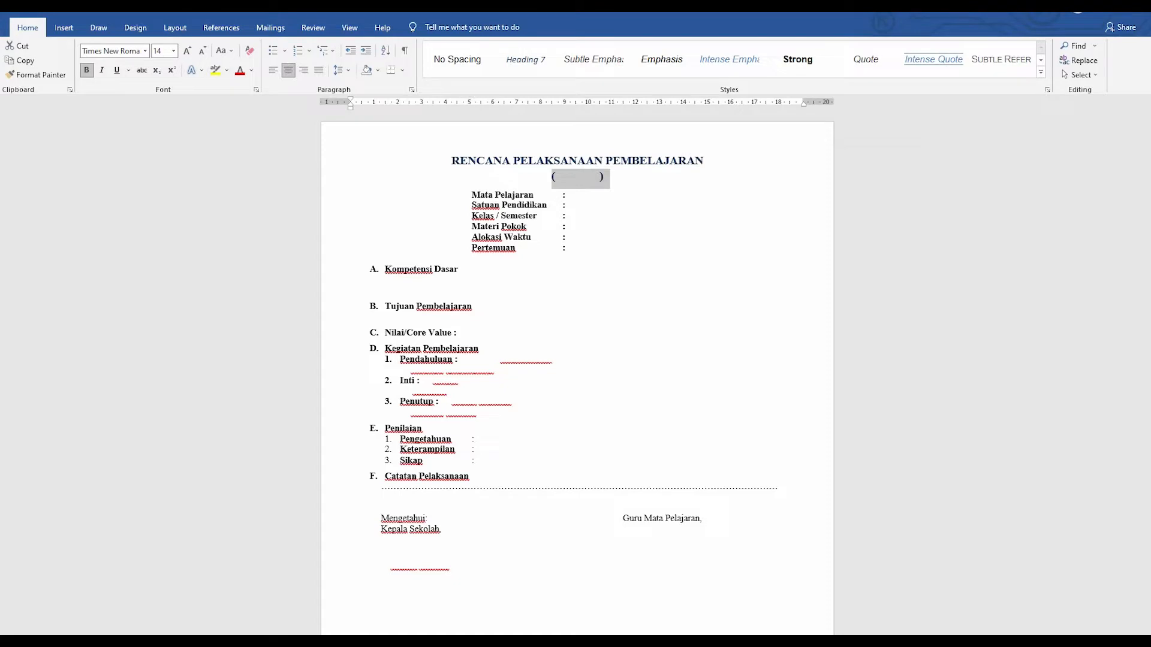
Step: Turn the hidden (<<NO>>) title placeholder black
{"action": "left_click", "coordinate": [251, 71]}
{"action": "left_click", "coordinate": [250, 113]}
{"action": "left_click", "coordinate": [562, 176]}
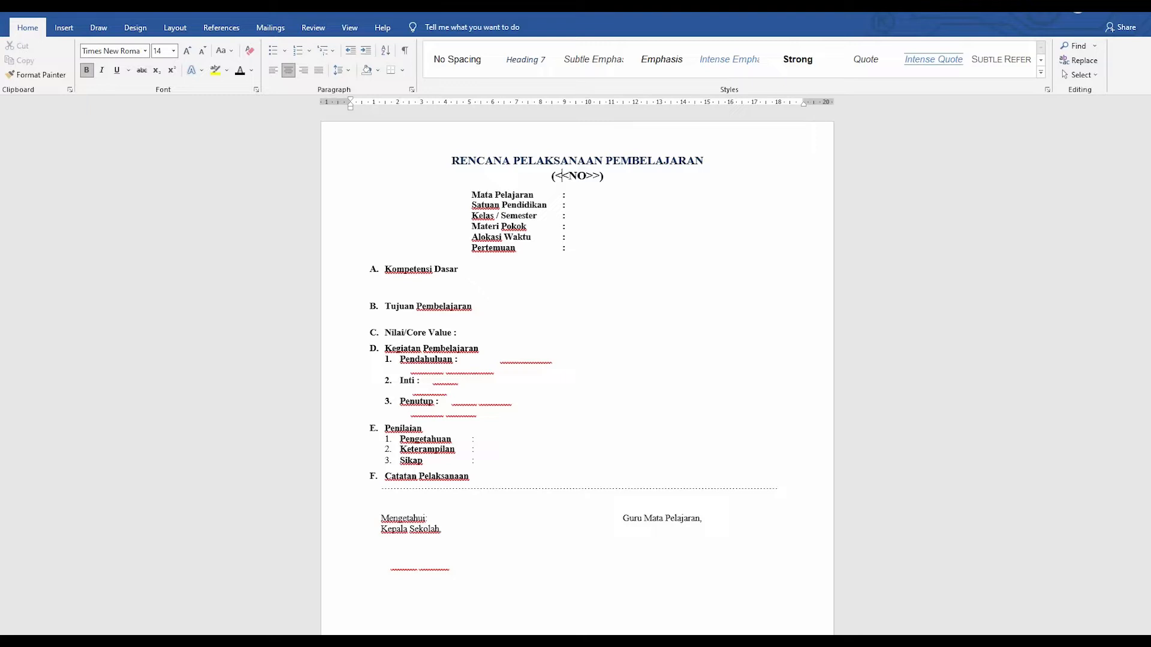
{"action": "double_click", "coordinate": [577, 175]}
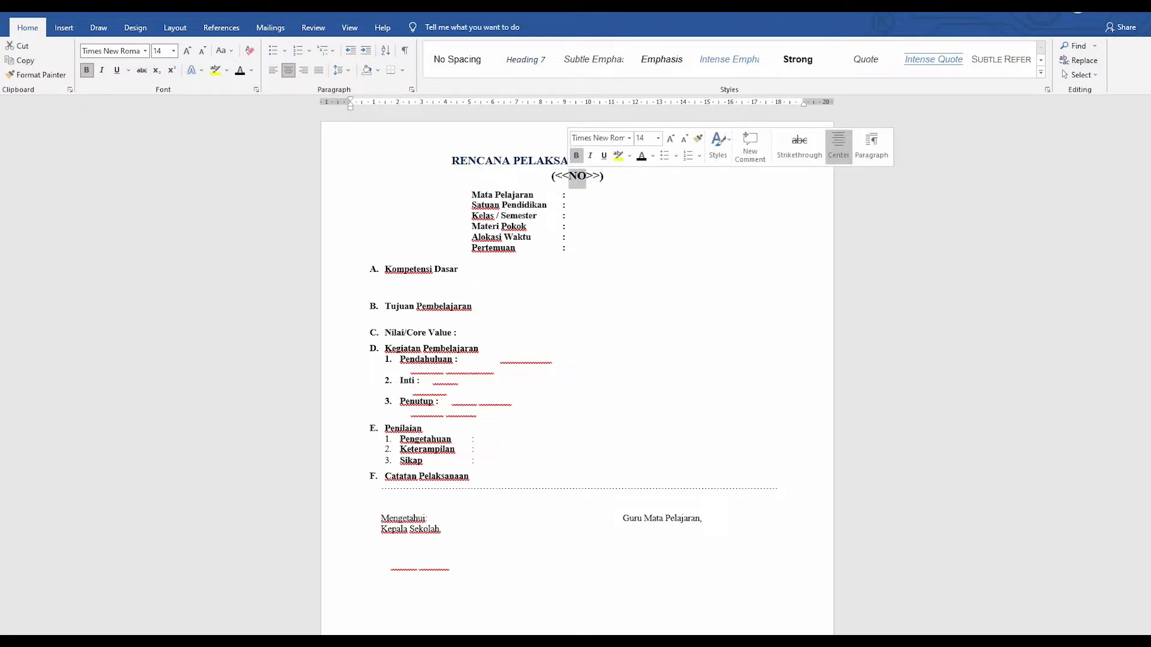
{"action": "left_click", "coordinate": [587, 176]}
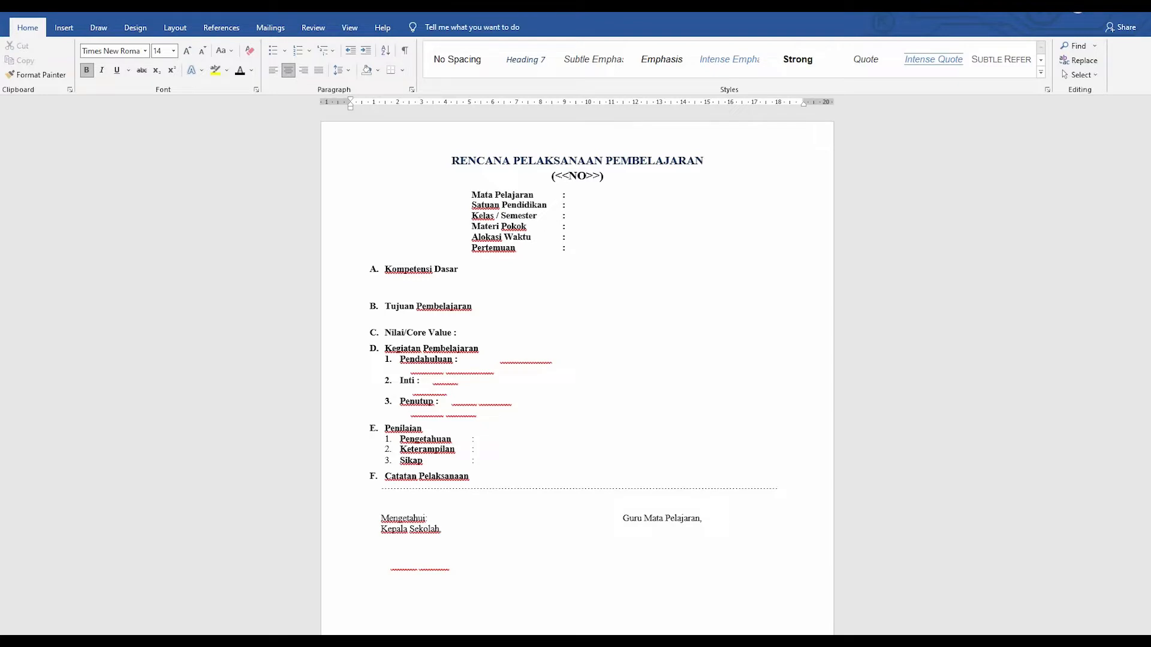
Step: Make the hidden Mata Pelajaran, Satuan Pendidikan and Kelas/Semester values black
{"action": "left_click_drag", "start_coordinate": [568, 194], "coordinate": [682, 196]}
{"action": "left_click", "coordinate": [240, 70]}
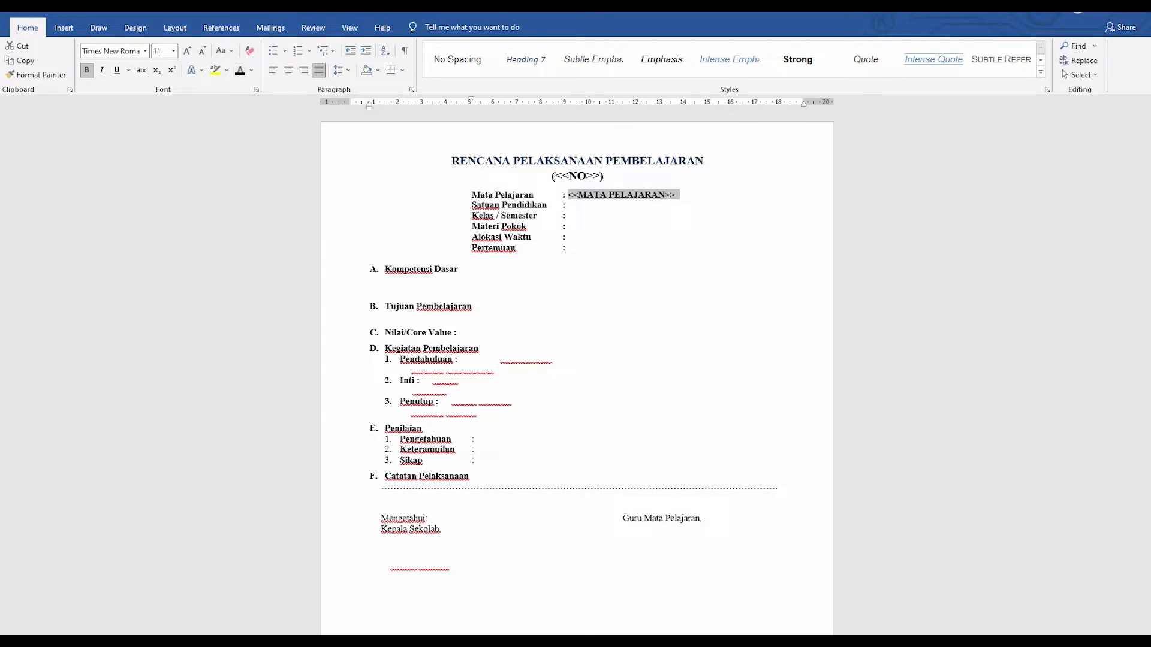
{"action": "left_click", "coordinate": [681, 215]}
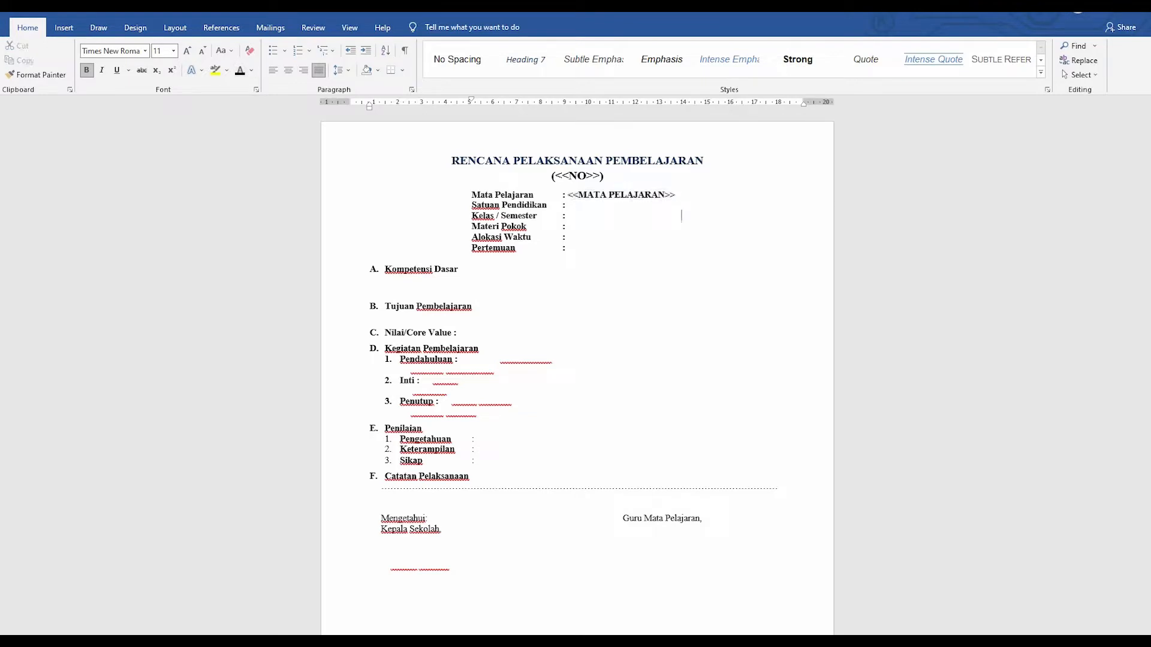
{"action": "left_click_drag", "start_coordinate": [569, 205], "coordinate": [693, 205]}
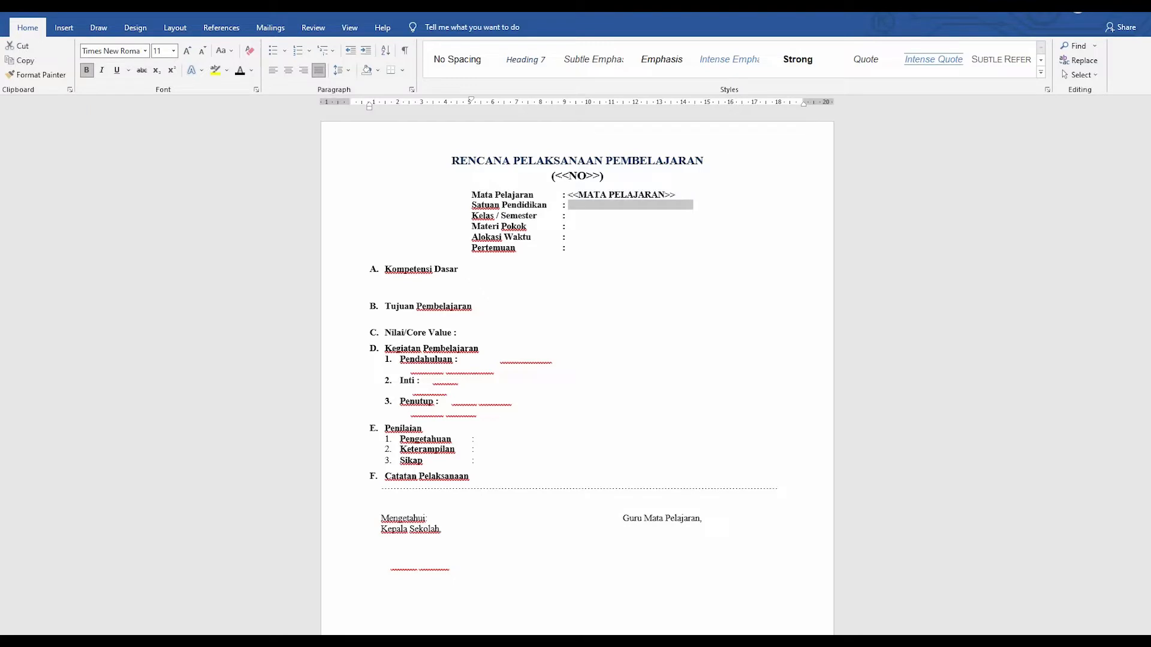
{"action": "left_click", "coordinate": [239, 70]}
{"action": "left_click", "coordinate": [573, 216]}
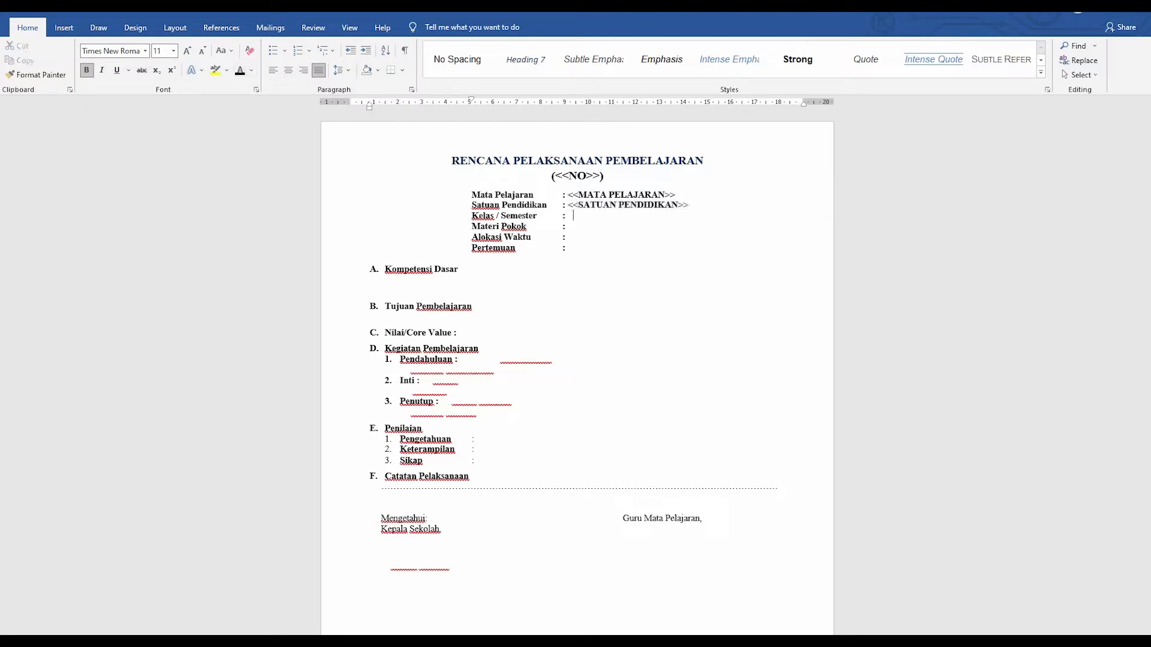
{"action": "left_click_drag", "start_coordinate": [562, 216], "coordinate": [703, 216]}
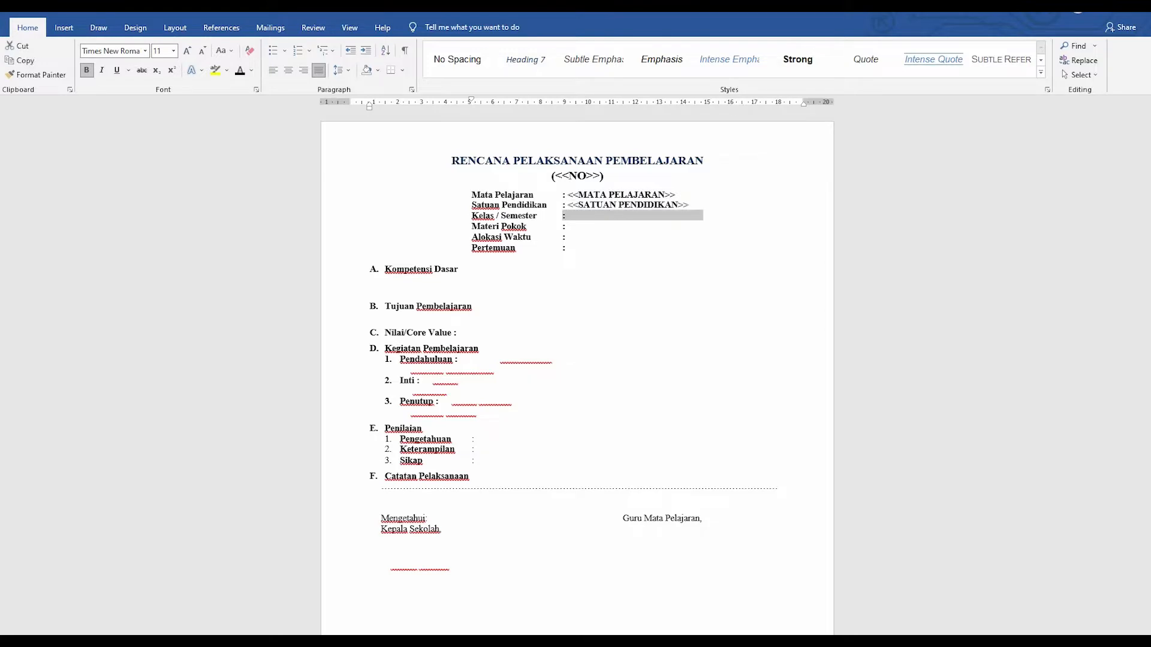
{"action": "left_click", "coordinate": [240, 70]}
{"action": "left_click", "coordinate": [569, 226]}
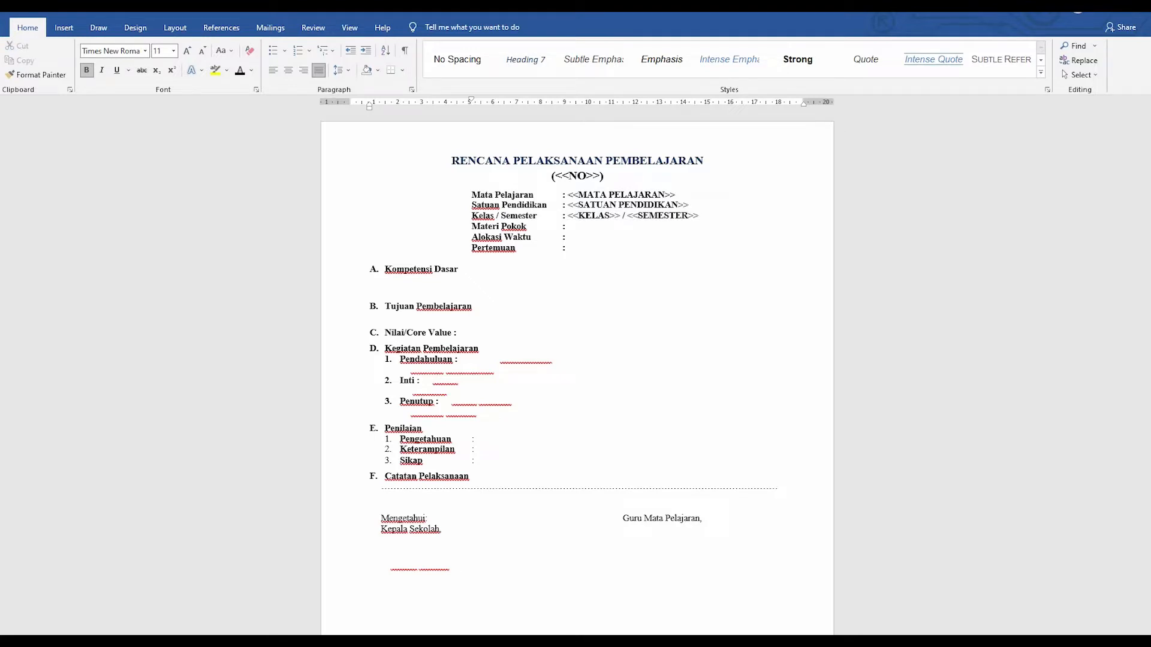
{"action": "left_click", "coordinate": [424, 290]}
Step: Select the whole document and set all its text to black
{"action": "key", "text": "ctrl+a"}
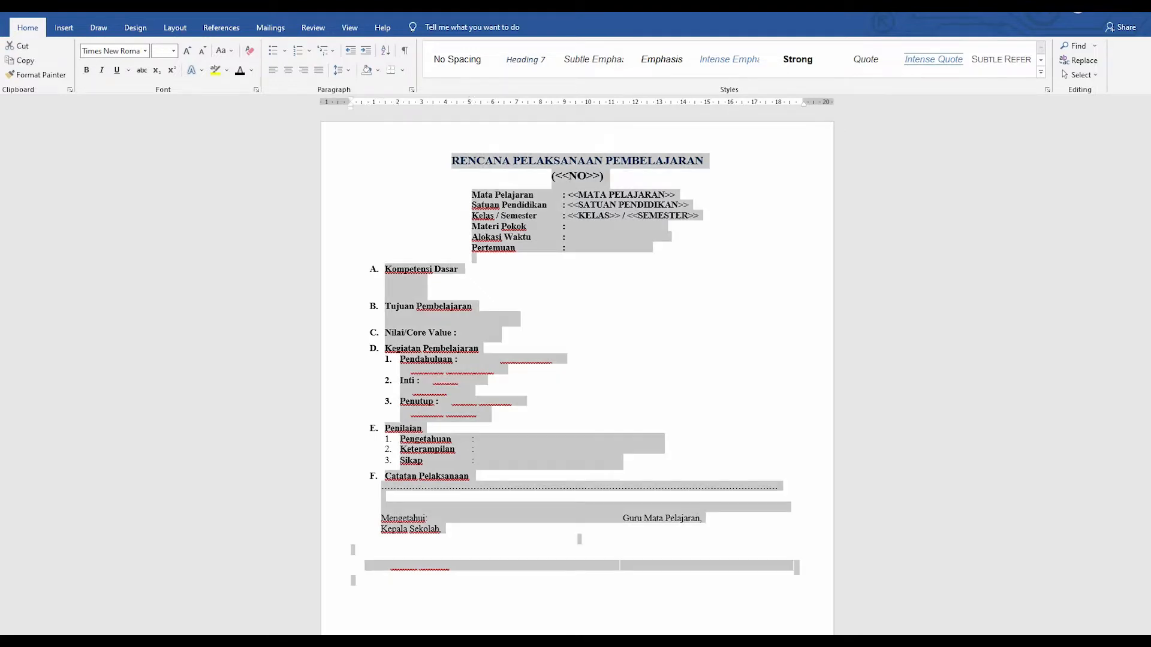
{"action": "left_click", "coordinate": [240, 70]}
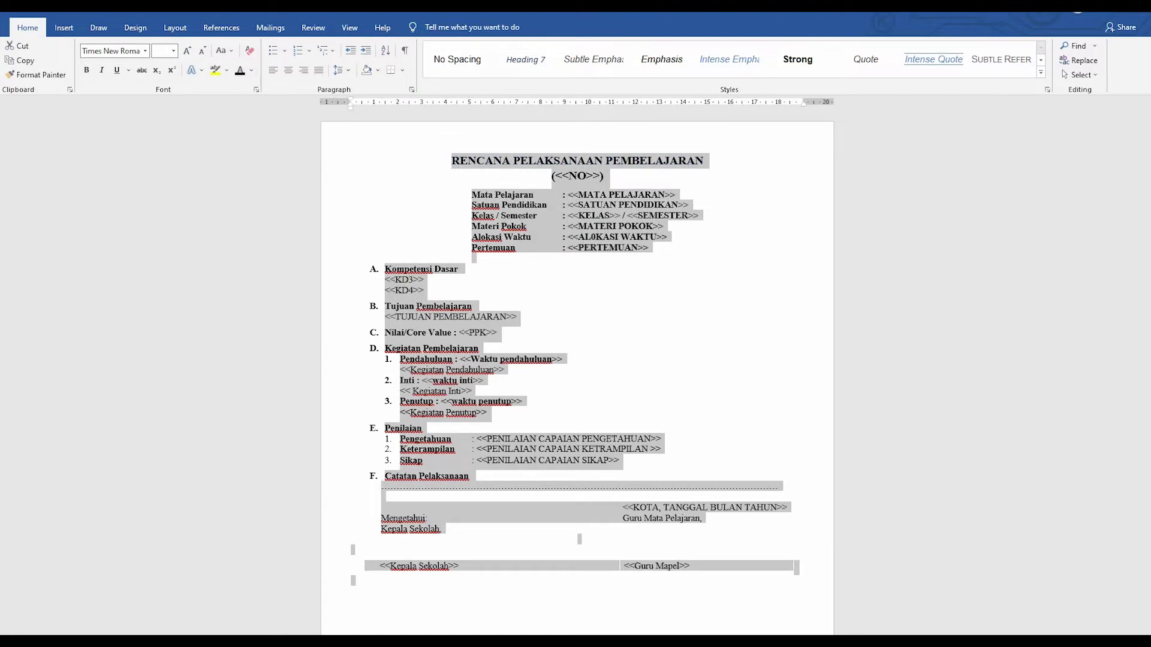
{"action": "left_click", "coordinate": [461, 269]}
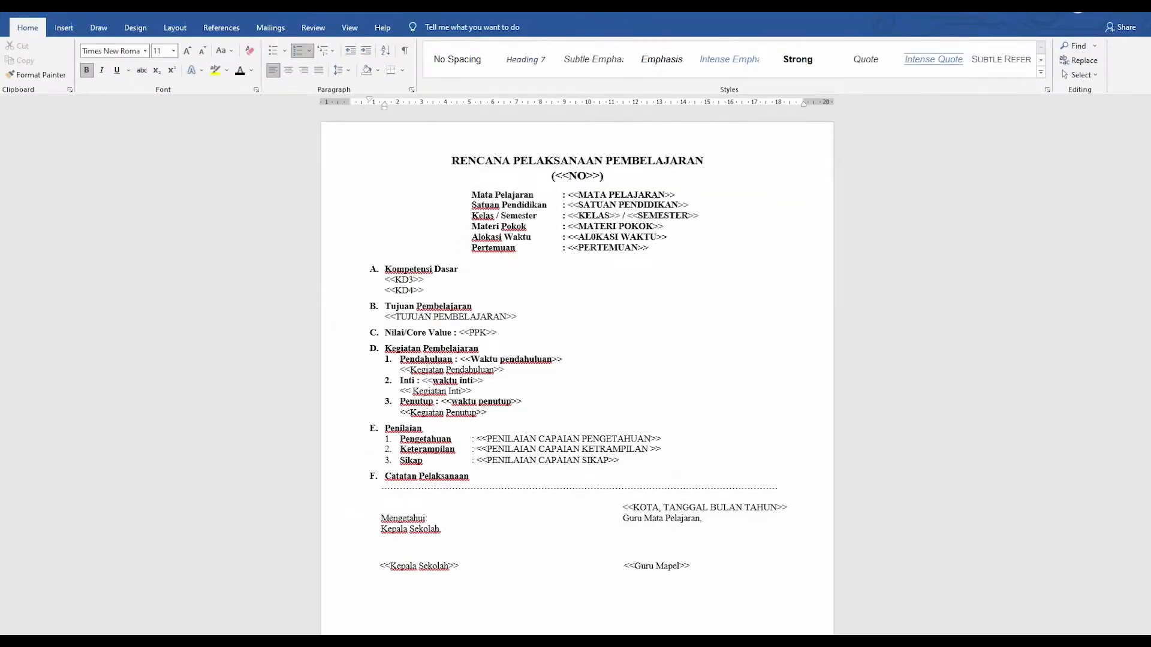
Step: Check that the NO placeholder in the title is now visible
{"action": "left_click", "coordinate": [451, 161]}
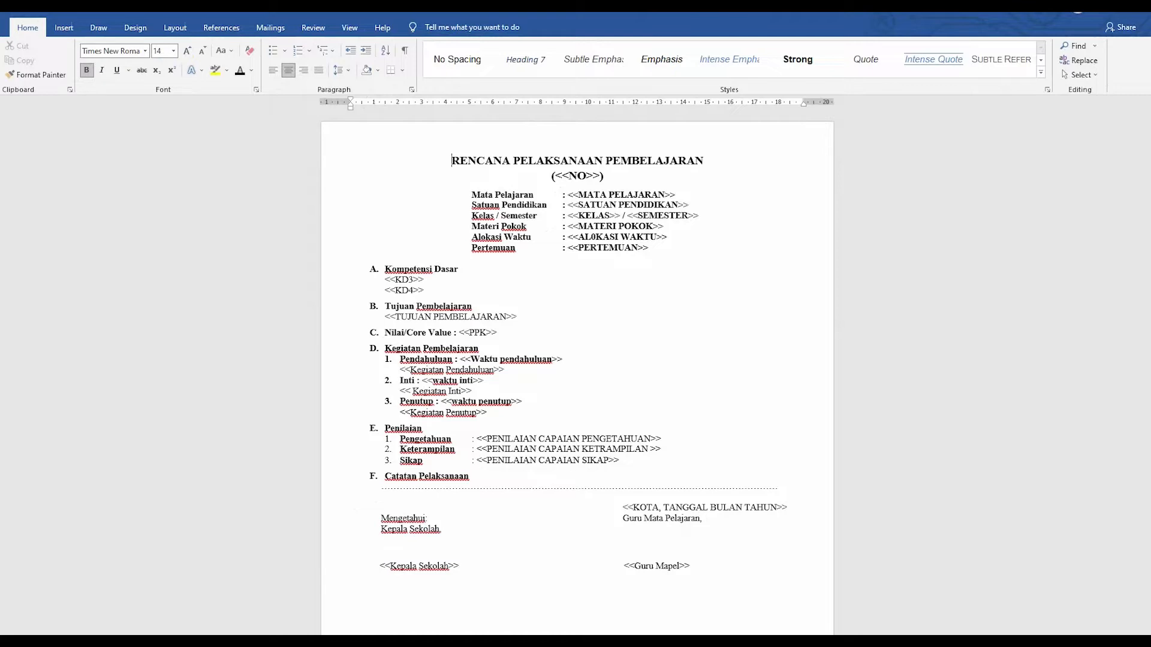
{"action": "left_click_drag", "start_coordinate": [568, 176], "coordinate": [586, 176]}
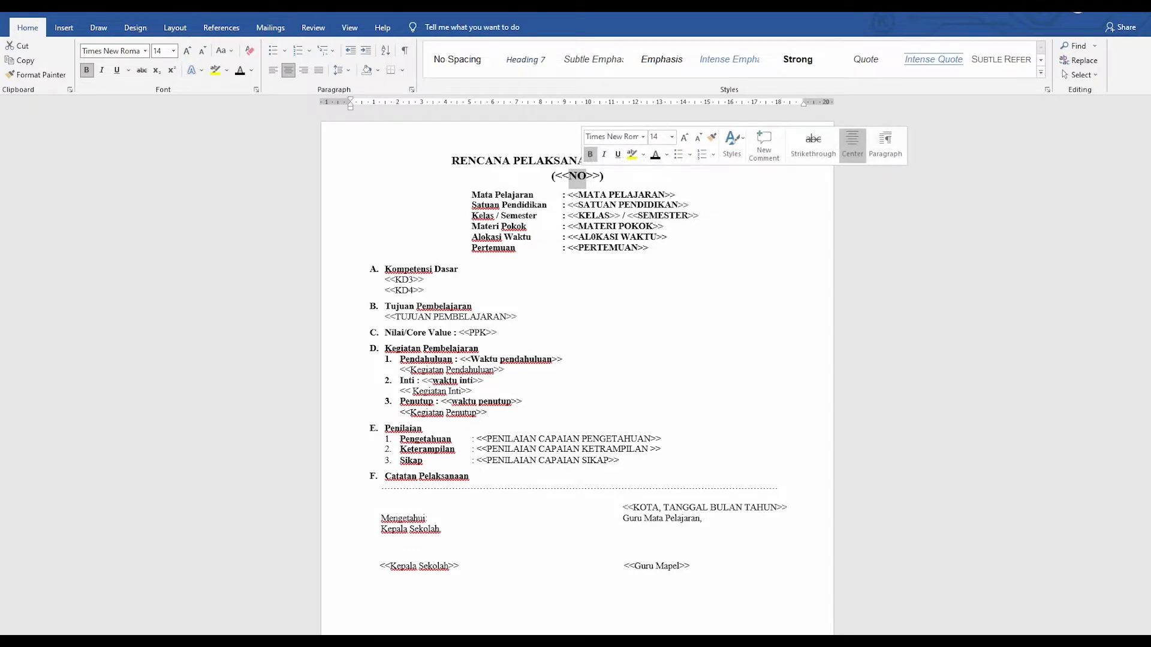
{"action": "left_click", "coordinate": [587, 194]}
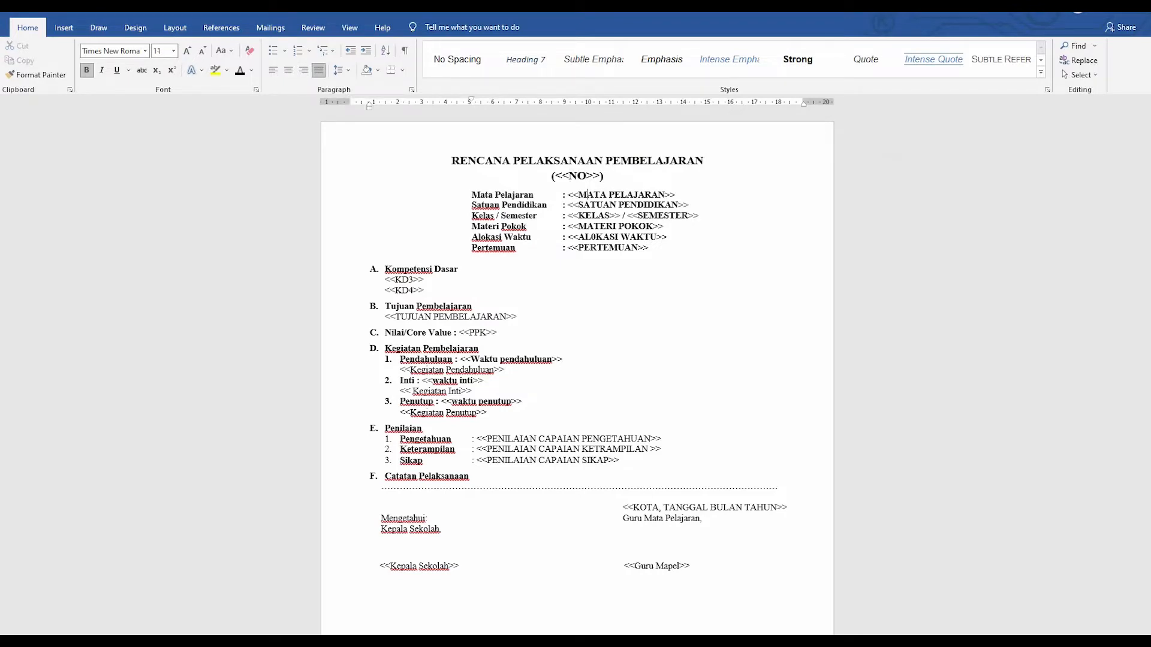
{"action": "left_click_drag", "start_coordinate": [569, 177], "coordinate": [586, 177]}
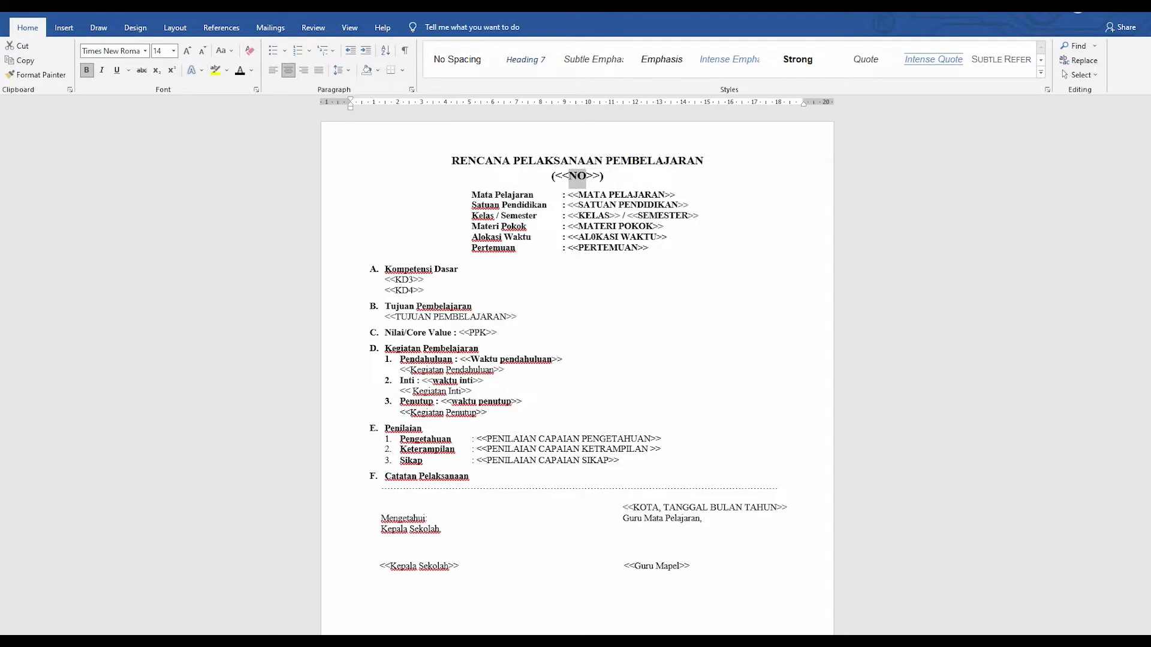
{"action": "left_click", "coordinate": [471, 258]}
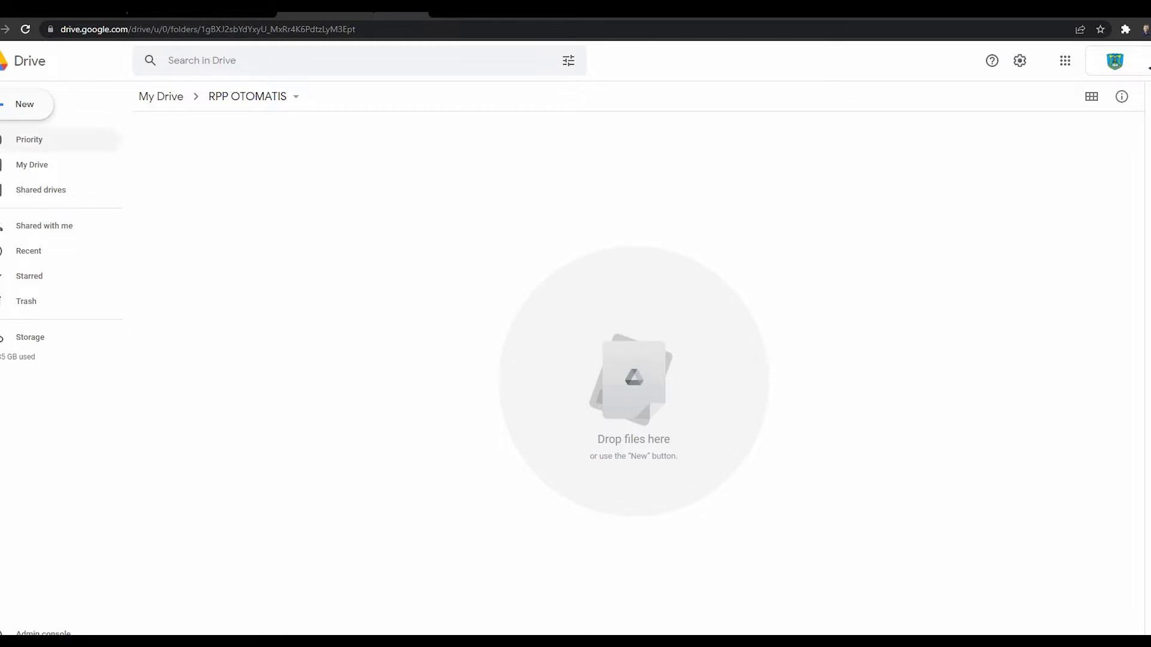
Step: Upload CONTOH FORMAT RPP IPA.docx from Downloads into the empty folder
{"action": "right_click", "coordinate": [381, 282]}
{"action": "left_click", "coordinate": [441, 329]}
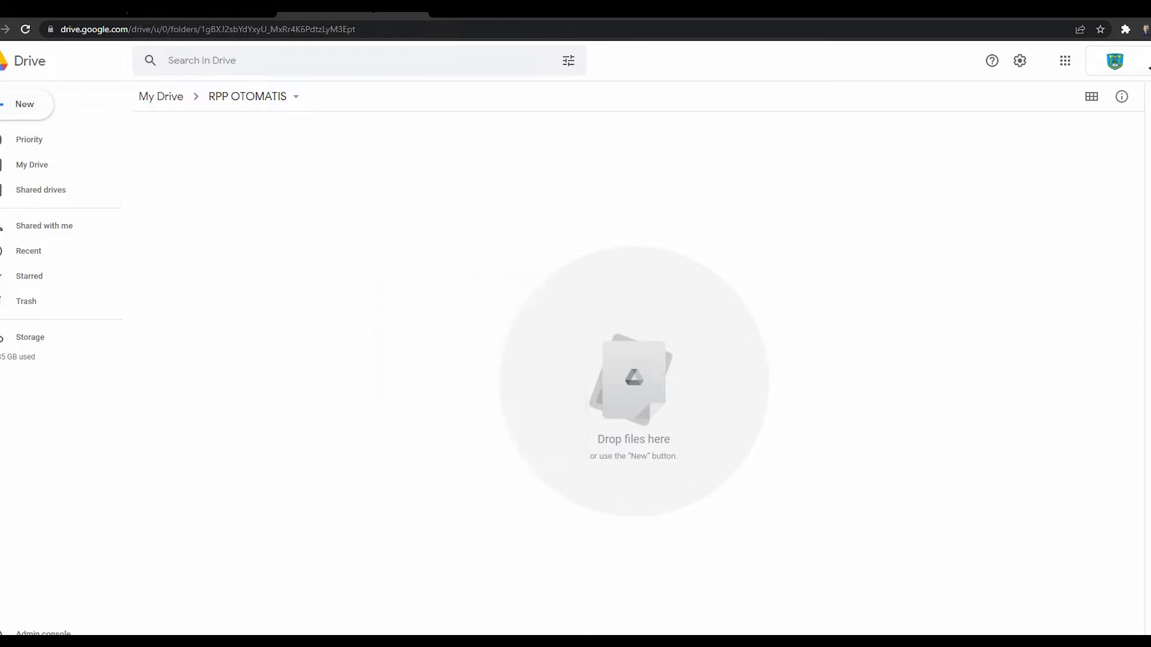
{"action": "left_click", "coordinate": [526, 312]}
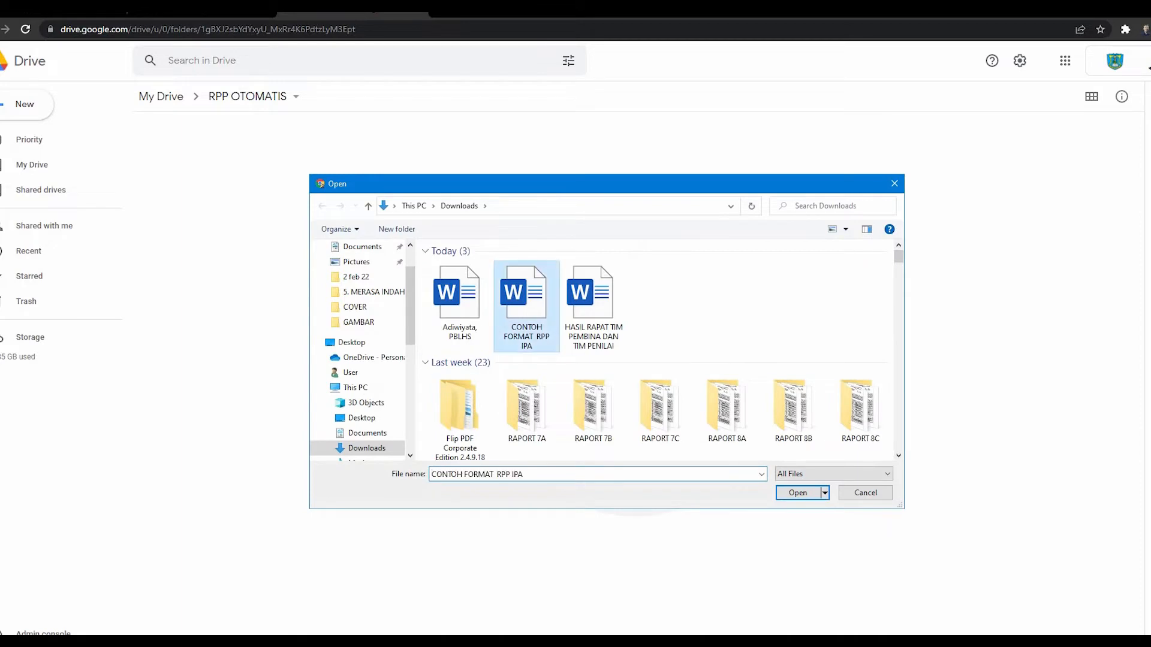
{"action": "left_click", "coordinate": [797, 493]}
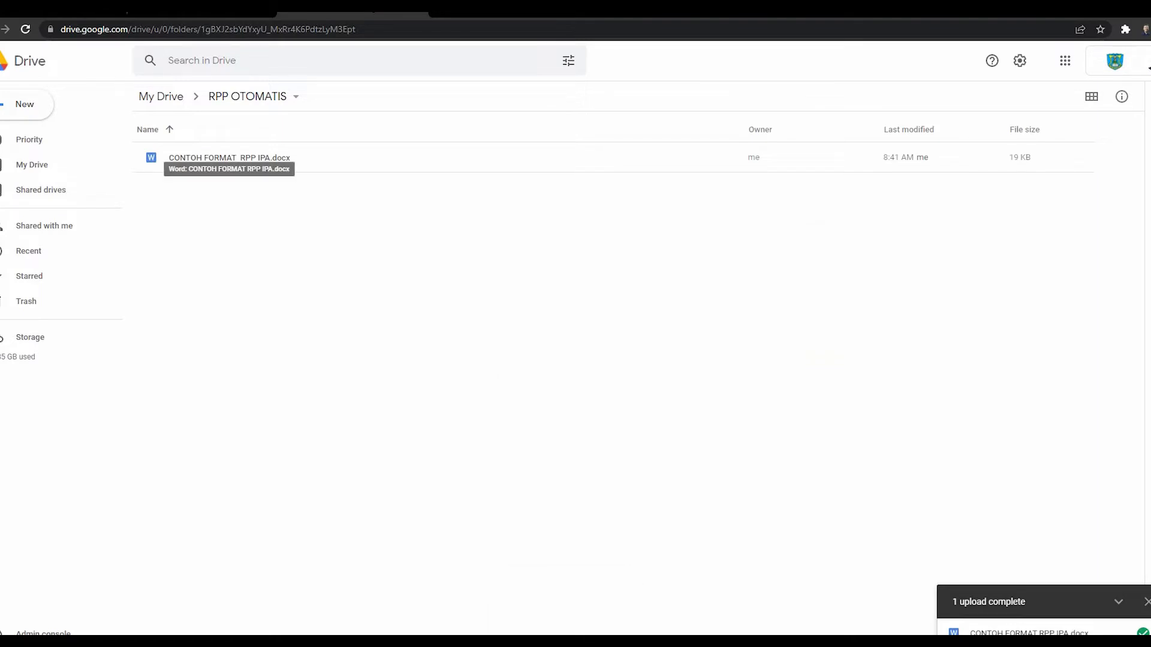
{"action": "left_click", "coordinate": [230, 158]}
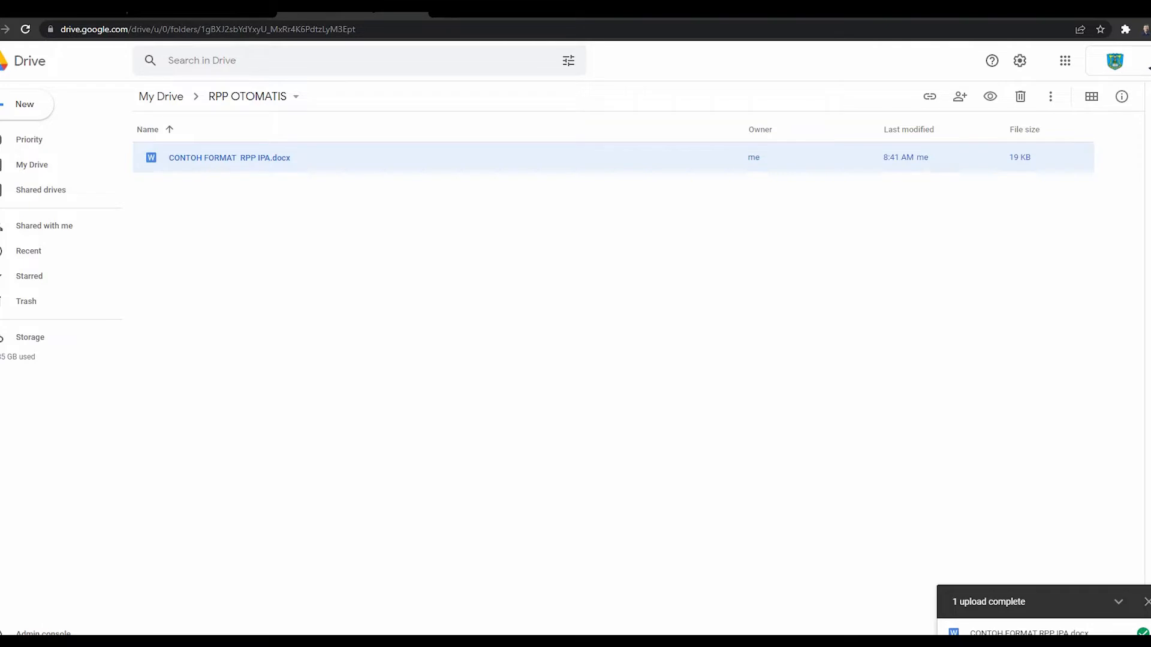
Step: Save the opened .docx as a Google Docs copy, then close the .docx tab
{"action": "double_click", "coordinate": [230, 157]}
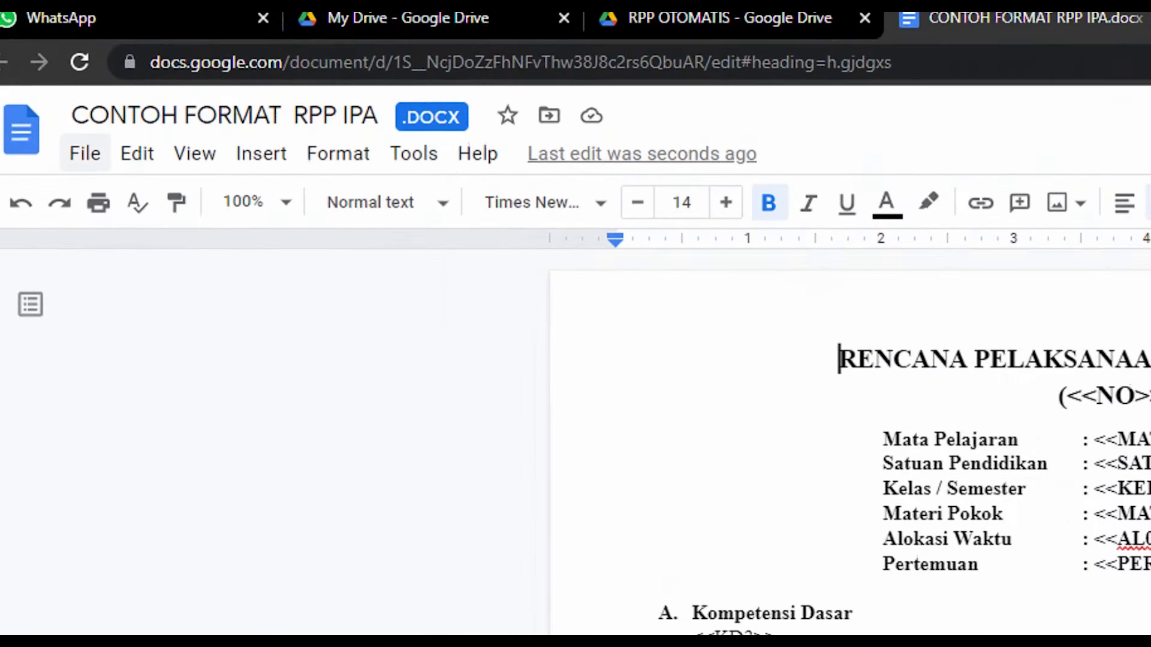
{"action": "left_click", "coordinate": [85, 153]}
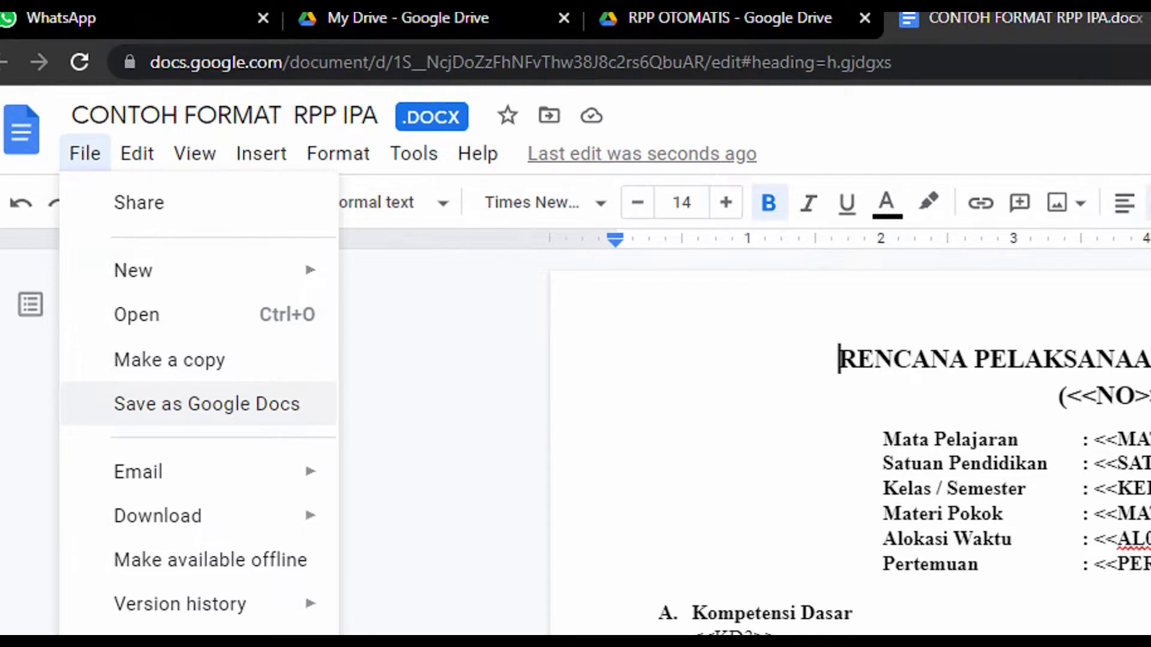
{"action": "left_click", "coordinate": [207, 403]}
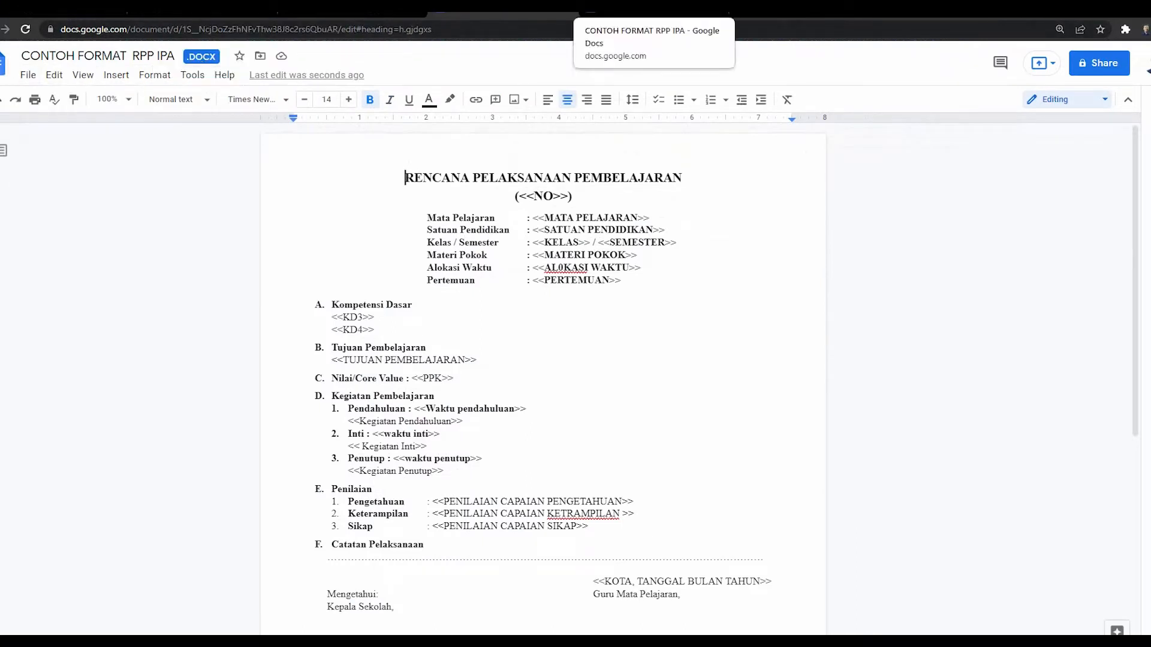
{"action": "left_click", "coordinate": [650, 8]}
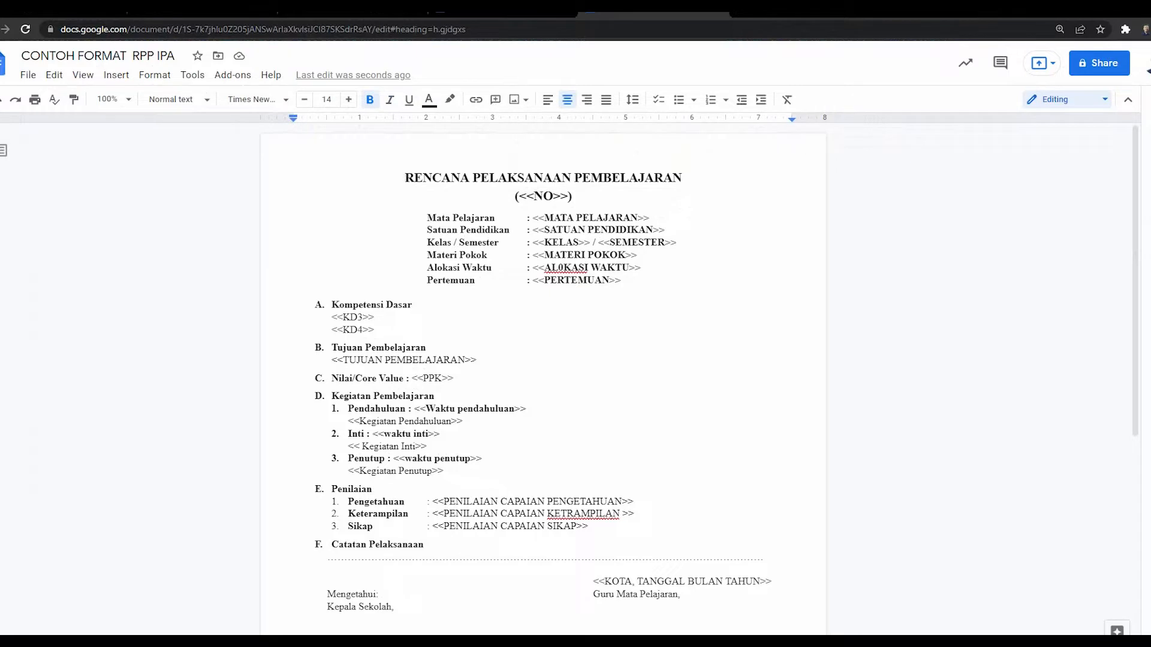
{"action": "left_click", "coordinate": [502, 8]}
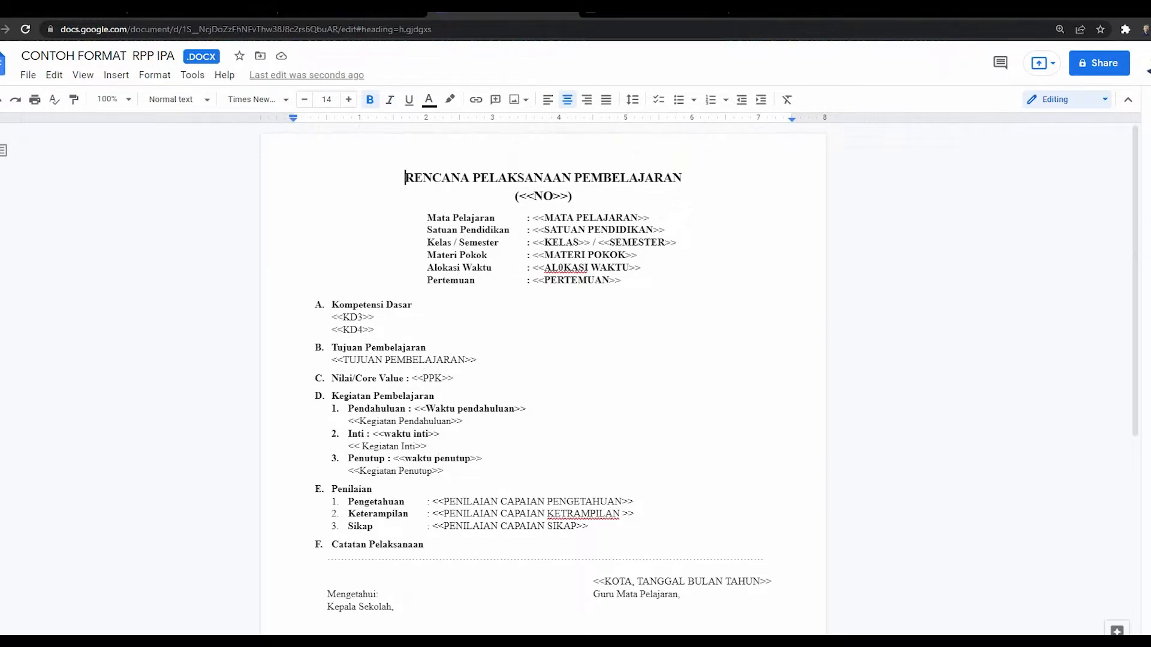
{"action": "left_click", "coordinate": [568, 9]}
{"action": "left_click", "coordinate": [352, 8]}
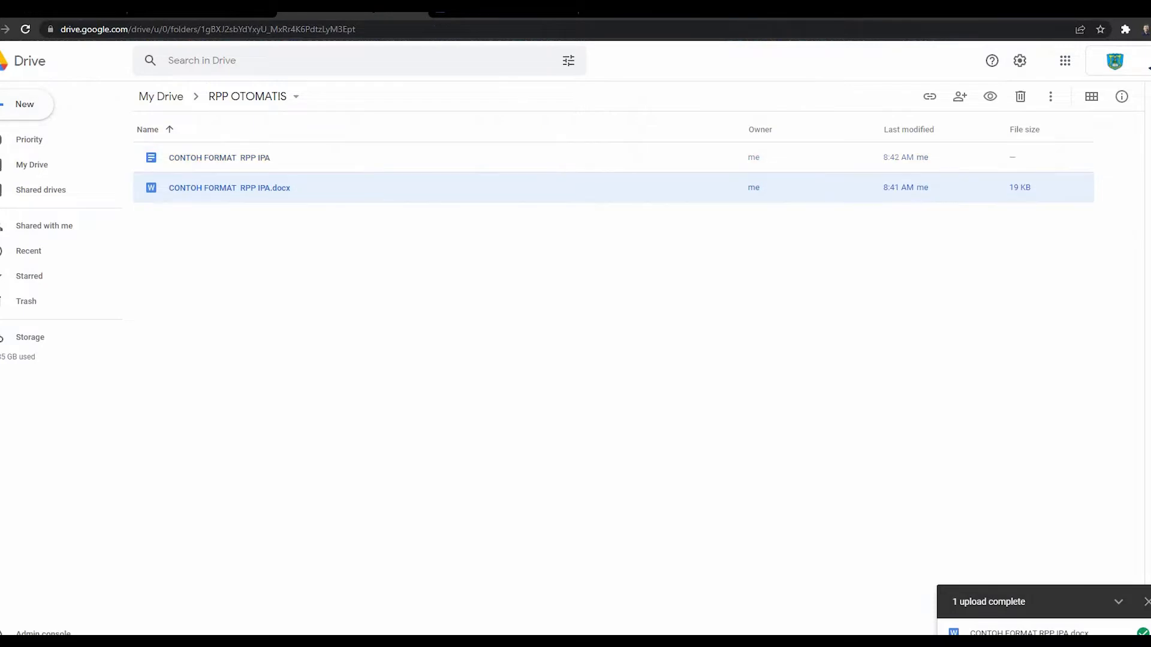
Step: Trash CONTOH FORMAT RPP IPA.docx, keep the Docs copy, and open the LAT RPP SEMI OTOMATIS form
{"action": "left_click", "coordinate": [575, 336]}
{"action": "left_click", "coordinate": [219, 157]}
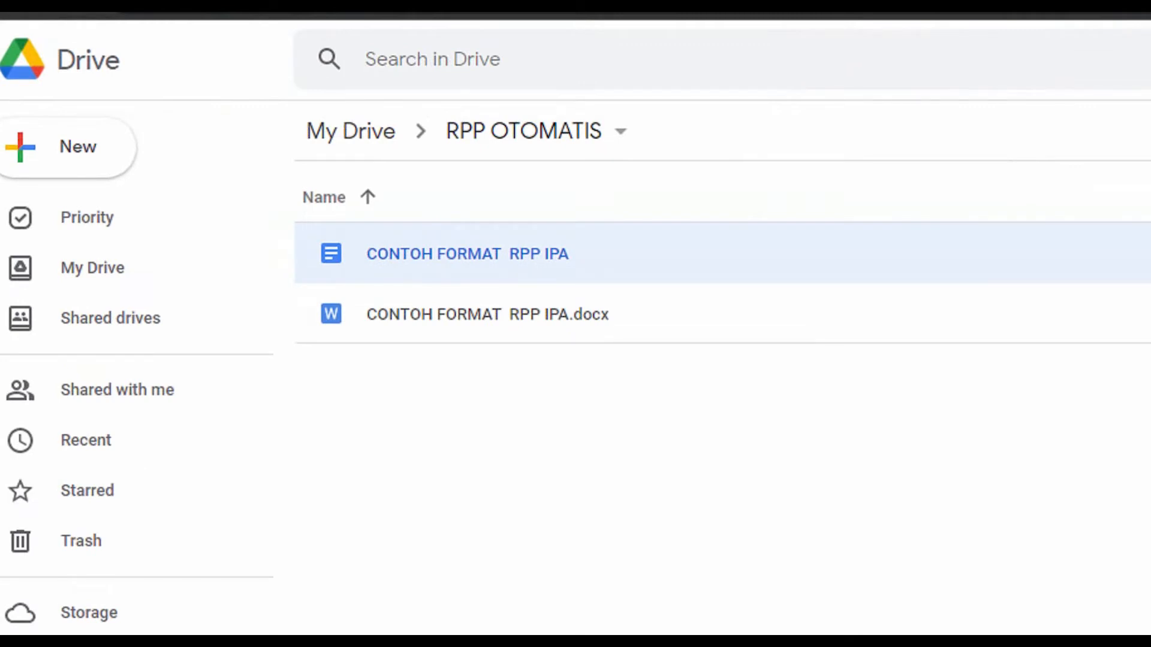
{"action": "left_click", "coordinate": [719, 479]}
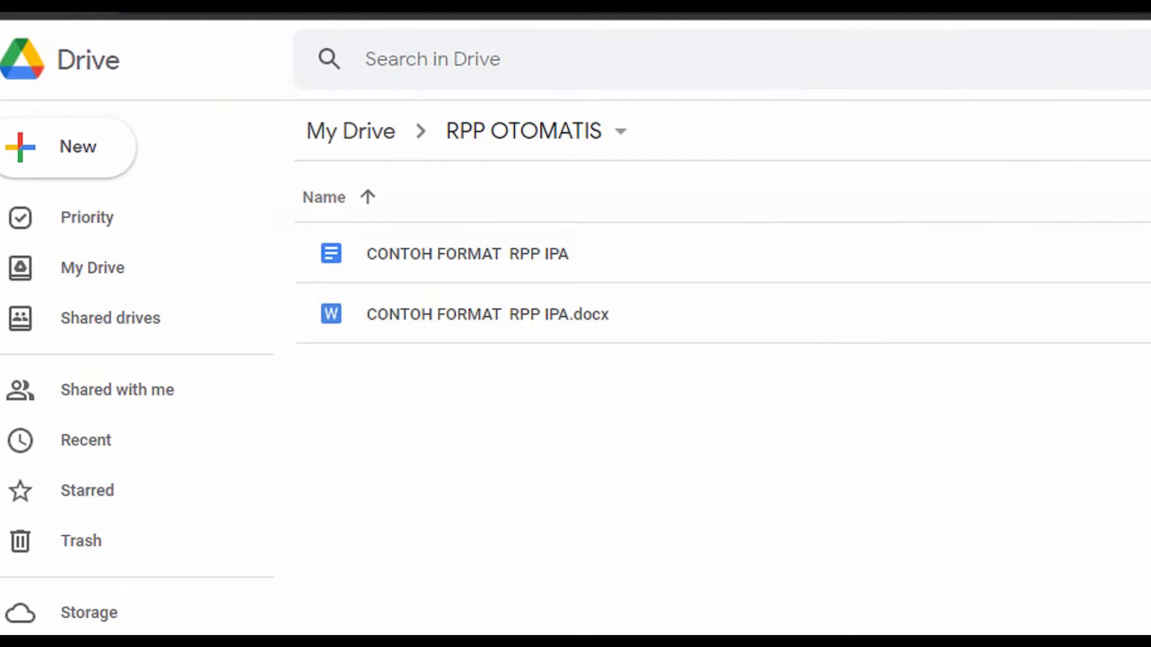
{"action": "left_click", "coordinate": [229, 188]}
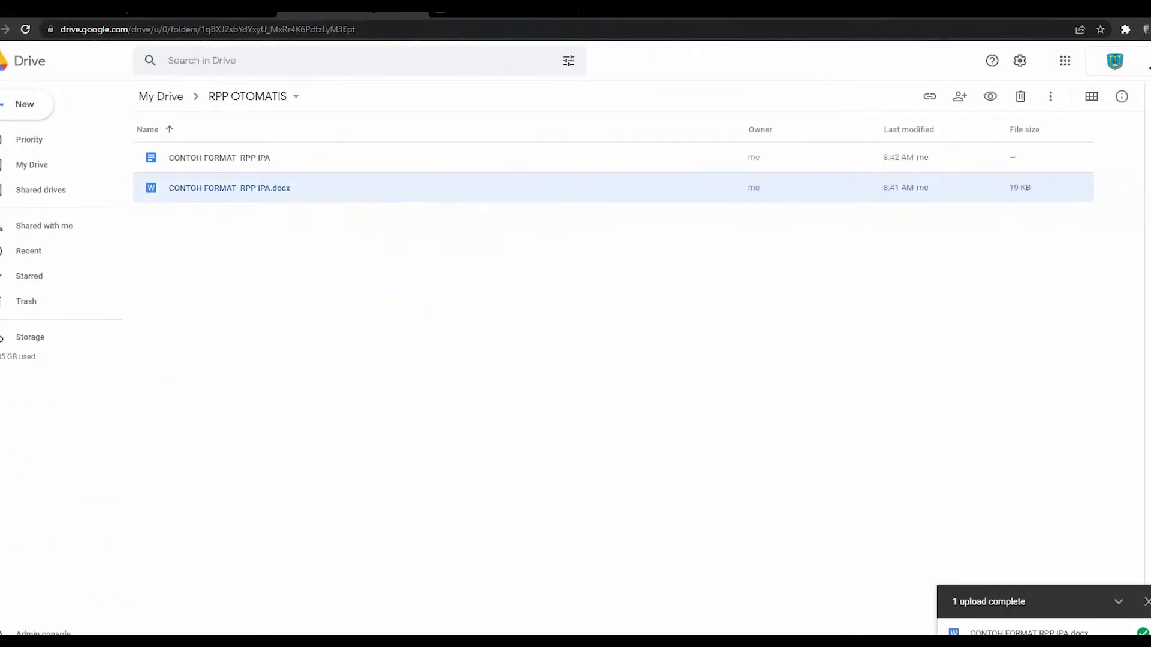
{"action": "key", "text": "Delete"}
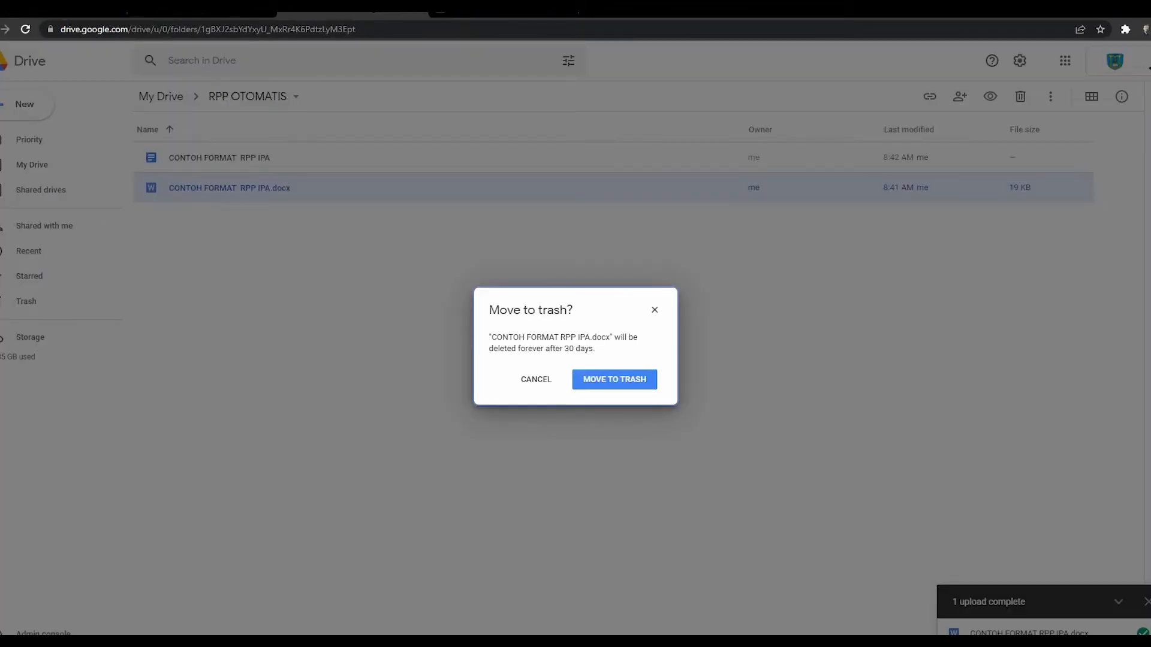
{"action": "key", "text": "Return"}
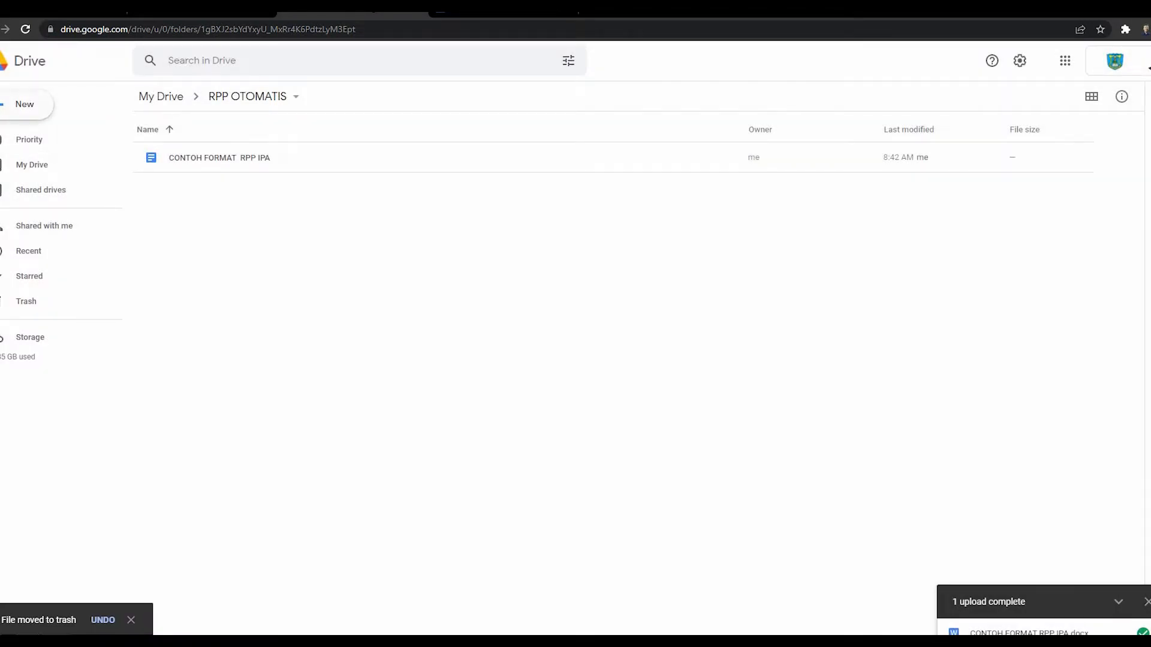
{"action": "left_click", "coordinate": [24, 104]}
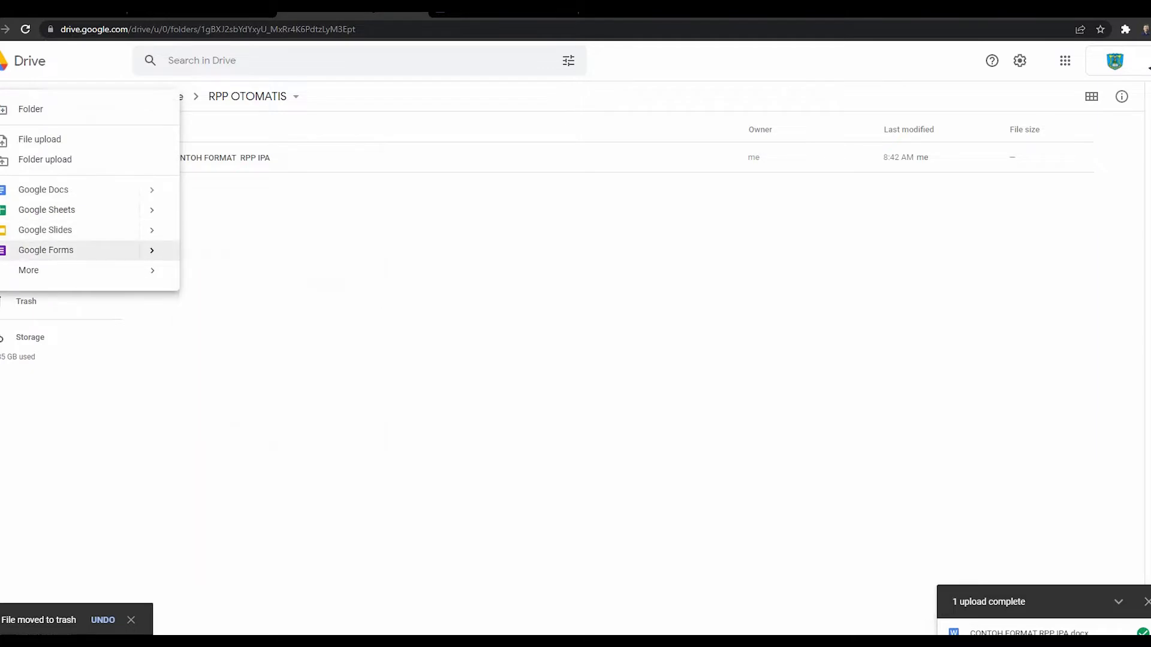
{"action": "left_click", "coordinate": [46, 251]}
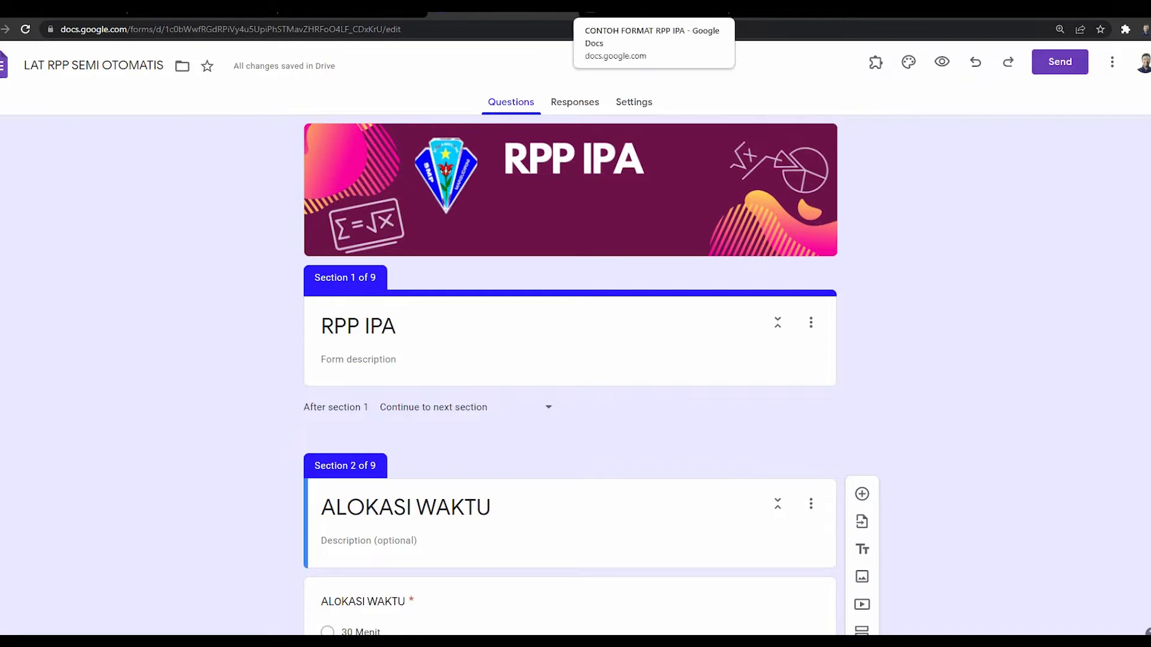
Step: Glance at the template, then locate the ALOKASI WAKTU question title in the form
{"action": "left_click", "coordinate": [653, 8]}
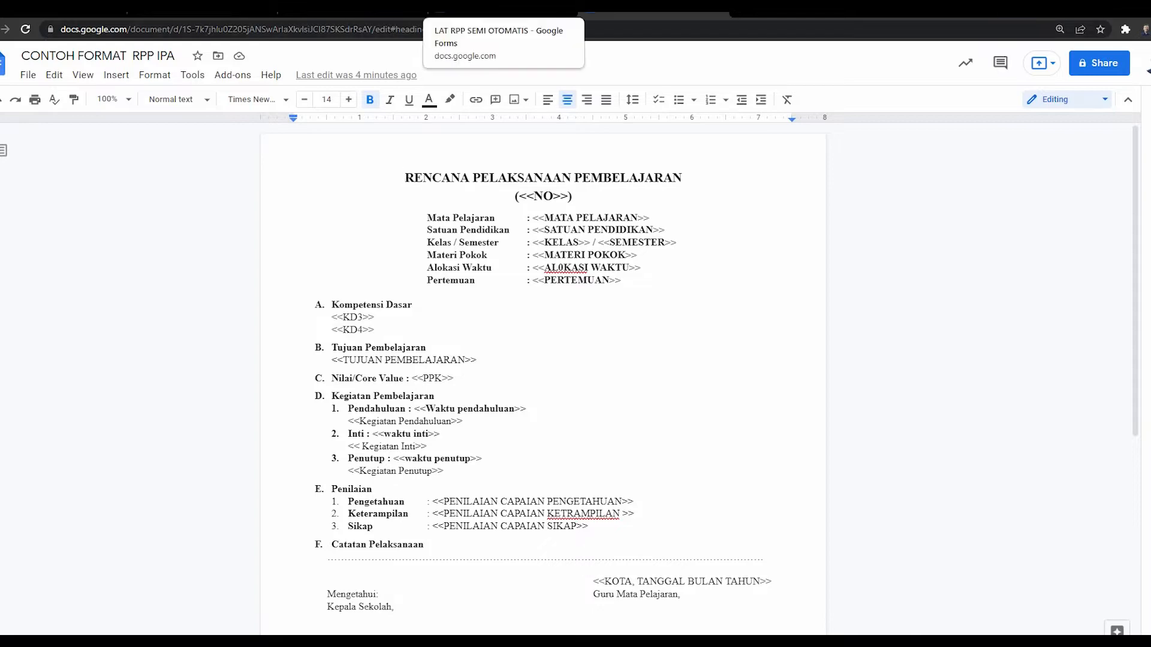
{"action": "left_click", "coordinate": [504, 6]}
{"action": "scroll", "coordinate": [570, 376], "scroll_direction": "down", "scroll_amount": 4}
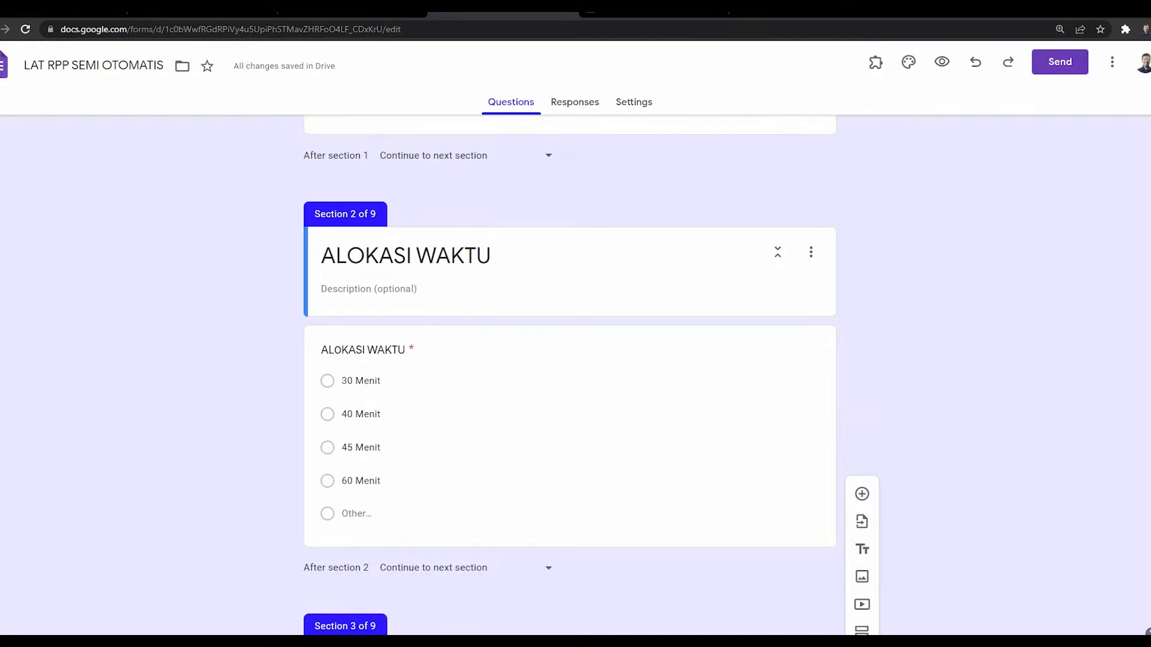
{"action": "scroll", "coordinate": [570, 375], "scroll_direction": "up", "scroll_amount": 3}
{"action": "left_click", "coordinate": [380, 264]}
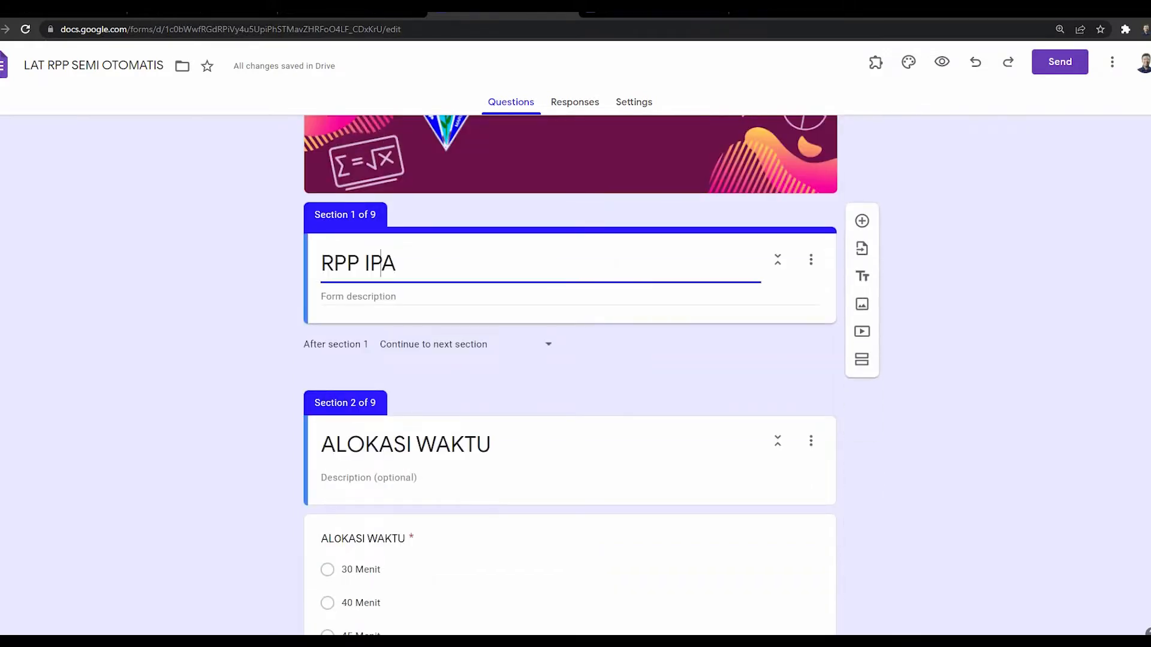
{"action": "scroll", "coordinate": [390, 360], "scroll_direction": "down", "scroll_amount": 2}
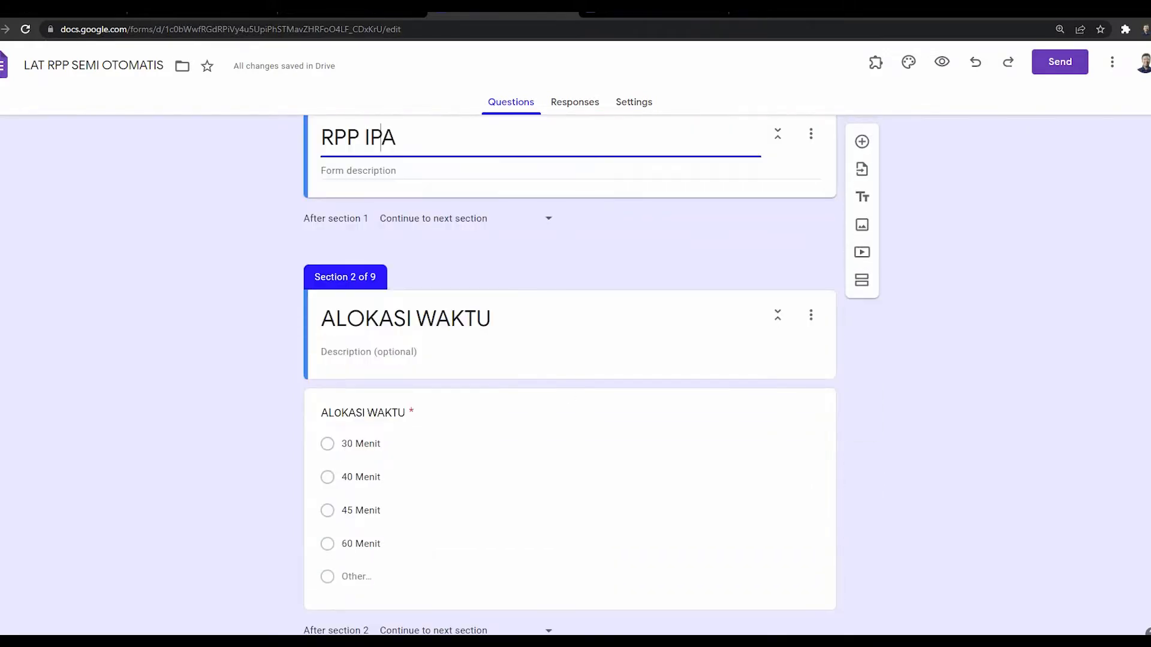
{"action": "left_click", "coordinate": [393, 318]}
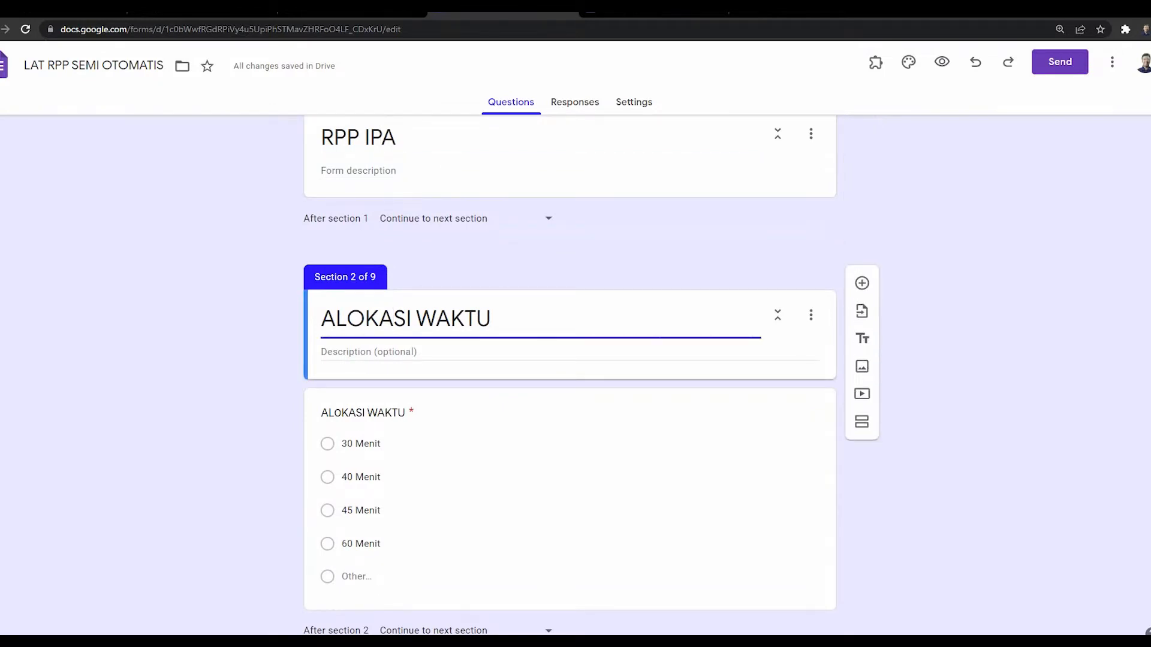
{"action": "scroll", "coordinate": [570, 376], "scroll_direction": "down", "scroll_amount": 2}
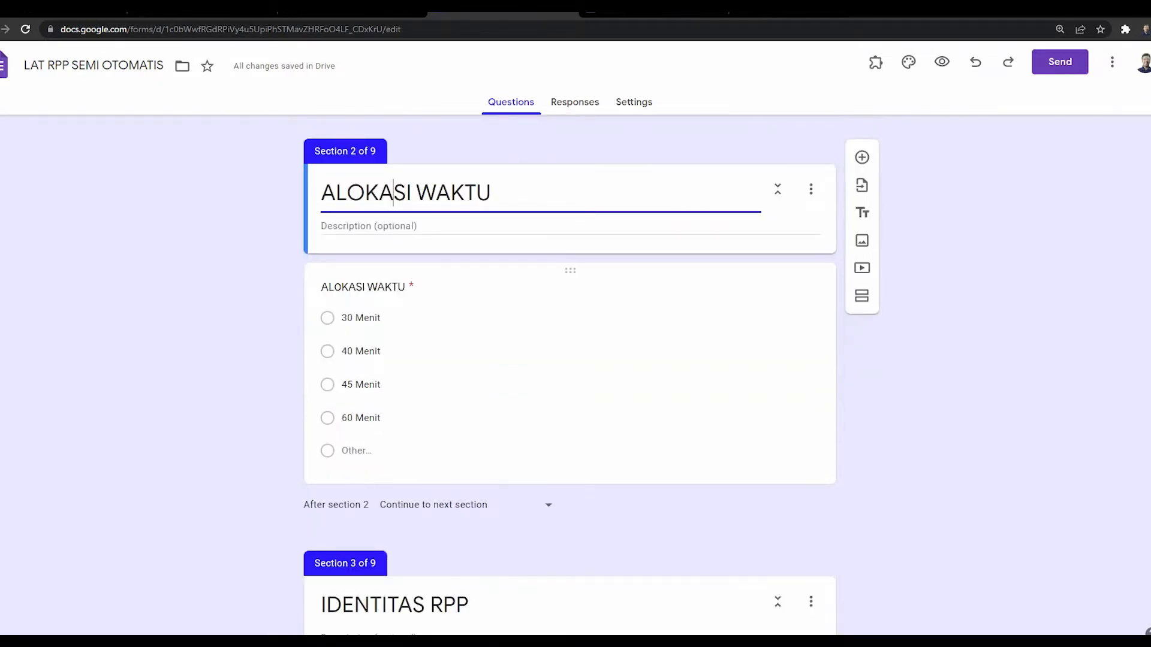
{"action": "left_click", "coordinate": [384, 287]}
Step: Copy the Alokasi Waktu placeholder from the template and paste it as the question title
{"action": "key", "text": "ctrl+Tab"}
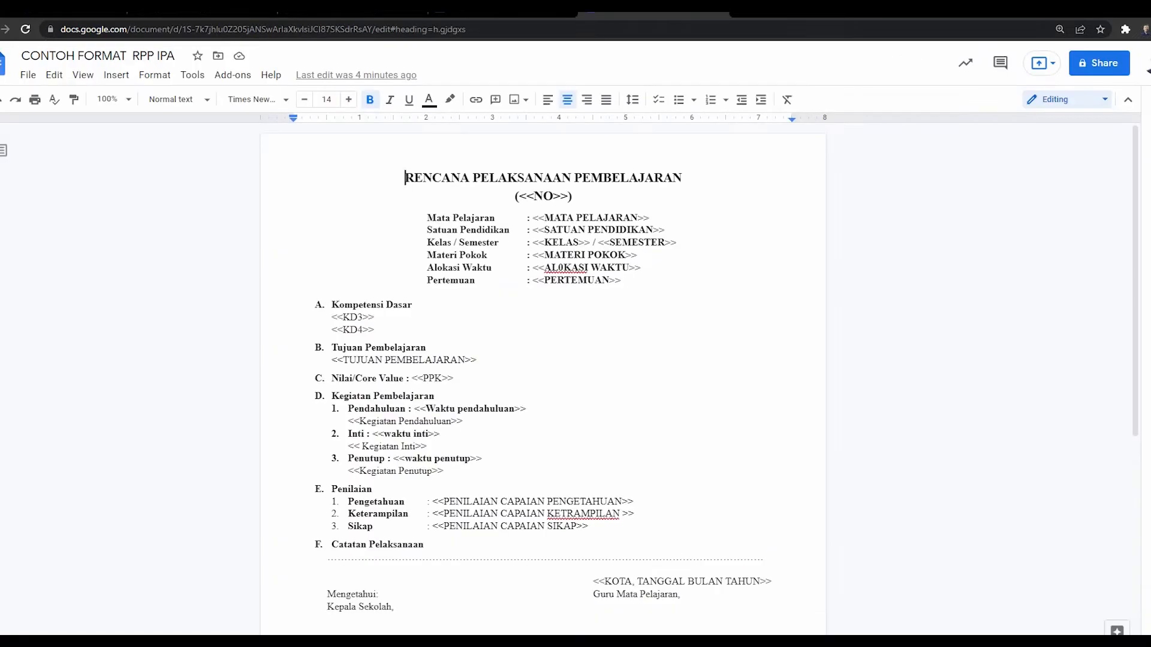
{"action": "left_click", "coordinate": [630, 268]}
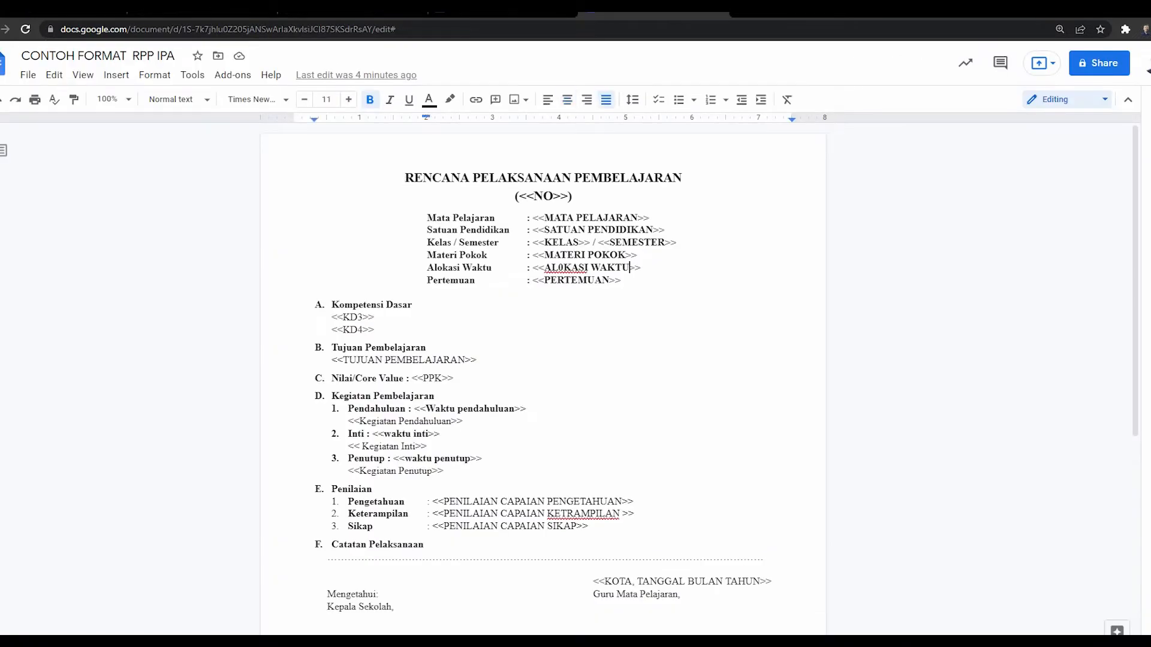
{"action": "left_click_drag", "start_coordinate": [630, 268], "coordinate": [544, 268]}
{"action": "key", "text": "ctrl+c"}
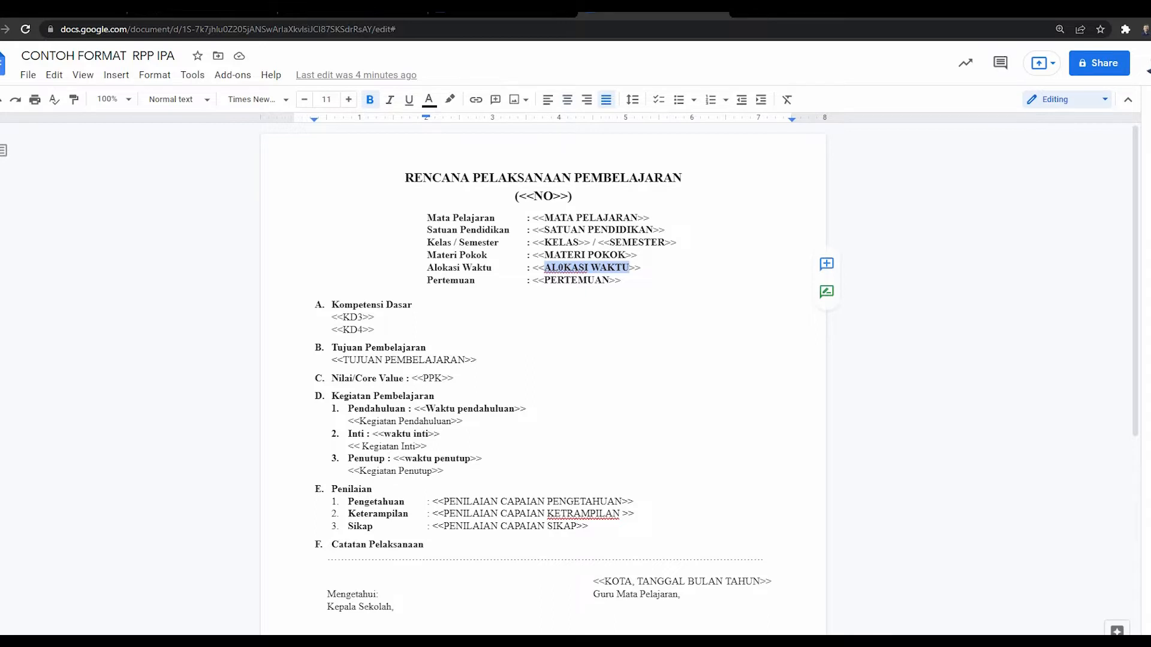
{"action": "key", "text": "ctrl+shift+Tab"}
{"action": "key", "text": "ctrl+v"}
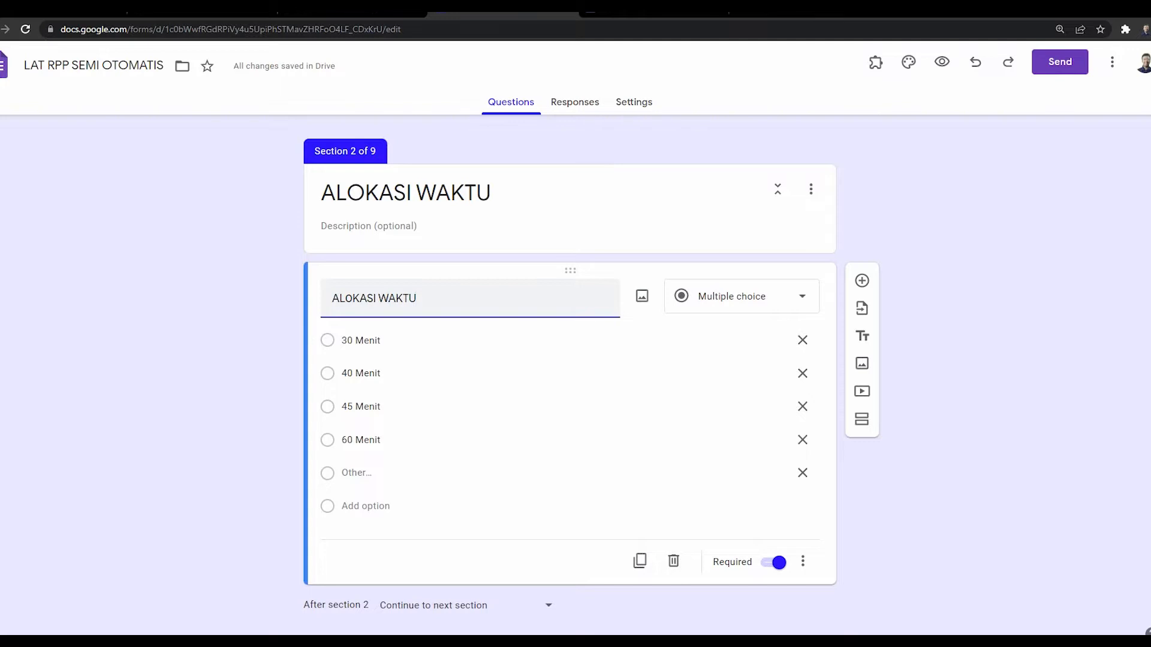
{"action": "key", "text": "ctrl+a"}
{"action": "key", "text": "Right"}
Step: Compare the form with the template and select the NO placeholder in the heading
{"action": "key", "text": "ctrl+Tab"}
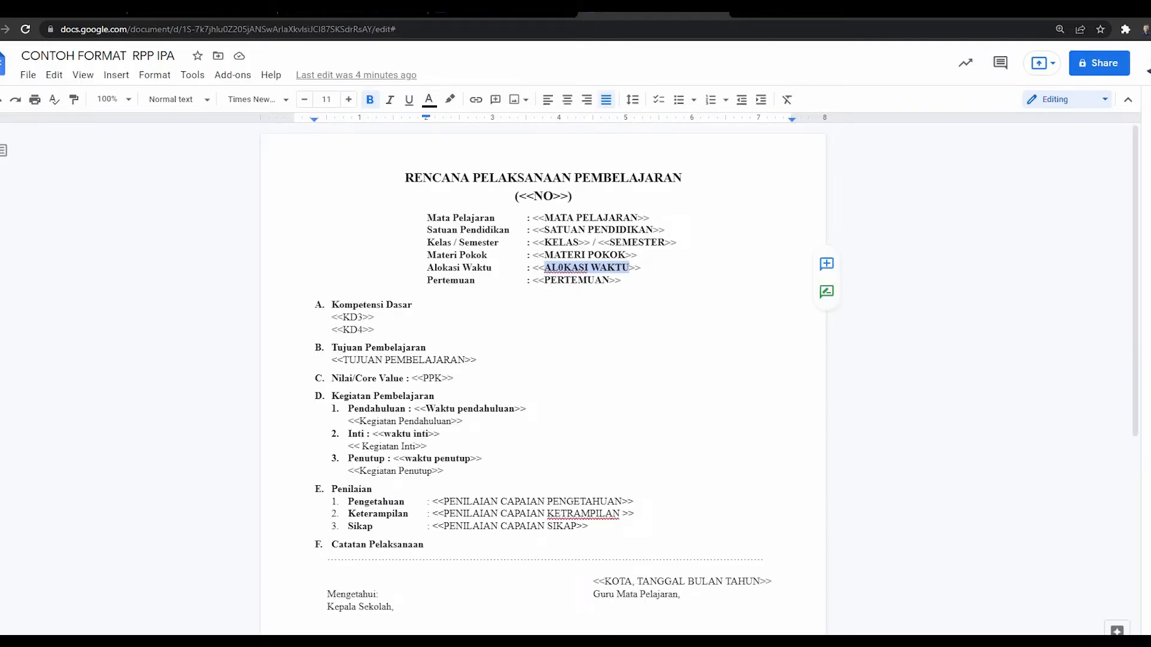
{"action": "key", "text": "ctrl+shift+Tab"}
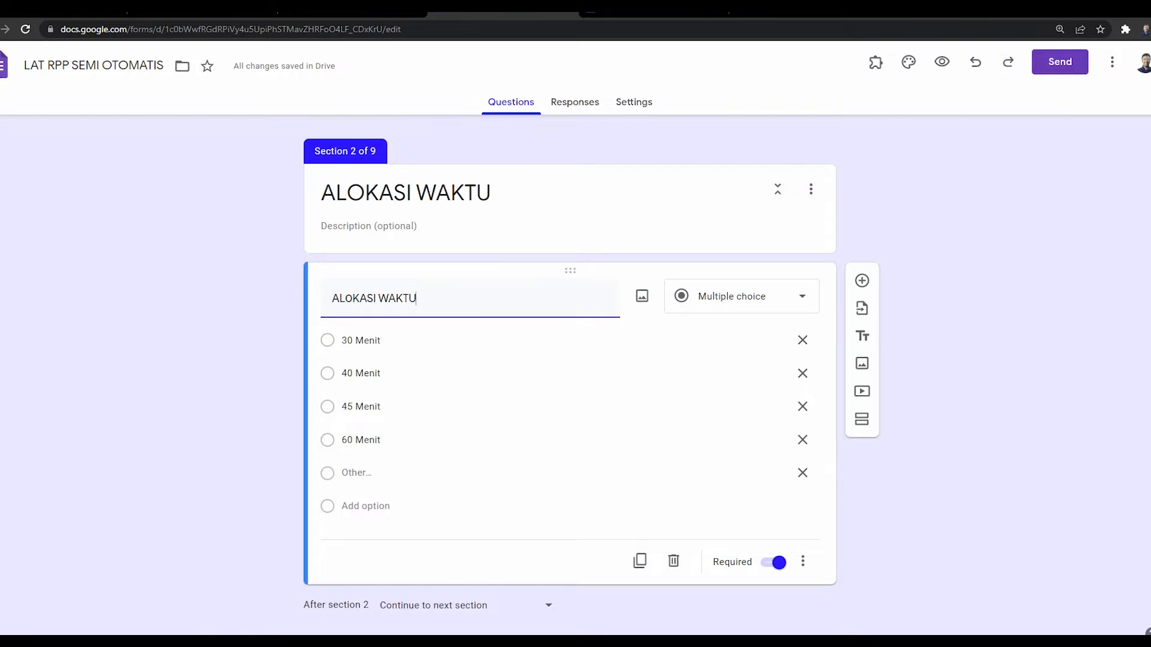
{"action": "scroll", "coordinate": [570, 389], "scroll_direction": "down", "scroll_amount": 5}
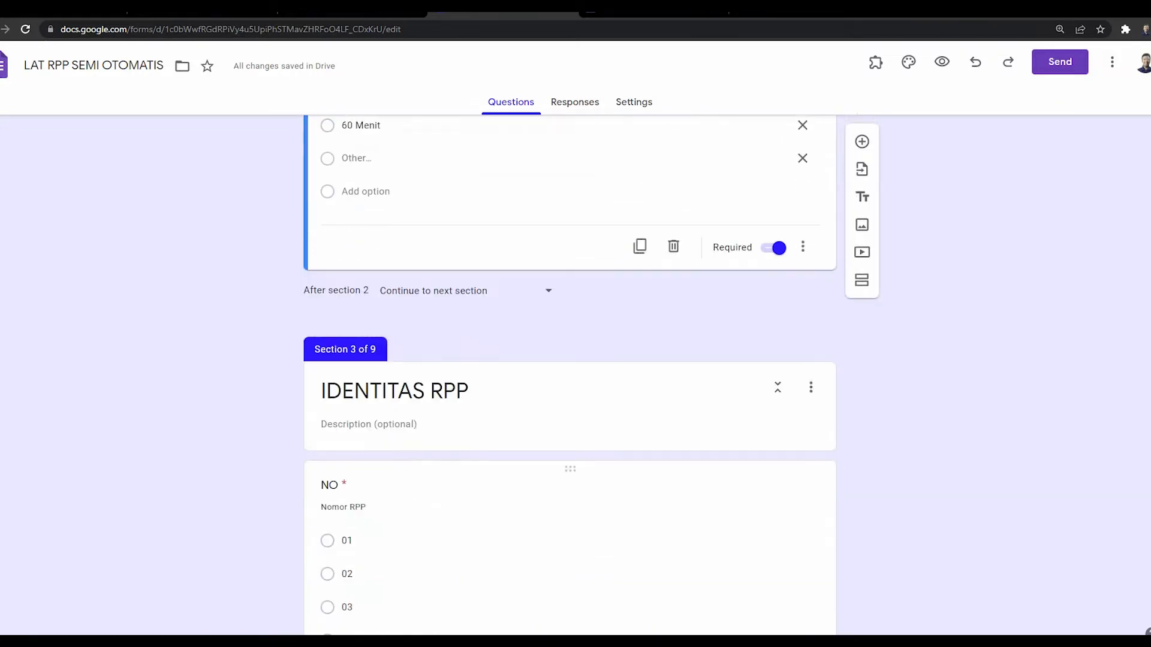
{"action": "key", "text": "ctrl+Tab"}
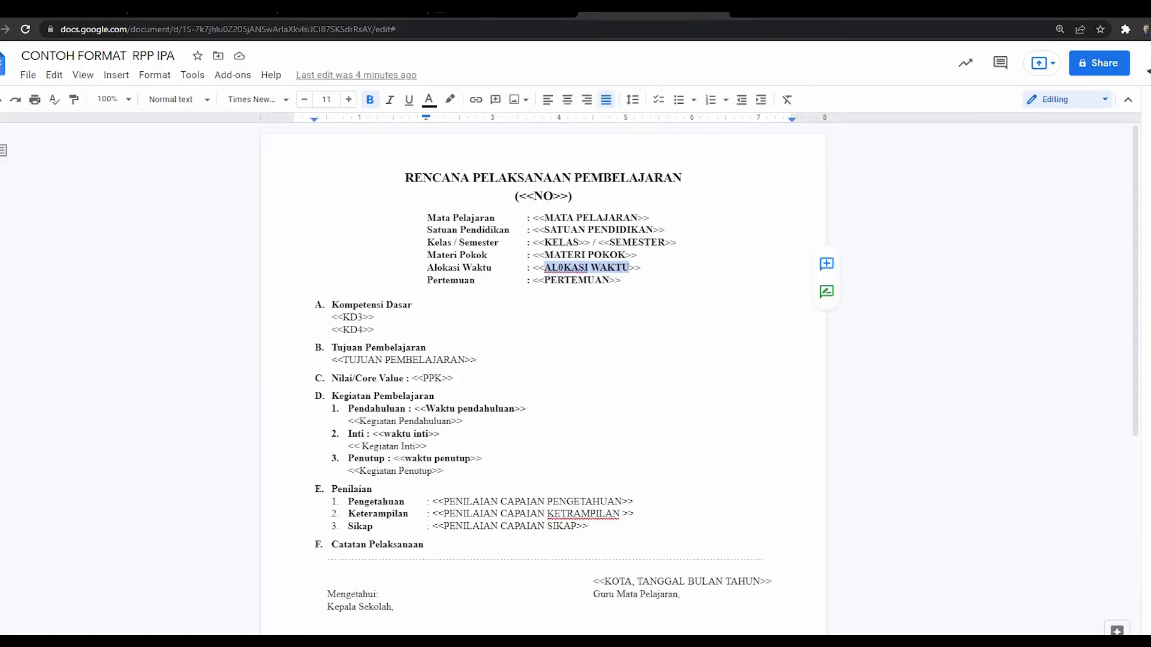
{"action": "left_click_drag", "start_coordinate": [534, 197], "coordinate": [553, 197]}
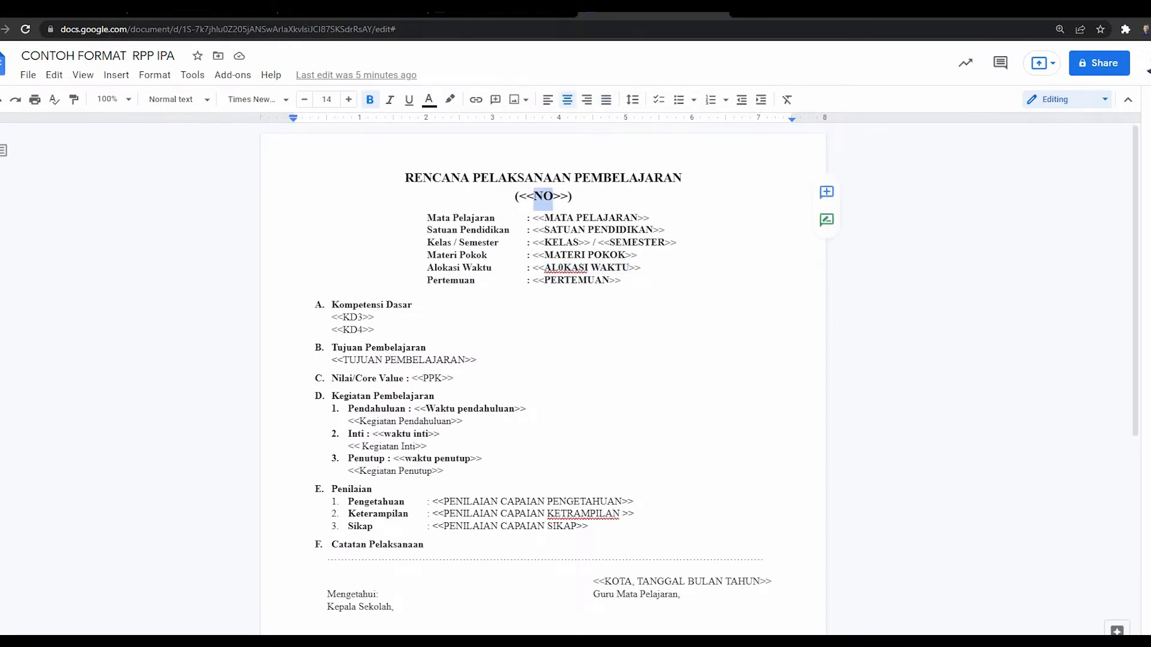
Step: Paste the copied <<NO>> placeholder as the NO question title
{"action": "key", "text": "ctrl+shift+Tab"}
{"action": "scroll", "coordinate": [384, 369], "scroll_direction": "down", "scroll_amount": 2}
{"action": "left_click", "coordinate": [384, 369]}
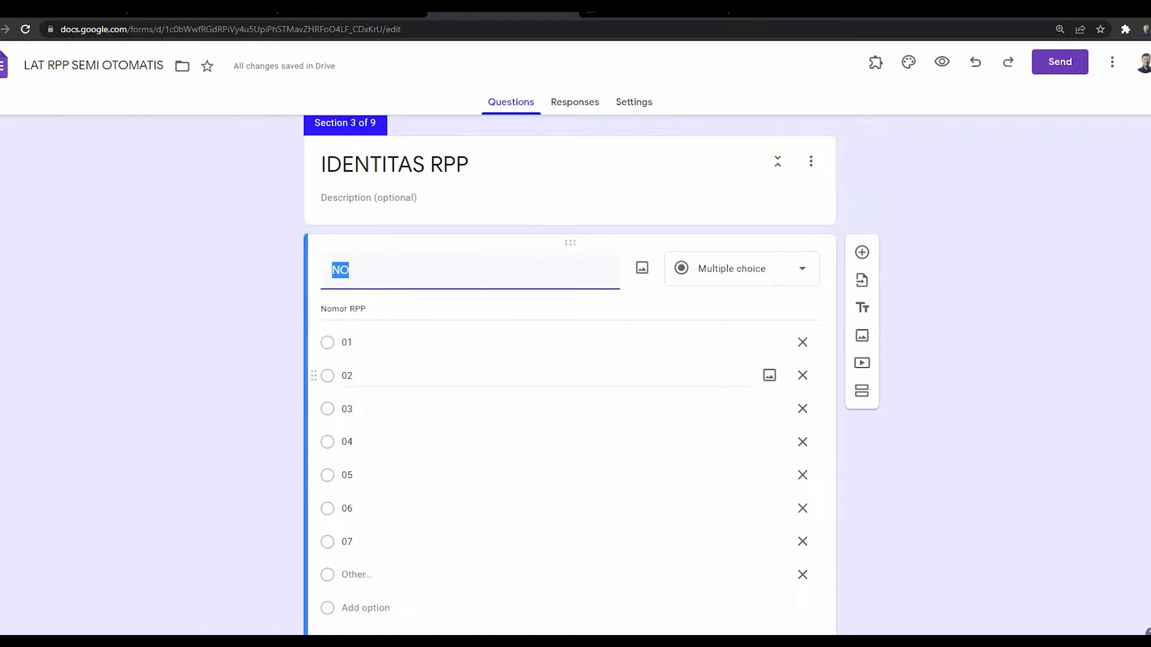
{"action": "key", "text": "Right"}
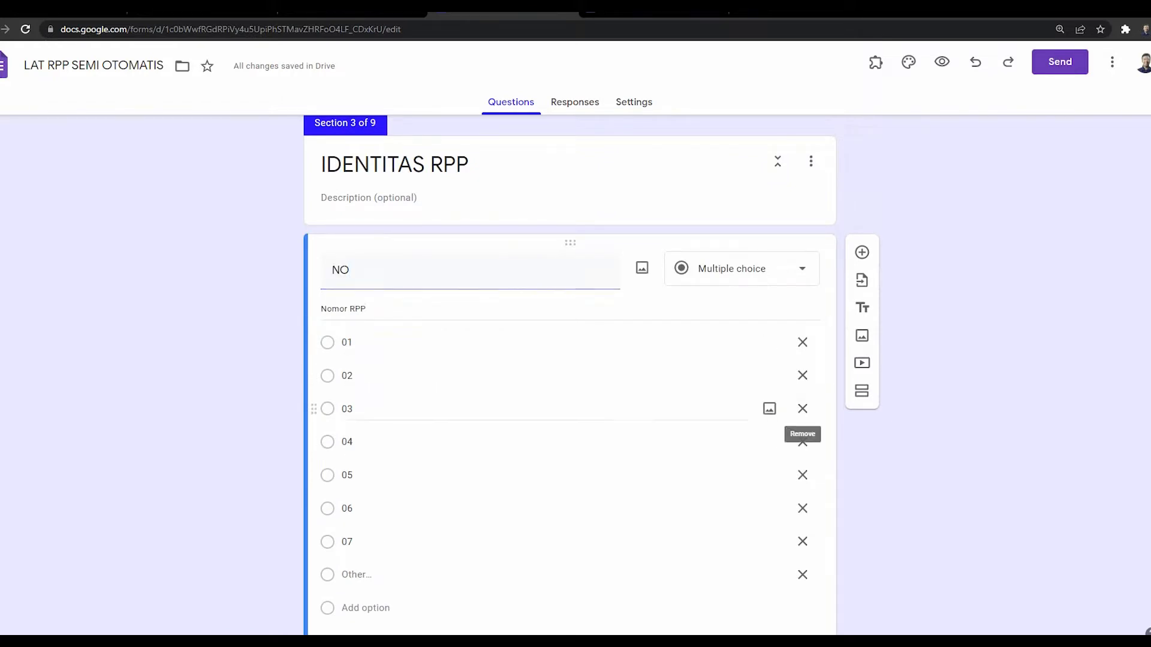
{"action": "scroll", "coordinate": [802, 413], "scroll_direction": "down", "scroll_amount": 6}
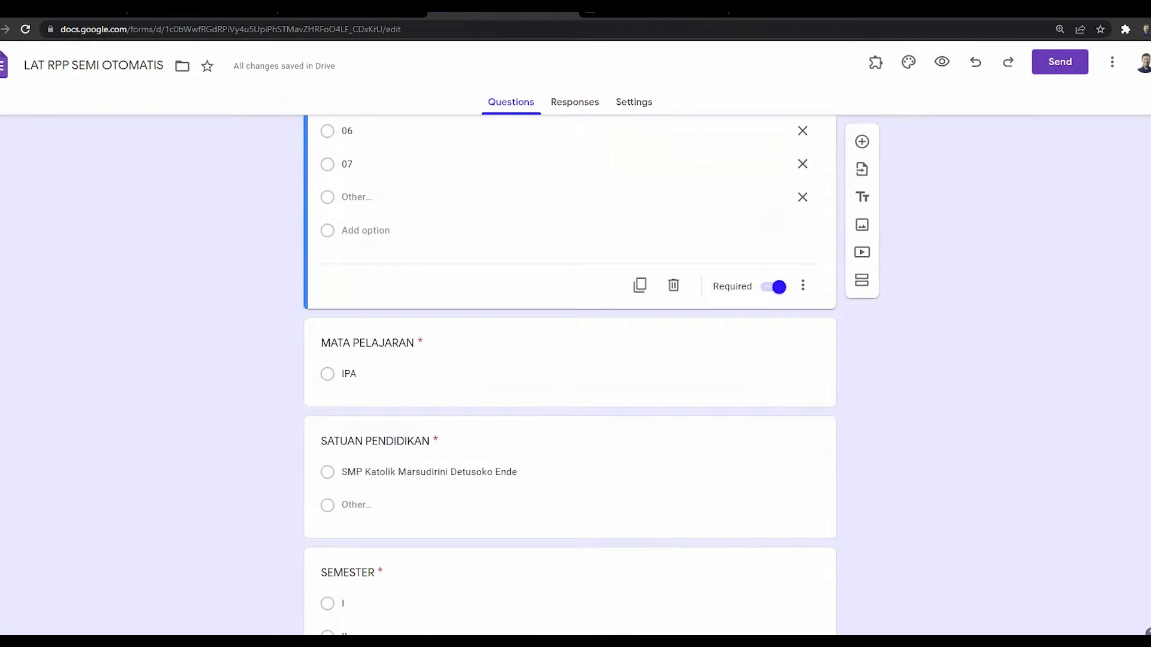
Step: Select the MATA PELAJARAN placeholder text in the template and return to the form
{"action": "key", "text": "ctrl+Tab"}
{"action": "left_click", "coordinate": [553, 218]}
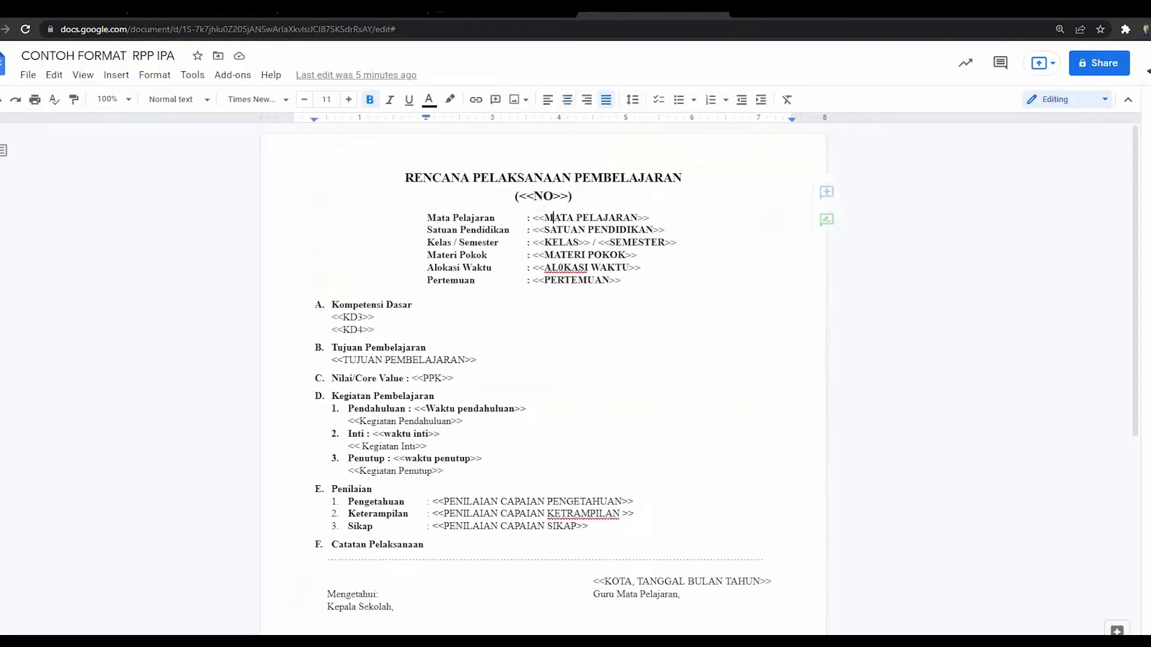
{"action": "left_click_drag", "start_coordinate": [545, 218], "coordinate": [638, 218]}
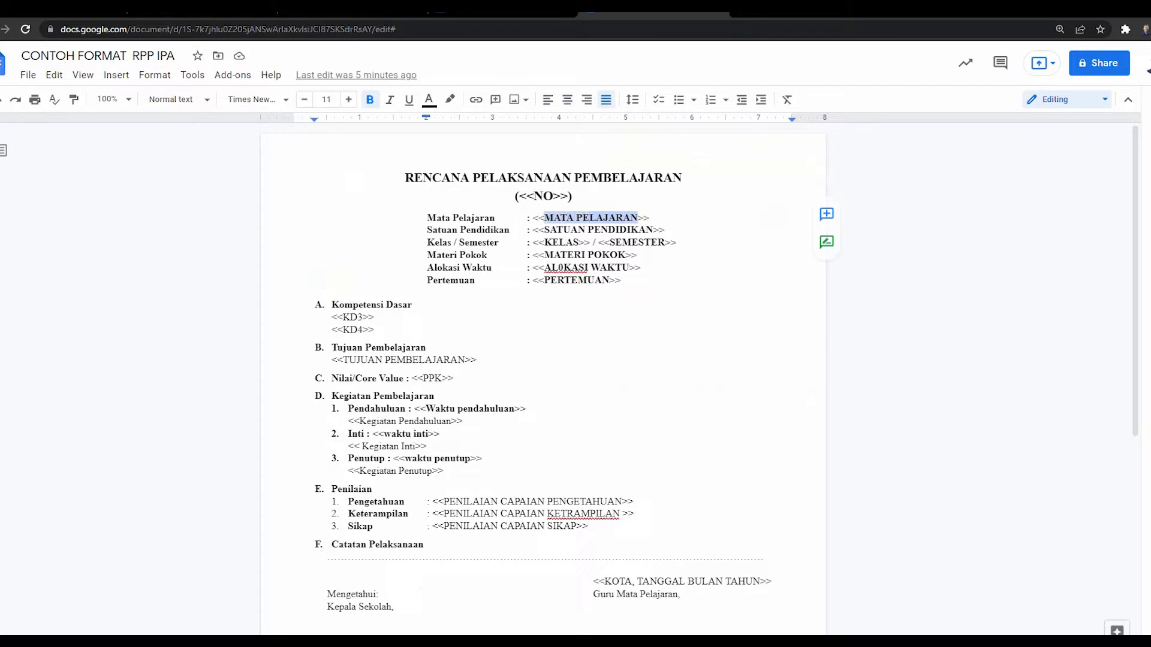
{"action": "left_click", "coordinate": [504, 15]}
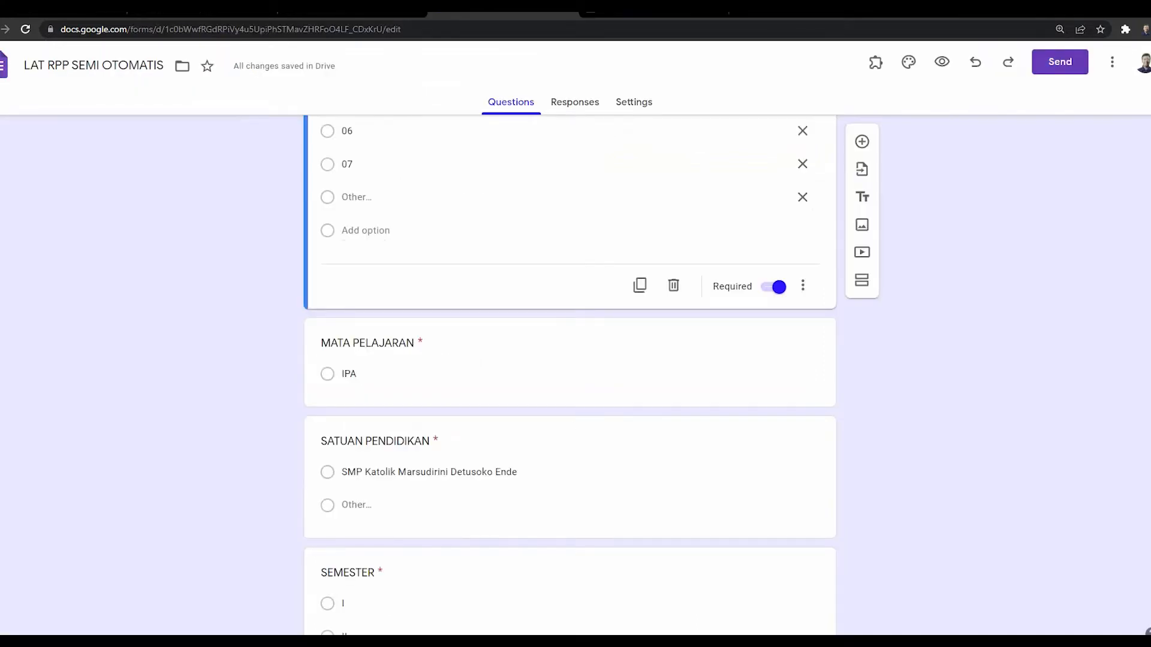
Step: Update the MATA PELAJARAN title and change SATUAN PENDIDIKAN to a Short answer question
{"action": "left_click", "coordinate": [350, 374]}
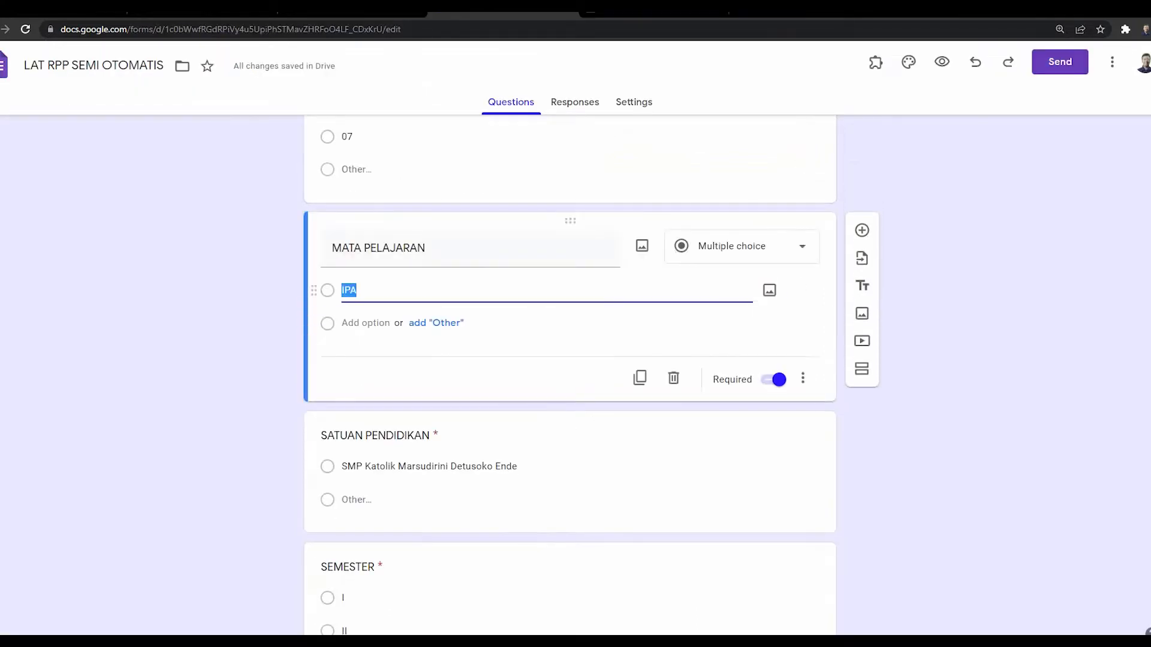
{"action": "left_click", "coordinate": [384, 248]}
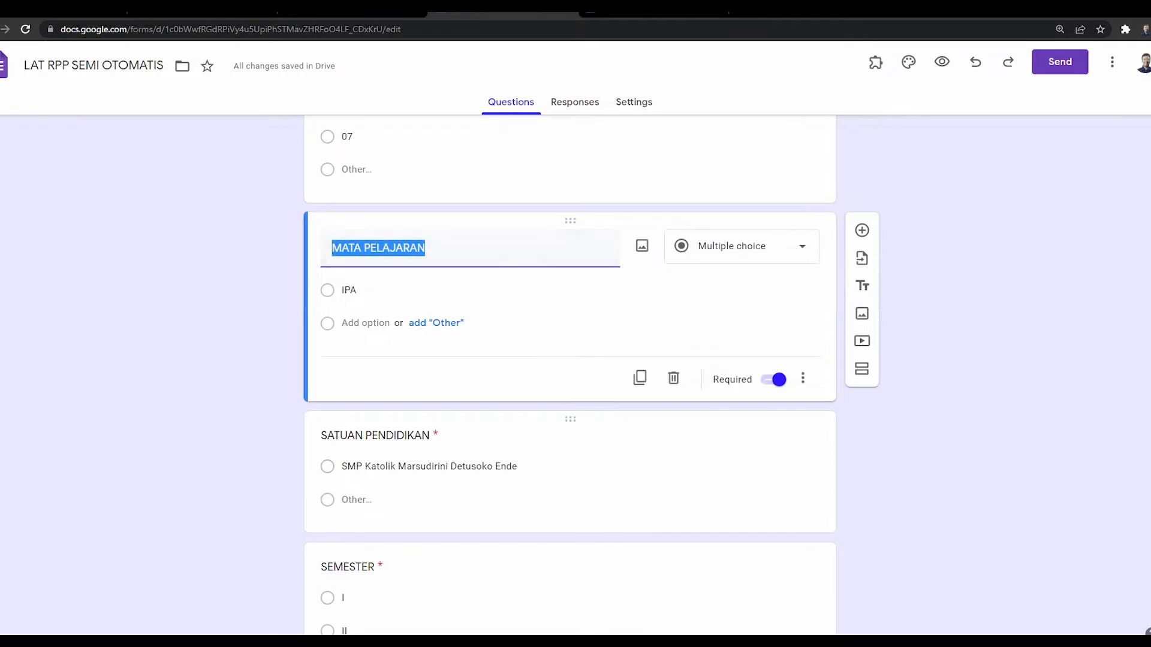
{"action": "left_click", "coordinate": [376, 435]}
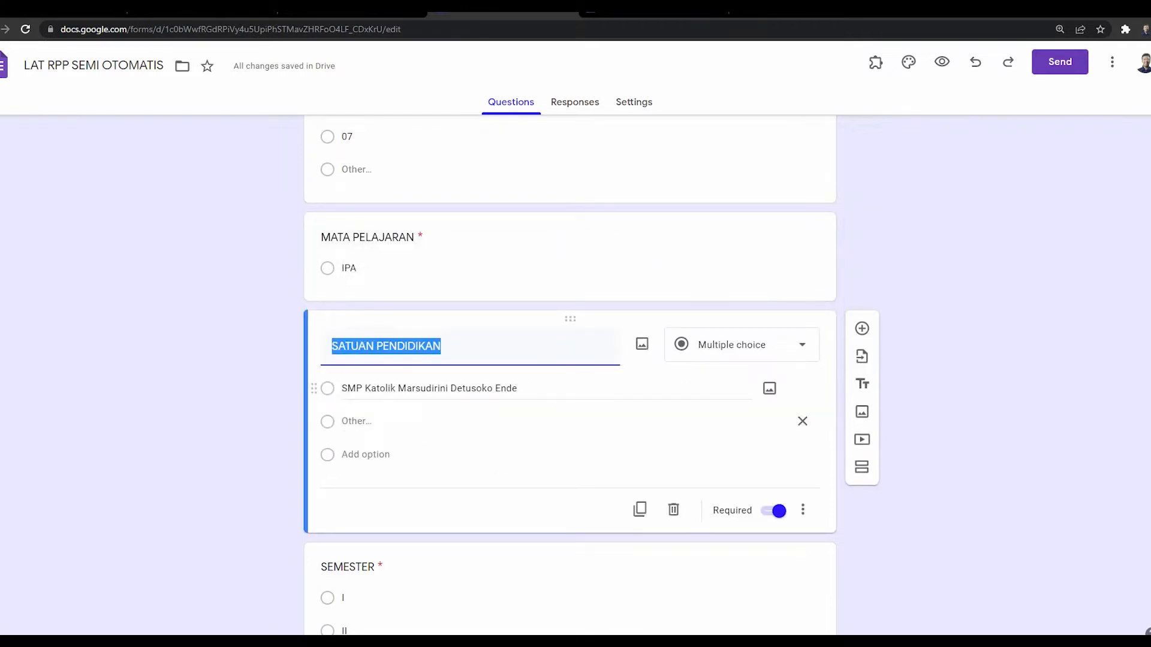
{"action": "left_click", "coordinate": [384, 388]}
{"action": "left_click", "coordinate": [741, 344]}
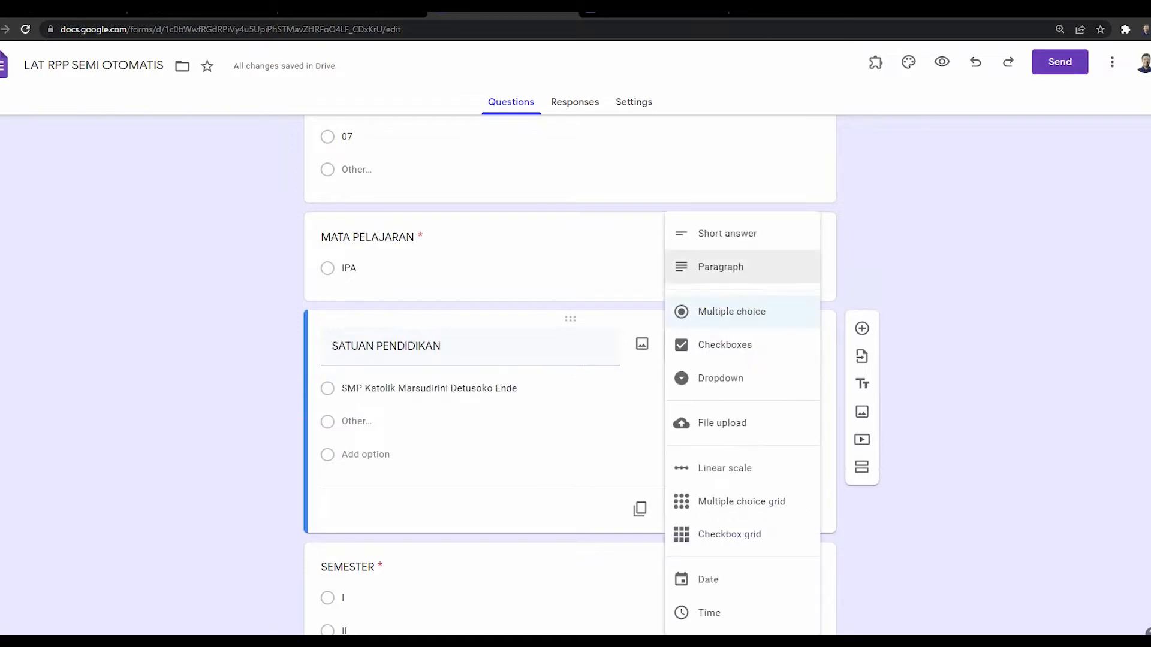
{"action": "left_click", "coordinate": [727, 233]}
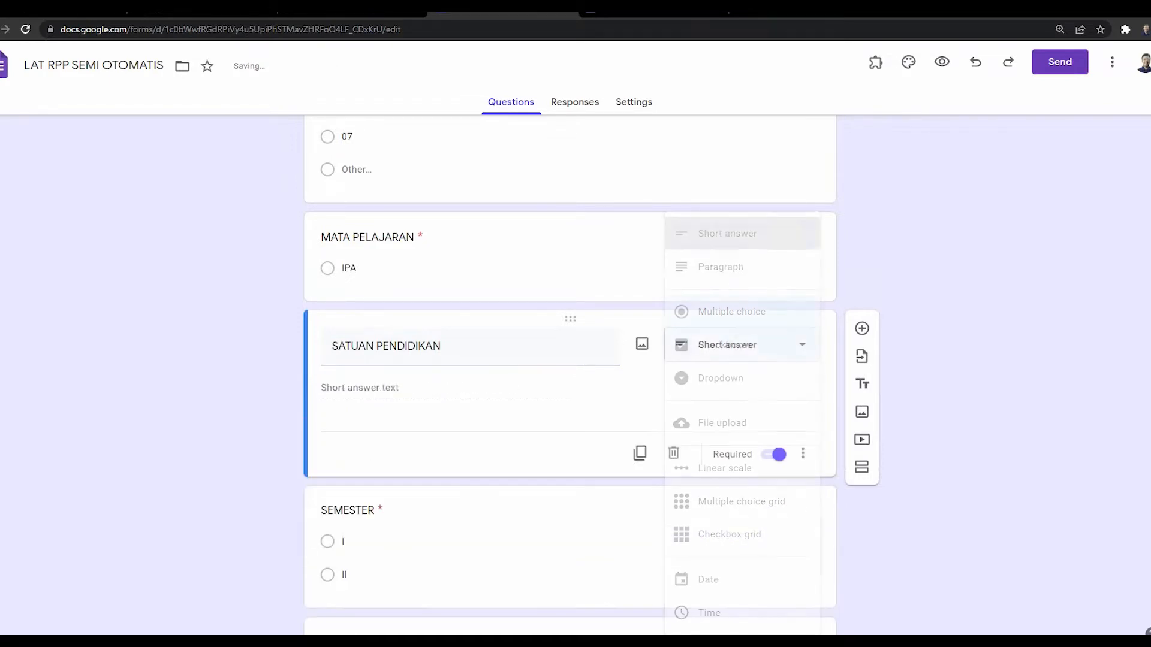
{"action": "scroll", "coordinate": [570, 360], "scroll_direction": "up", "scroll_amount": 3}
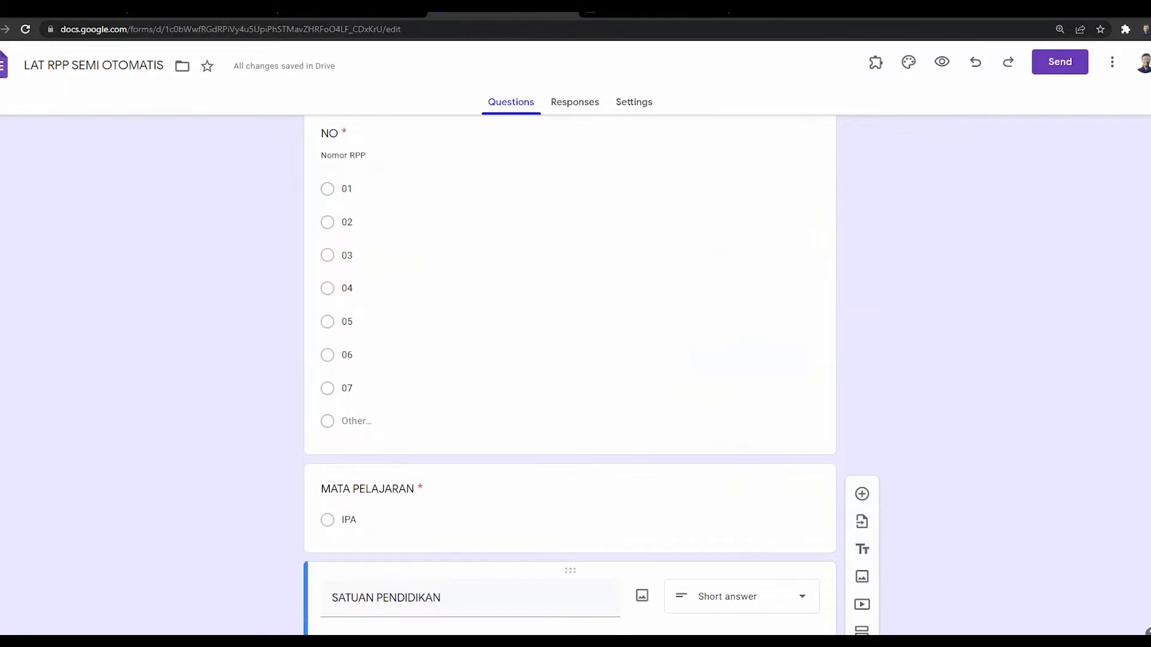
{"action": "scroll", "coordinate": [569, 360], "scroll_direction": "up", "scroll_amount": 3}
{"action": "key", "text": "ctrl+Tab"}
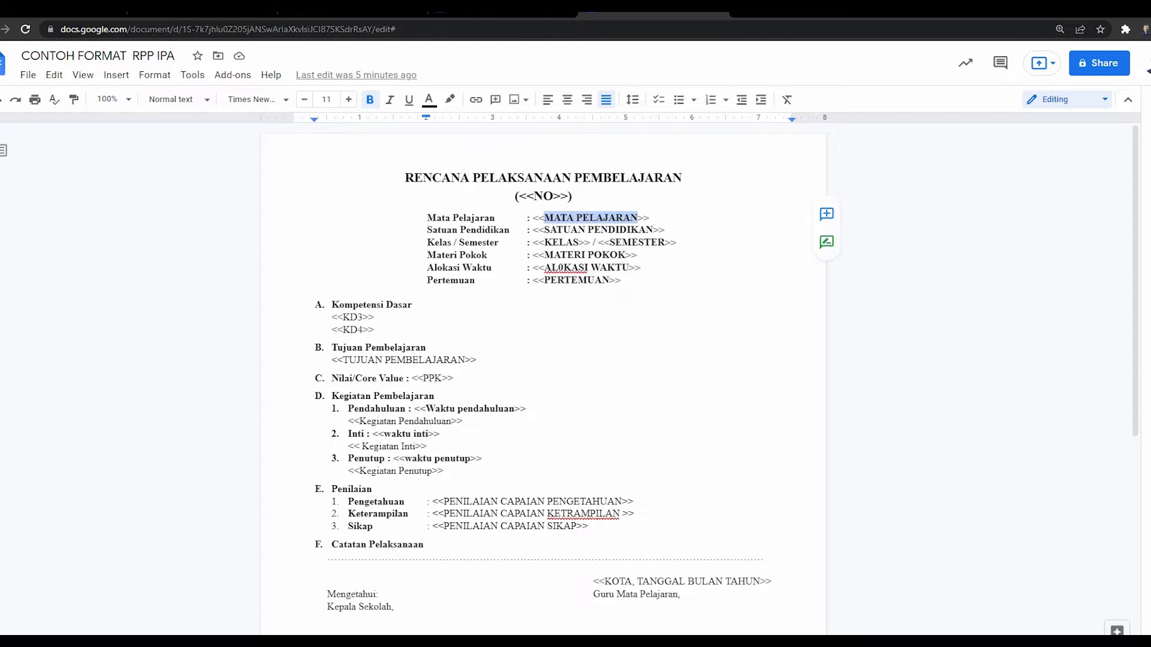
{"action": "key", "text": "ctrl+shift+Tab"}
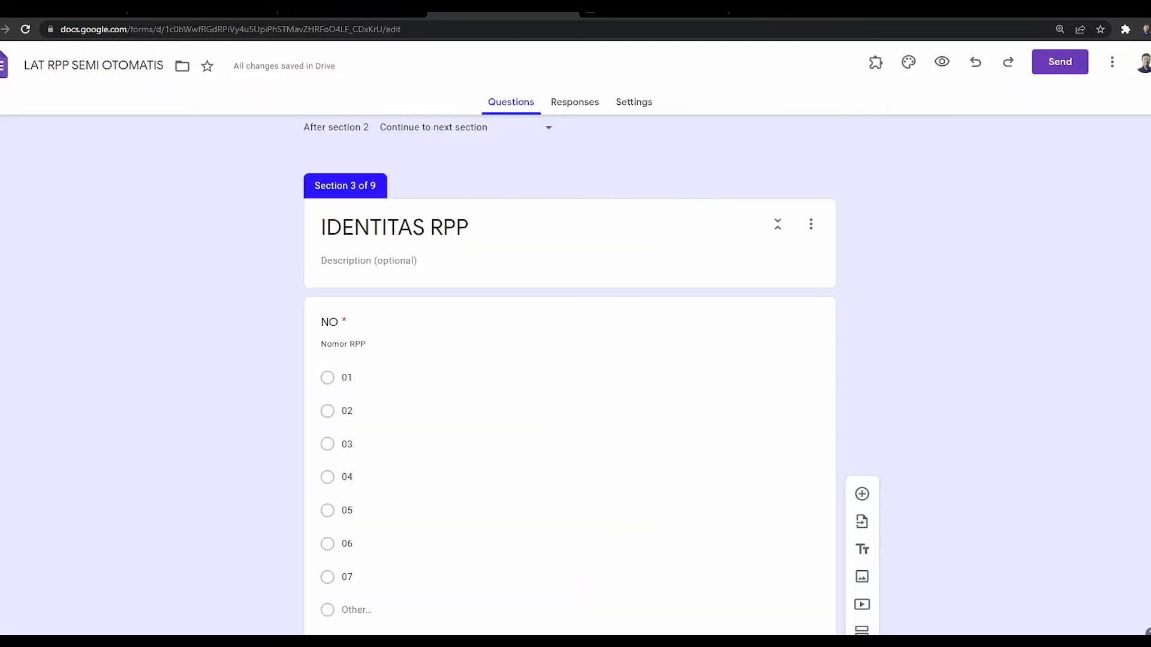
{"action": "left_click", "coordinate": [479, 324]}
{"action": "scroll", "coordinate": [480, 323], "scroll_direction": "down", "scroll_amount": 7}
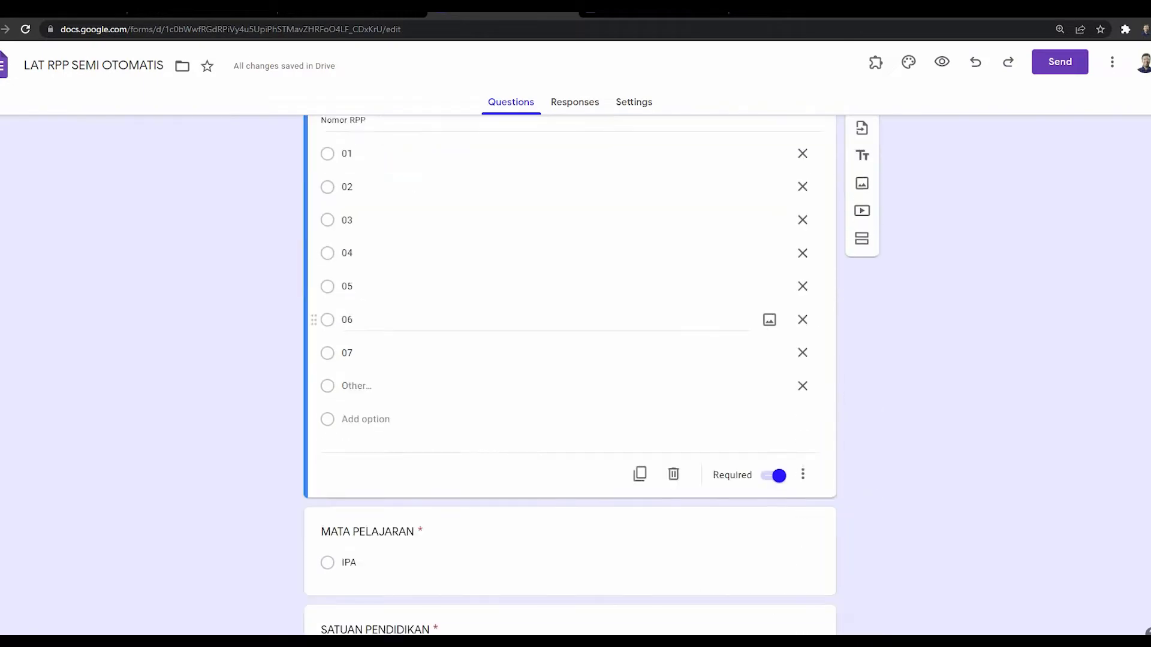
{"action": "left_click", "coordinate": [480, 324]}
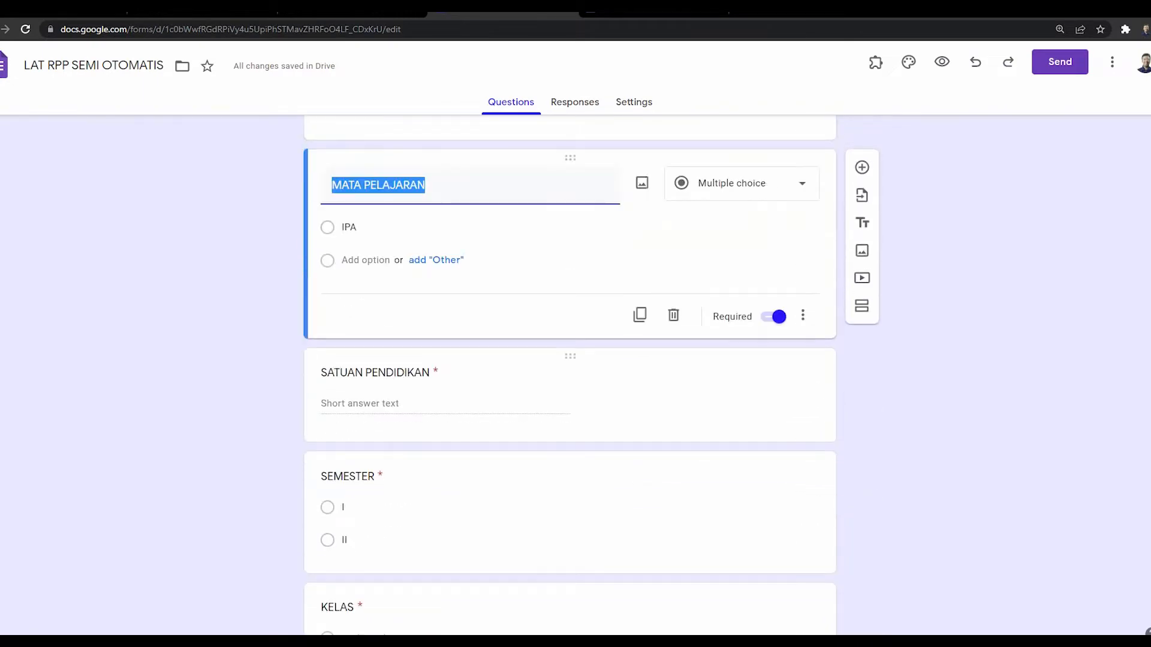
{"action": "left_click", "coordinate": [539, 428]}
{"action": "left_click", "coordinate": [539, 463]}
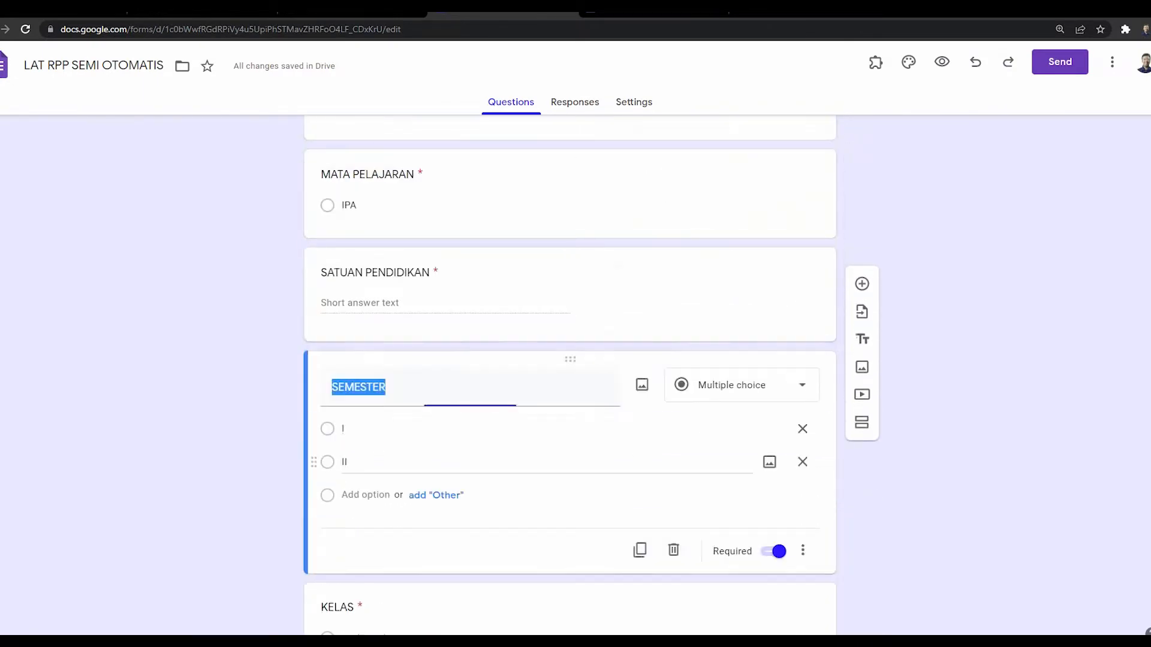
{"action": "scroll", "coordinate": [540, 463], "scroll_direction": "down", "scroll_amount": 4}
{"action": "left_click", "coordinate": [539, 450]}
{"action": "scroll", "coordinate": [539, 449], "scroll_direction": "down", "scroll_amount": 4}
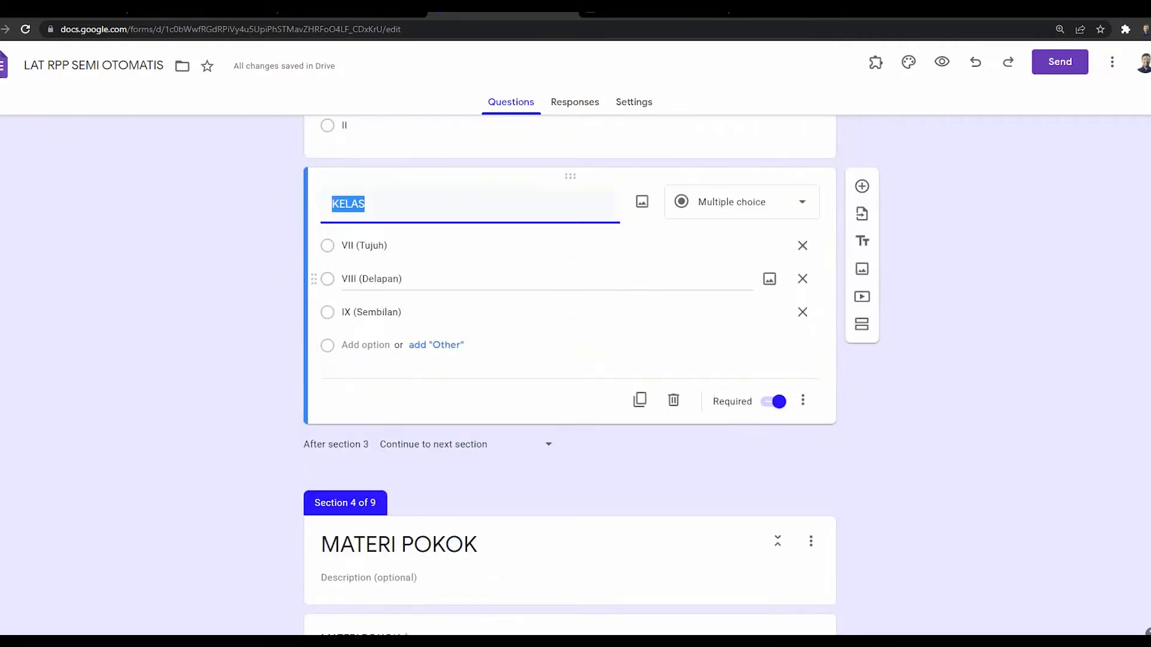
{"action": "left_click", "coordinate": [539, 444]}
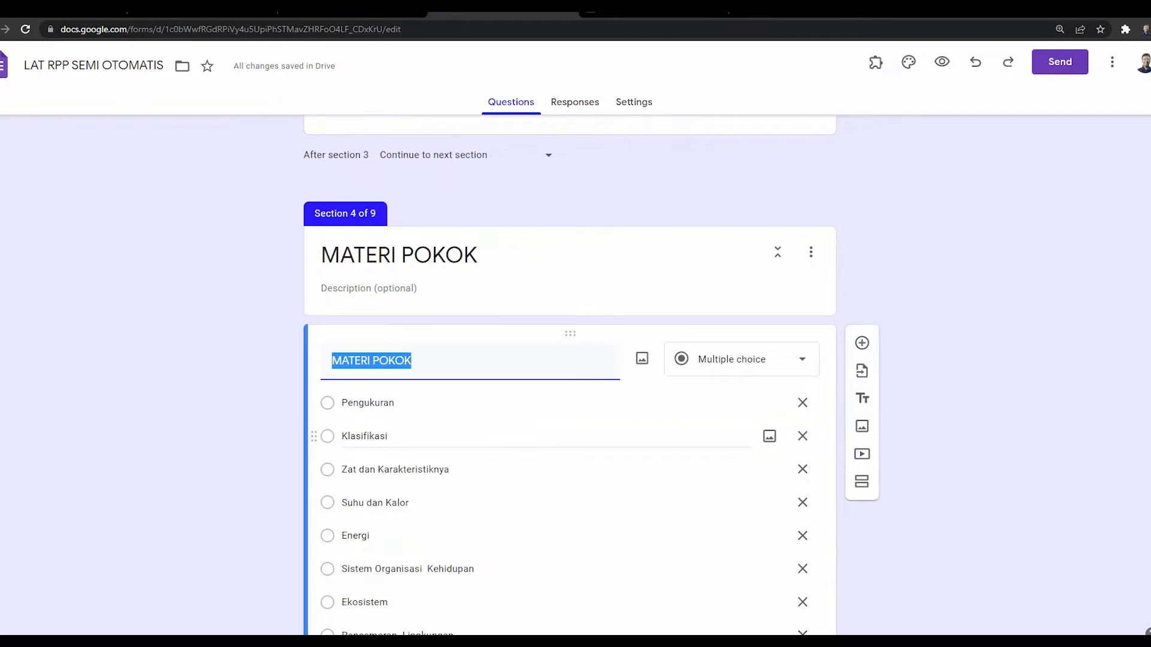
{"action": "scroll", "coordinate": [539, 434], "scroll_direction": "down", "scroll_amount": 10}
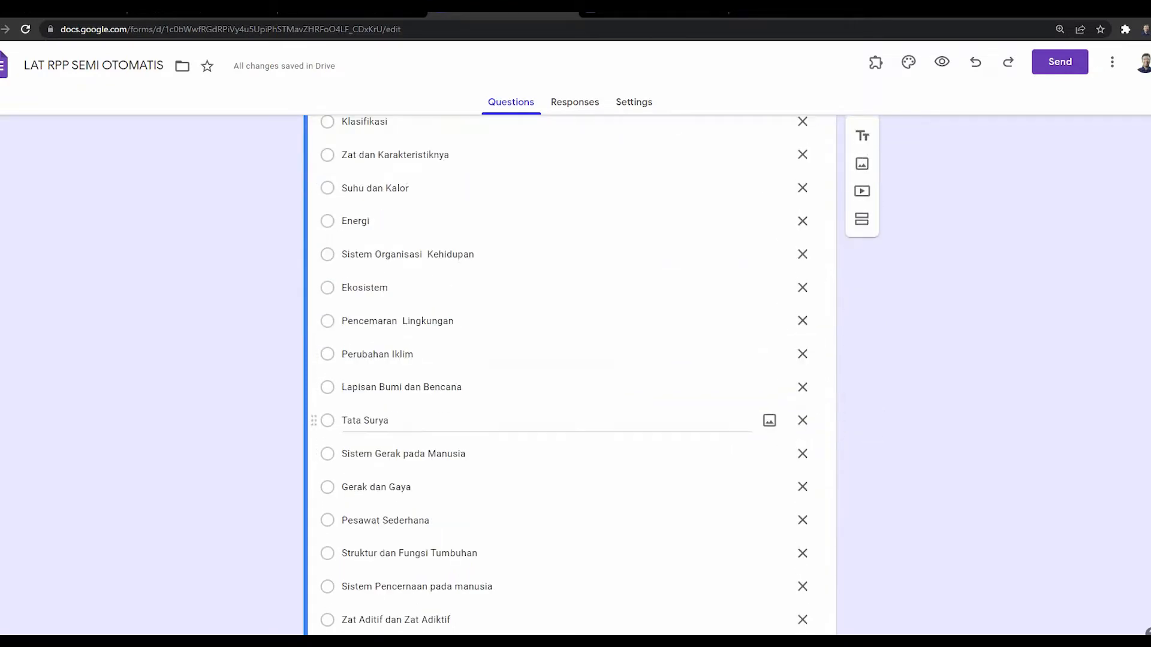
{"action": "scroll", "coordinate": [539, 434], "scroll_direction": "down", "scroll_amount": 10}
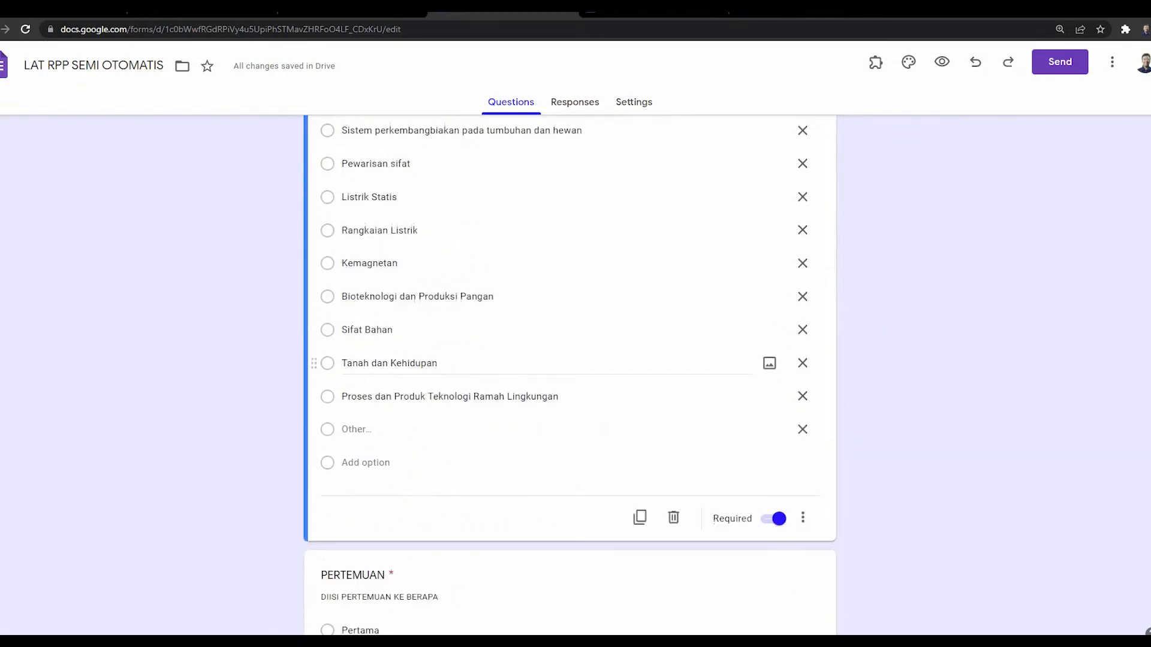
{"action": "scroll", "coordinate": [569, 360], "scroll_direction": "up", "scroll_amount": 4}
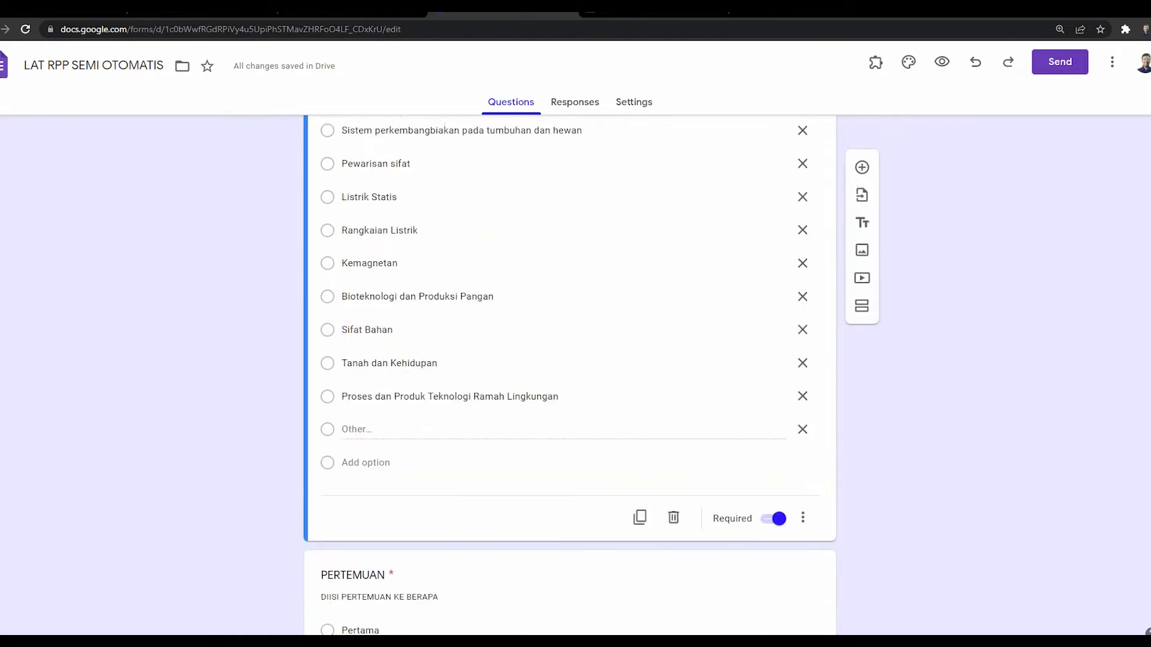
{"action": "scroll", "coordinate": [569, 360], "scroll_direction": "down", "scroll_amount": 8}
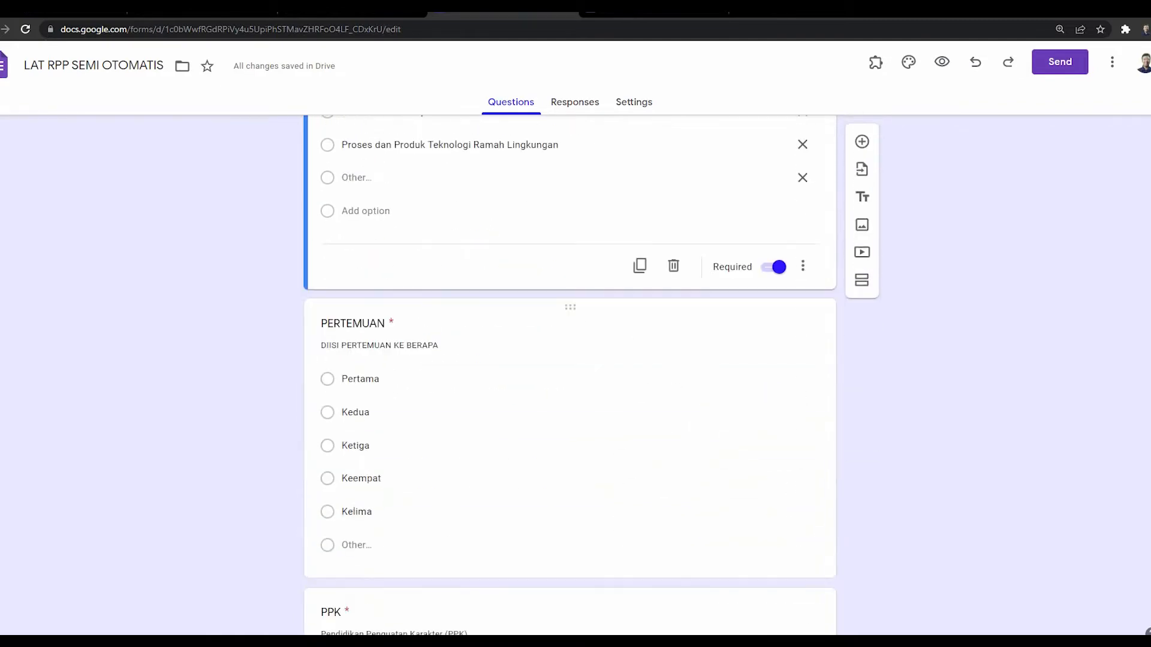
{"action": "left_click", "coordinate": [569, 346]}
{"action": "scroll", "coordinate": [569, 346], "scroll_direction": "down", "scroll_amount": 2}
Step: Open the PPK question and scroll its value checkboxes down to section 5, KD 3
{"action": "key", "text": "ctrl+Tab"}
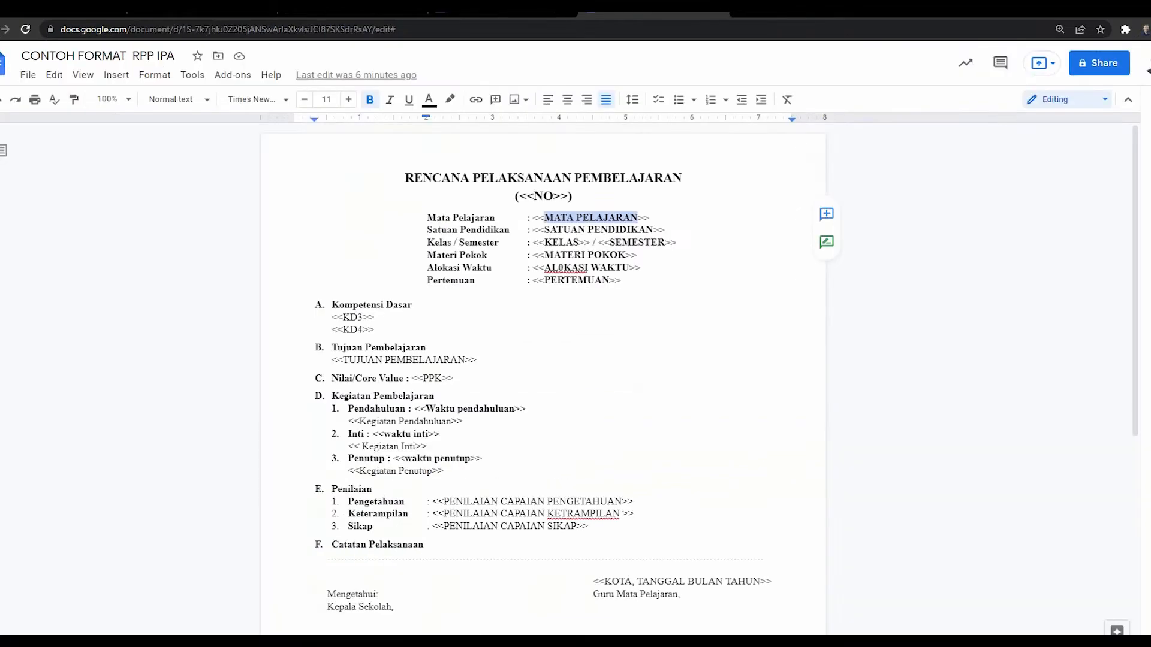
{"action": "key", "text": "ctrl+shift+Tab"}
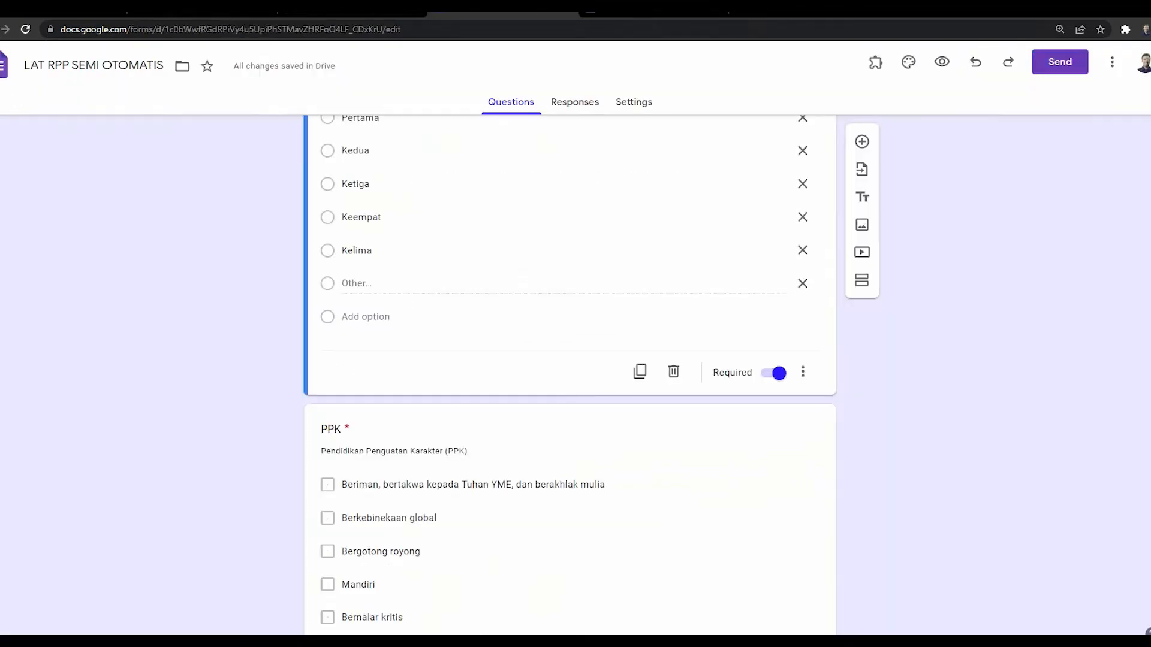
{"action": "left_click", "coordinate": [540, 439]}
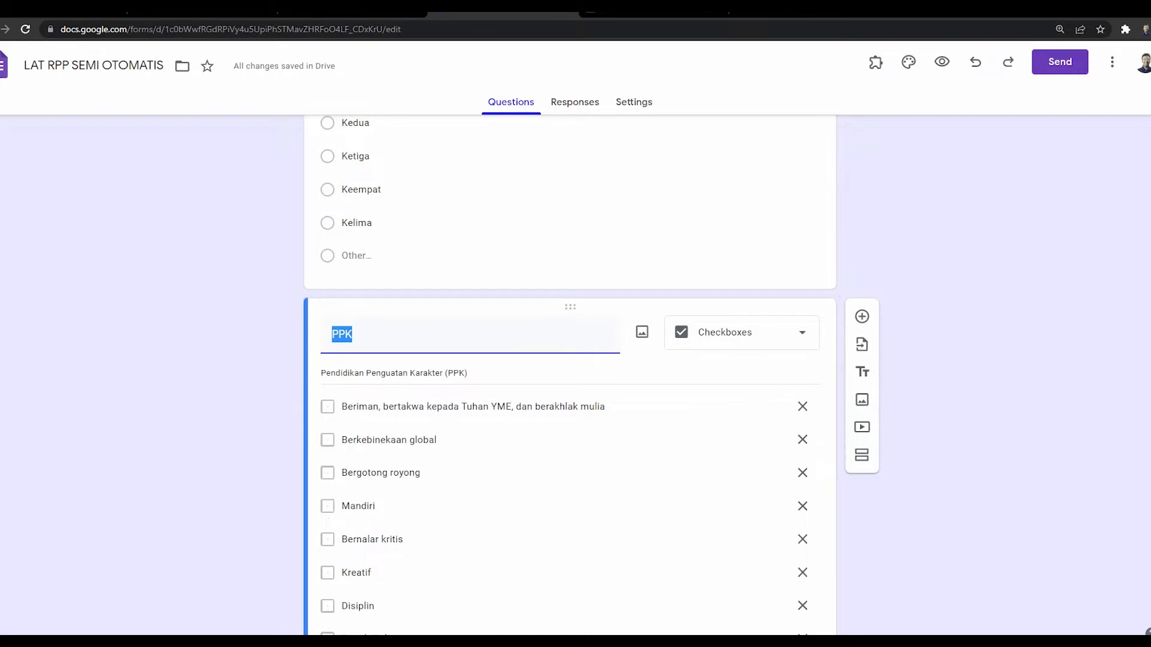
{"action": "scroll", "coordinate": [539, 439], "scroll_direction": "down", "scroll_amount": 2}
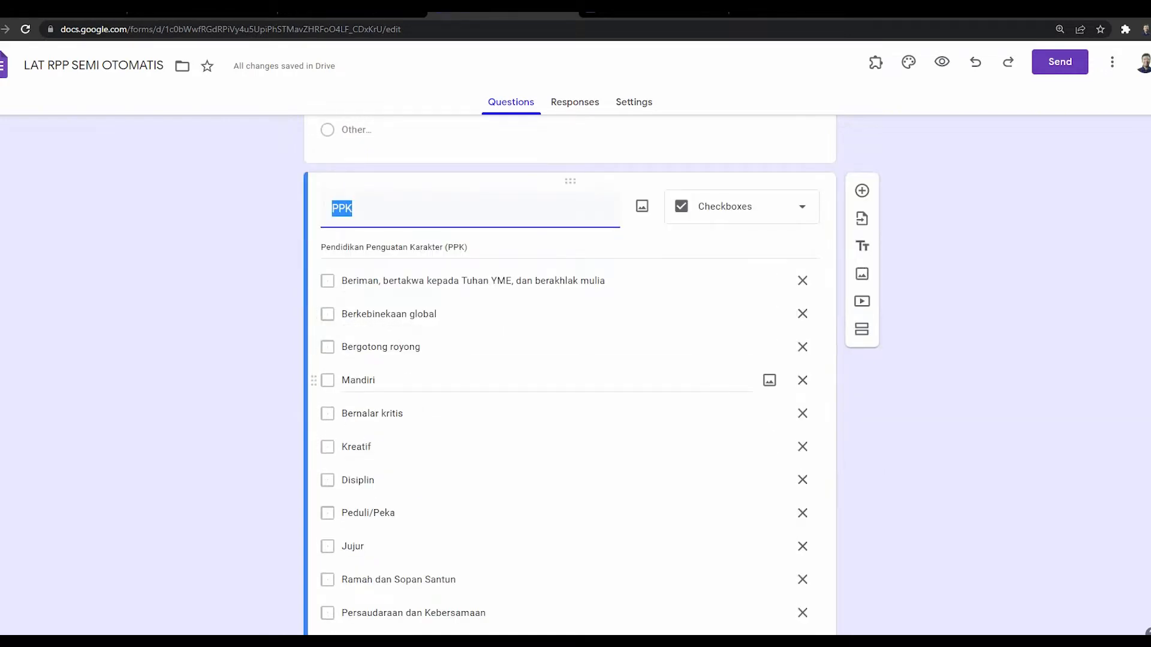
{"action": "scroll", "coordinate": [539, 413], "scroll_direction": "down", "scroll_amount": 6}
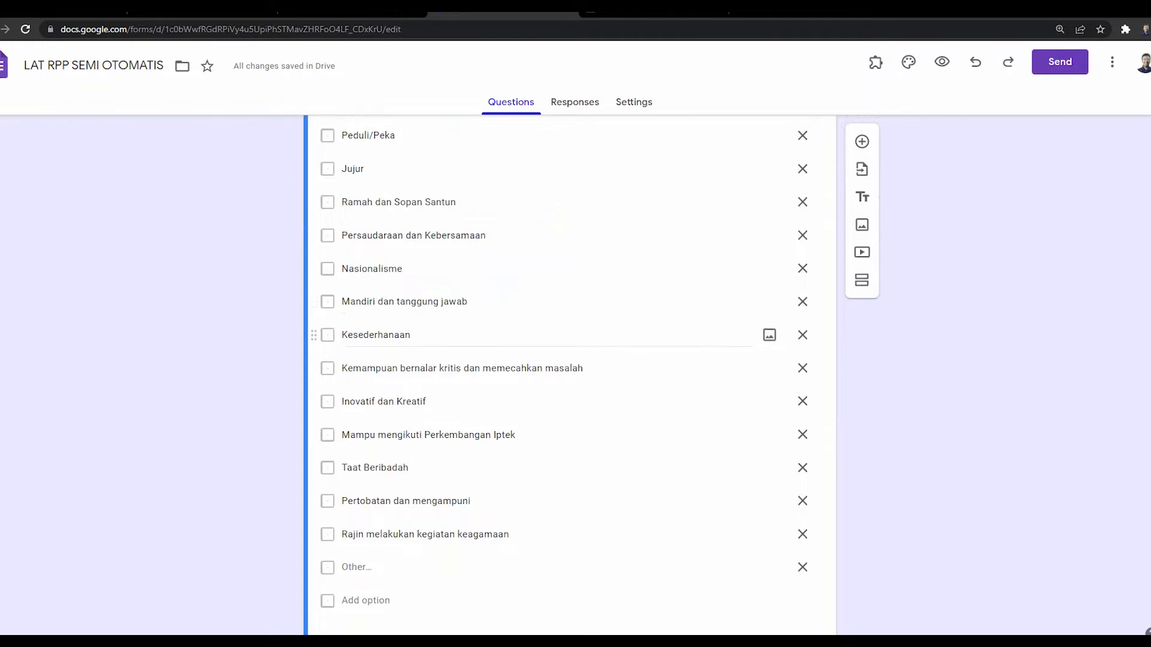
{"action": "scroll", "coordinate": [540, 330], "scroll_direction": "down", "scroll_amount": 7}
{"action": "scroll", "coordinate": [539, 330], "scroll_direction": "down", "scroll_amount": 1}
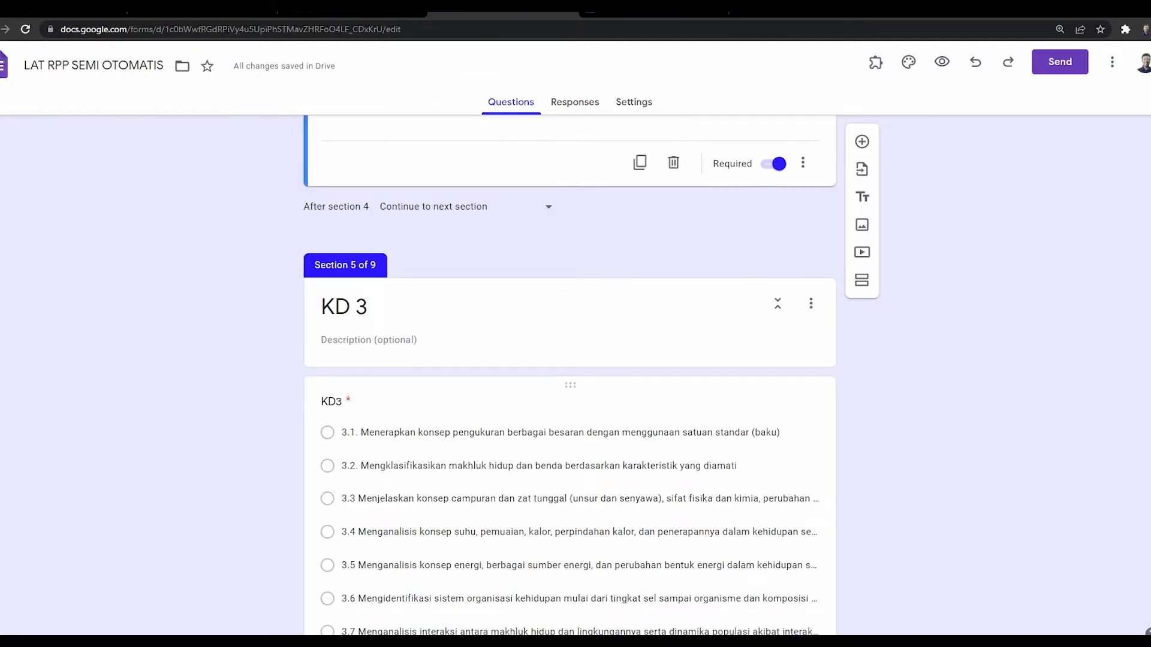
{"action": "left_click", "coordinate": [539, 427]}
{"action": "scroll", "coordinate": [539, 424], "scroll_direction": "down", "scroll_amount": 11}
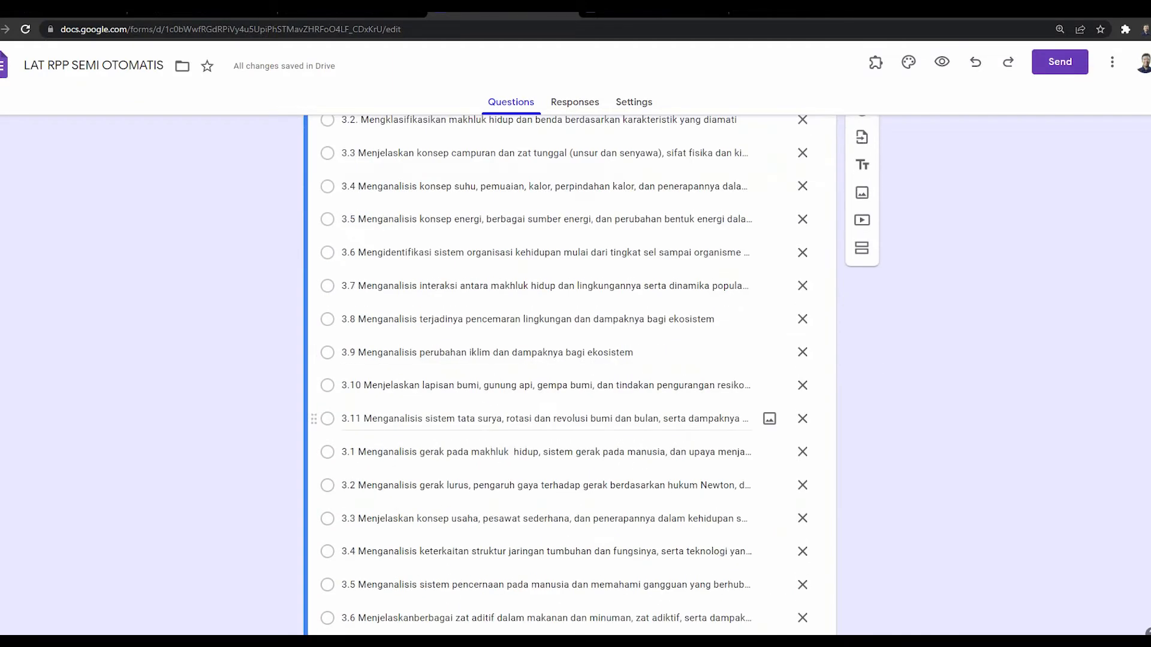
{"action": "scroll", "coordinate": [539, 420], "scroll_direction": "down", "scroll_amount": 8}
{"action": "left_click", "coordinate": [380, 207]}
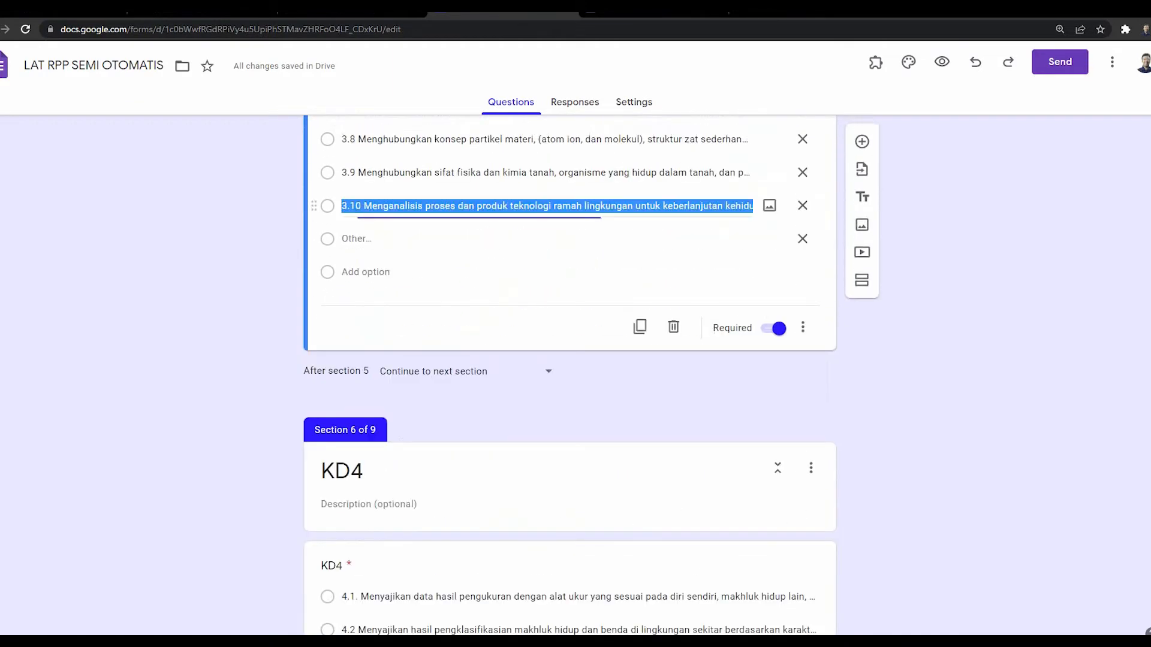
{"action": "scroll", "coordinate": [540, 371], "scroll_direction": "up", "scroll_amount": 15}
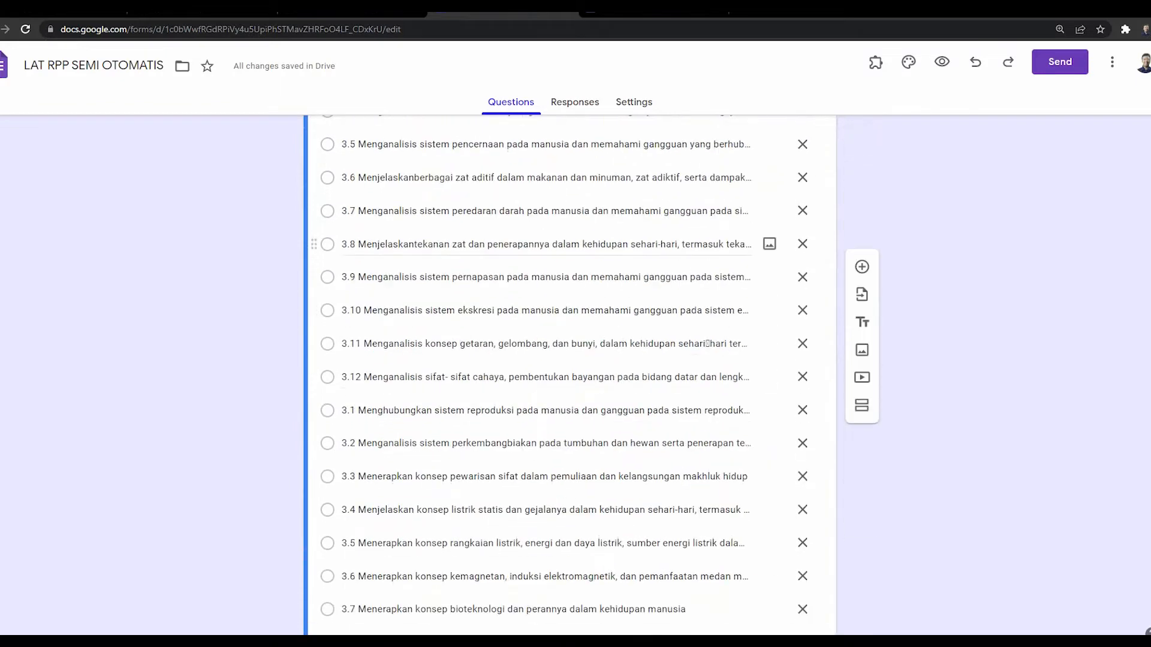
{"action": "scroll", "coordinate": [539, 219], "scroll_direction": "up", "scroll_amount": 3}
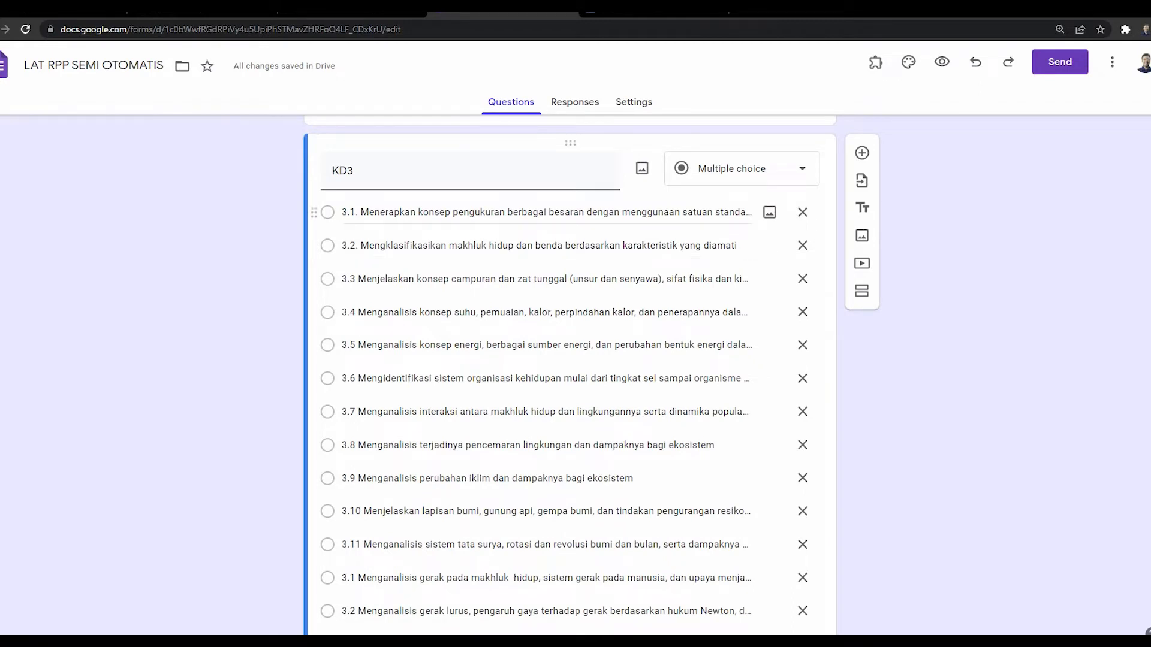
{"action": "scroll", "coordinate": [547, 246], "scroll_direction": "down", "scroll_amount": 15}
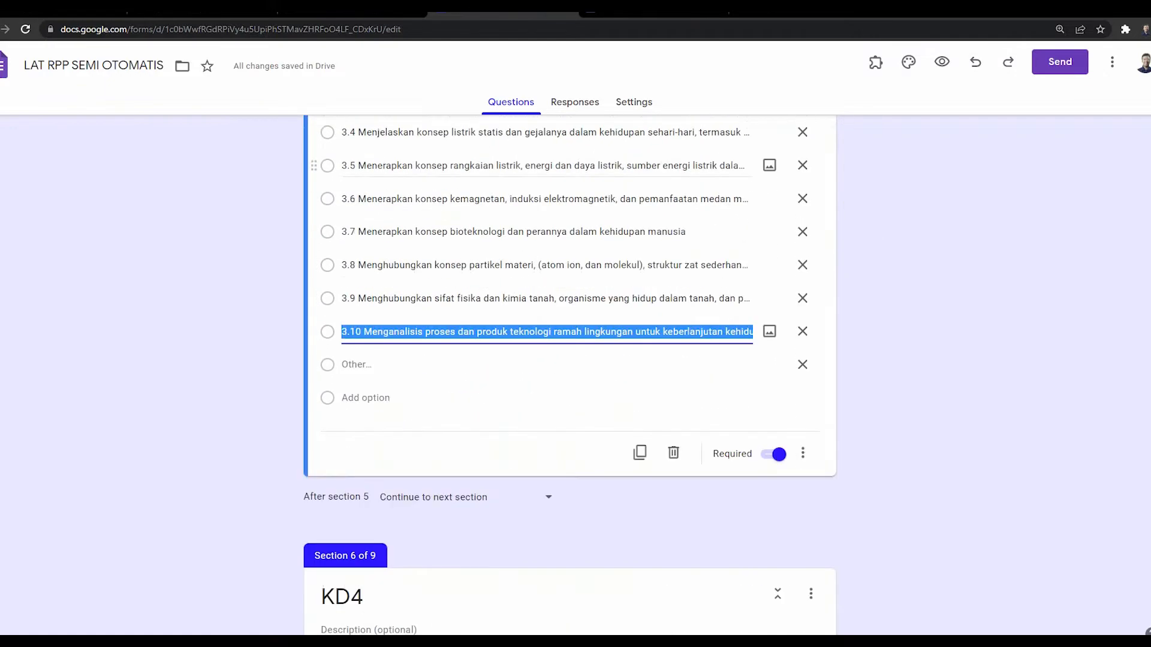
{"action": "scroll", "coordinate": [546, 246], "scroll_direction": "down", "scroll_amount": 10}
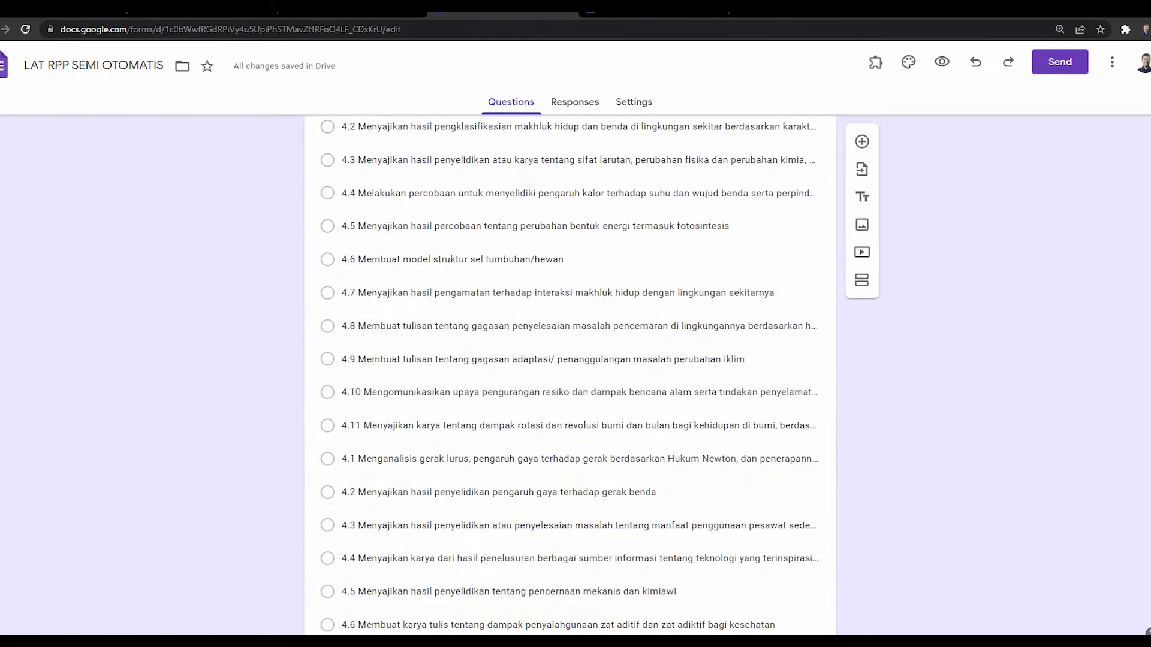
{"action": "scroll", "coordinate": [570, 372], "scroll_direction": "up", "scroll_amount": 2}
{"action": "scroll", "coordinate": [569, 372], "scroll_direction": "down", "scroll_amount": 15}
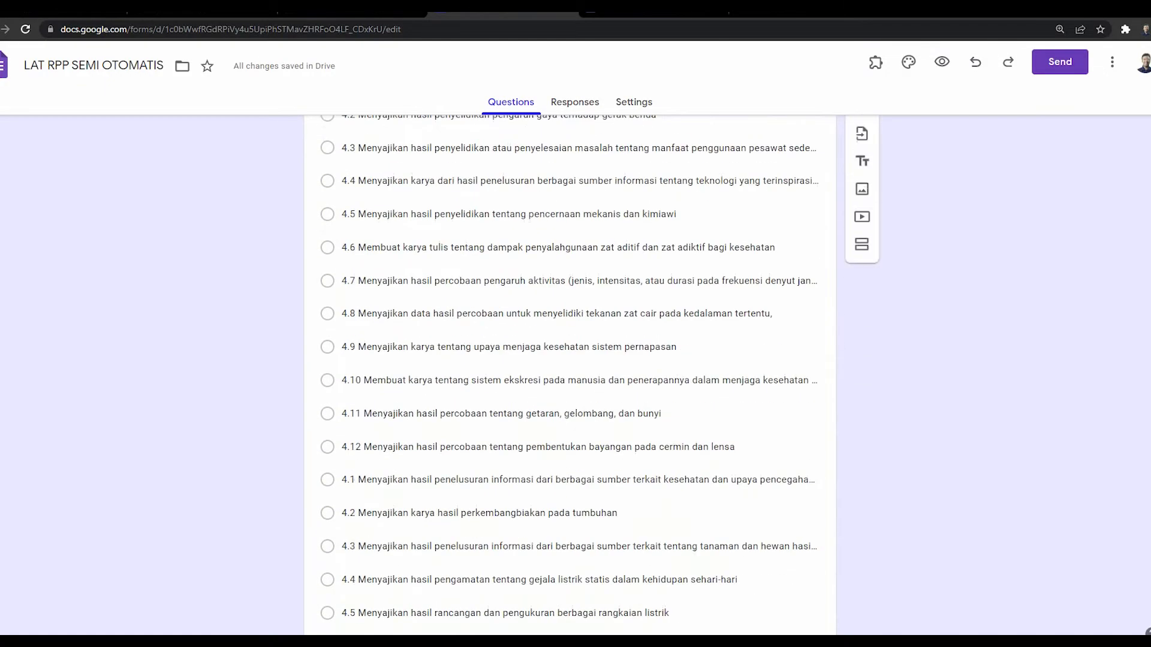
{"action": "left_click", "coordinate": [544, 275]}
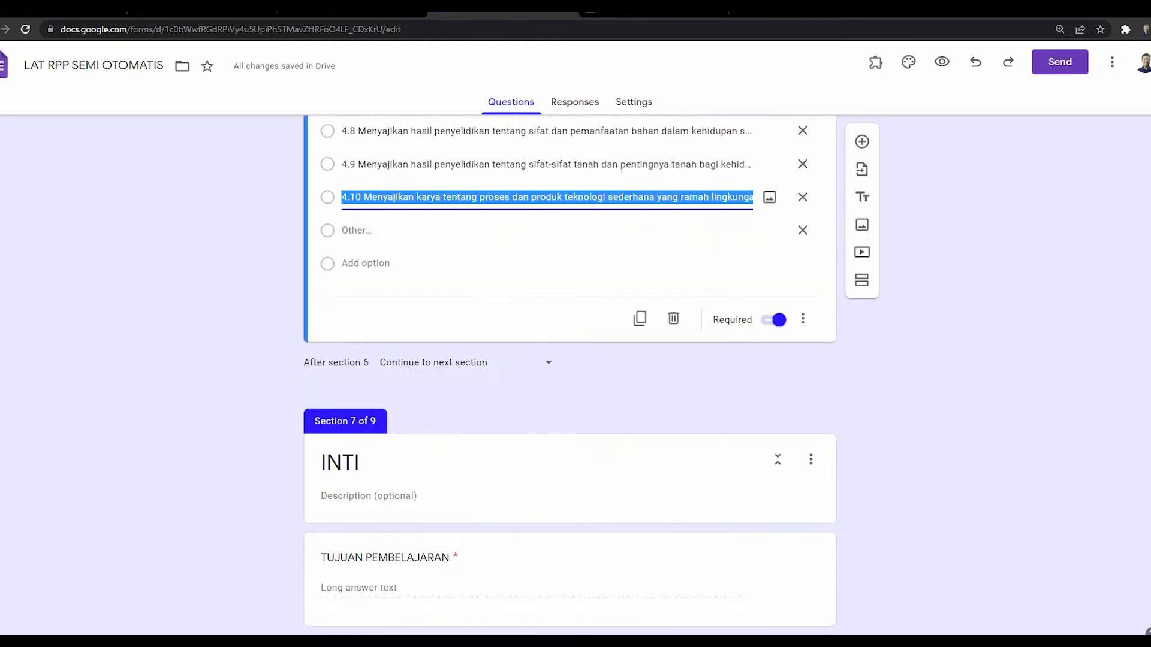
Step: Compare the TUJUAN PEMBELAJARAN and Kegiatan Pendahuluan questions with their template placeholders
{"action": "scroll", "coordinate": [544, 275], "scroll_direction": "down", "scroll_amount": 3}
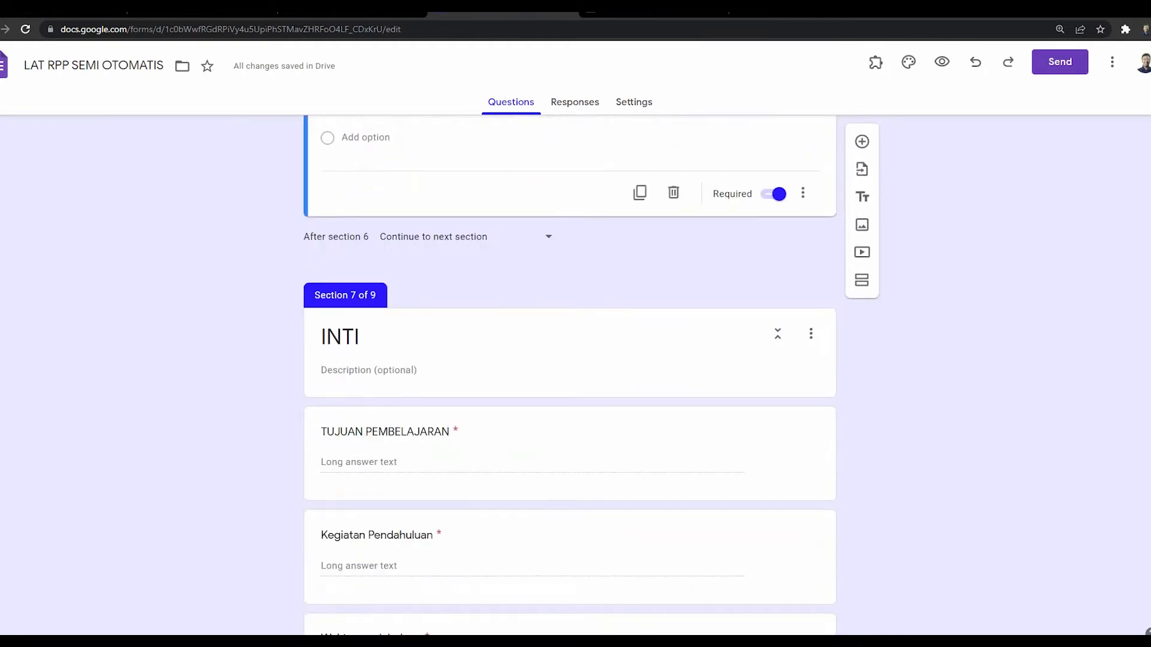
{"action": "left_click", "coordinate": [570, 351]}
{"action": "scroll", "coordinate": [570, 350], "scroll_direction": "down", "scroll_amount": 2}
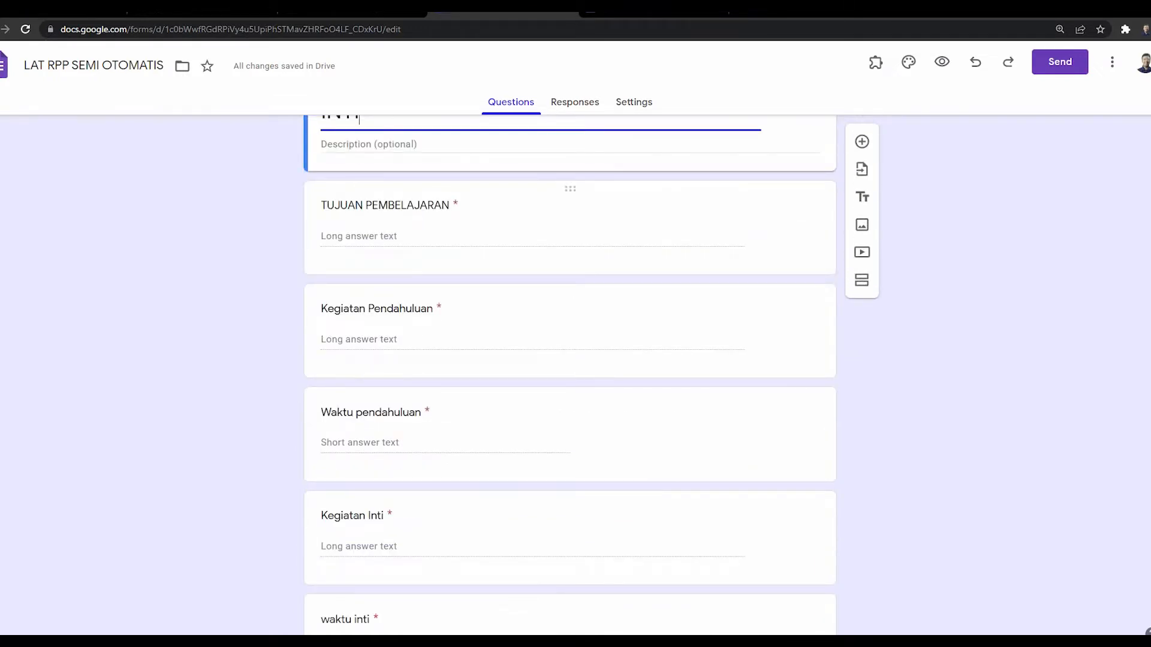
{"action": "left_click", "coordinate": [570, 228]}
{"action": "left_click", "coordinate": [653, 14]}
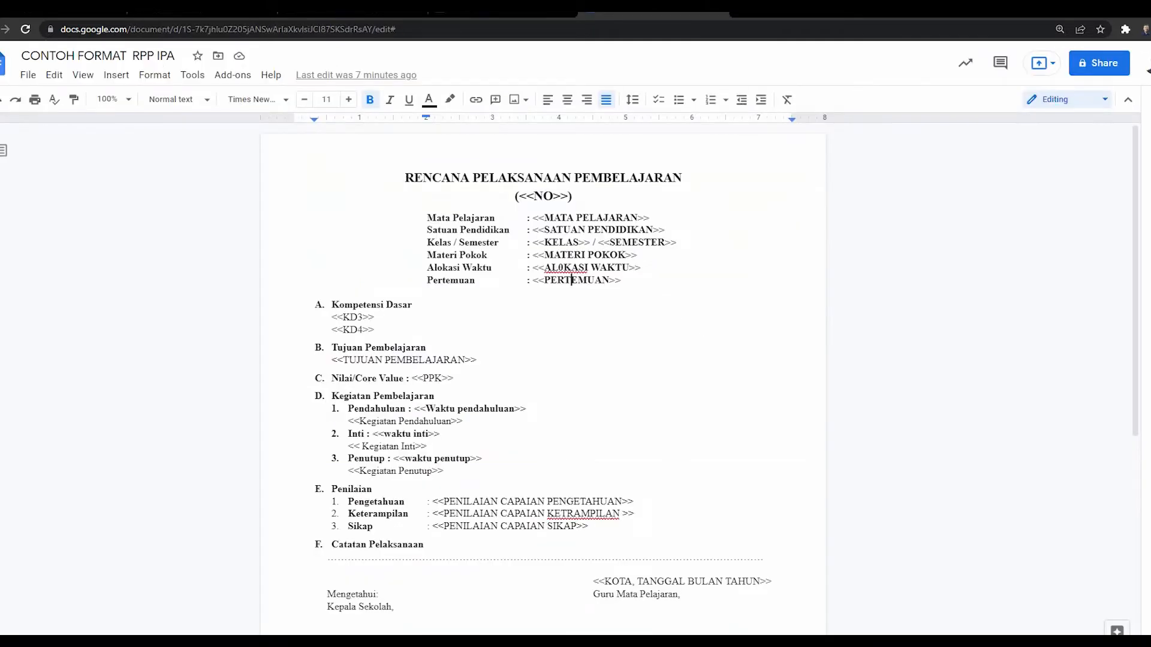
{"action": "left_click", "coordinate": [383, 360]}
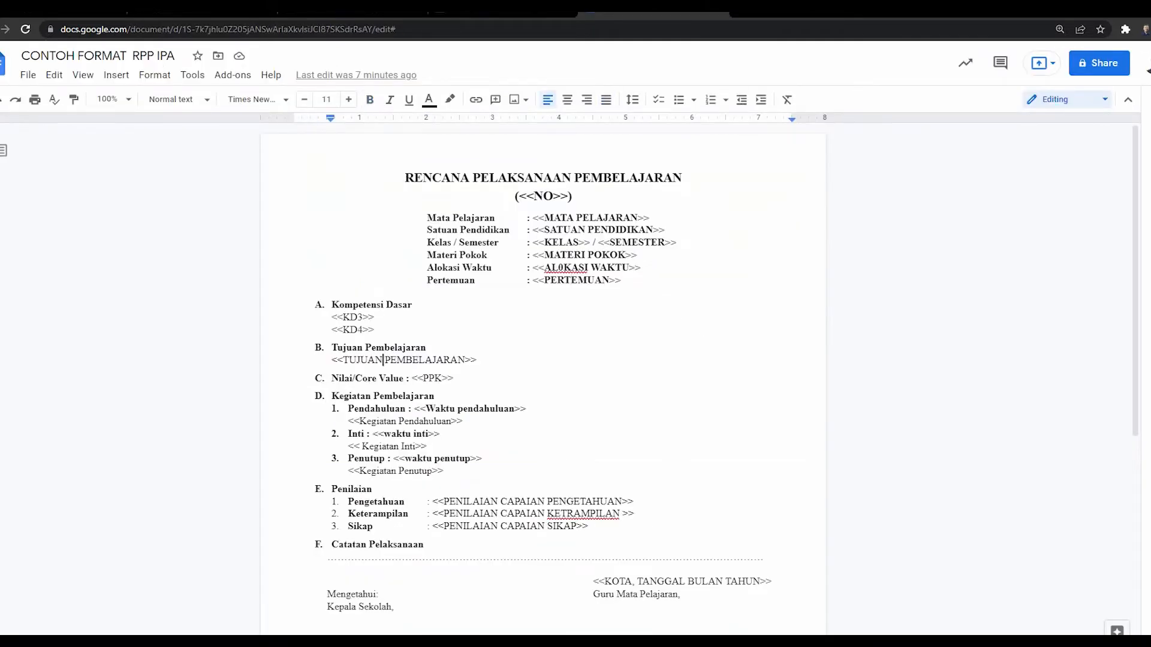
{"action": "key", "text": "ctrl+shift+Tab"}
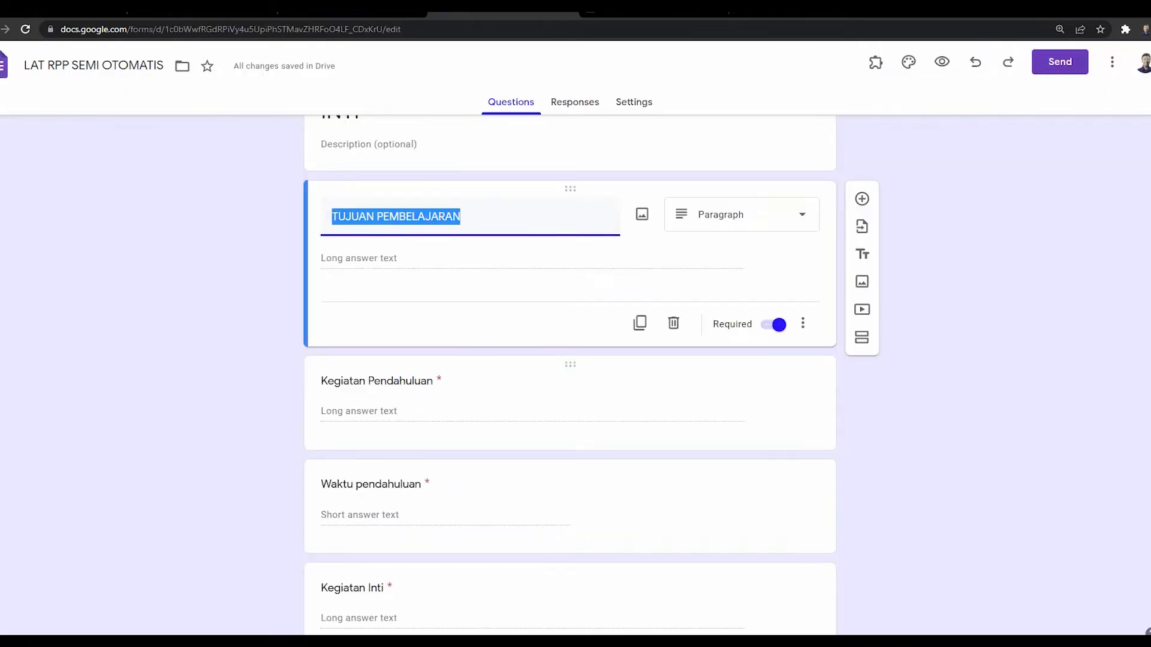
{"action": "key", "text": "ctrl+Tab"}
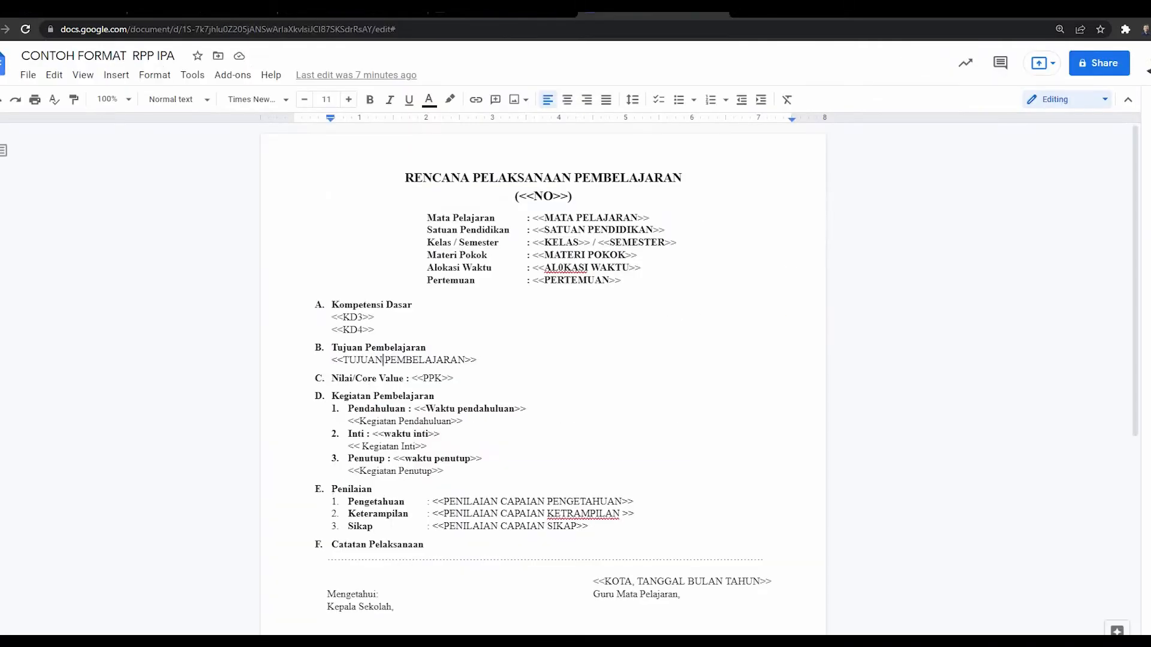
{"action": "left_click", "coordinate": [367, 421]}
{"action": "key", "text": "ctrl+shift+Tab"}
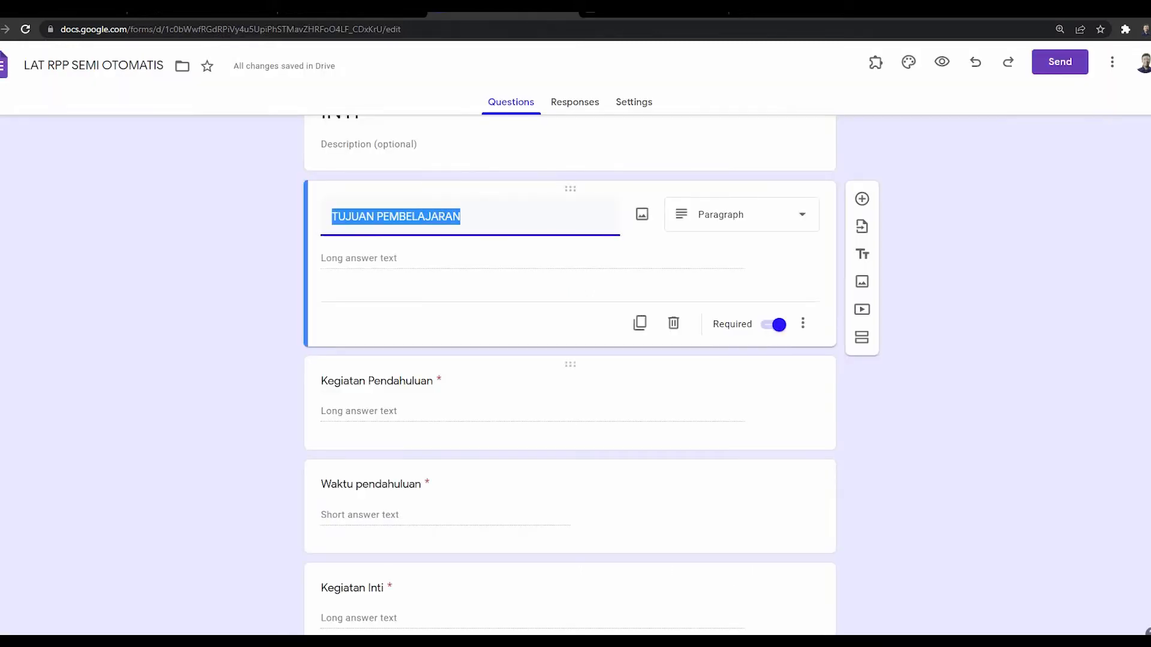
Step: Check the waktu penutup question title against the template and scroll on to PENILAIAN
{"action": "scroll", "coordinate": [397, 502], "scroll_direction": "down", "scroll_amount": 1}
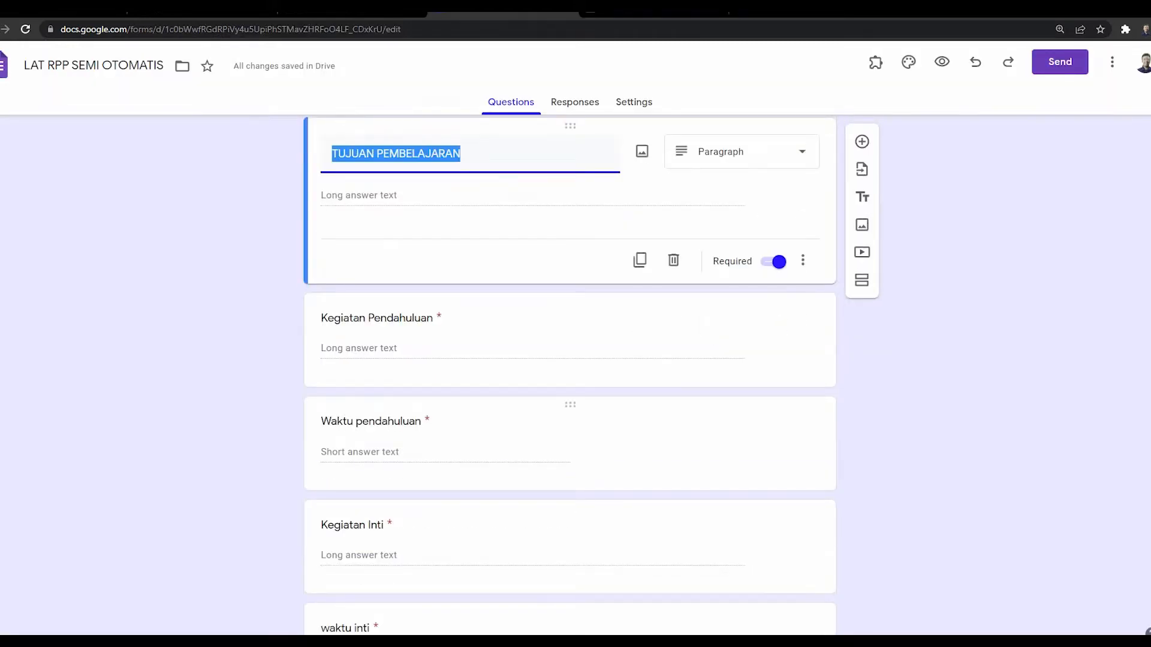
{"action": "scroll", "coordinate": [397, 419], "scroll_direction": "down", "scroll_amount": 2}
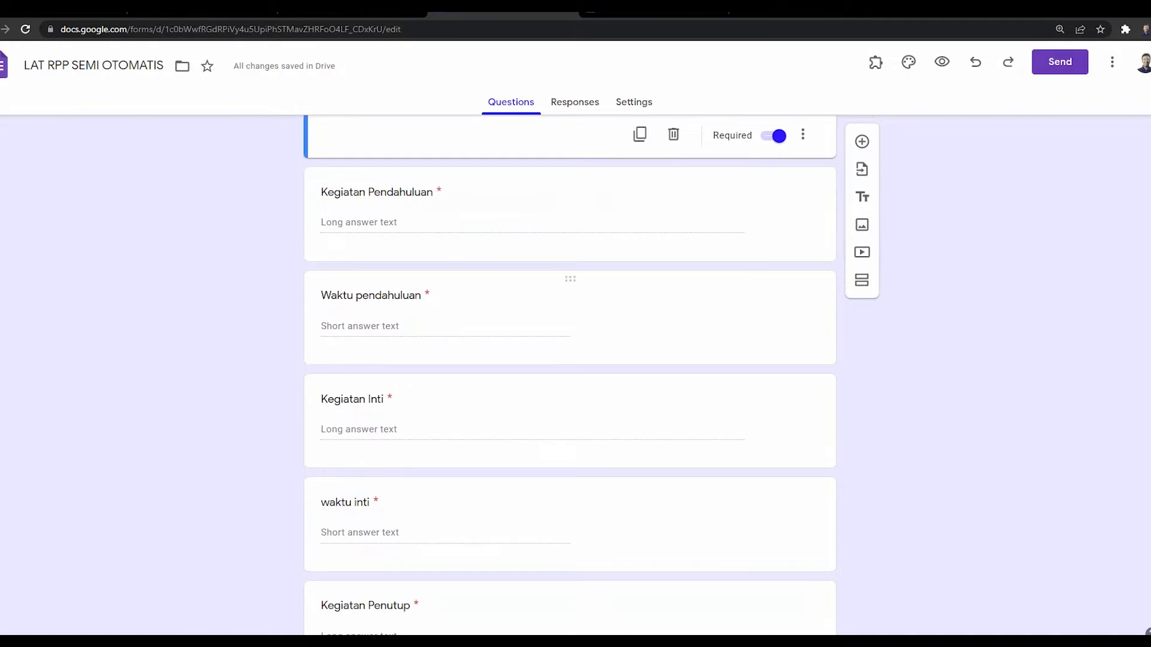
{"action": "scroll", "coordinate": [570, 498], "scroll_direction": "down", "scroll_amount": 2}
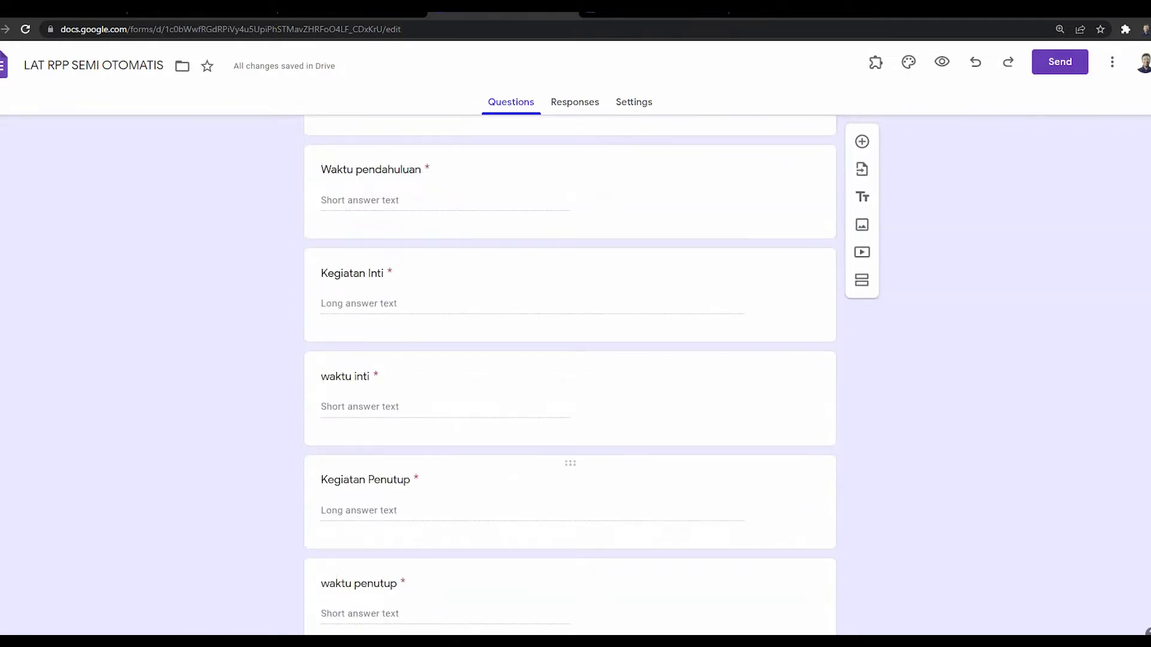
{"action": "scroll", "coordinate": [570, 497], "scroll_direction": "down", "scroll_amount": 3}
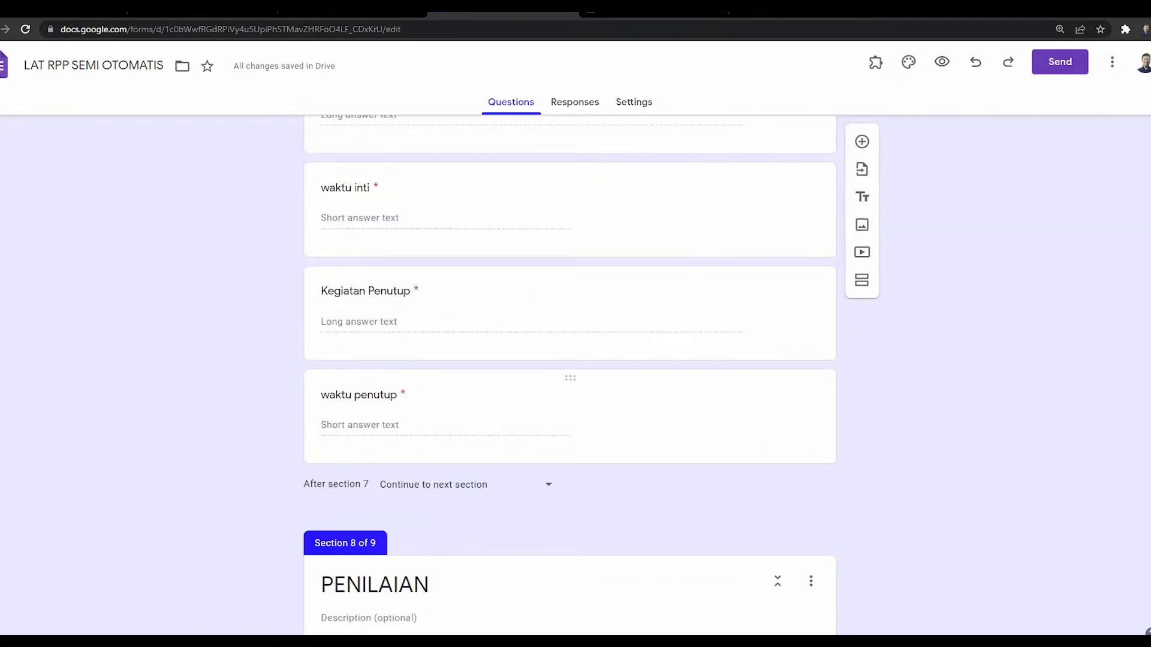
{"action": "left_click", "coordinate": [360, 395]}
{"action": "left_click", "coordinate": [653, 9]}
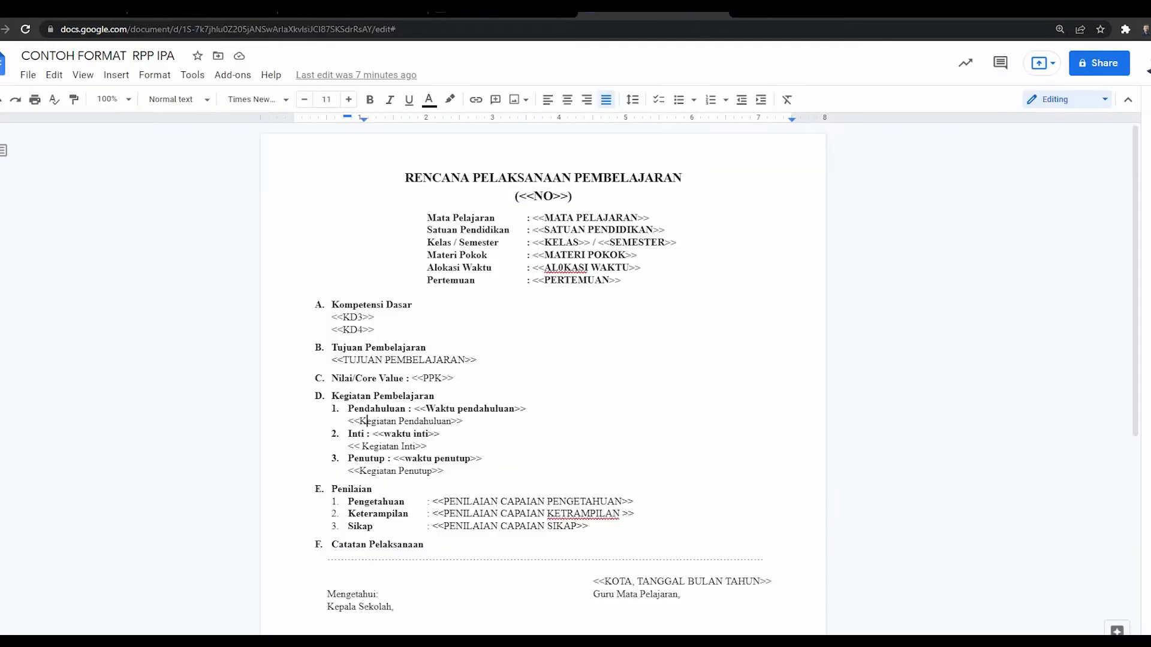
{"action": "left_click", "coordinate": [503, 8]}
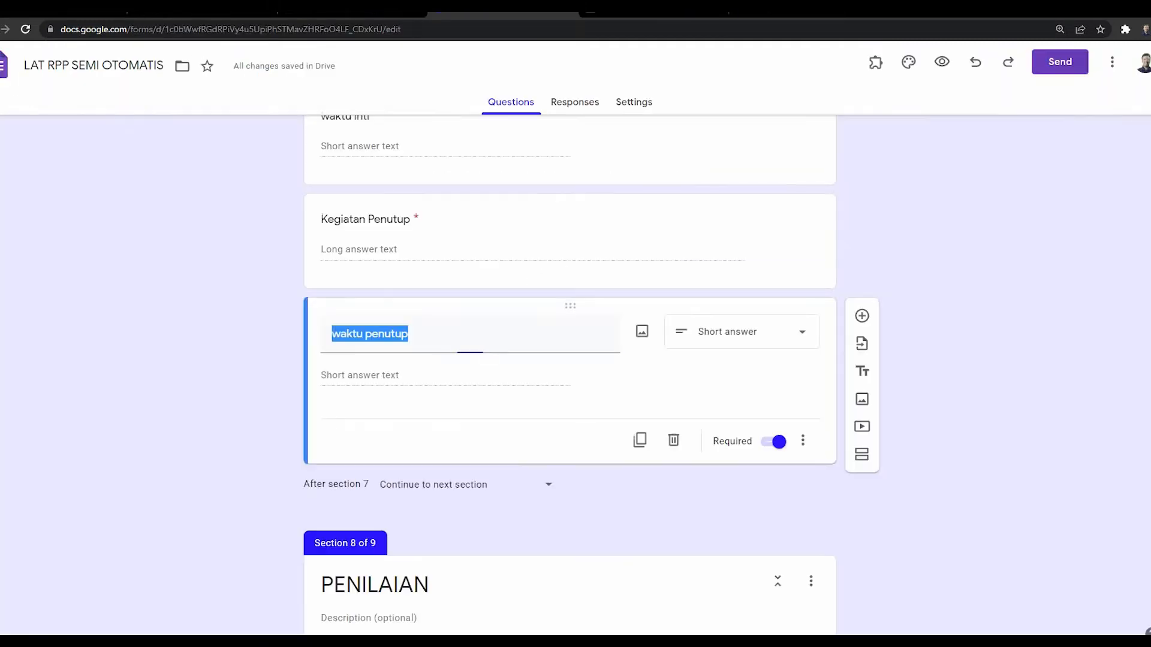
{"action": "scroll", "coordinate": [570, 370], "scroll_direction": "down", "scroll_amount": 4}
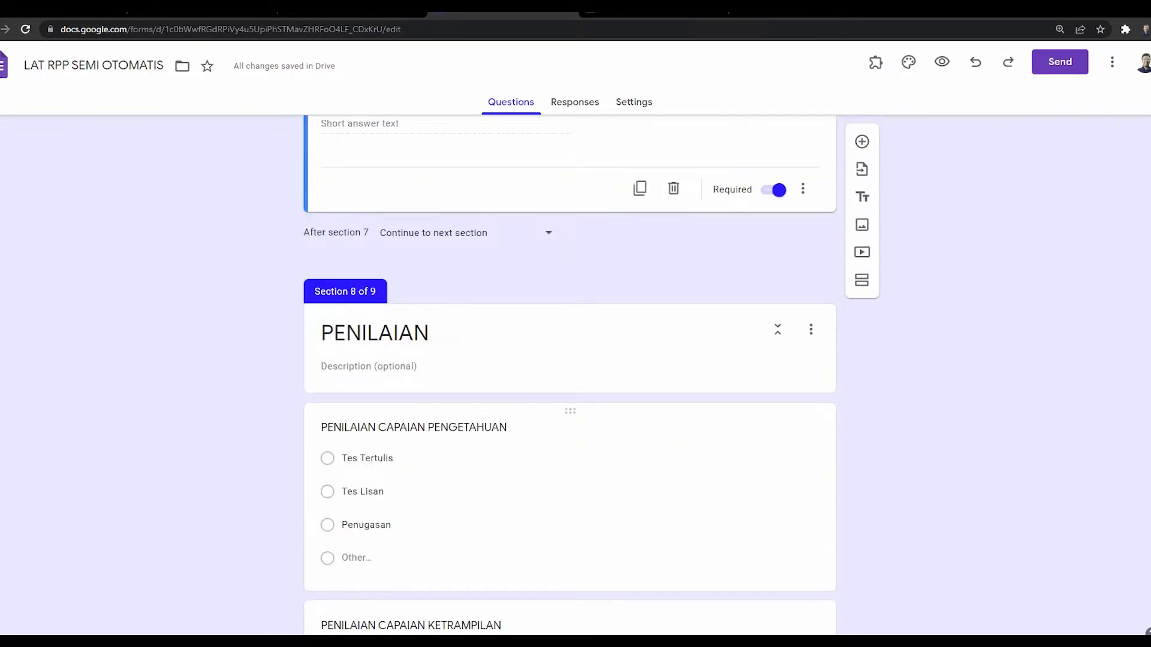
Step: Inspect the answer options of the PENILAIAN CAPAIAN PENGETAHUAN question
{"action": "scroll", "coordinate": [570, 419], "scroll_direction": "down", "scroll_amount": 3}
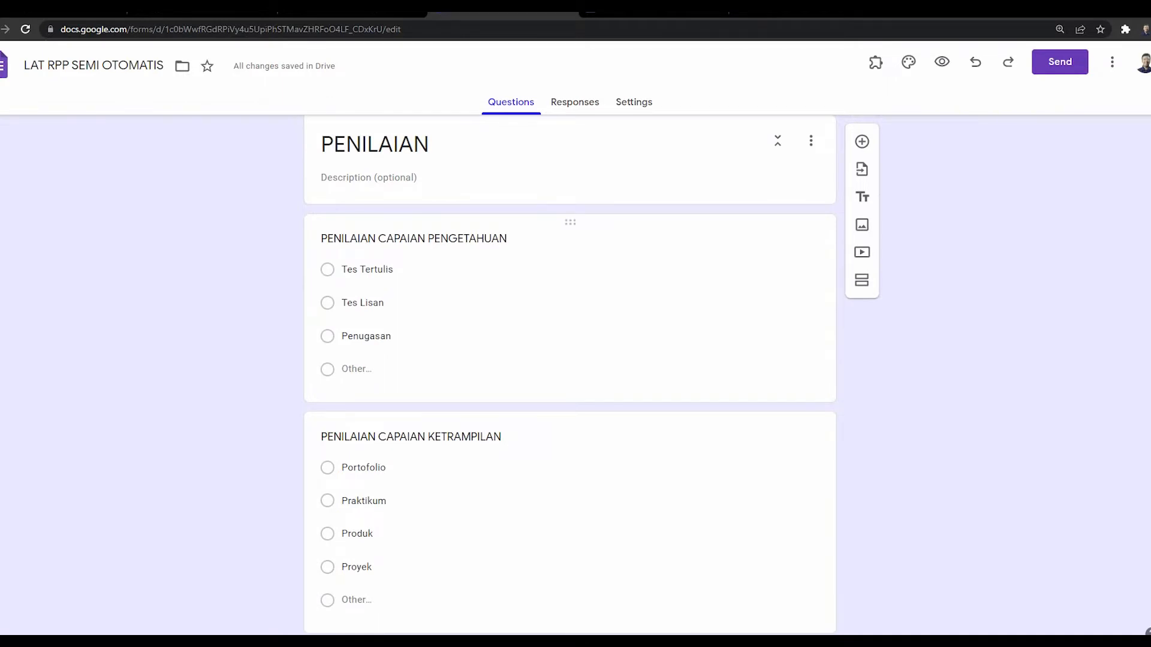
{"action": "left_click", "coordinate": [366, 336]}
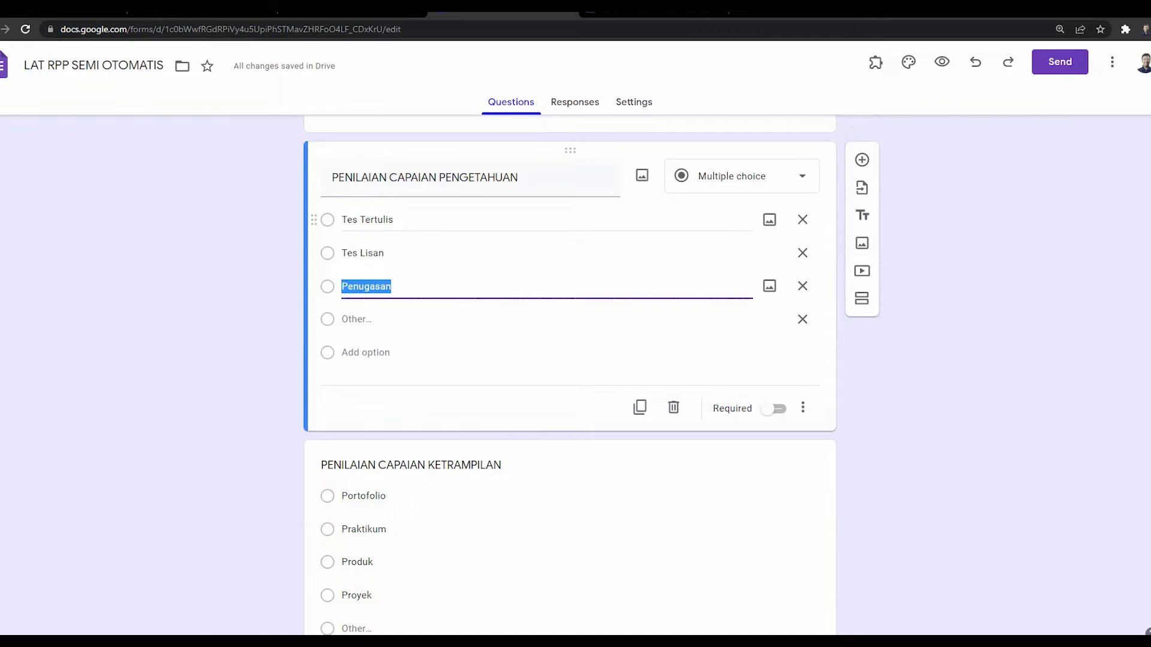
{"action": "scroll", "coordinate": [569, 360], "scroll_direction": "down", "scroll_amount": 3}
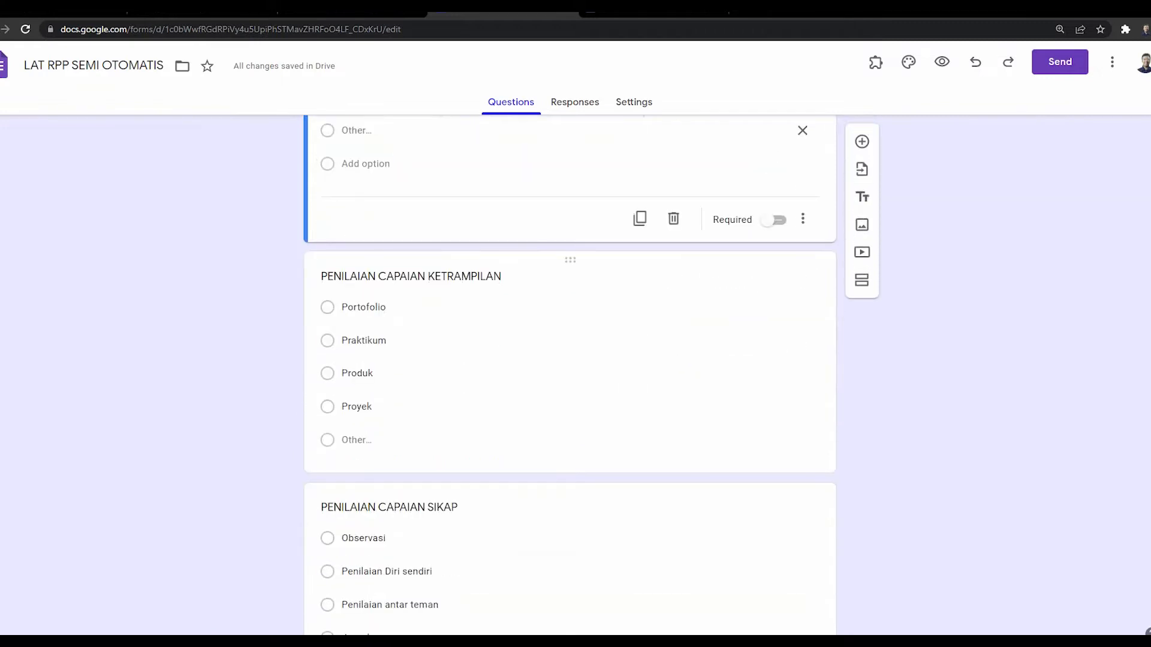
{"action": "scroll", "coordinate": [569, 360], "scroll_direction": "up", "scroll_amount": 2}
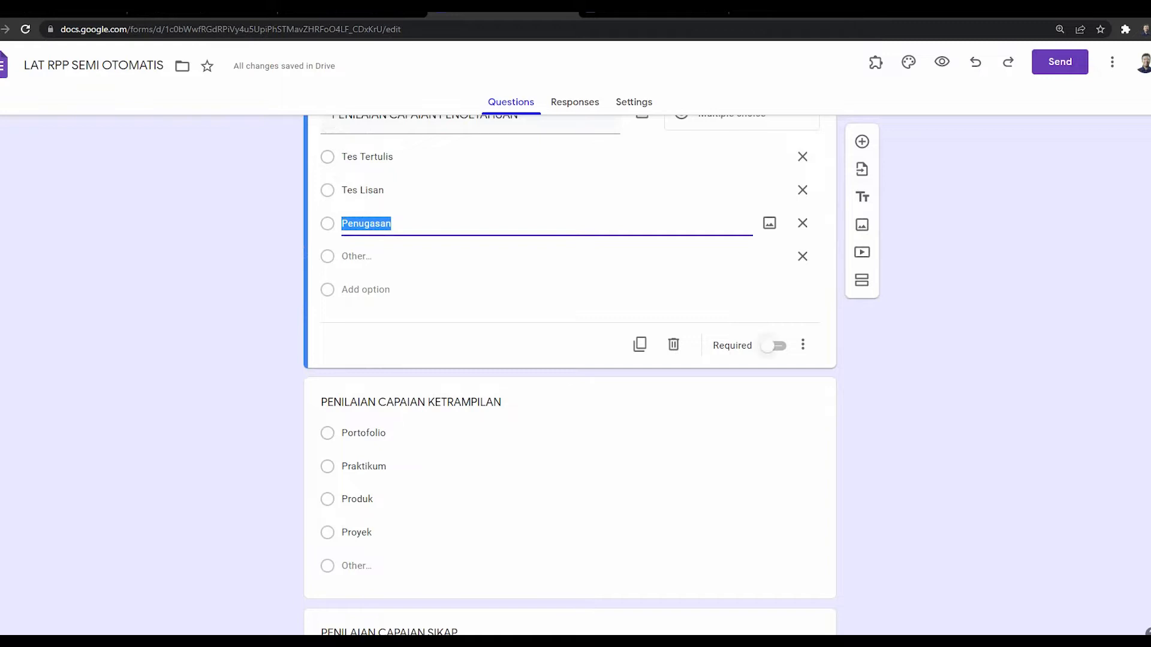
{"action": "scroll", "coordinate": [569, 359], "scroll_direction": "up", "scroll_amount": 1}
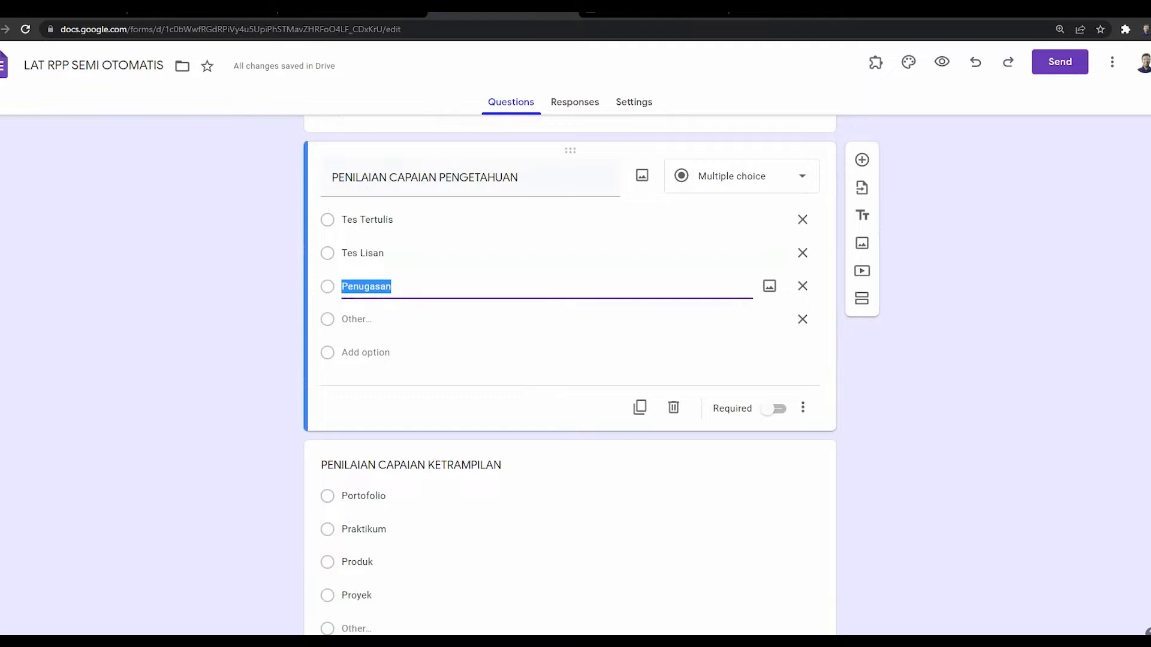
Step: Inspect the PENILAIAN CAPAIAN KETRAMPILAN options, then scroll down to Section 9, KOTA DLL
{"action": "scroll", "coordinate": [570, 371], "scroll_direction": "down", "scroll_amount": 3}
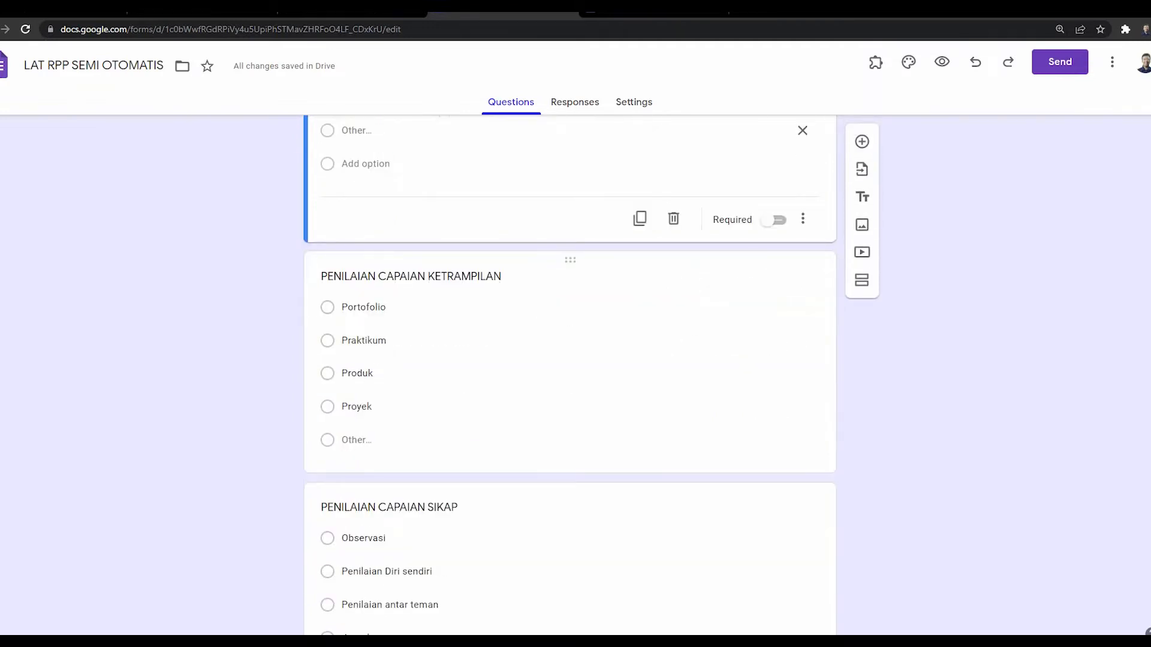
{"action": "left_click", "coordinate": [384, 407]}
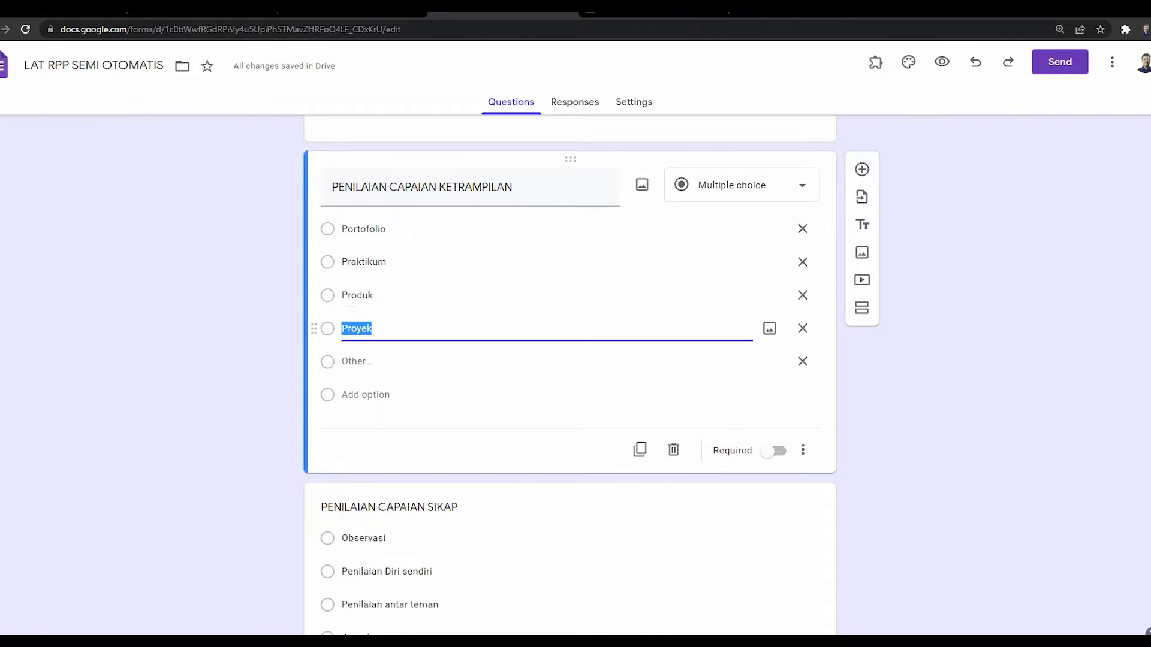
{"action": "scroll", "coordinate": [569, 359], "scroll_direction": "down", "scroll_amount": 3}
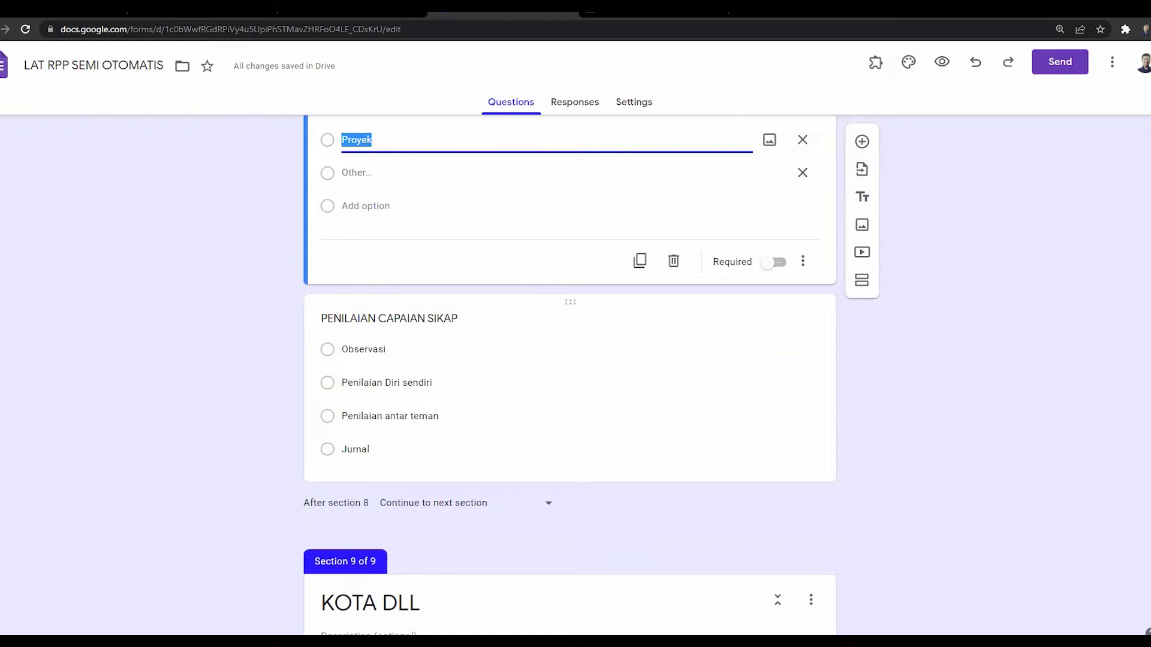
{"action": "scroll", "coordinate": [570, 360], "scroll_direction": "down", "scroll_amount": 5}
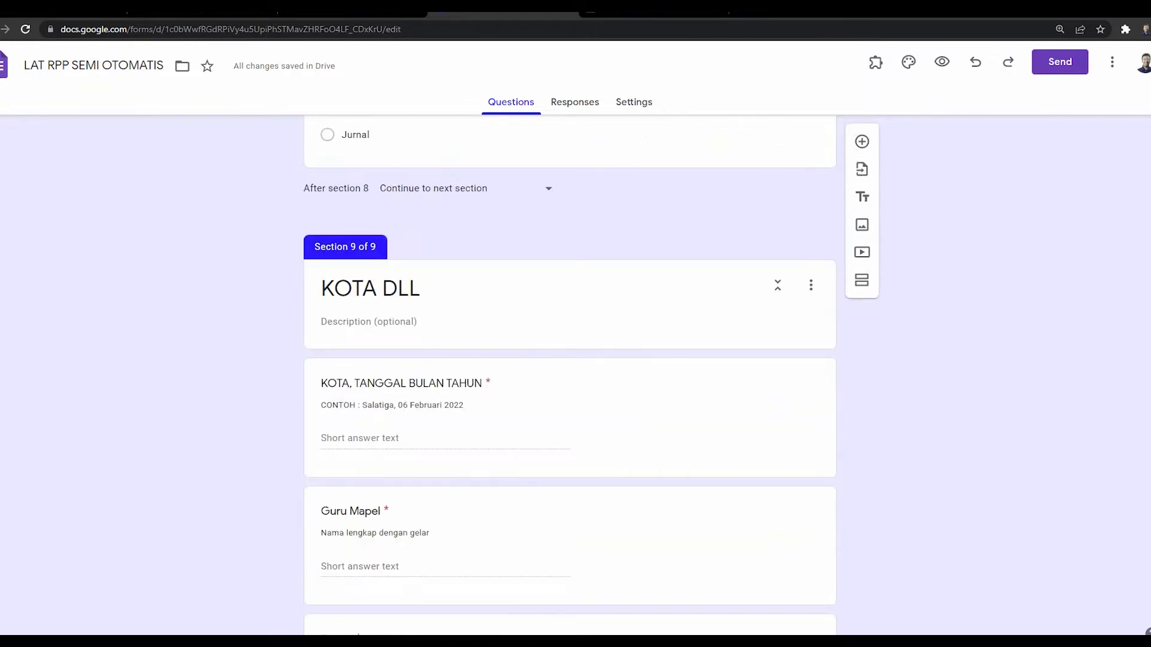
Step: Compare the template's Kepala Sekolah/Guru Mapel placeholders with the form's KOTA DLL questions
{"action": "key", "text": "ctrl+Tab"}
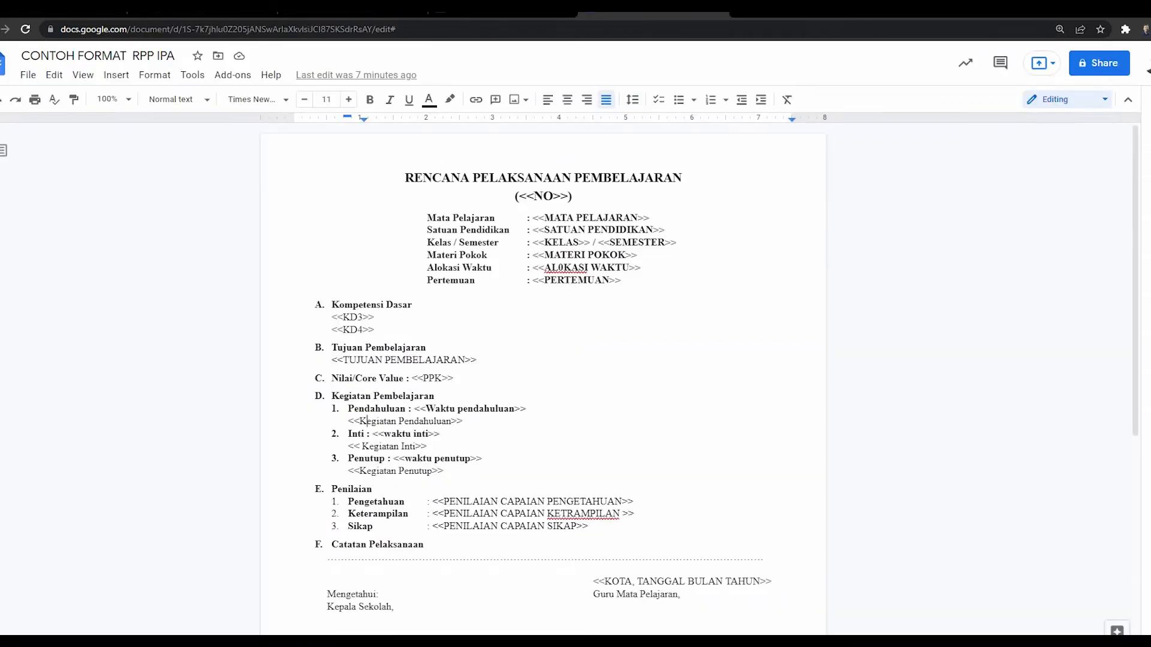
{"action": "scroll", "coordinate": [542, 359], "scroll_direction": "down", "scroll_amount": 4}
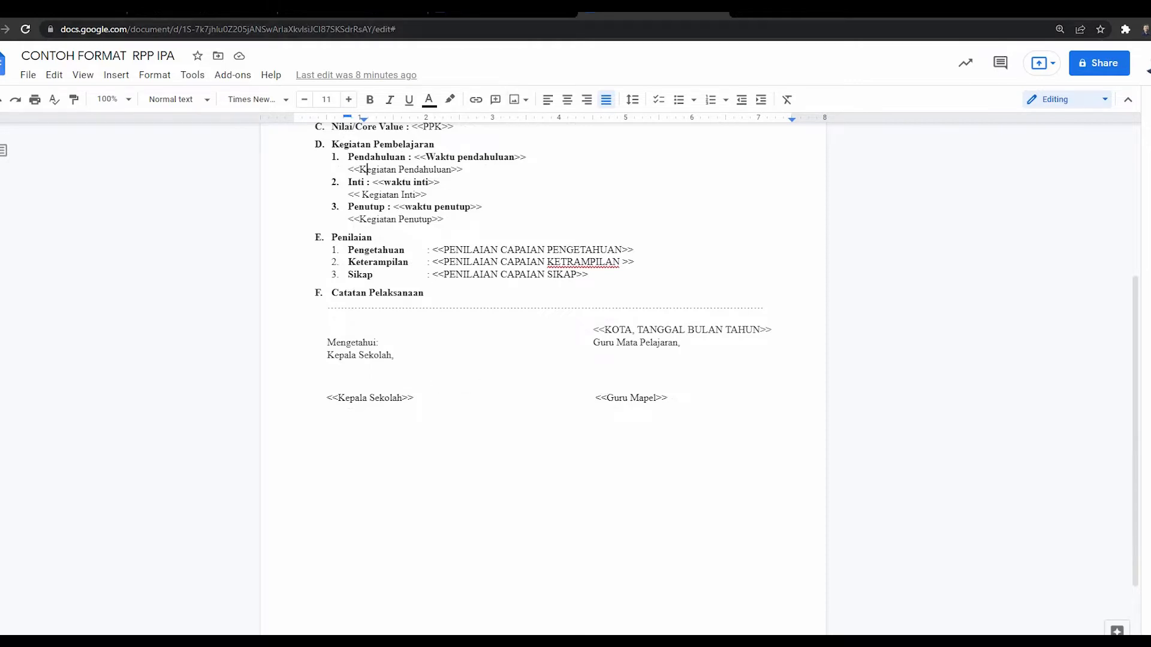
{"action": "key", "text": "ctrl+shift+Tab"}
{"action": "scroll", "coordinate": [570, 359], "scroll_direction": "down", "scroll_amount": 1}
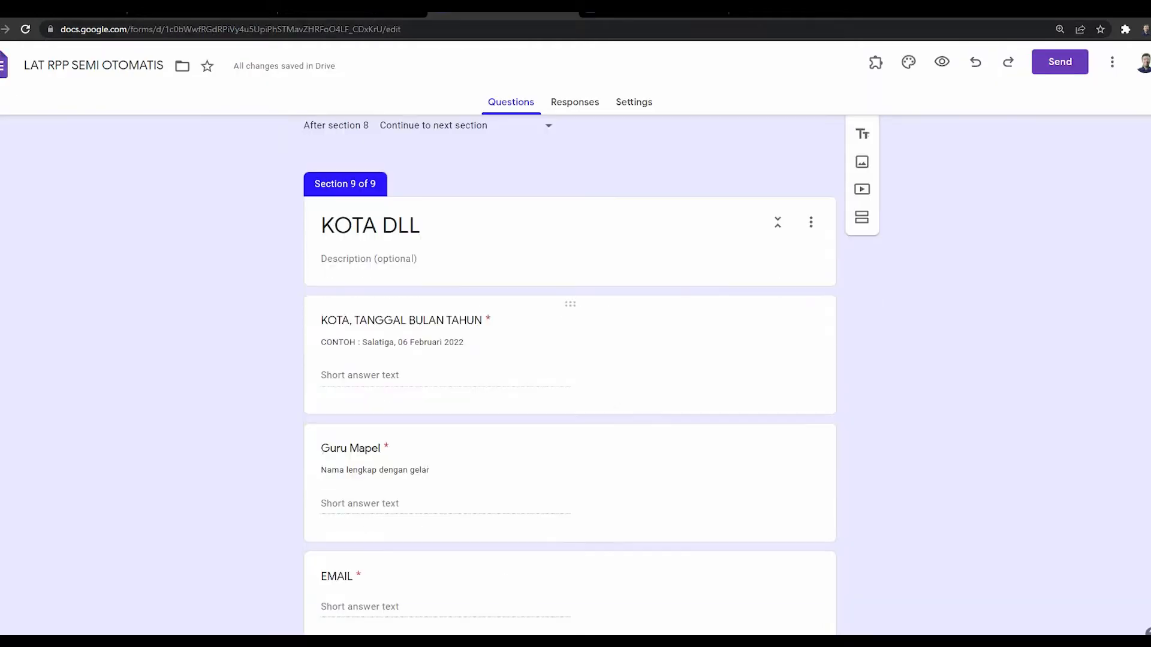
{"action": "scroll", "coordinate": [570, 359], "scroll_direction": "down", "scroll_amount": 2}
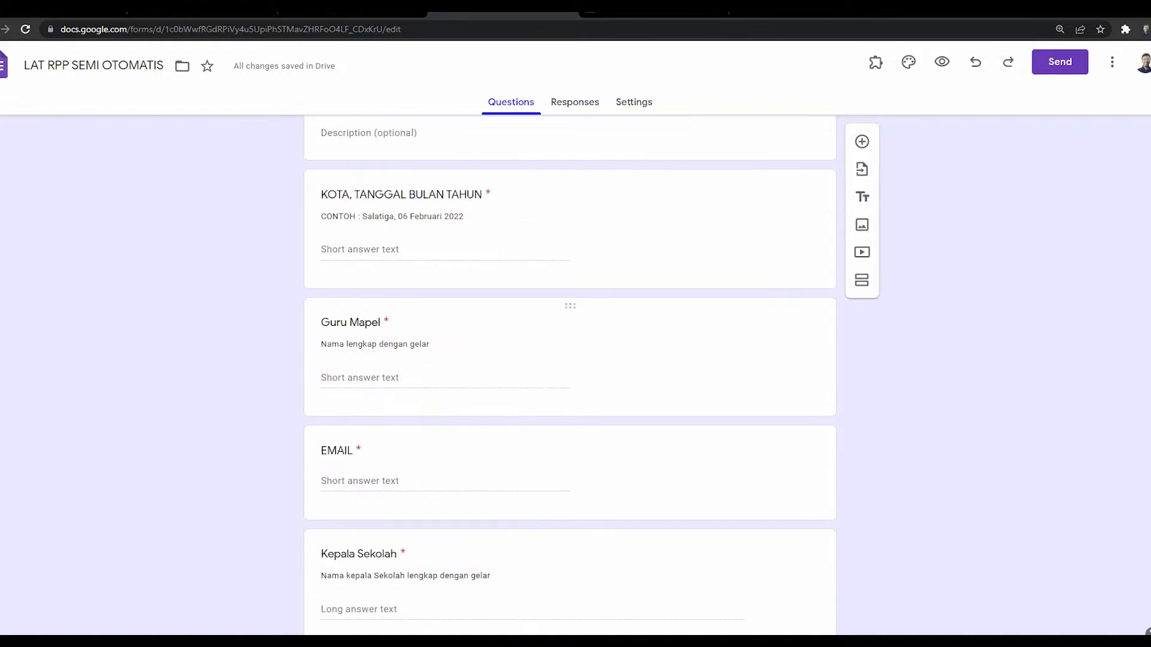
{"action": "scroll", "coordinate": [569, 360], "scroll_direction": "down", "scroll_amount": 1}
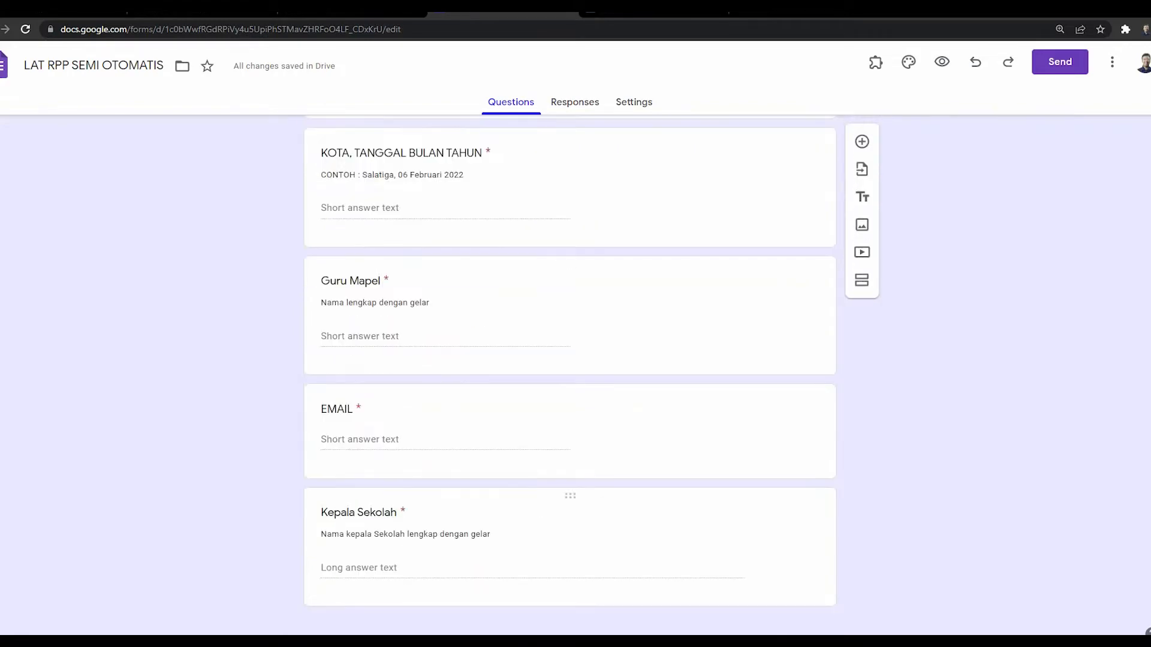
{"action": "scroll", "coordinate": [569, 359], "scroll_direction": "up", "scroll_amount": 20}
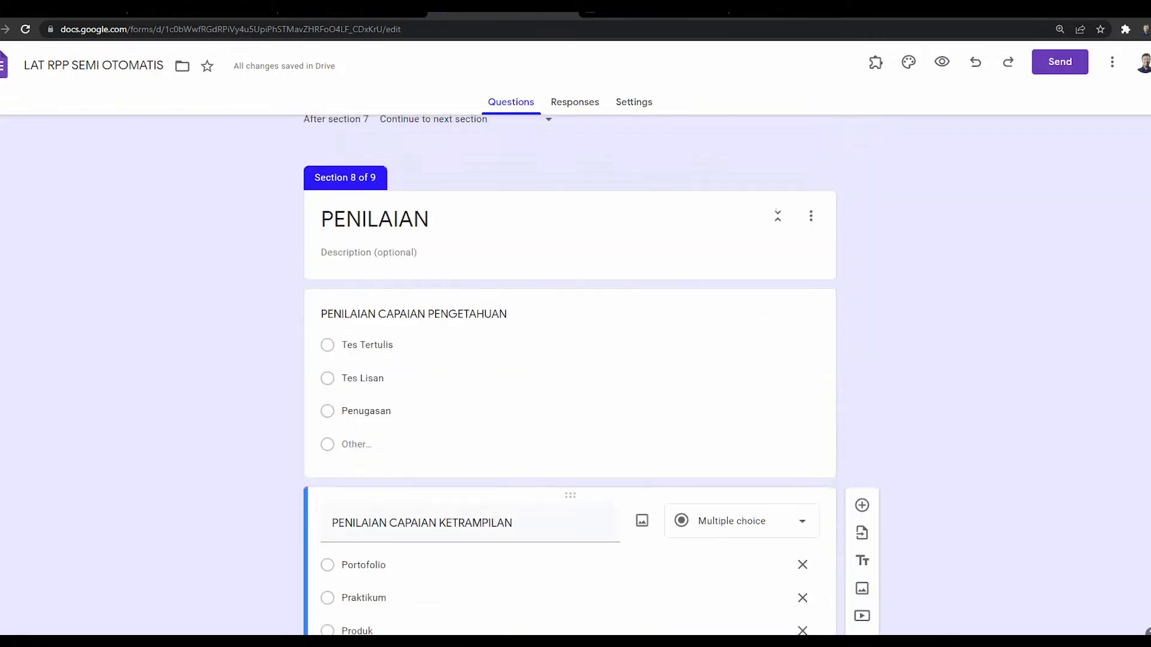
{"action": "scroll", "coordinate": [569, 360], "scroll_direction": "up", "scroll_amount": 8}
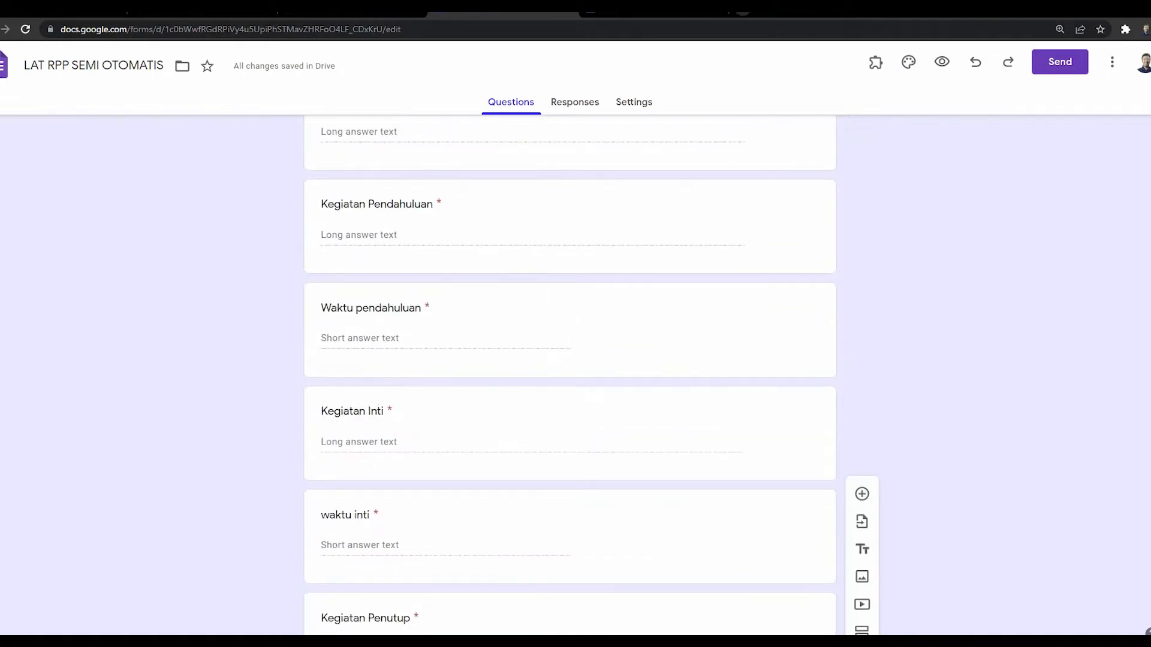
Step: Open the Google home page in a new browser tab
{"action": "left_click", "coordinate": [743, 11]}
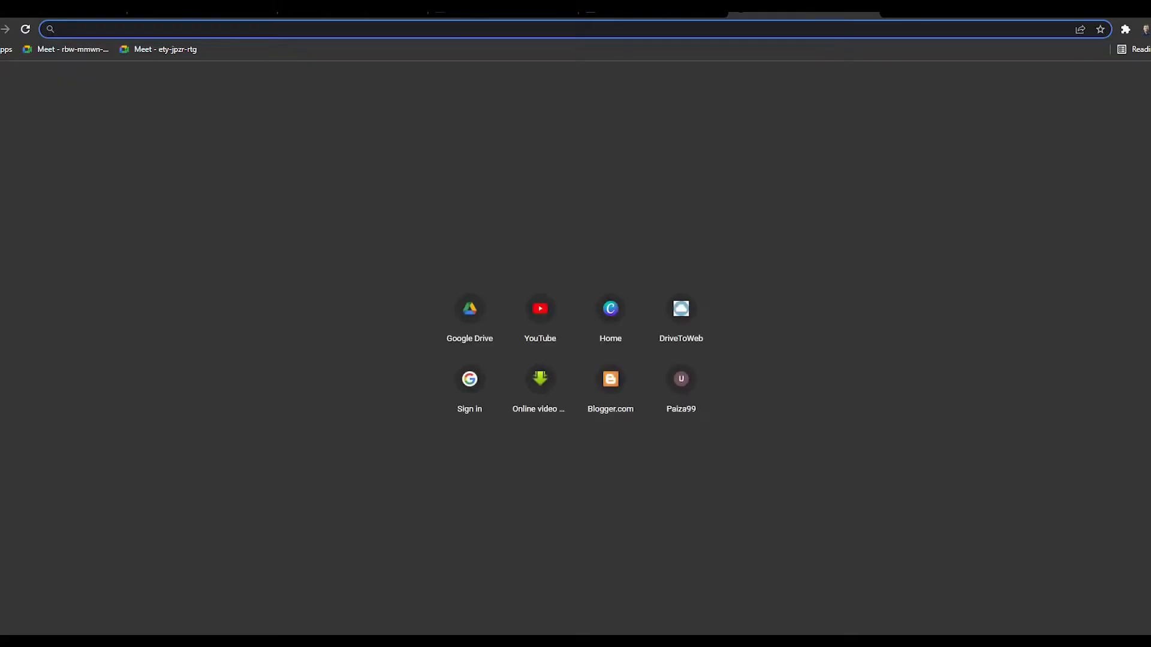
{"action": "type", "text": "WWW.g"}
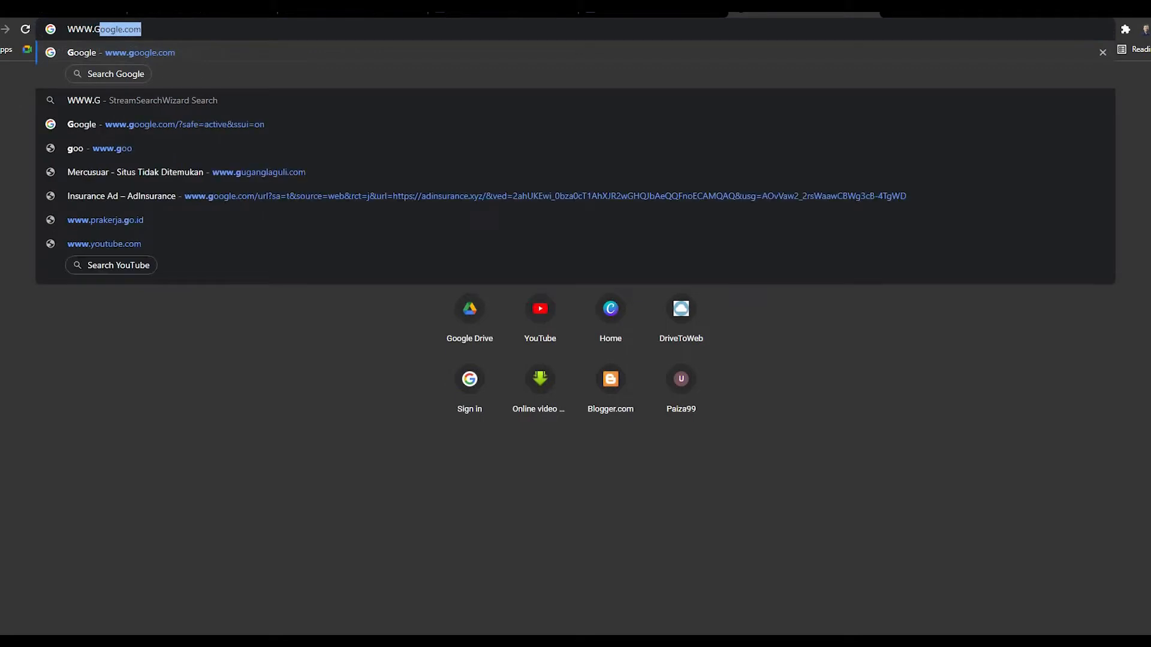
{"action": "key", "text": "Return"}
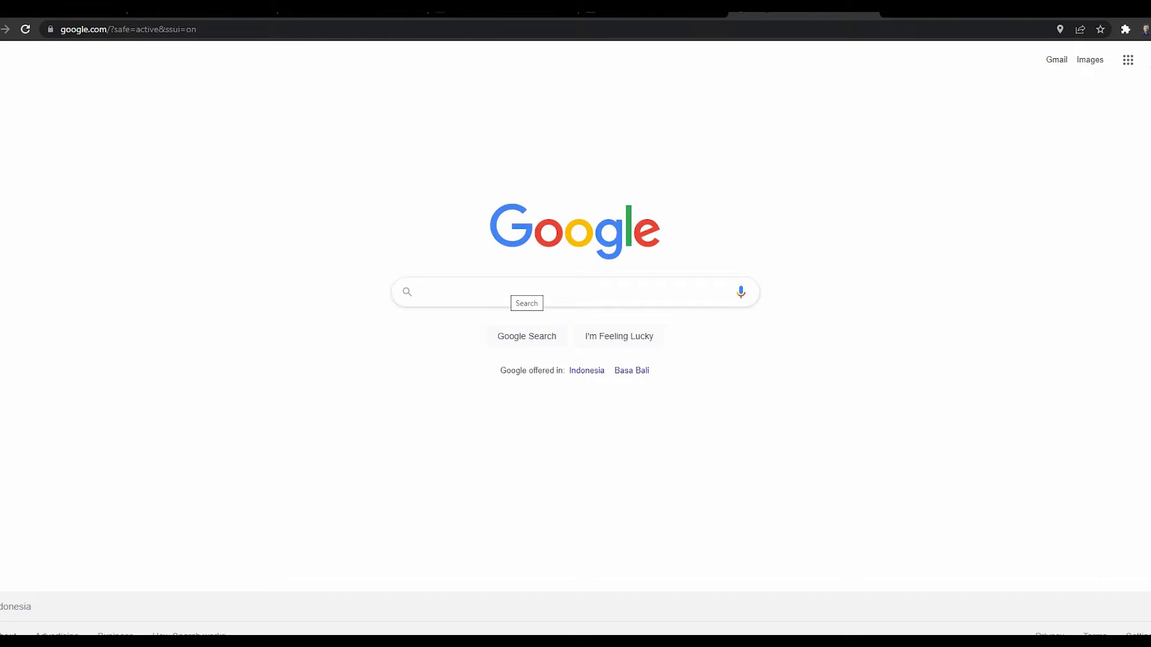
Step: Search Google for GOOGLE MARKETPLACE to reach the Google Workspace Marketplace
{"action": "type", "text": "GOOGLE W"}
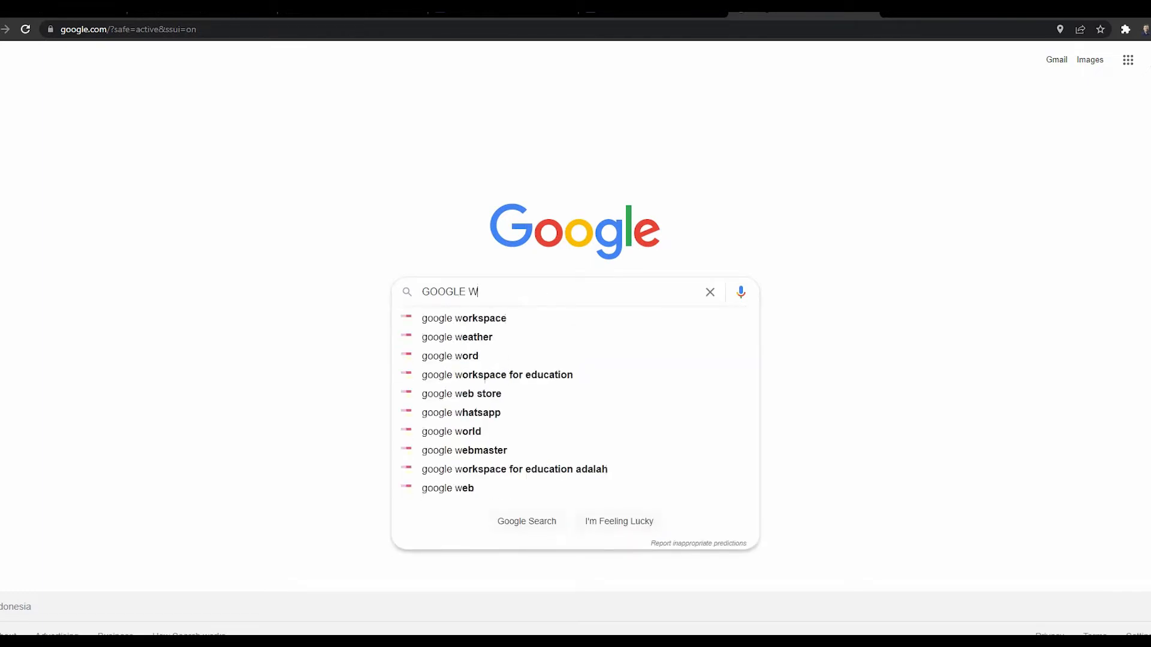
{"action": "type", "text": "ORKSHOP PLACE"}
{"action": "key", "text": "Return"}
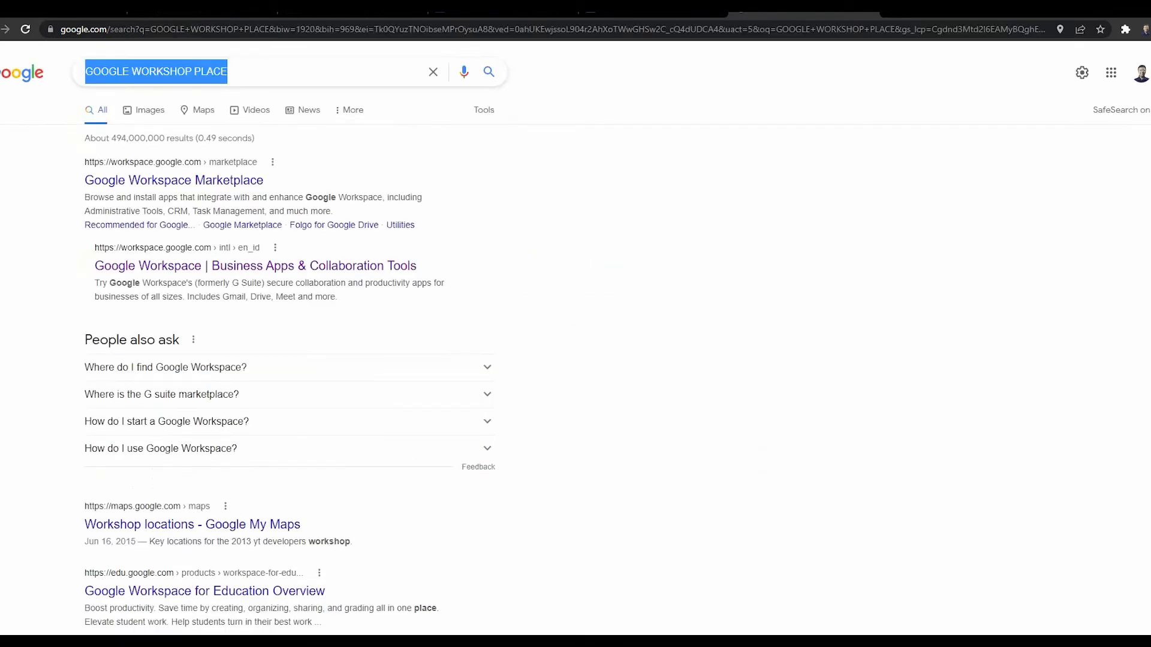
{"action": "type", "text": "G"}
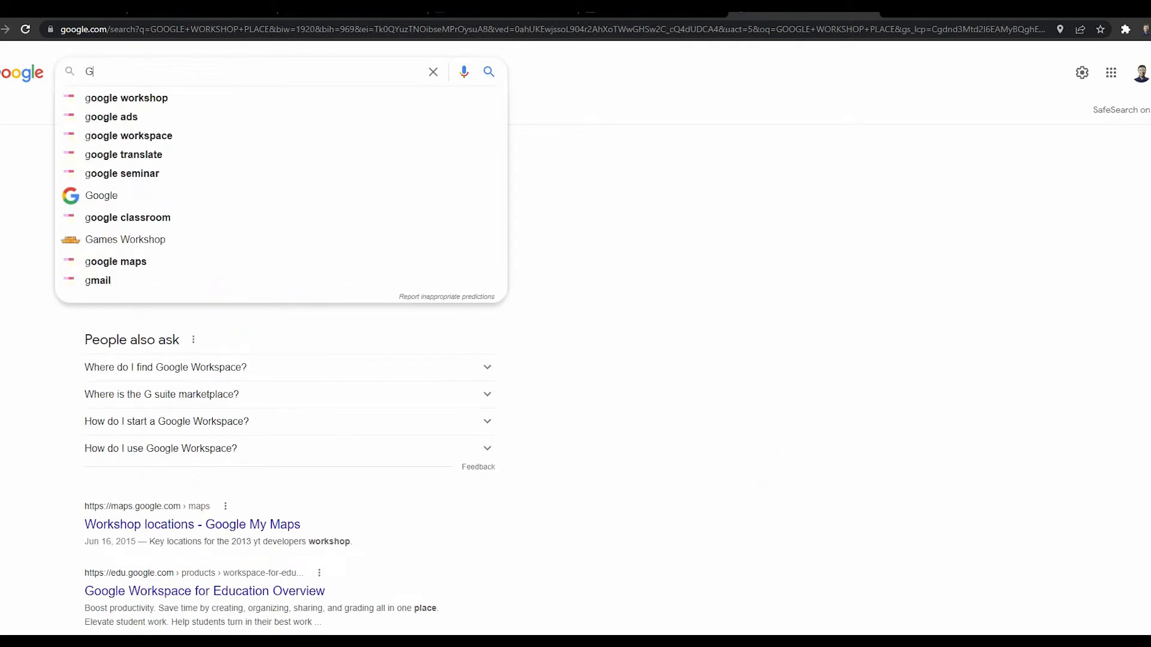
{"action": "type", "text": "OOGLE MAR"}
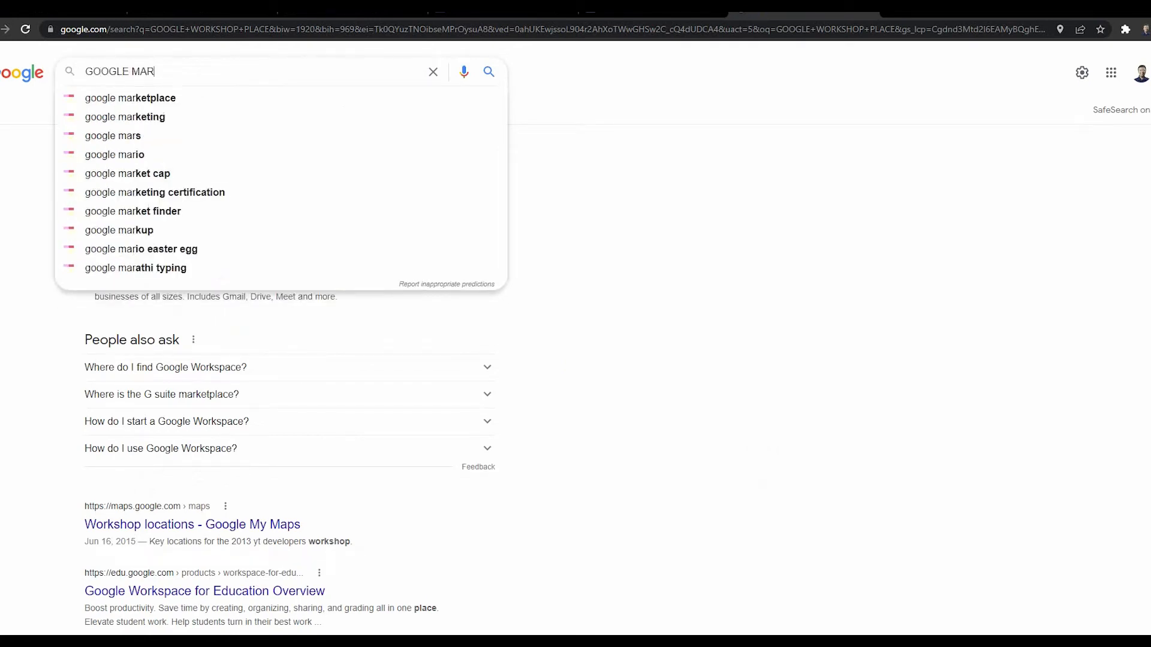
{"action": "type", "text": "KETPLACE"}
{"action": "key", "text": "Return"}
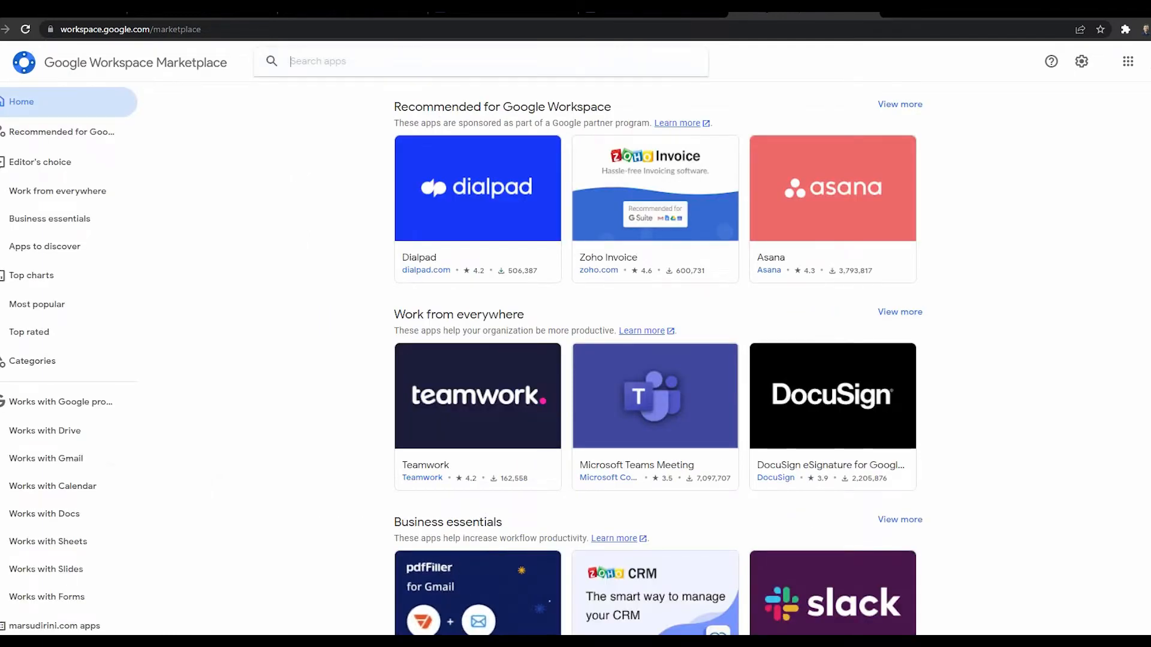
Step: Search the Marketplace for AUTOCRAT and view the installed Autocrat add-on's details page
{"action": "type", "text": "AUTOCRAT"}
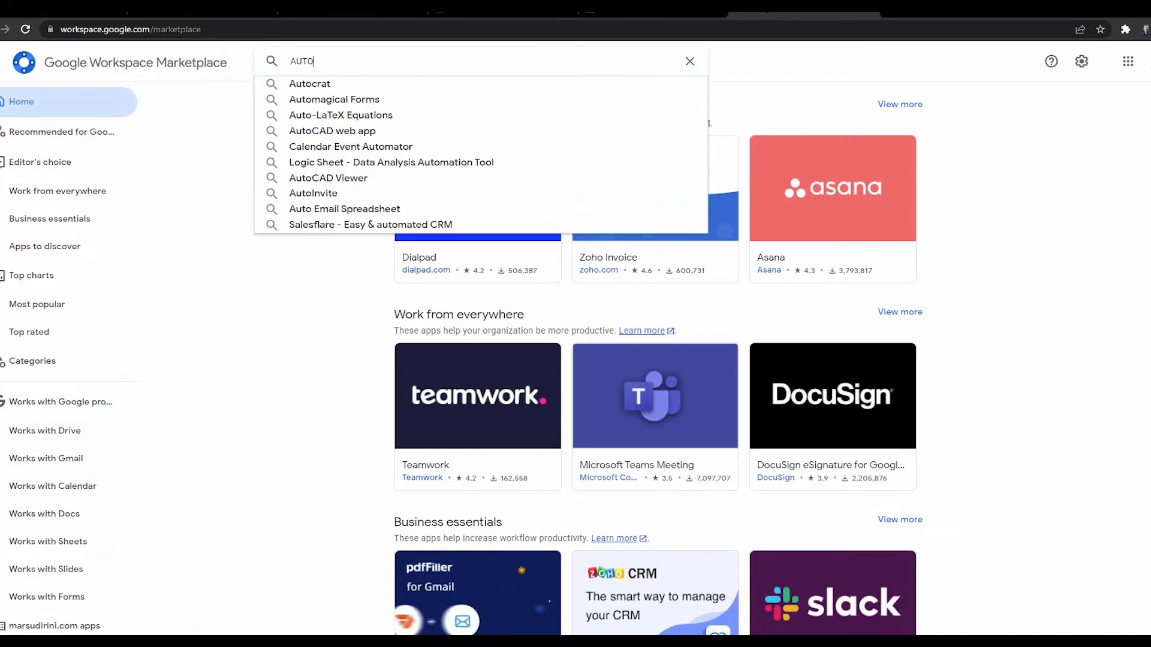
{"action": "key", "text": "Return"}
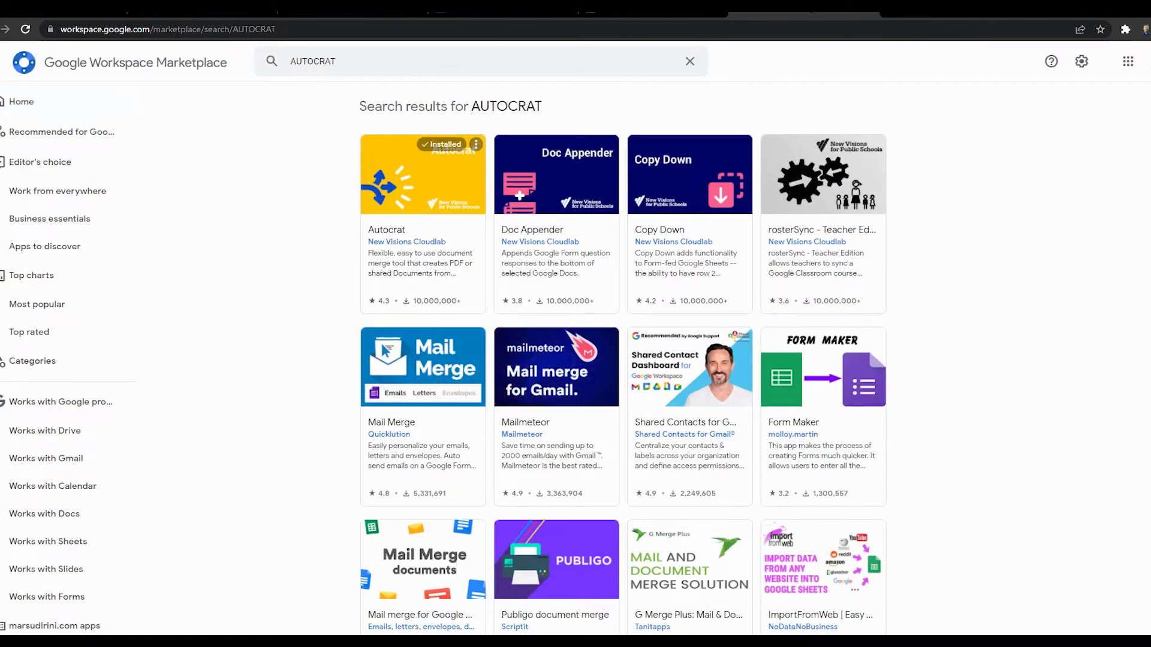
{"action": "left_click", "coordinate": [475, 143]}
{"action": "key", "text": "Escape"}
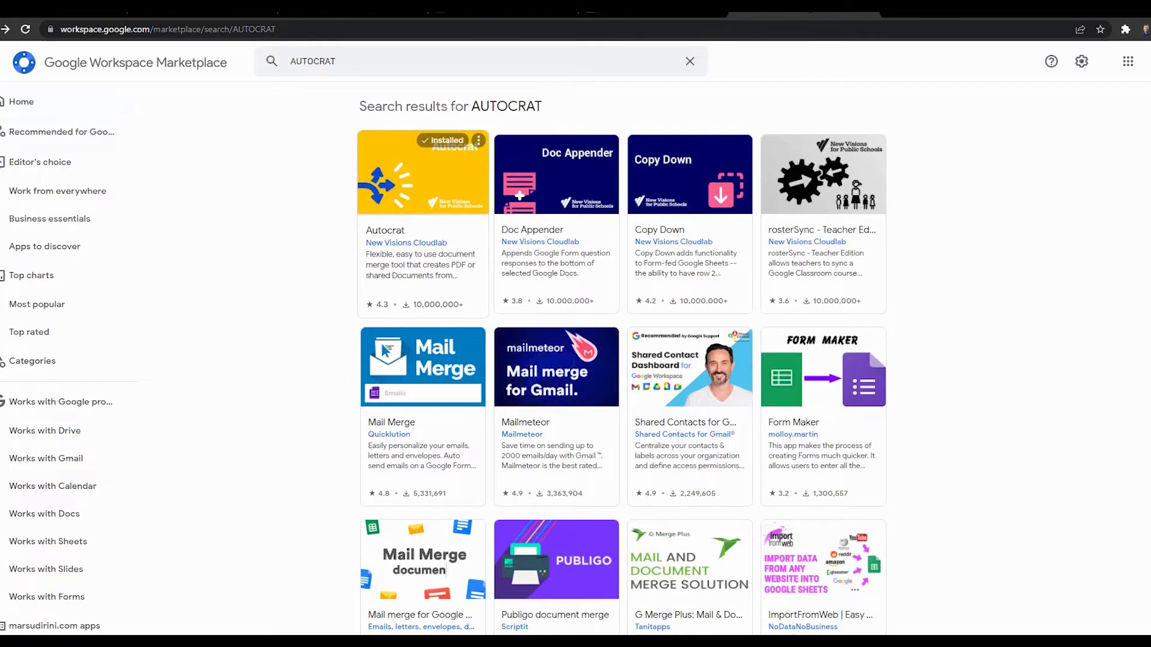
{"action": "left_click", "coordinate": [423, 186]}
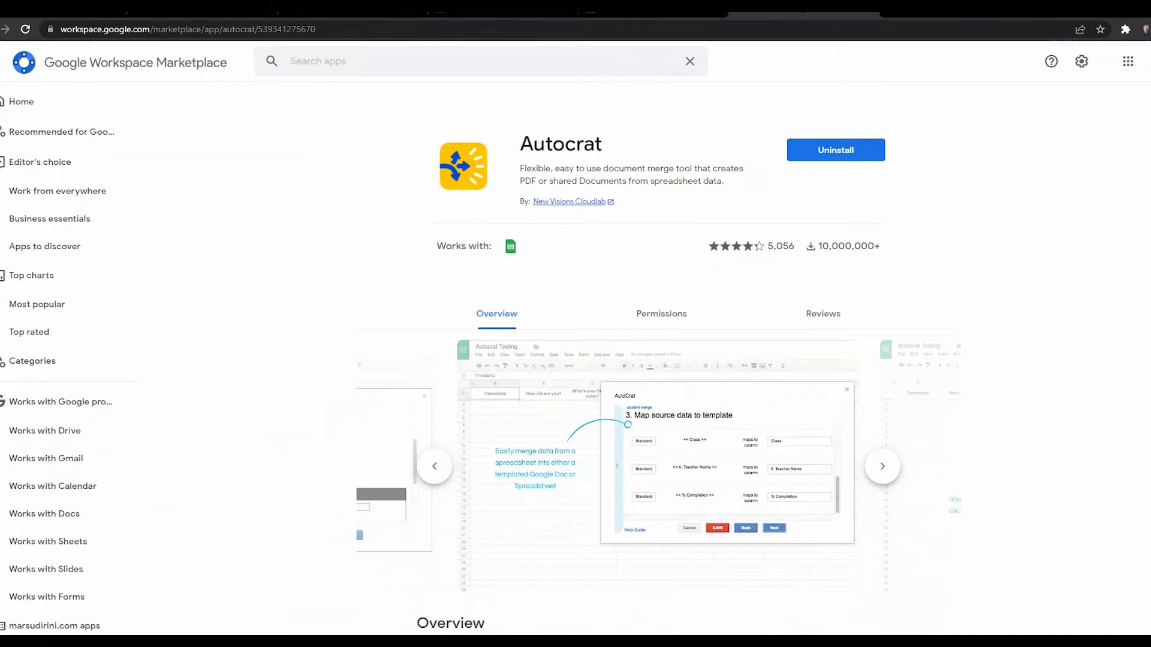
{"action": "left_click", "coordinate": [502, 11]}
Step: Glance at the CONTOH FORMAT RPP IPA template, then scroll back to the form's top
{"action": "left_click", "coordinate": [653, 11]}
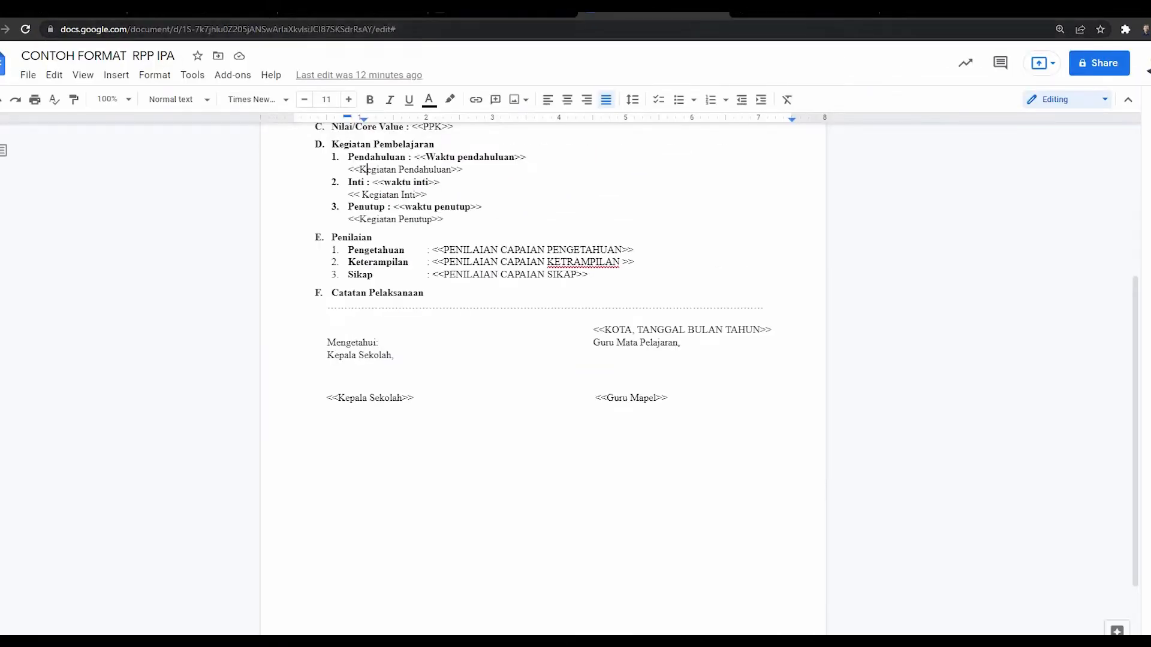
{"action": "left_click", "coordinate": [502, 10]}
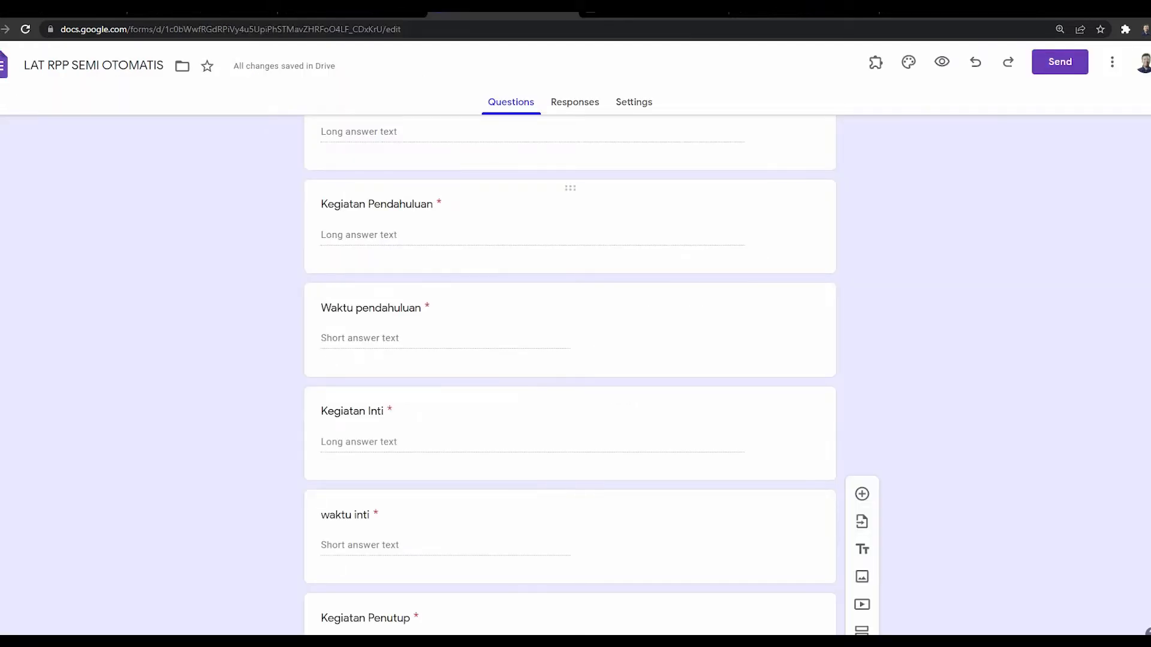
{"action": "scroll", "coordinate": [569, 372], "scroll_direction": "up", "scroll_amount": 20}
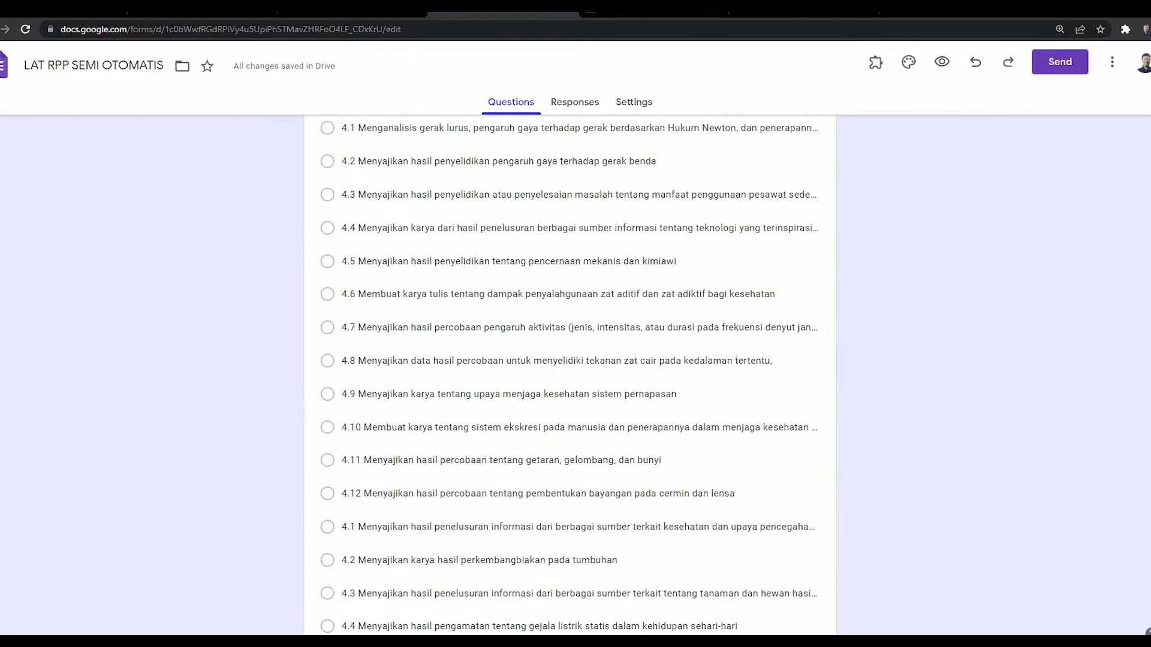
{"action": "scroll", "coordinate": [570, 372], "scroll_direction": "up", "scroll_amount": 4}
{"action": "scroll", "coordinate": [569, 371], "scroll_direction": "up", "scroll_amount": 10}
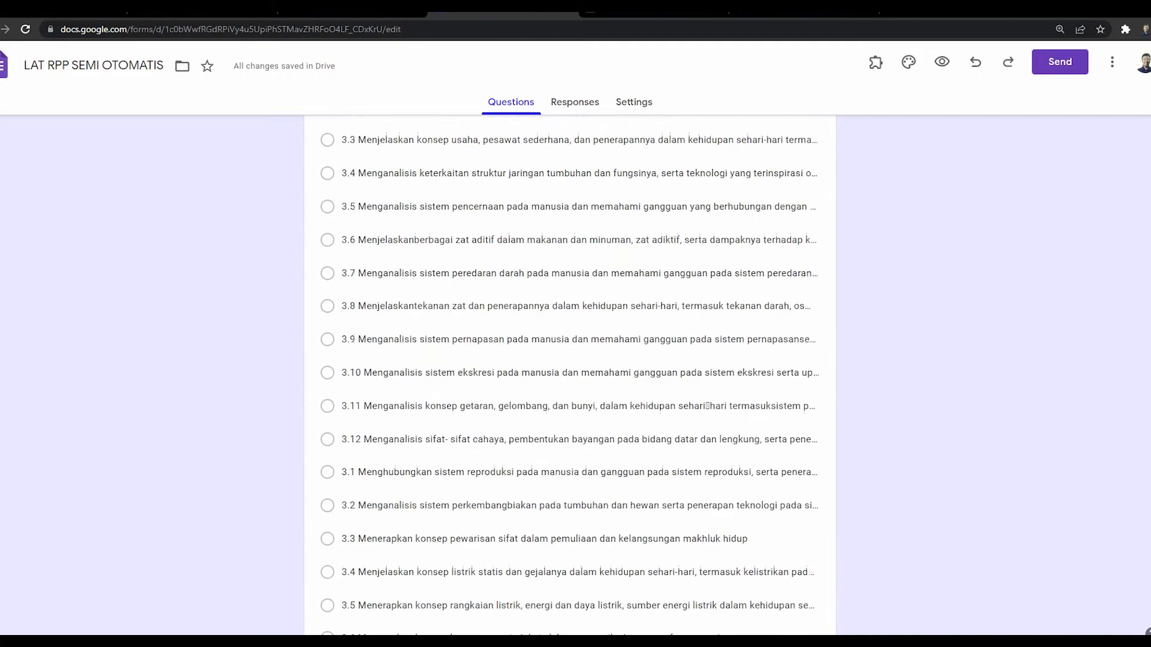
{"action": "scroll", "coordinate": [570, 372], "scroll_direction": "up", "scroll_amount": 5}
{"action": "scroll", "coordinate": [569, 372], "scroll_direction": "up", "scroll_amount": 20}
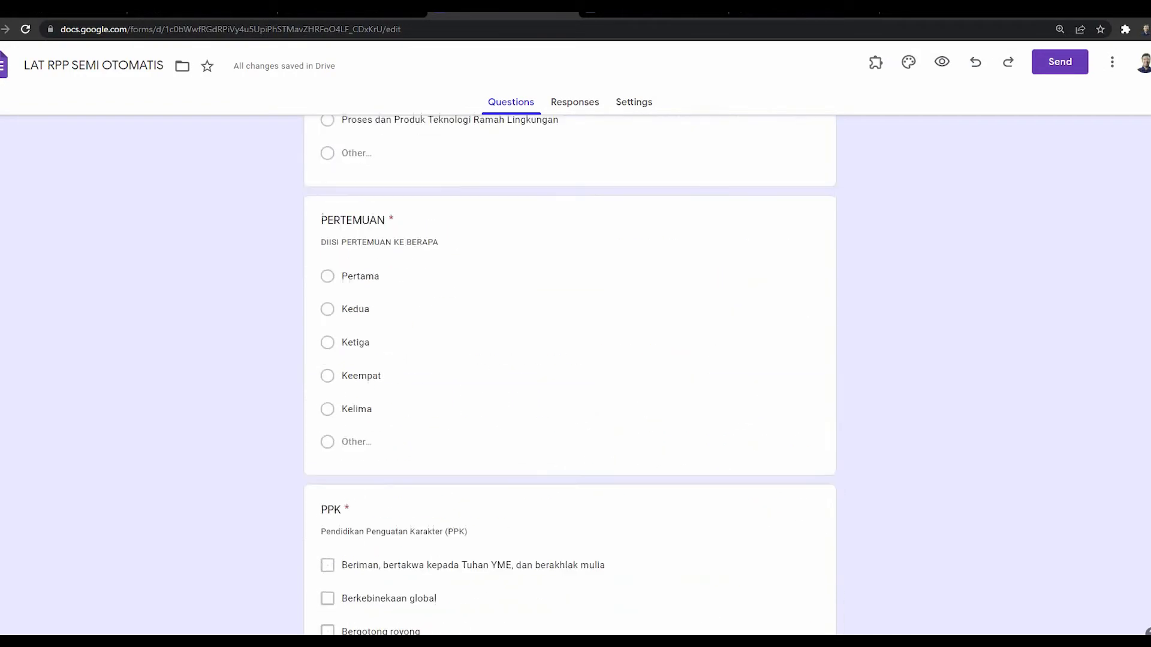
{"action": "scroll", "coordinate": [569, 372], "scroll_direction": "up", "scroll_amount": 1}
{"action": "scroll", "coordinate": [570, 372], "scroll_direction": "down", "scroll_amount": 4}
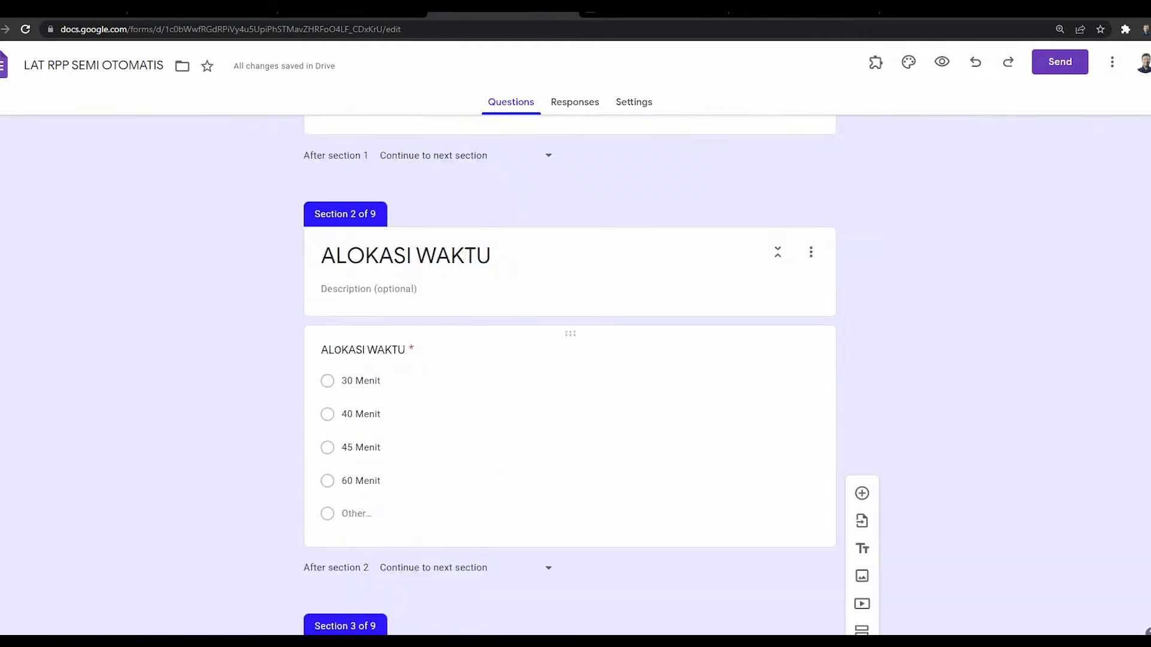
{"action": "scroll", "coordinate": [569, 372], "scroll_direction": "down", "scroll_amount": 3}
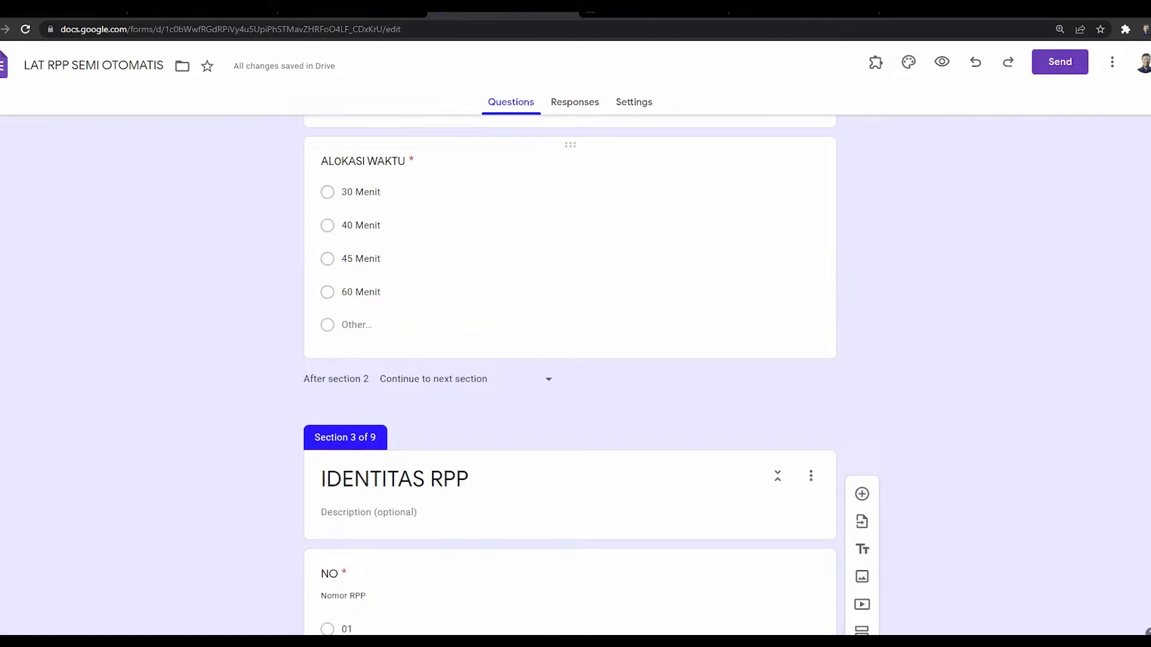
Step: Check the ALOKASI WAKTU question's 40 Menit option and open the respondent preview
{"action": "left_click", "coordinate": [361, 224]}
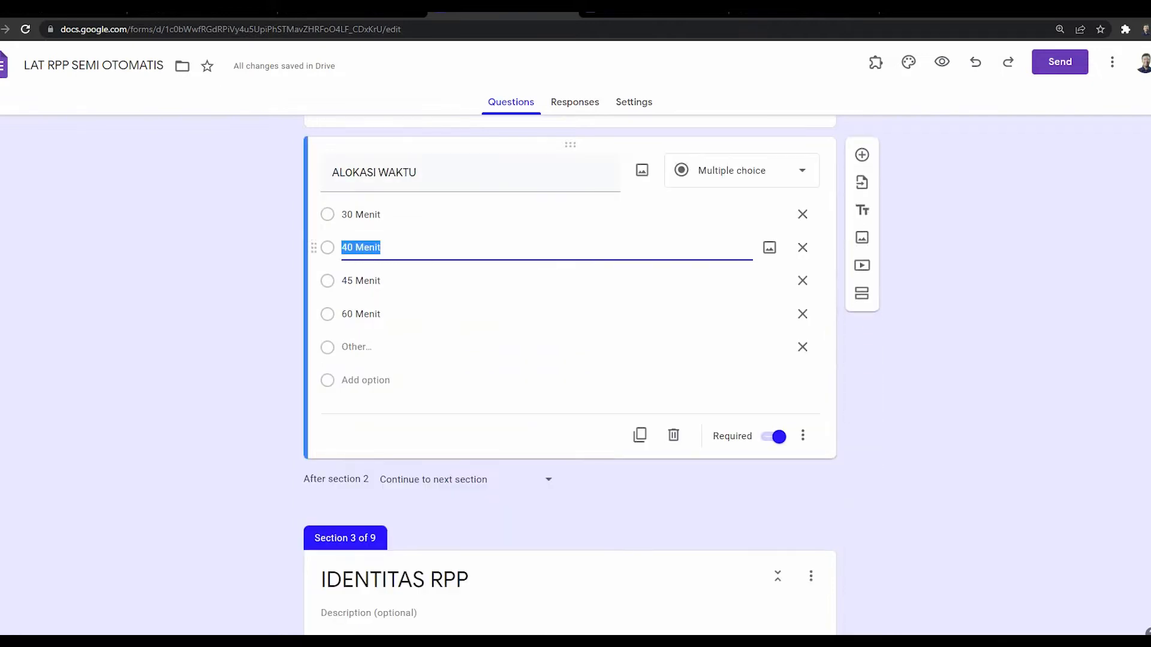
{"action": "left_click", "coordinate": [509, 428]}
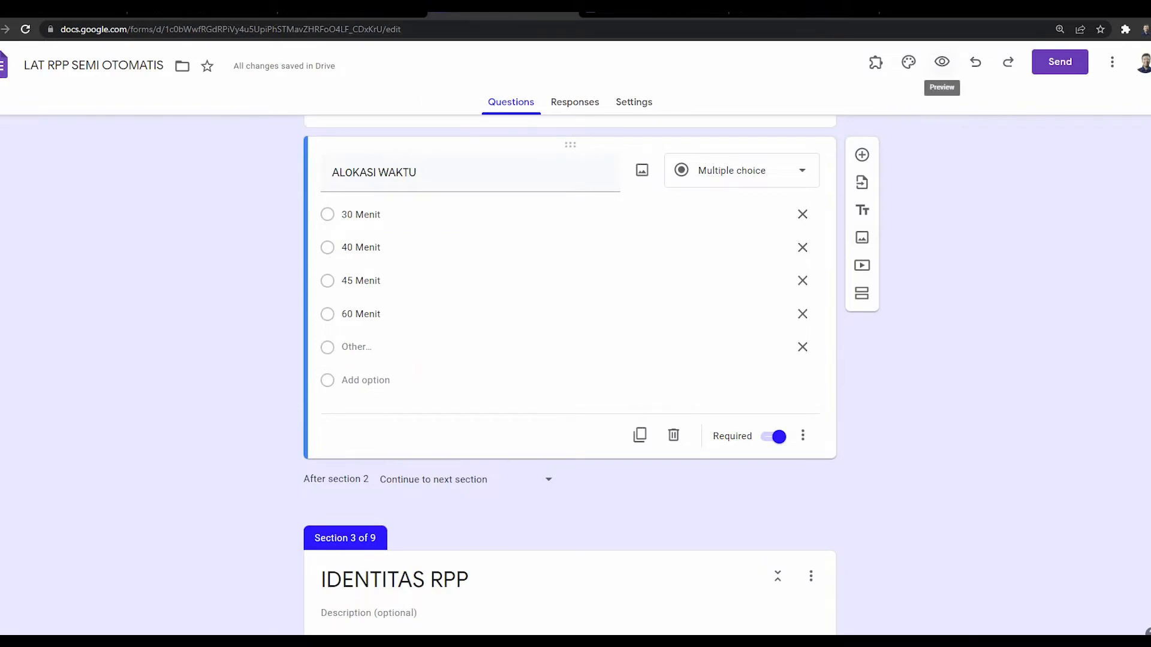
{"action": "left_click", "coordinate": [941, 61]}
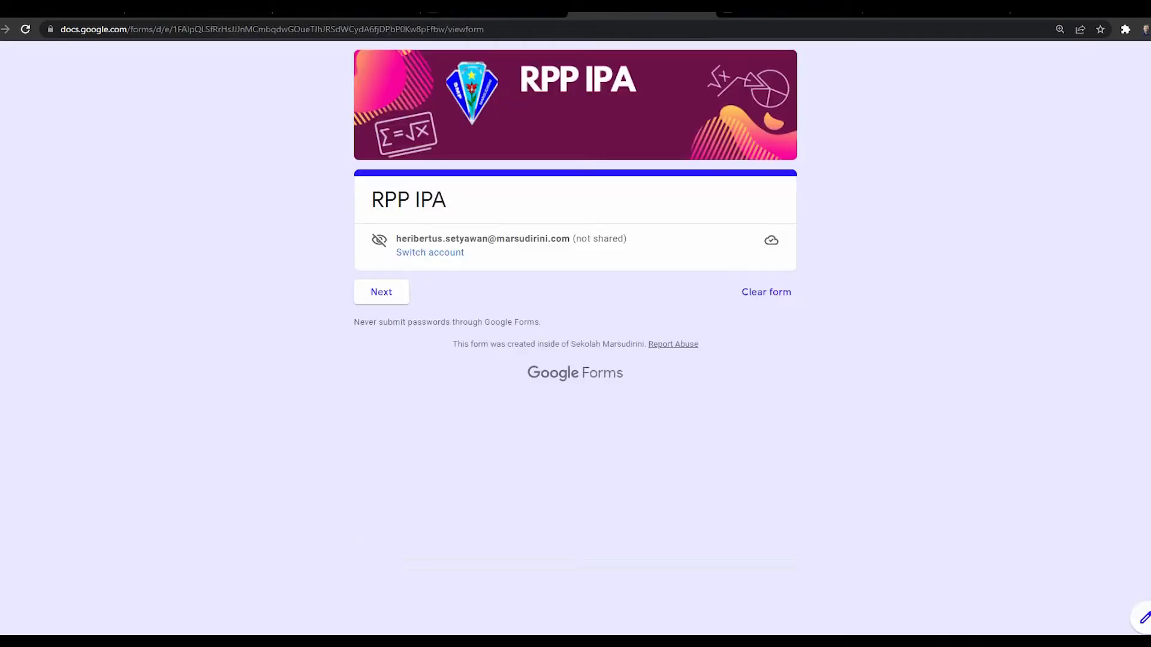
Step: Answer the time allocation question with 40 Menit
{"action": "left_click", "coordinate": [381, 292]}
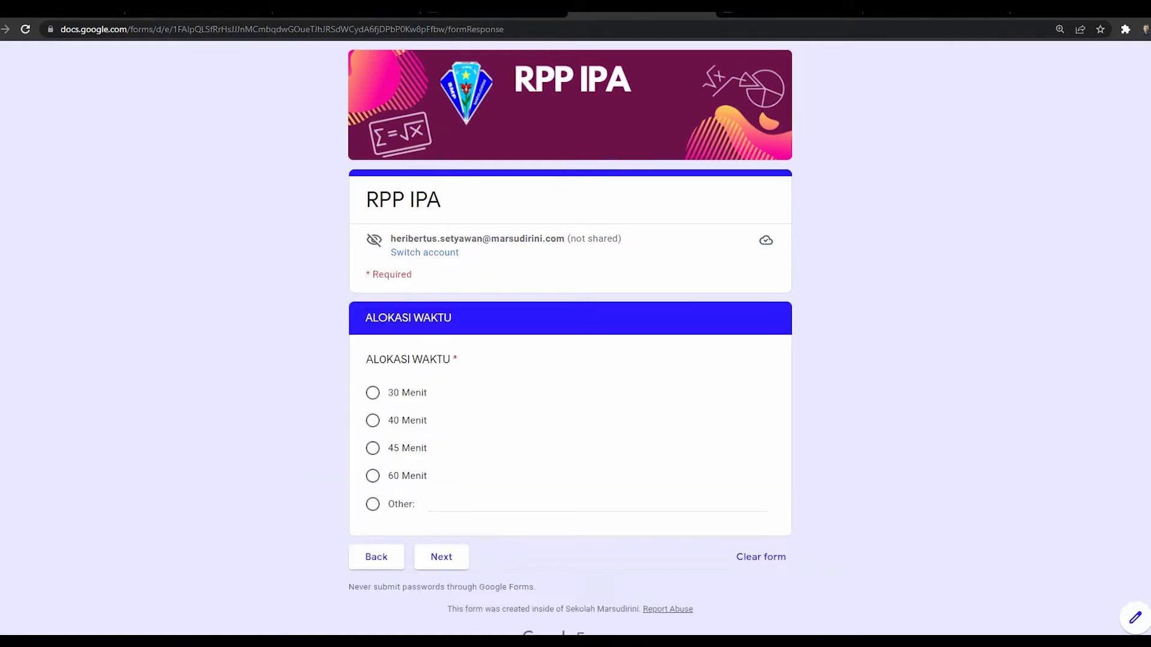
{"action": "scroll", "coordinate": [570, 338], "scroll_direction": "down", "scroll_amount": 1}
{"action": "left_click", "coordinate": [372, 402]}
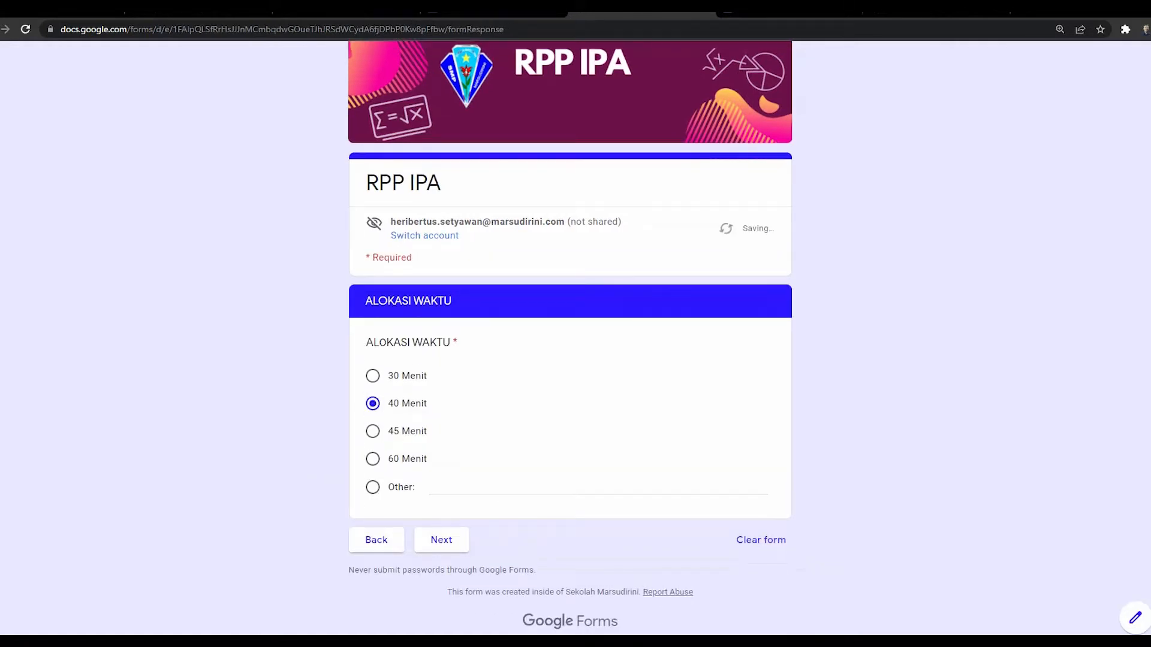
{"action": "left_click", "coordinate": [441, 539]}
Step: Choose RPP number 01 and subject IPA, and enter SMP SUKA MAJU as SATUAN PENDIDIKAN
{"action": "scroll", "coordinate": [570, 338], "scroll_direction": "down", "scroll_amount": 3}
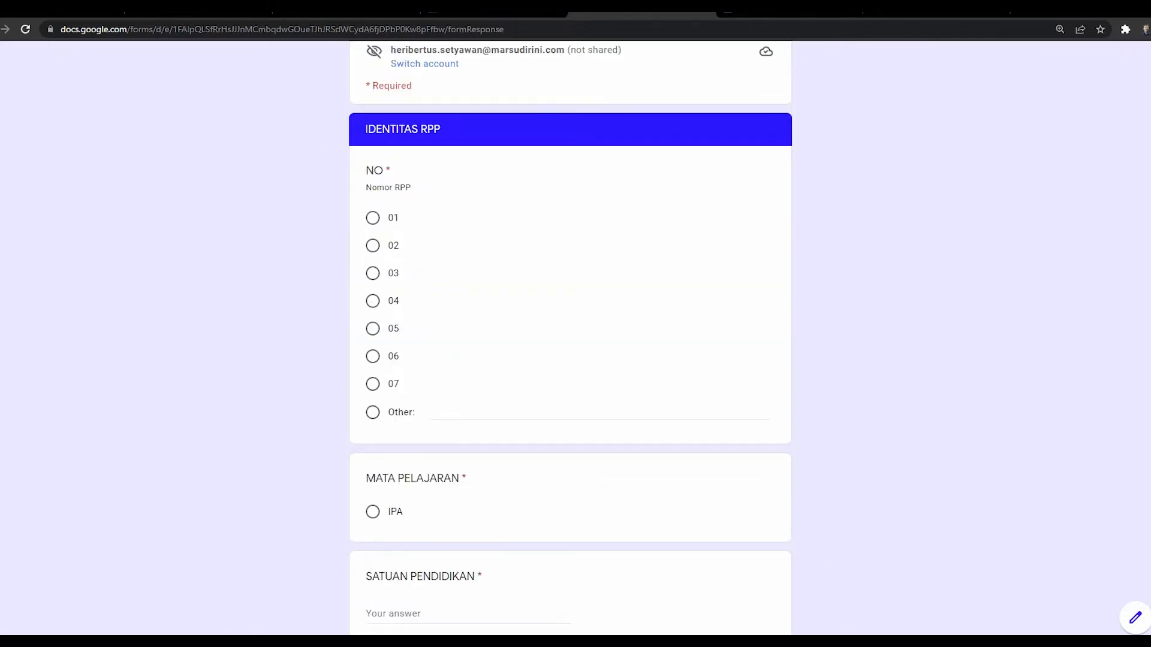
{"action": "scroll", "coordinate": [570, 338], "scroll_direction": "down", "scroll_amount": 1}
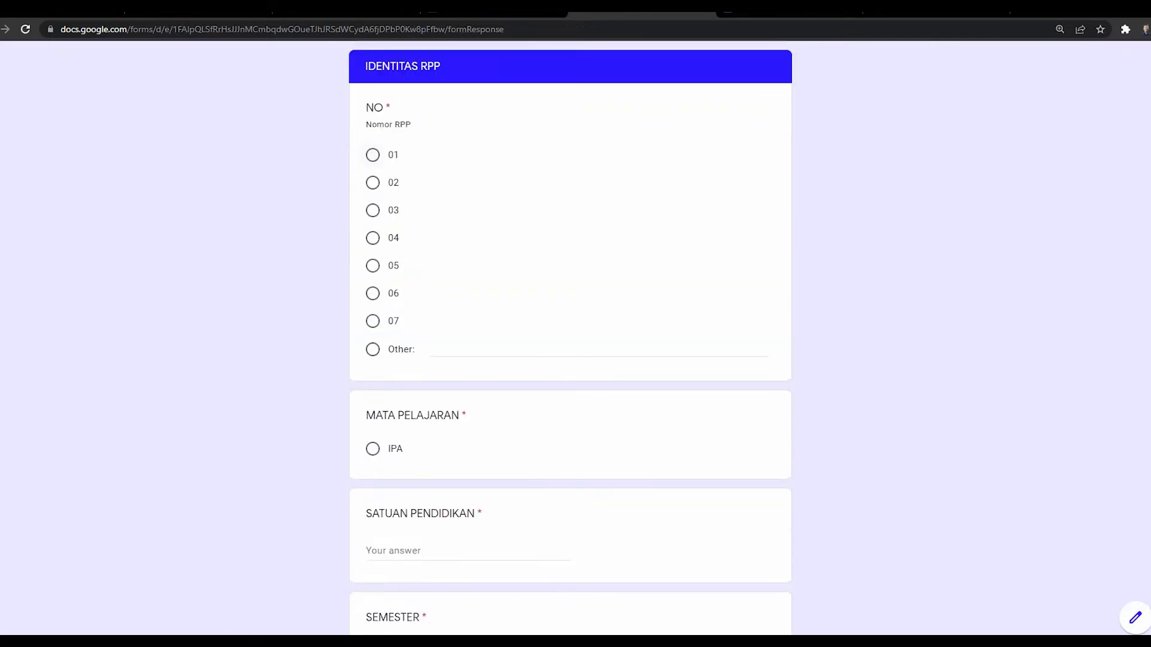
{"action": "left_click", "coordinate": [373, 156]}
{"action": "left_click", "coordinate": [372, 448]}
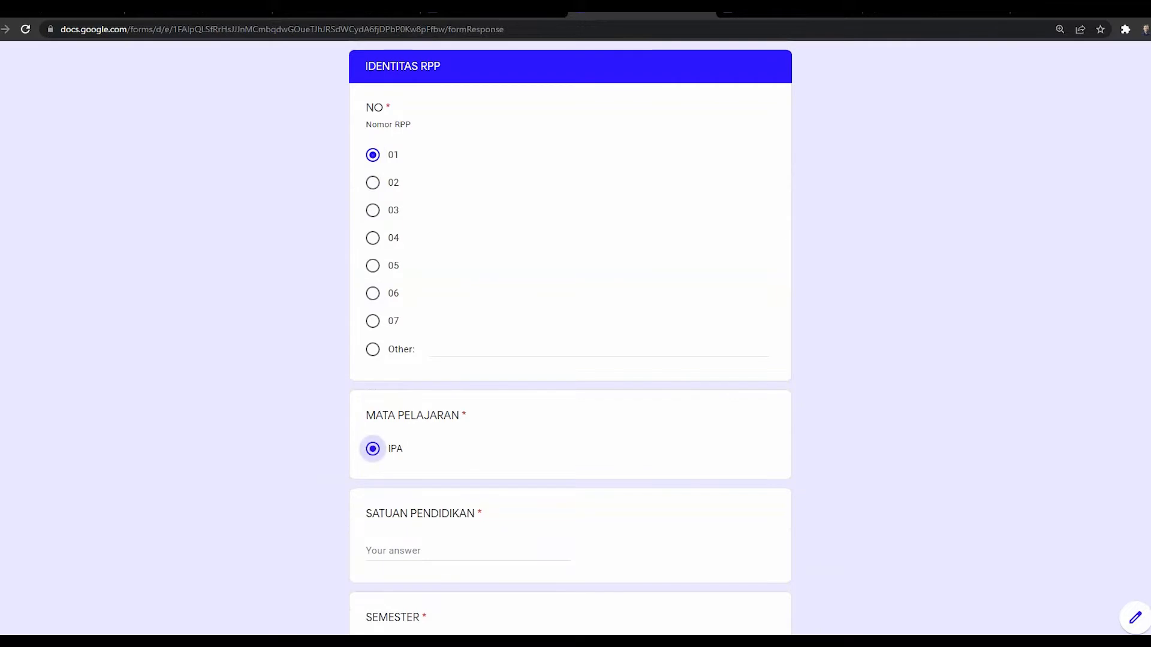
{"action": "left_click", "coordinate": [467, 550]}
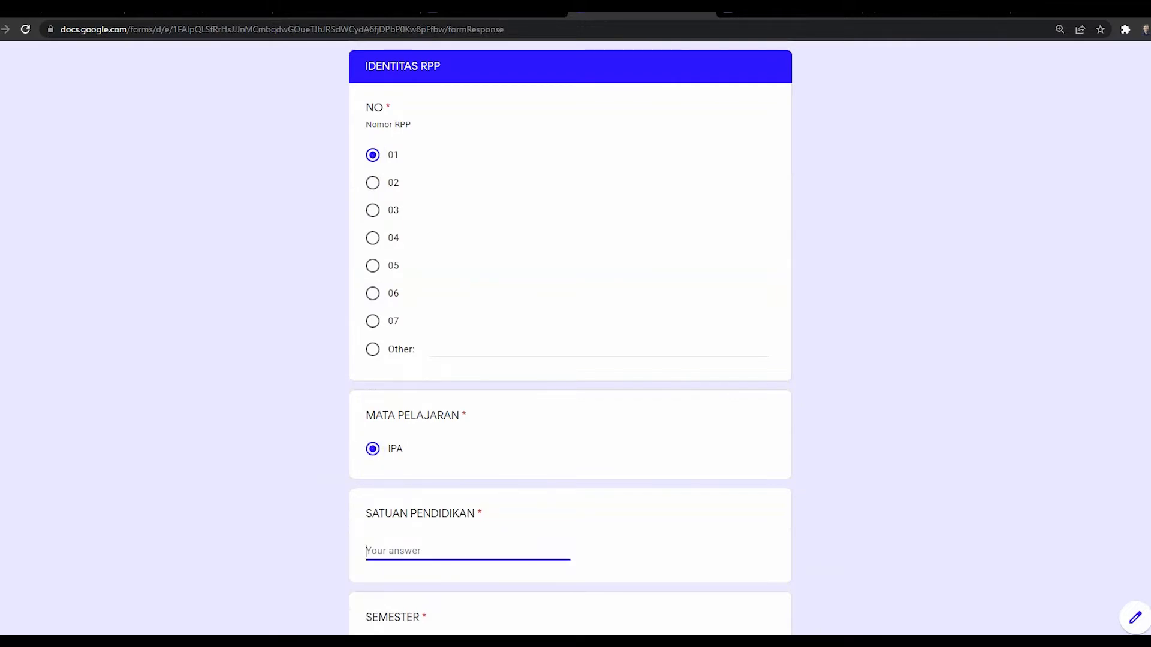
{"action": "type", "text": "SMP SUKA MAJU"}
Step: Choose semester I and class VII (Tujuh), then continue to MATERI POKOK
{"action": "scroll", "coordinate": [436, 600], "scroll_direction": "down", "scroll_amount": 2}
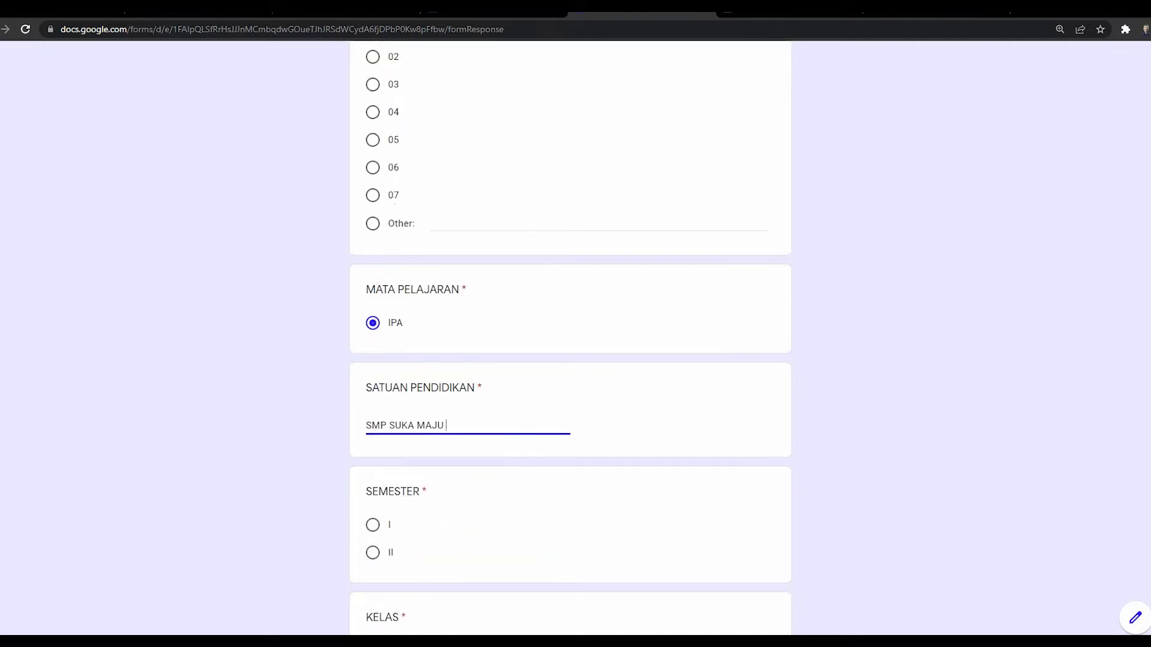
{"action": "left_click", "coordinate": [372, 525]}
{"action": "scroll", "coordinate": [419, 540], "scroll_direction": "down", "scroll_amount": 3}
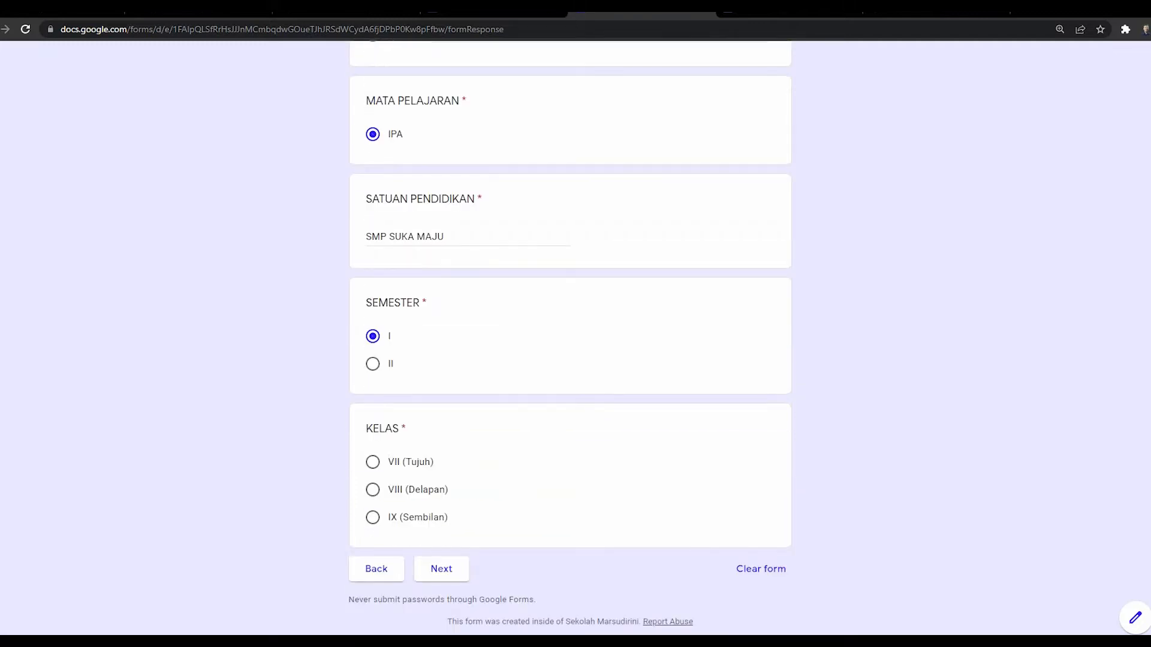
{"action": "left_click", "coordinate": [373, 462]}
{"action": "left_click", "coordinate": [441, 569]}
{"action": "scroll", "coordinate": [569, 336], "scroll_direction": "down", "scroll_amount": 3}
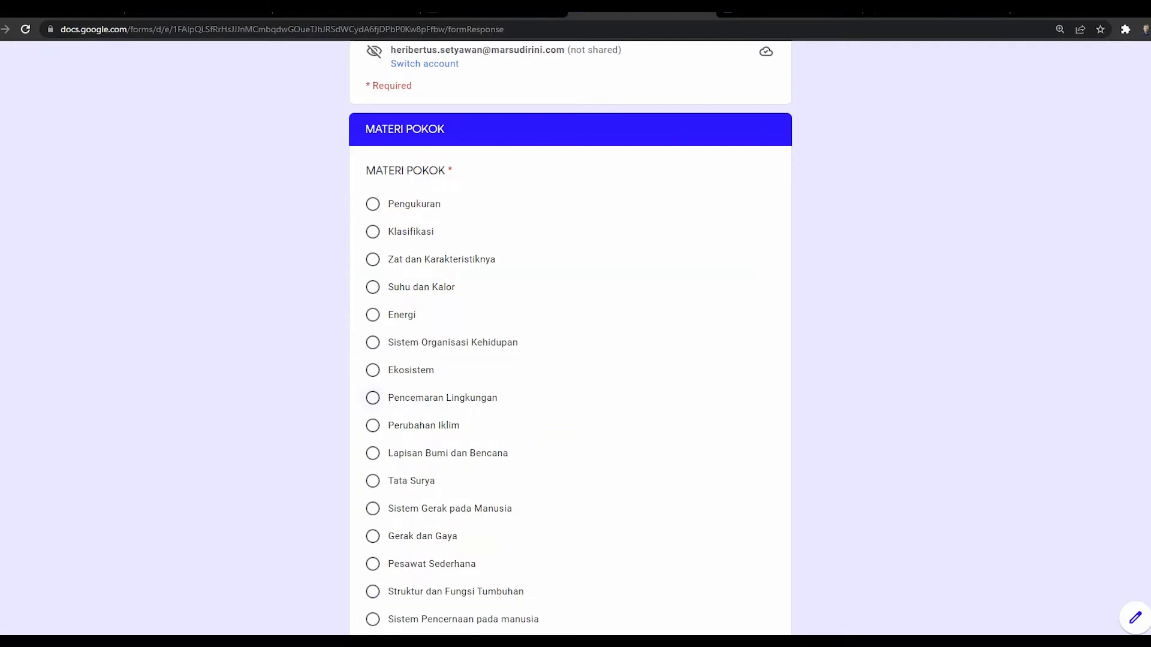
Step: Choose Pengukuran as the main topic and Pertama as the meeting
{"action": "left_click", "coordinate": [373, 204]}
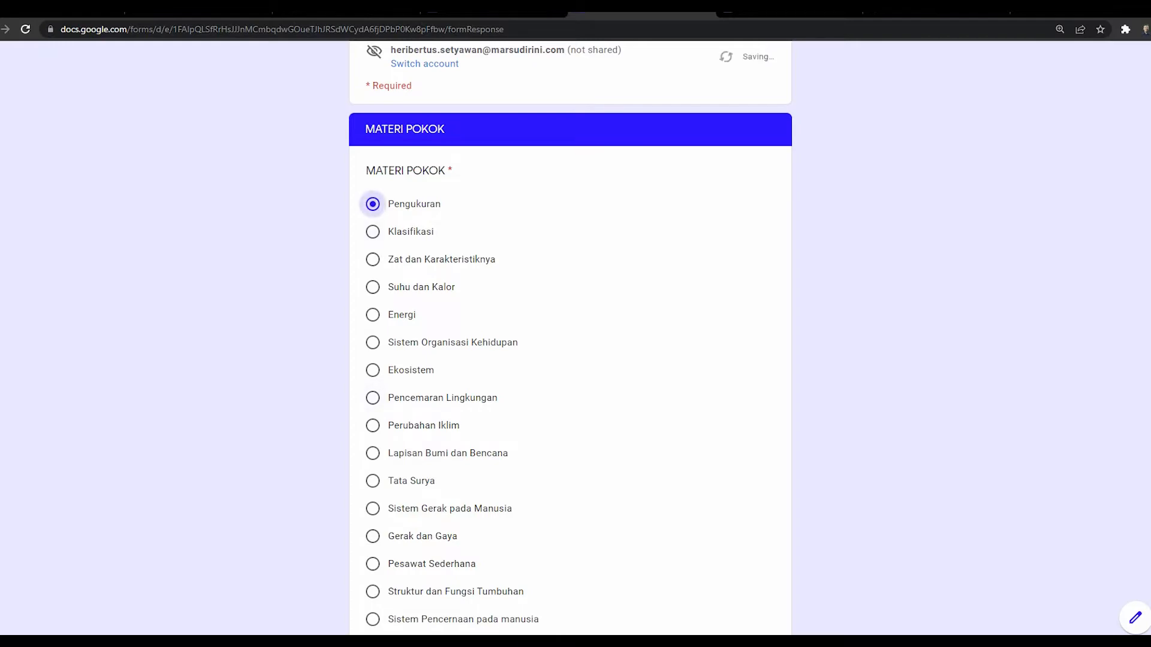
{"action": "scroll", "coordinate": [570, 338], "scroll_direction": "down", "scroll_amount": 9}
{"action": "scroll", "coordinate": [570, 338], "scroll_direction": "down", "scroll_amount": 3}
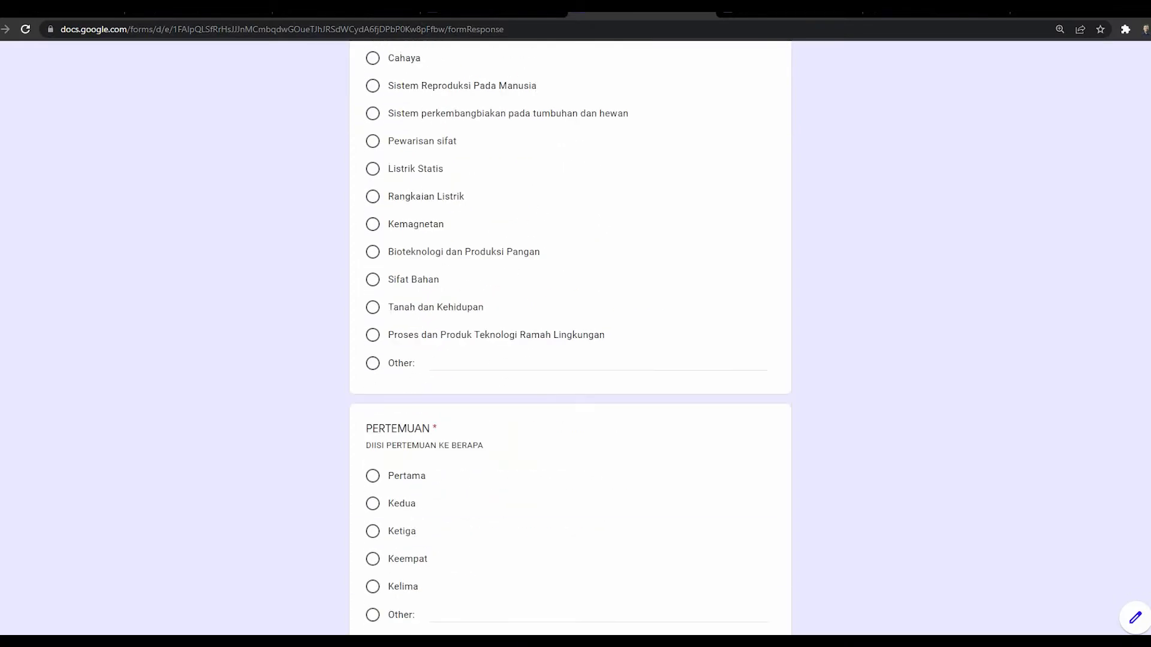
{"action": "left_click", "coordinate": [373, 475]}
Step: Tick Disiplin and Bernalar kritis as character values
{"action": "scroll", "coordinate": [373, 478], "scroll_direction": "down", "scroll_amount": 5}
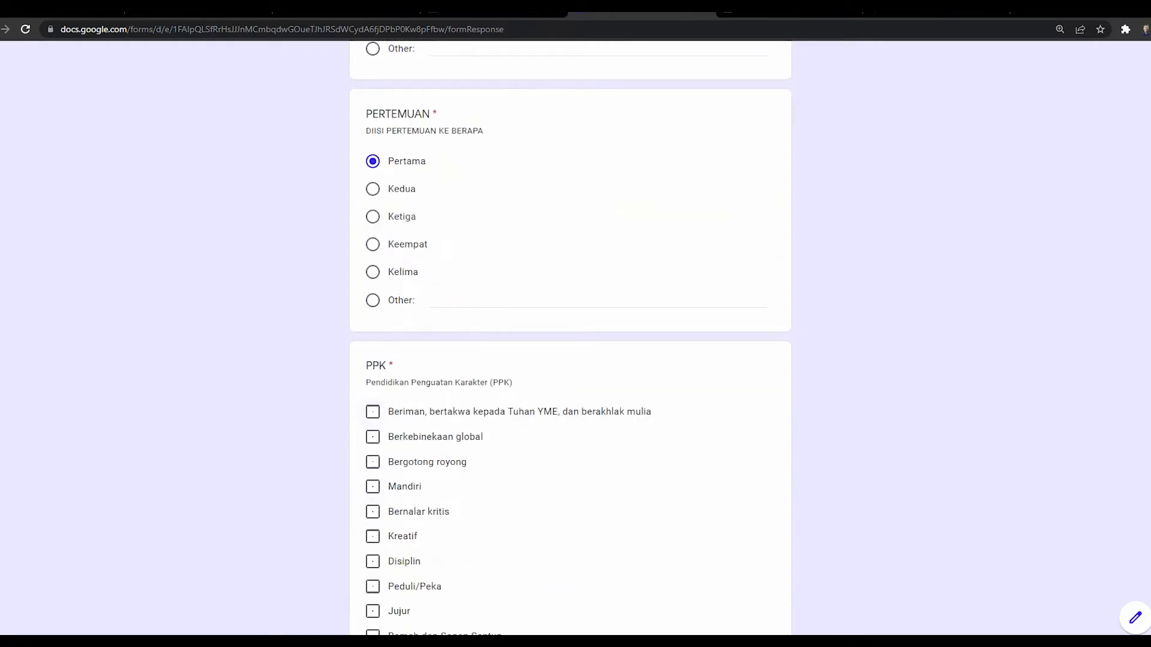
{"action": "scroll", "coordinate": [570, 338], "scroll_direction": "down", "scroll_amount": 2}
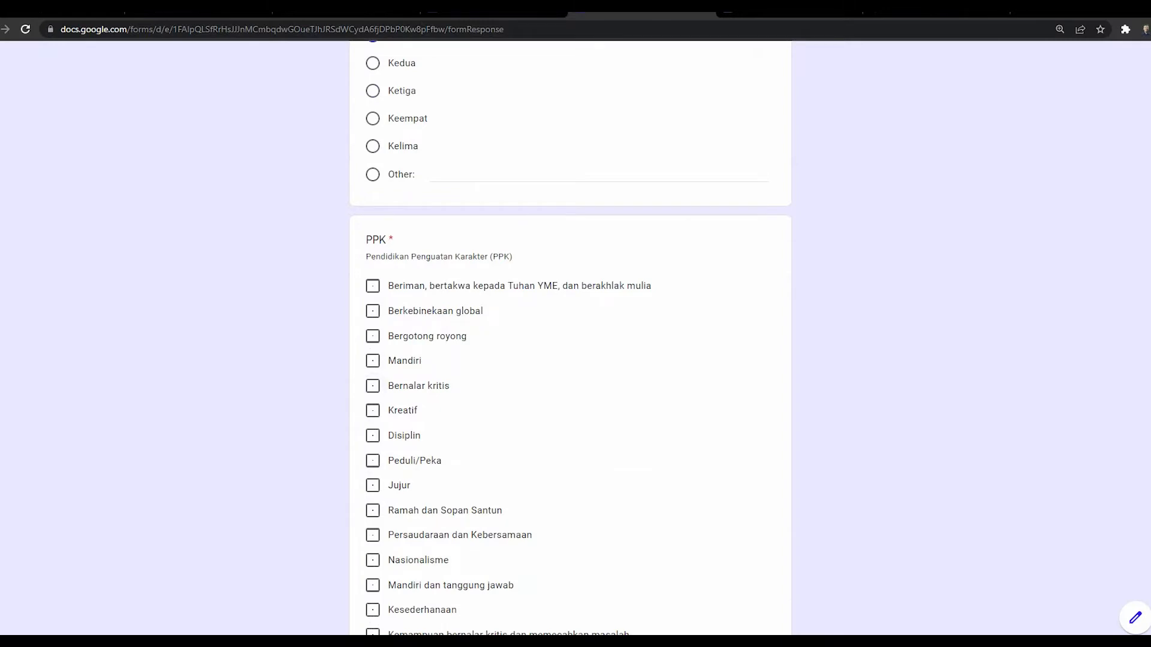
{"action": "left_click", "coordinate": [372, 436]}
{"action": "left_click", "coordinate": [372, 386]}
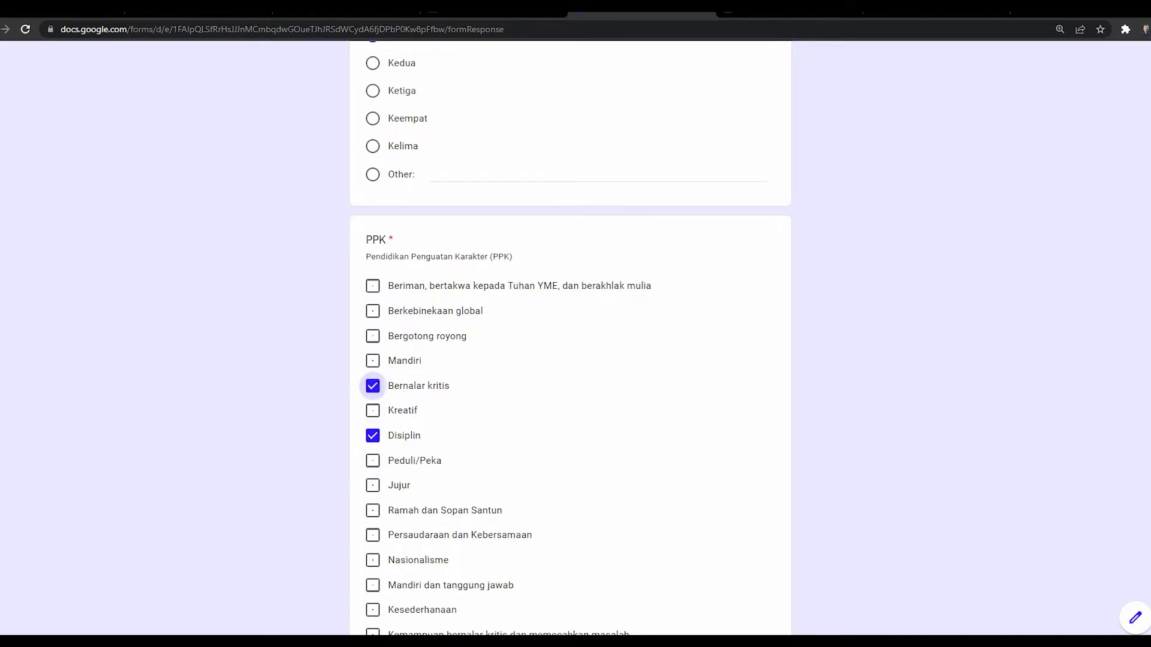
{"action": "scroll", "coordinate": [570, 338], "scroll_direction": "down", "scroll_amount": 5}
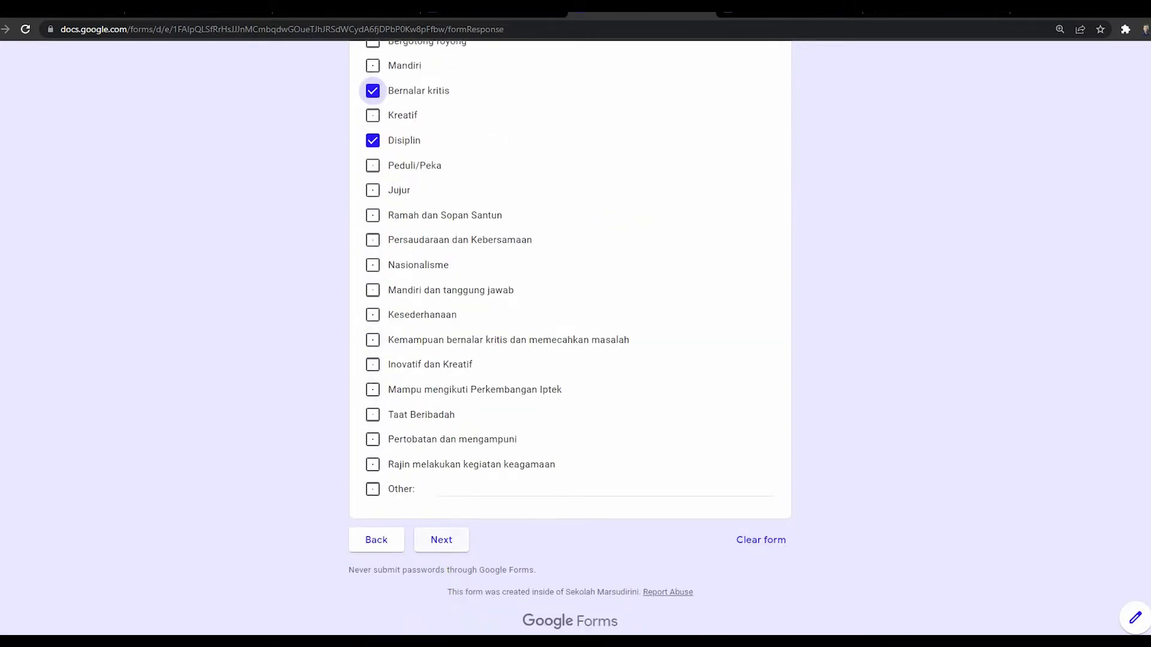
{"action": "left_click", "coordinate": [441, 539]}
Step: Choose competency 3.1 for KD3 and 4.1 for KD4
{"action": "scroll", "coordinate": [570, 338], "scroll_direction": "down", "scroll_amount": 2}
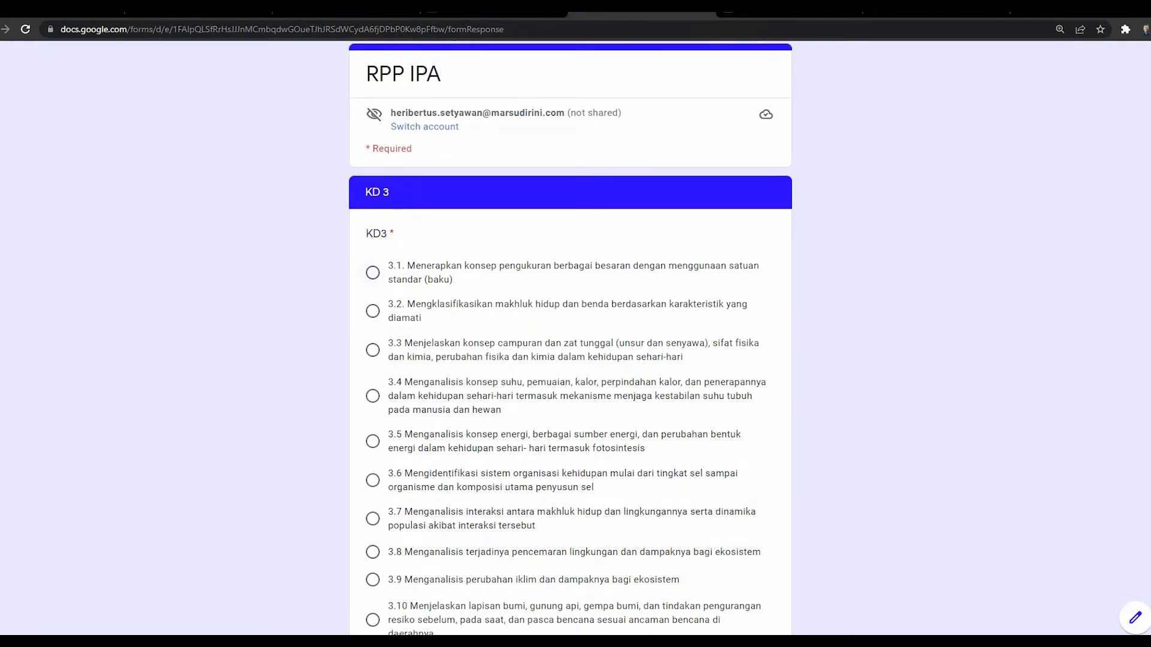
{"action": "left_click", "coordinate": [372, 273]}
{"action": "scroll", "coordinate": [569, 336], "scroll_direction": "down", "scroll_amount": 20}
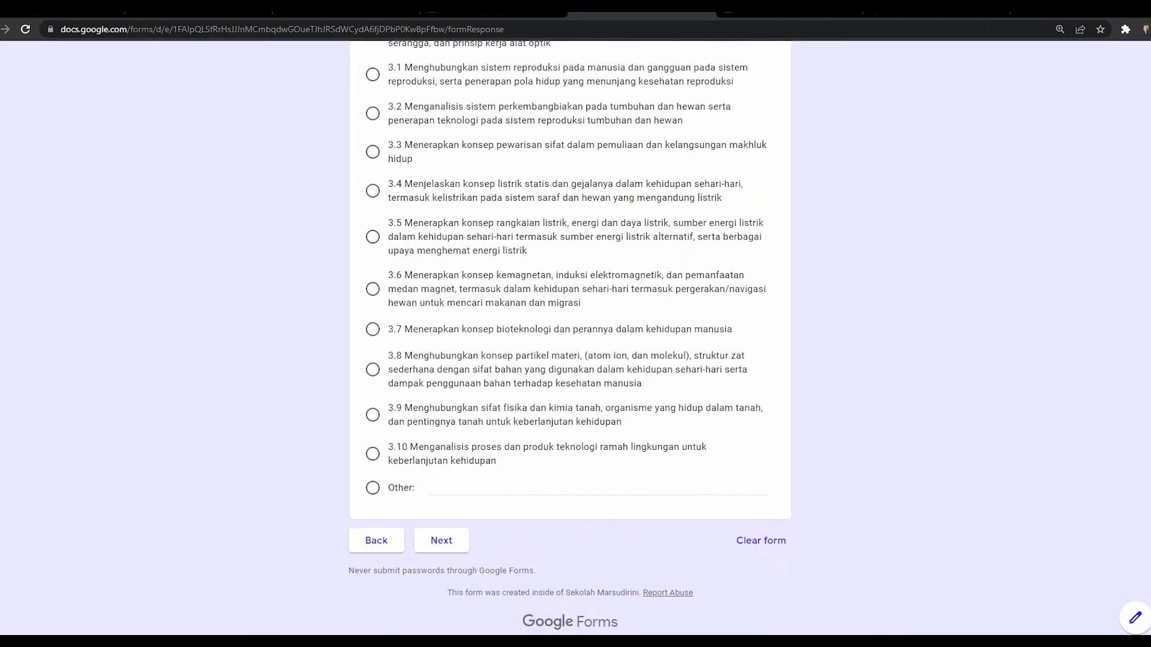
{"action": "left_click", "coordinate": [442, 540]}
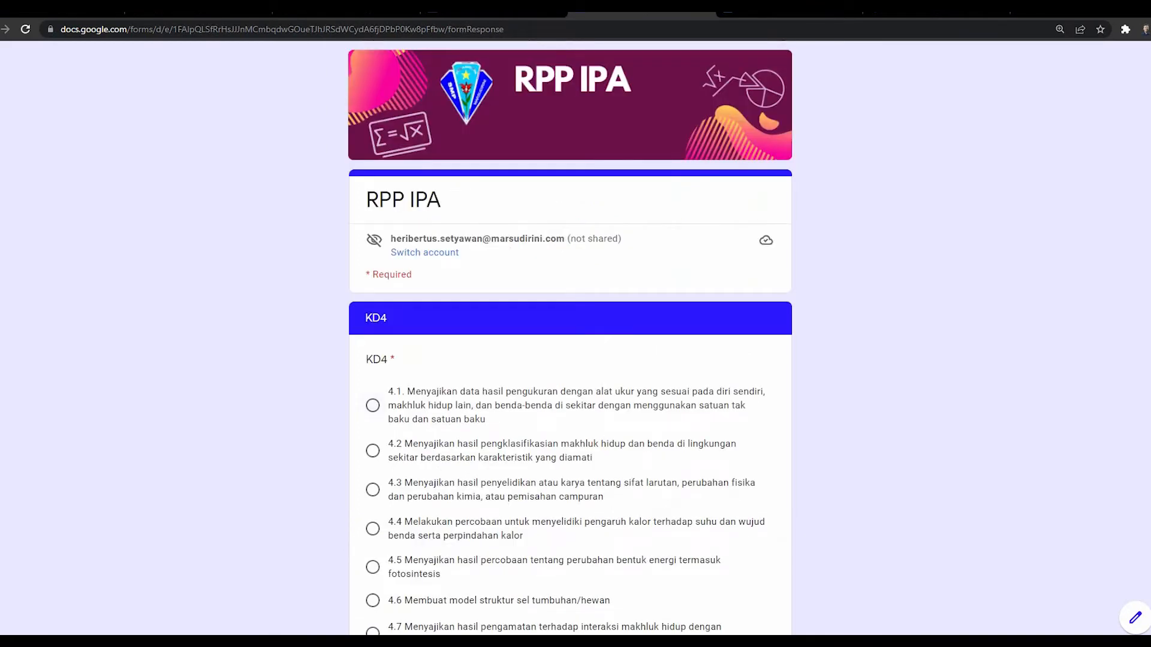
{"action": "left_click", "coordinate": [373, 406]}
{"action": "scroll", "coordinate": [569, 338], "scroll_direction": "down", "scroll_amount": 16}
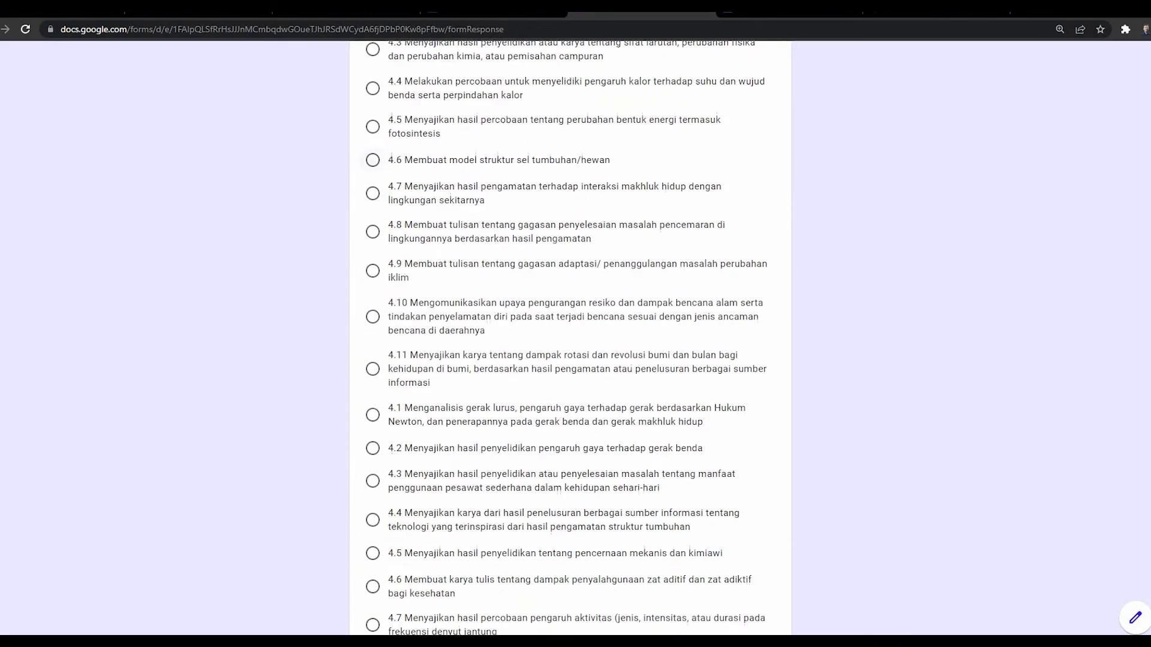
{"action": "scroll", "coordinate": [569, 338], "scroll_direction": "down", "scroll_amount": 3}
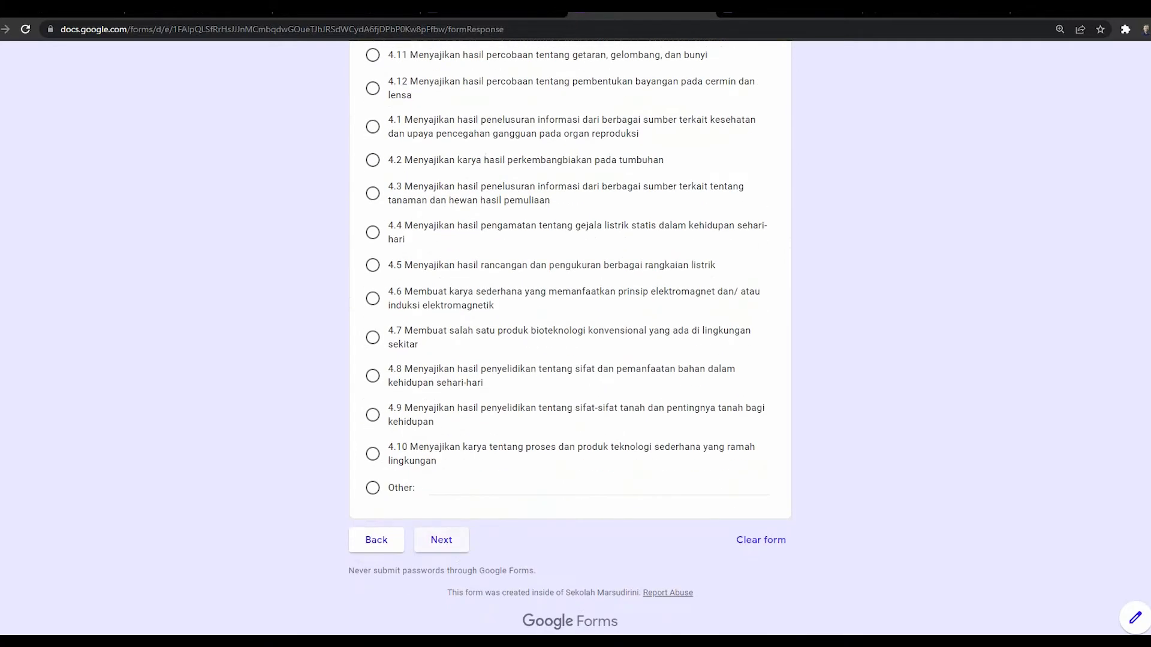
{"action": "left_click", "coordinate": [441, 540]}
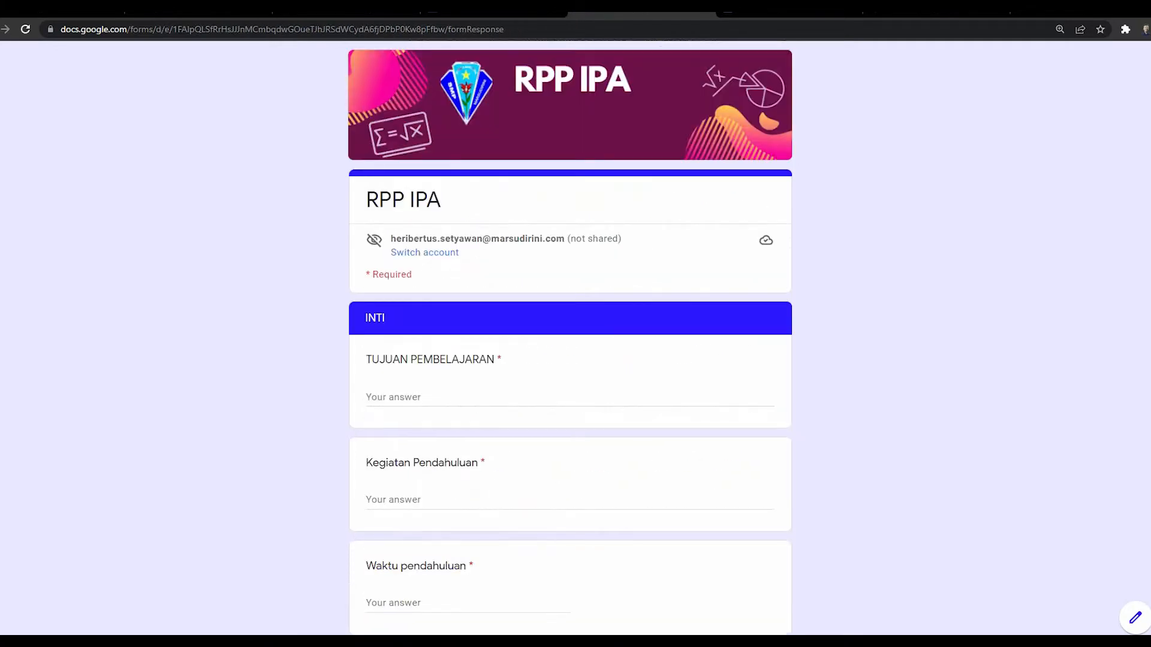
Step: Answer TUJUAN PEMBELAJARAN with 'Melalui pengamatan peserta didik benda yang ada di kelas / di sekitar rumah dapat melakukan pengukuran dengan benar'
{"action": "left_click", "coordinate": [393, 397]}
{"action": "scroll", "coordinate": [570, 336], "scroll_direction": "down", "scroll_amount": 8}
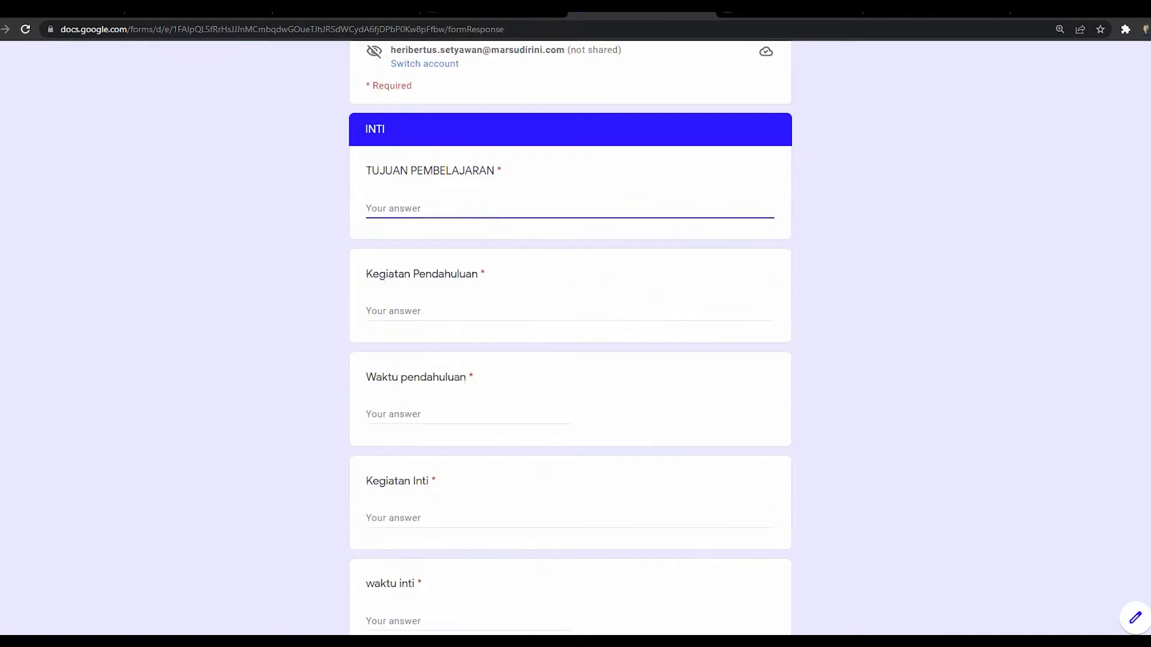
{"action": "scroll", "coordinate": [569, 335], "scroll_direction": "up", "scroll_amount": 5}
{"action": "type", "text": "melau"}
{"action": "key", "text": "BackSpace"}
{"action": "key", "text": "BackSpace"}
{"action": "type", "text": "Melalui"}
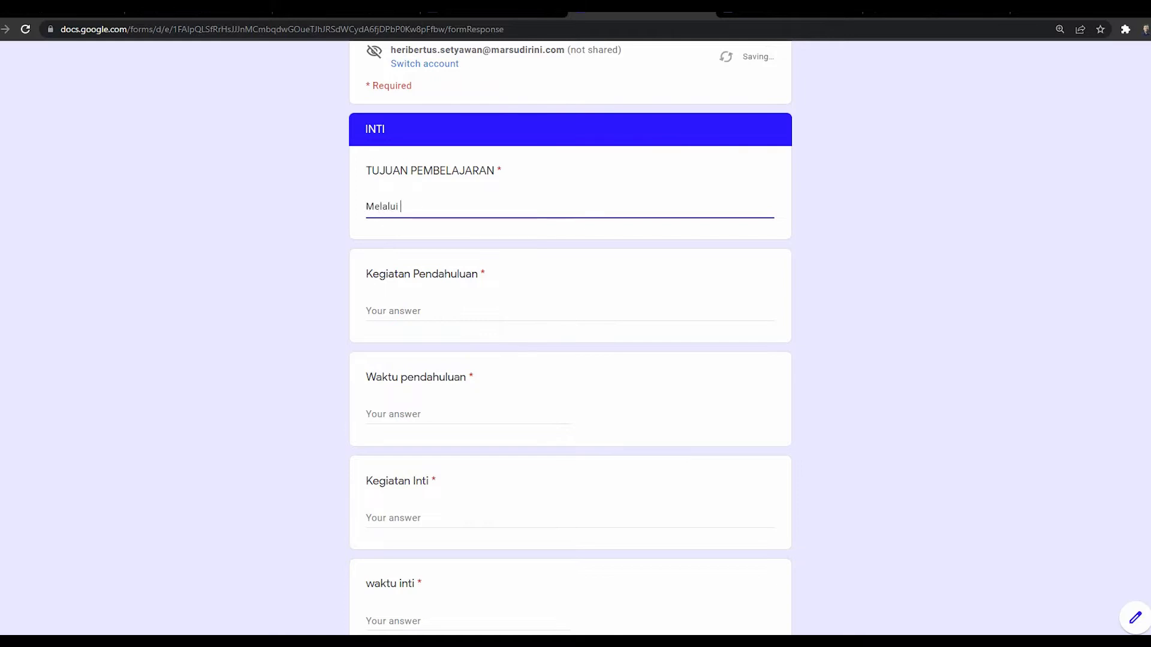
{"action": "type", "text": " pengamatan ,peserta didik "}
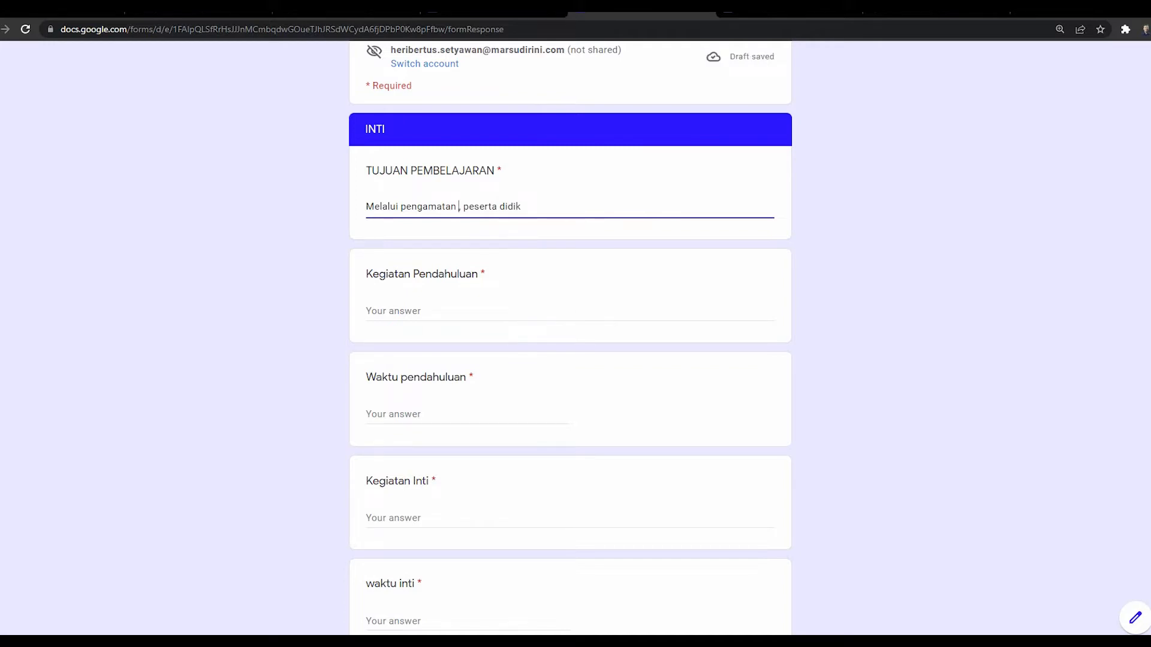
{"action": "type", "text": " benda "}
{"action": "type", "text": "yang ada di"}
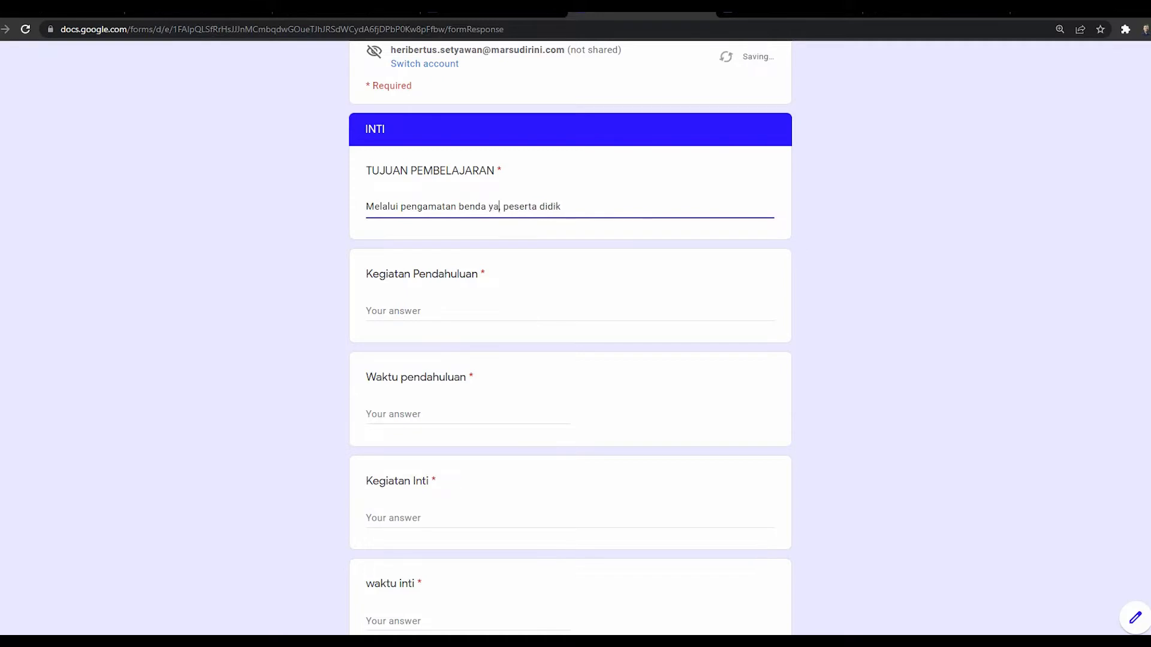
{"action": "type", "text": " kelas / di"}
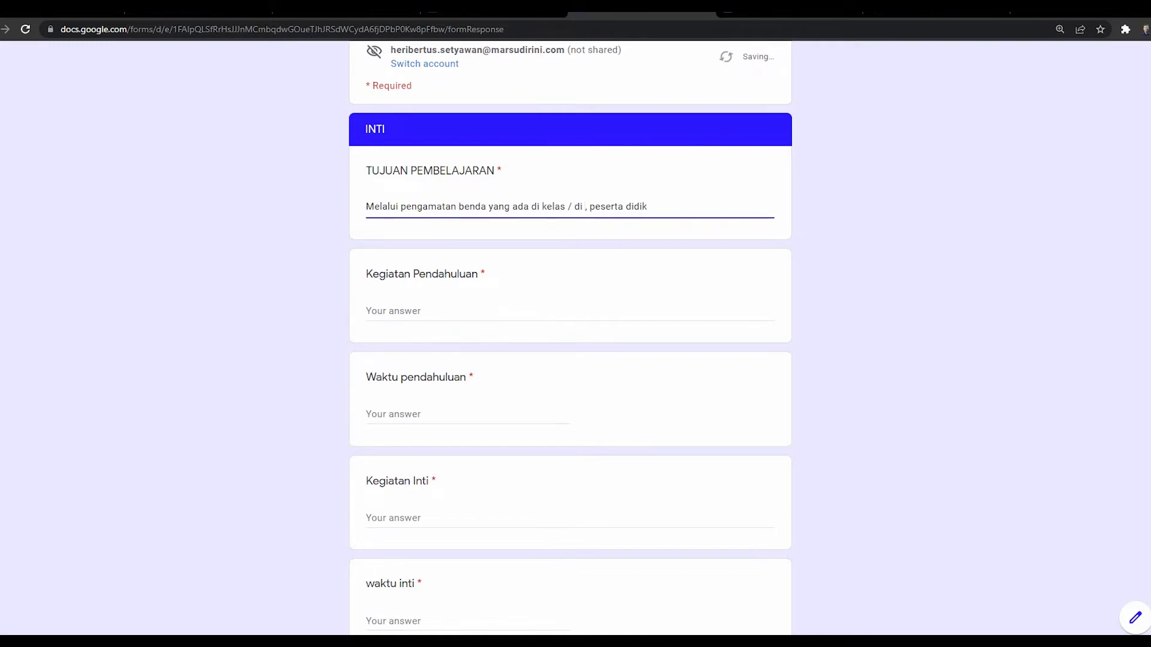
{"action": "type", "text": " sekitar rumah"}
{"action": "type", "text": "dapat me"}
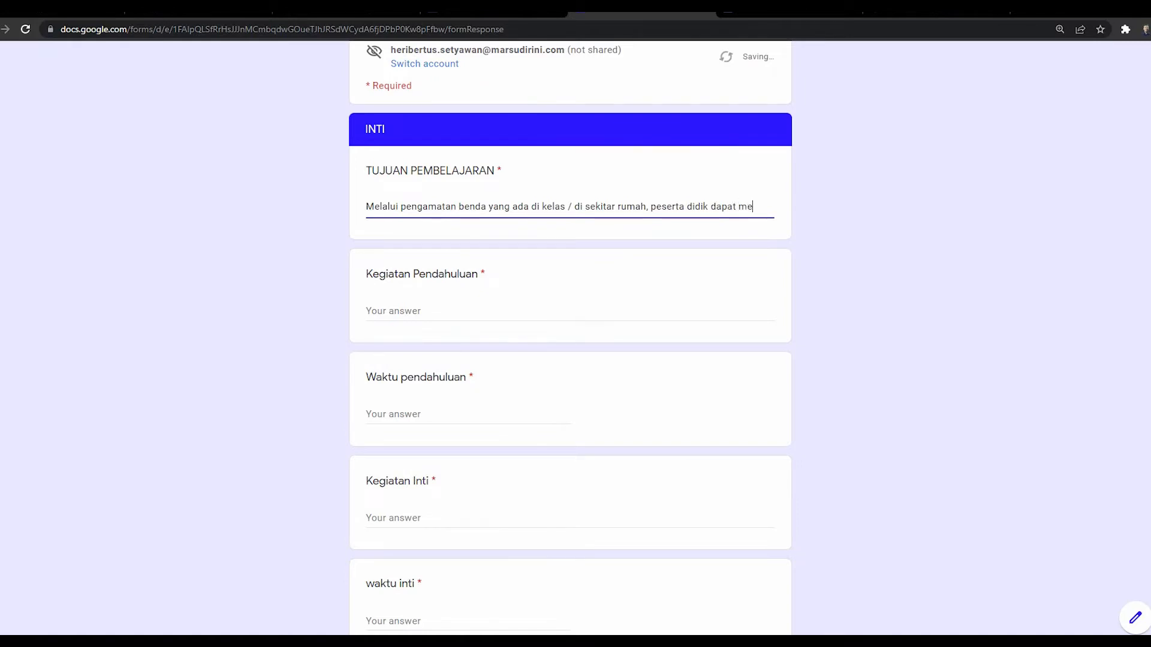
{"action": "type", "text": "la"}
{"action": "type", "text": "k"}
{"action": "type", "text": "ukan p"}
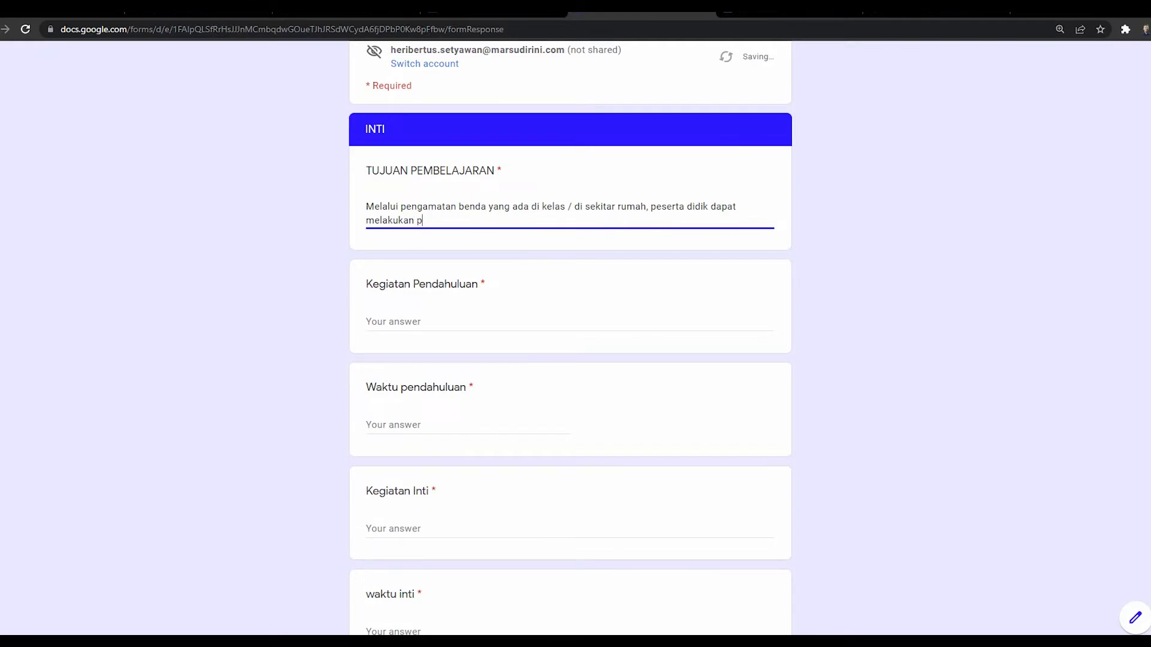
{"action": "type", "text": "engukuran dengan benar"}
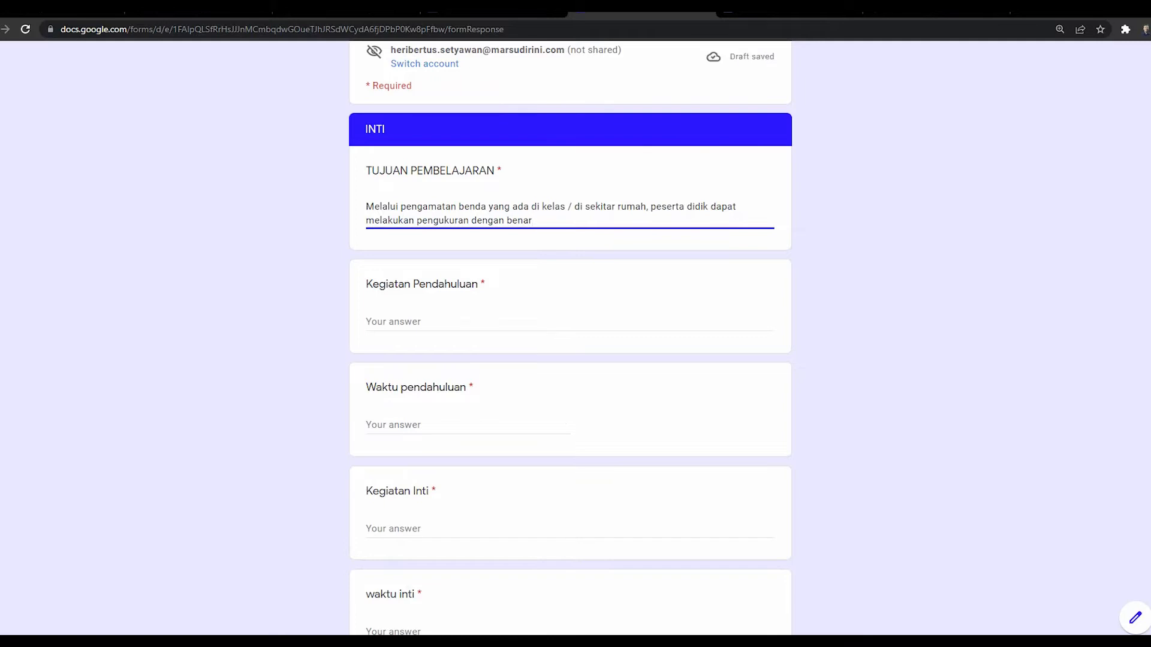
{"action": "key", "text": "Tab"}
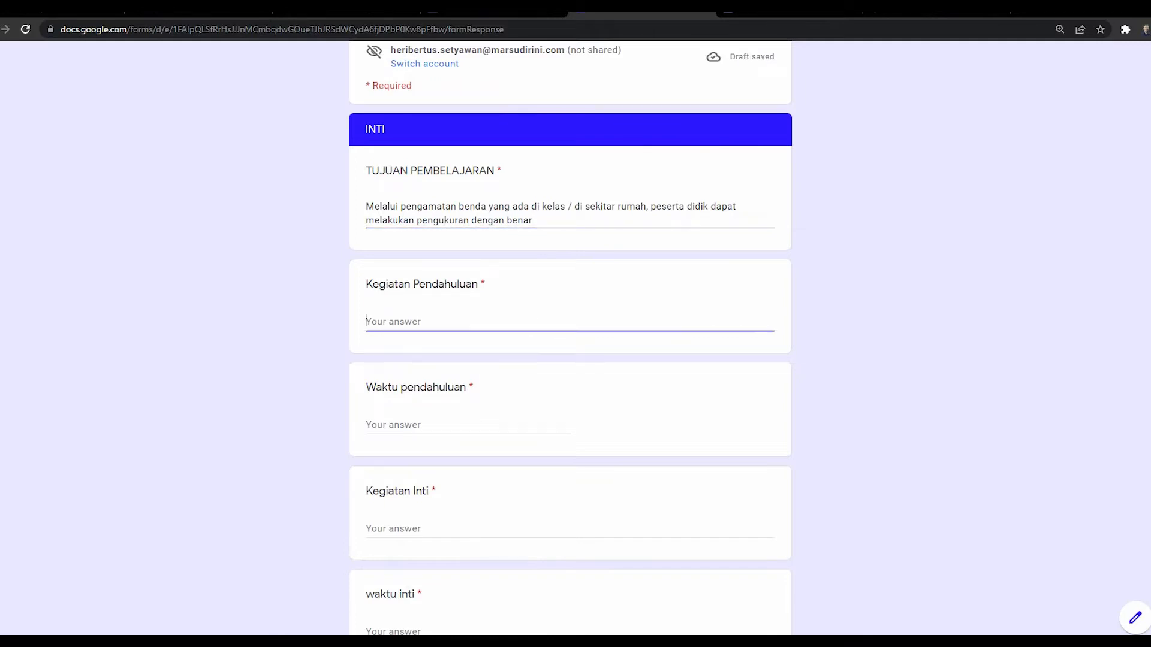
Step: Enter '1. guru memberi salam ( apa kabar anak anak)', '2. guru meminta siswa untuk berdoa' and '....' as opening activities
{"action": "type", "text": "1. guru memberi salam "}
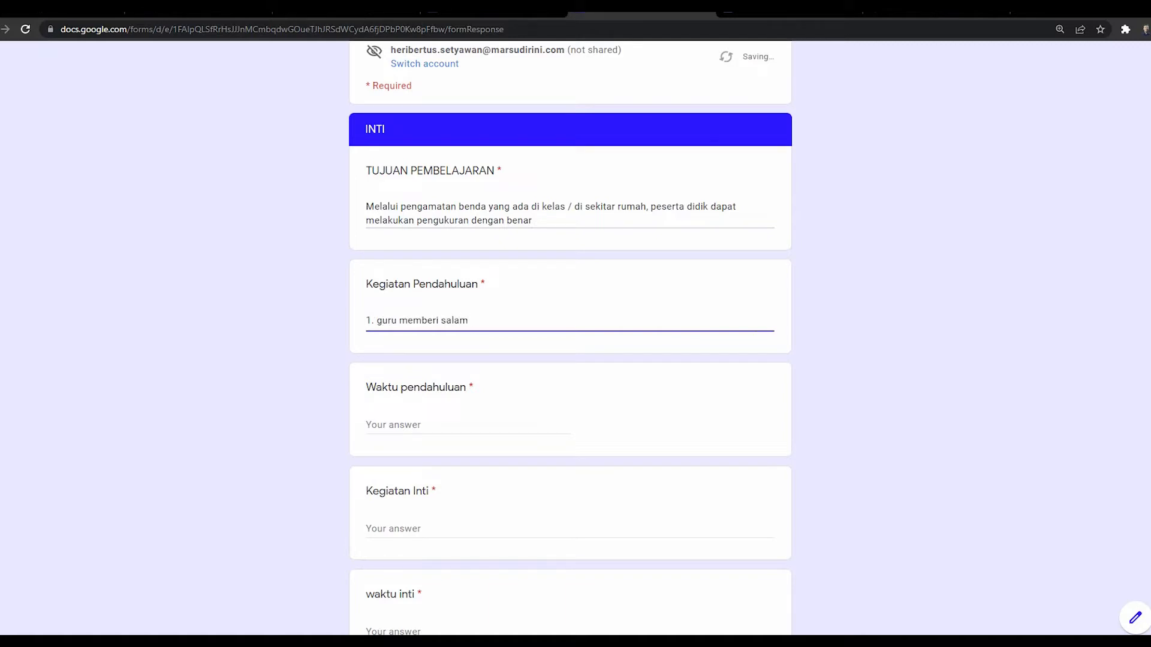
{"action": "type", "text": "( apa kabar anak anak)"}
{"action": "key", "text": "Return"}
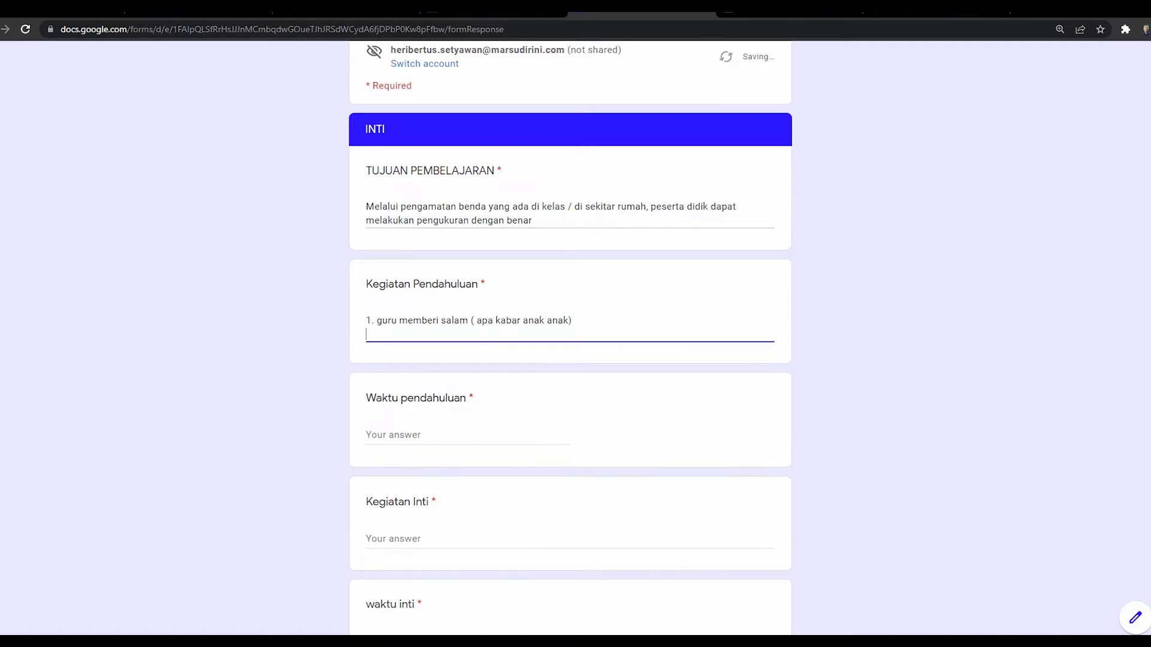
{"action": "type", "text": "2. guru meminta siswa untuk berd"}
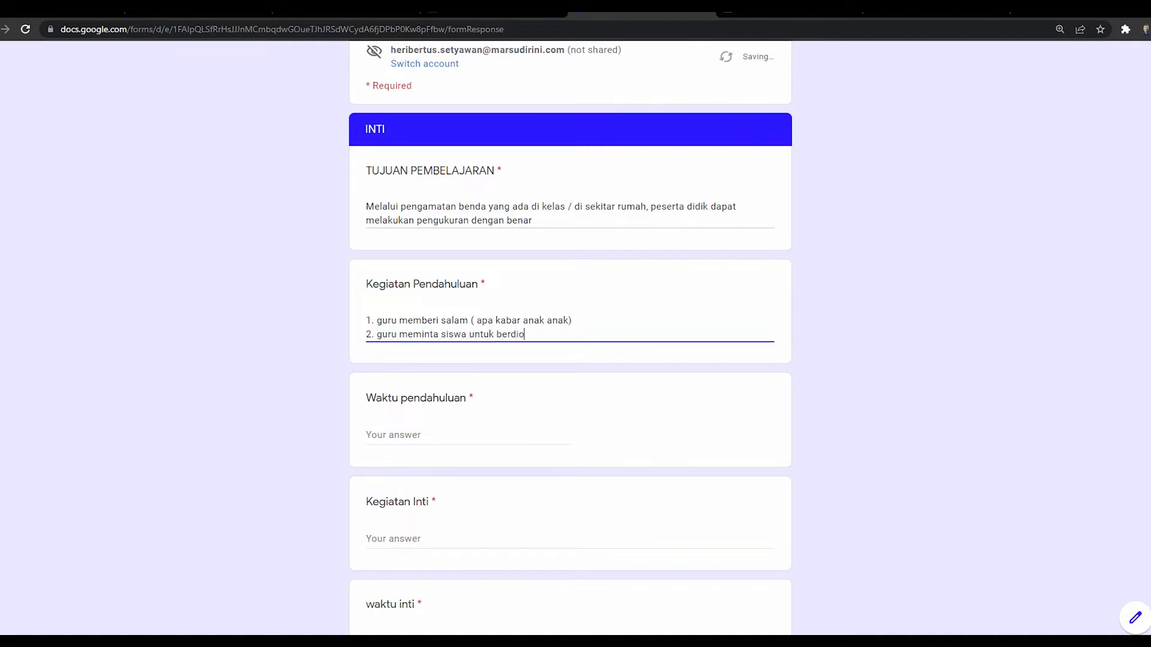
{"action": "type", "text": "oa"}
{"action": "key", "text": "Return"}
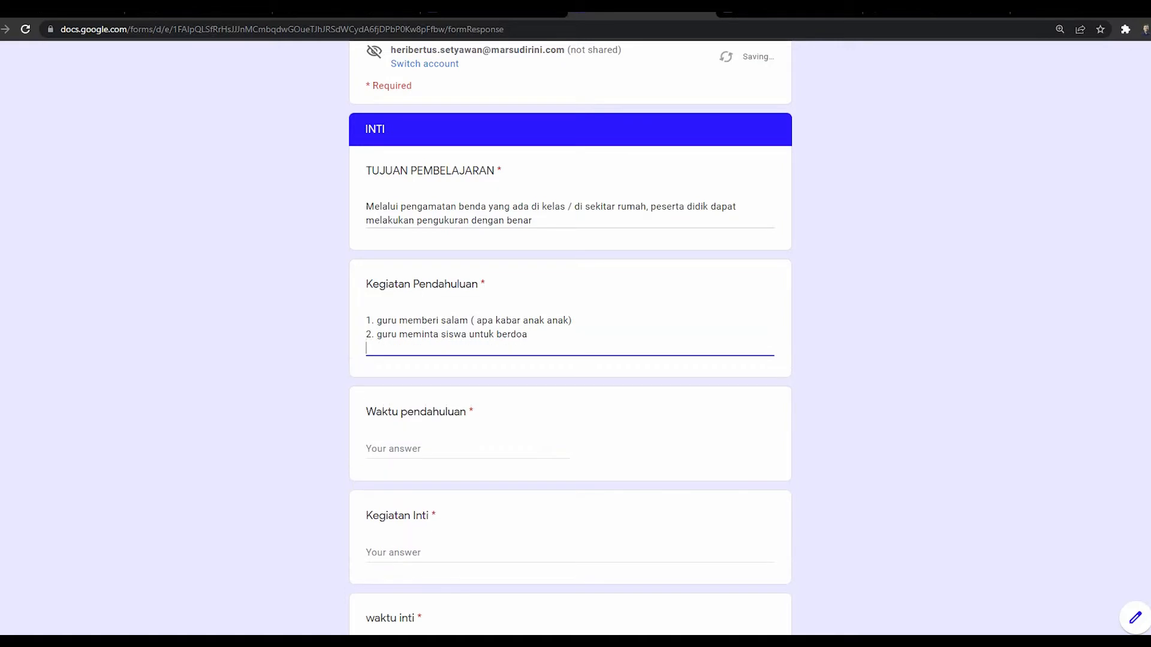
{"action": "type", "text": "...."}
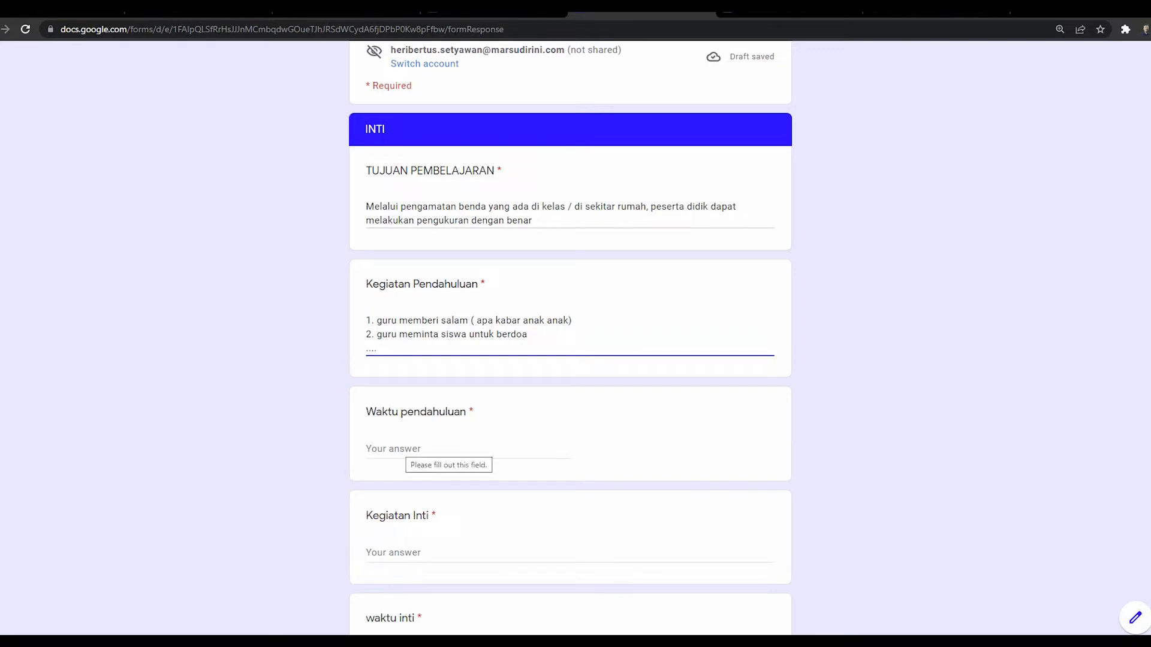
{"action": "left_click", "coordinate": [400, 449]}
Step: Set Waktu pendahuluan to 5 Menit
{"action": "scroll", "coordinate": [400, 448], "scroll_direction": "down", "scroll_amount": 2}
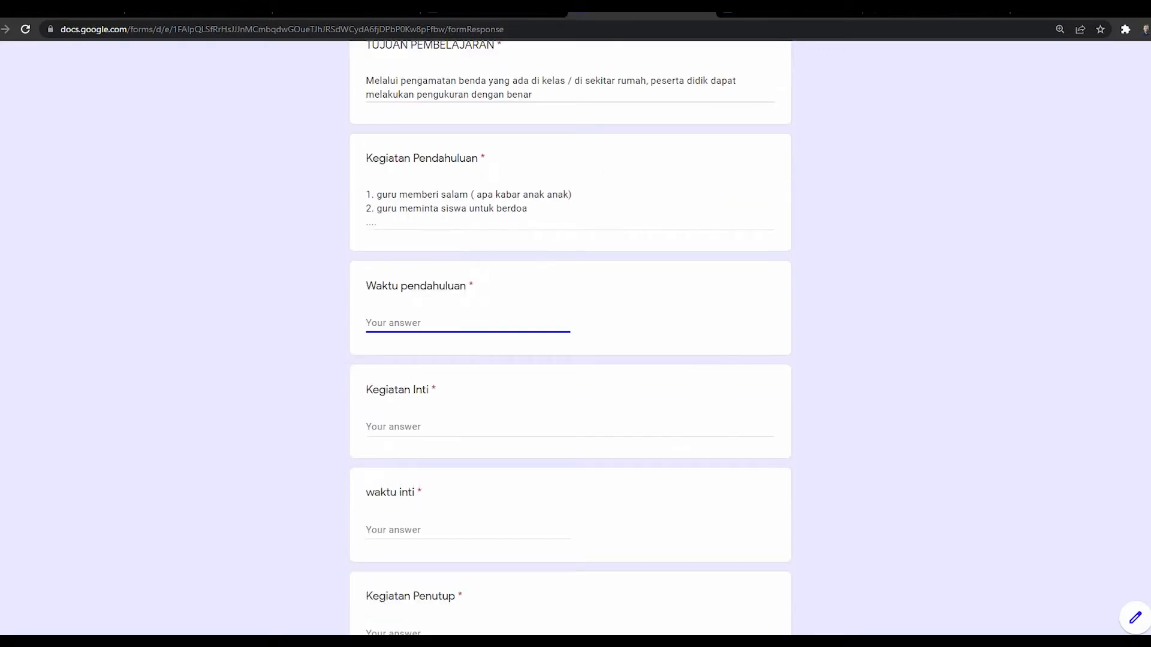
{"action": "type", "text": "5 Menit"}
{"action": "key", "text": "Tab"}
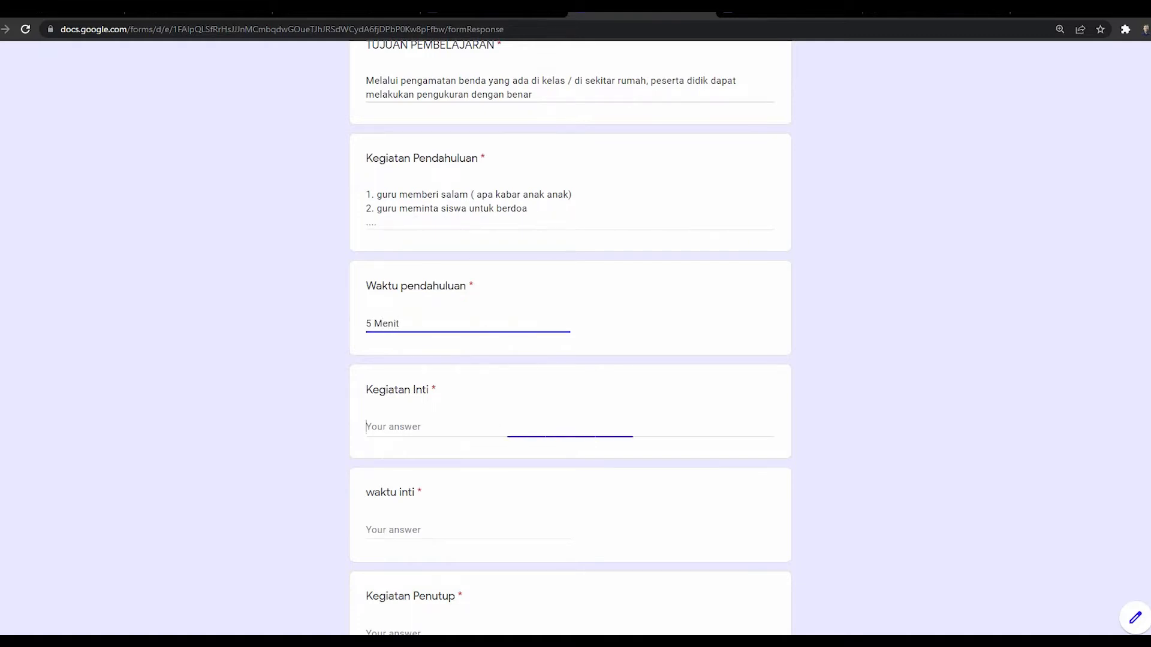
Step: List the Kegiatan Inti activities: making sure students understand their tasks, and group observation
{"action": "type", "text": "1. "}
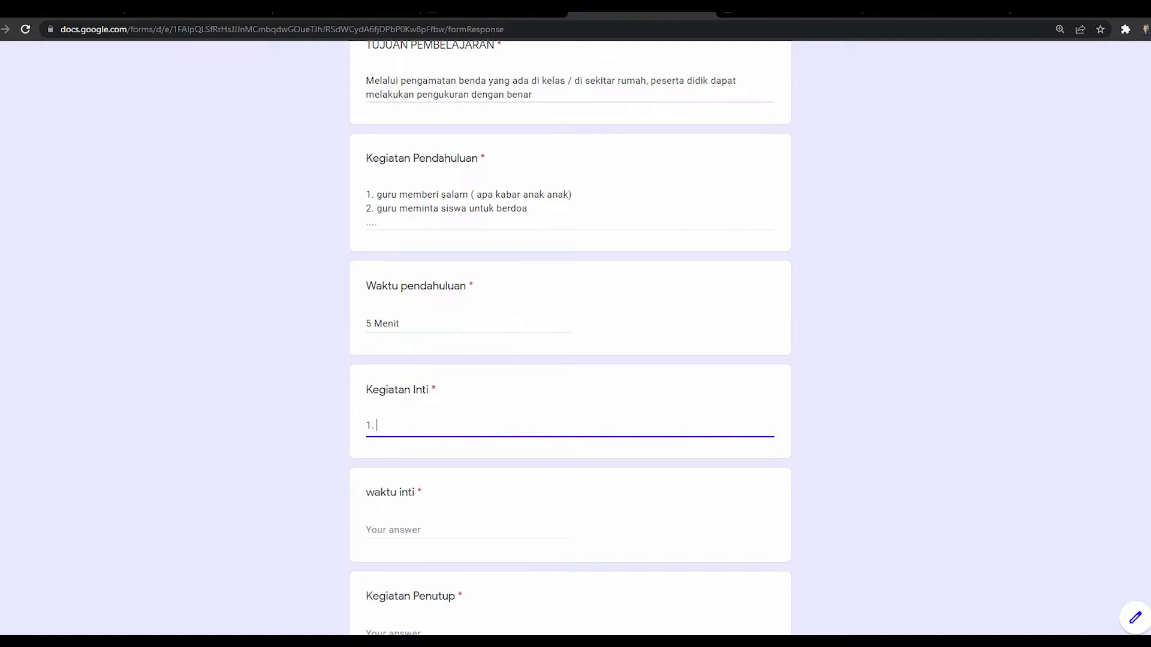
{"action": "type", "text": "guru memastikan siswa sudah paham t"}
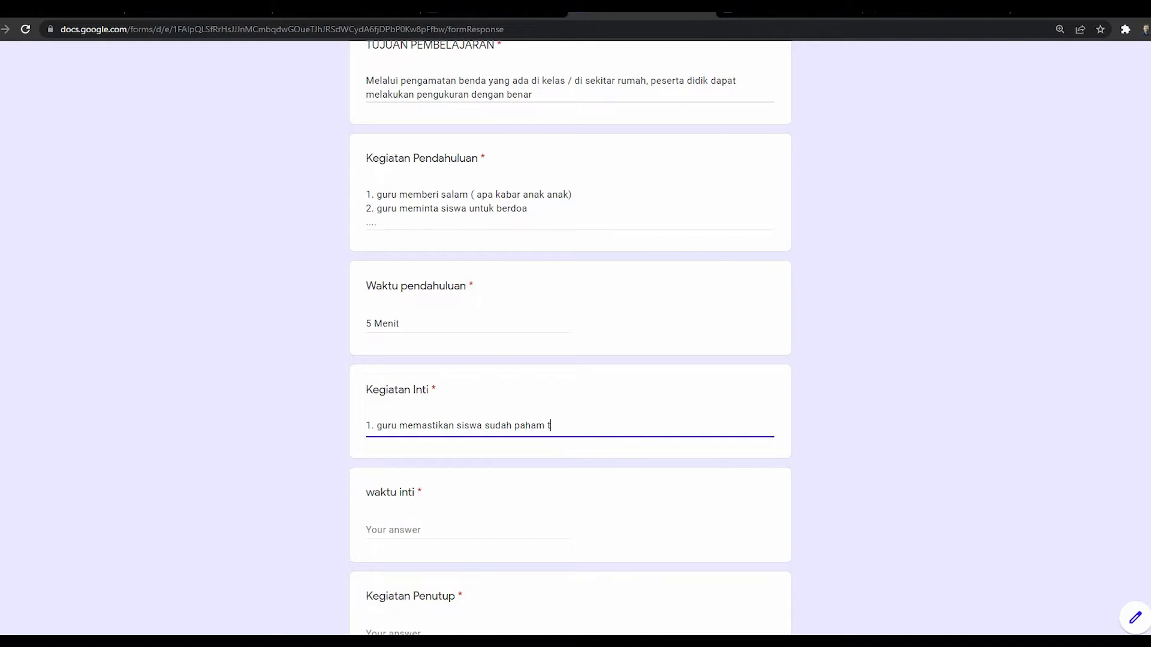
{"action": "type", "text": "ugas masing masing"}
{"action": "key", "text": "Return"}
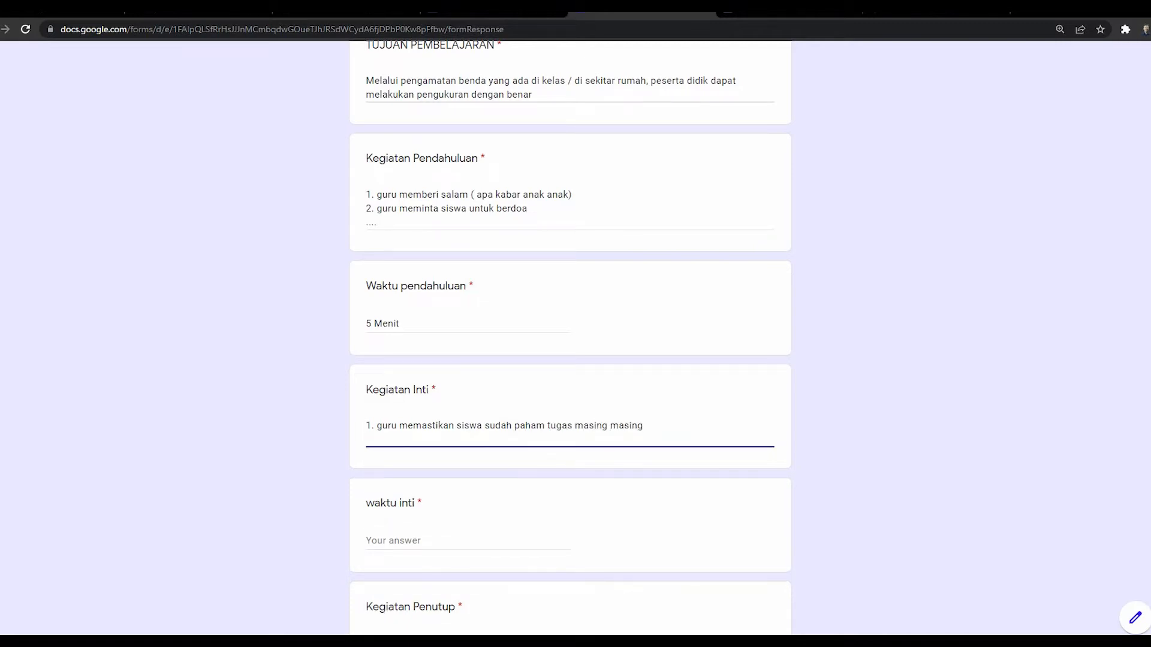
{"action": "type", "text": "2. guru memberi kesempatan "}
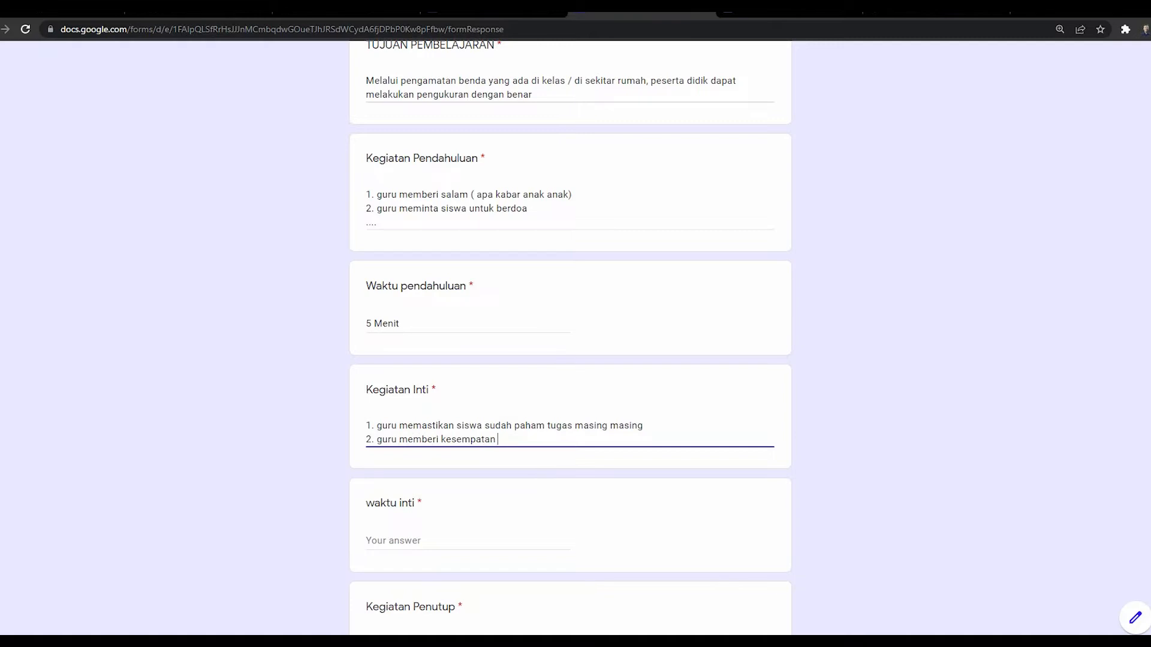
{"action": "type", "text": "dalam kelompok untuk me"}
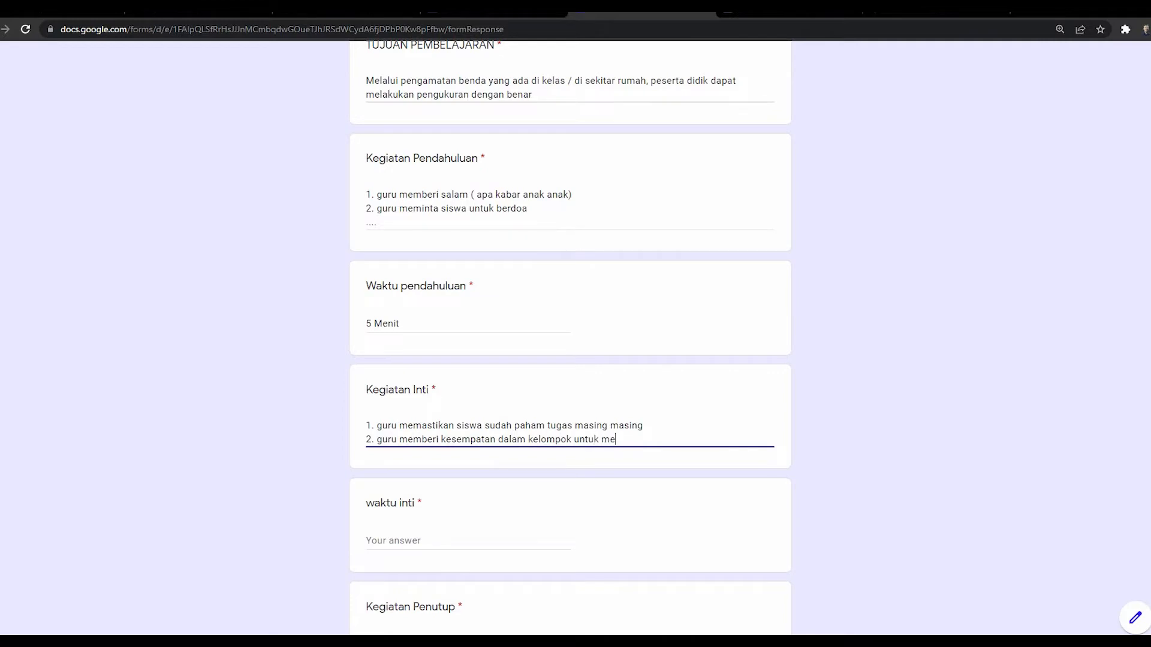
{"action": "type", "text": "ngamati benda yang ada di "}
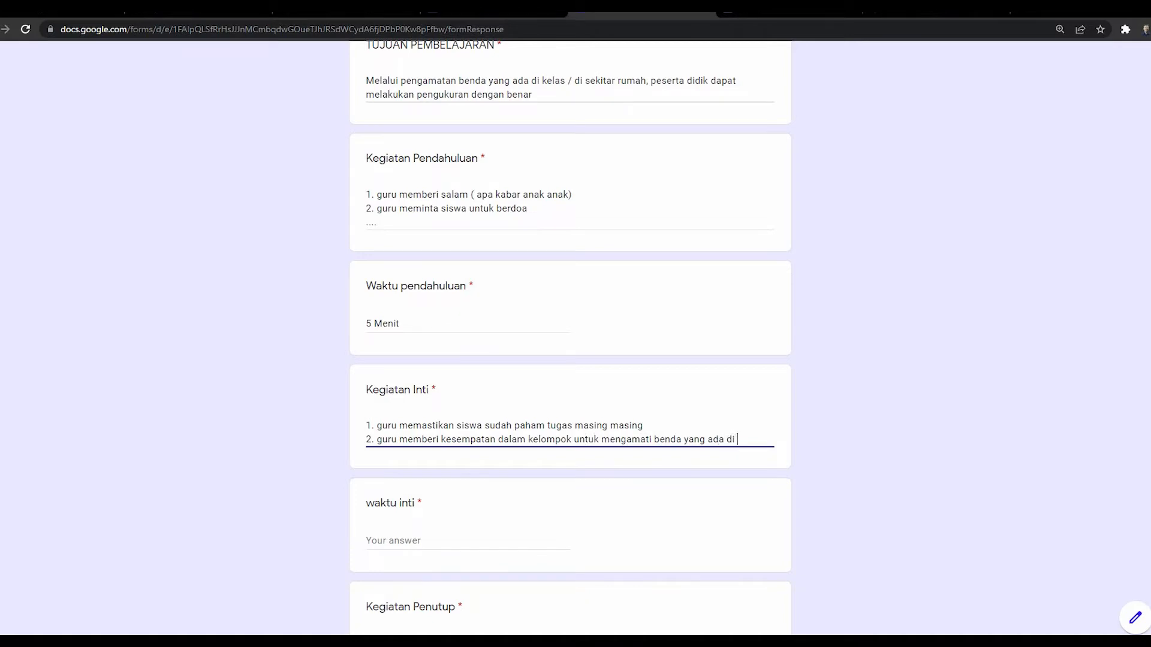
{"action": "type", "text": "lingkungan sekitar"}
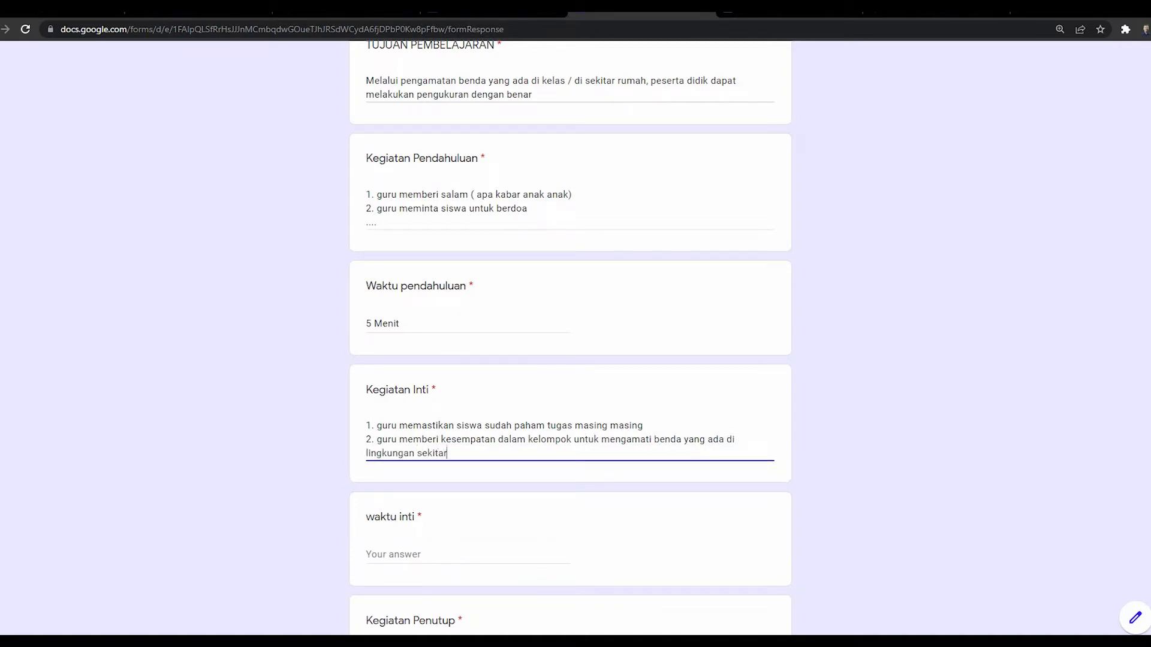
{"action": "key", "text": "Return"}
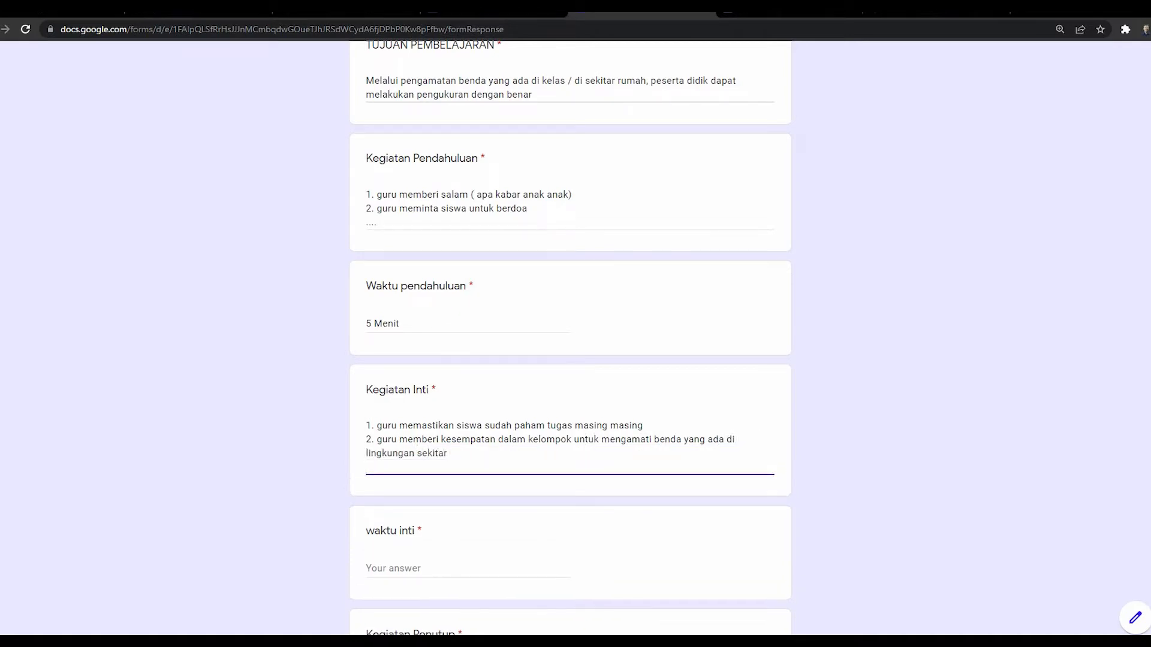
{"action": "type", "text": "3...."}
Step: Set waktu inti to 30 Menit
{"action": "left_click", "coordinate": [432, 568]}
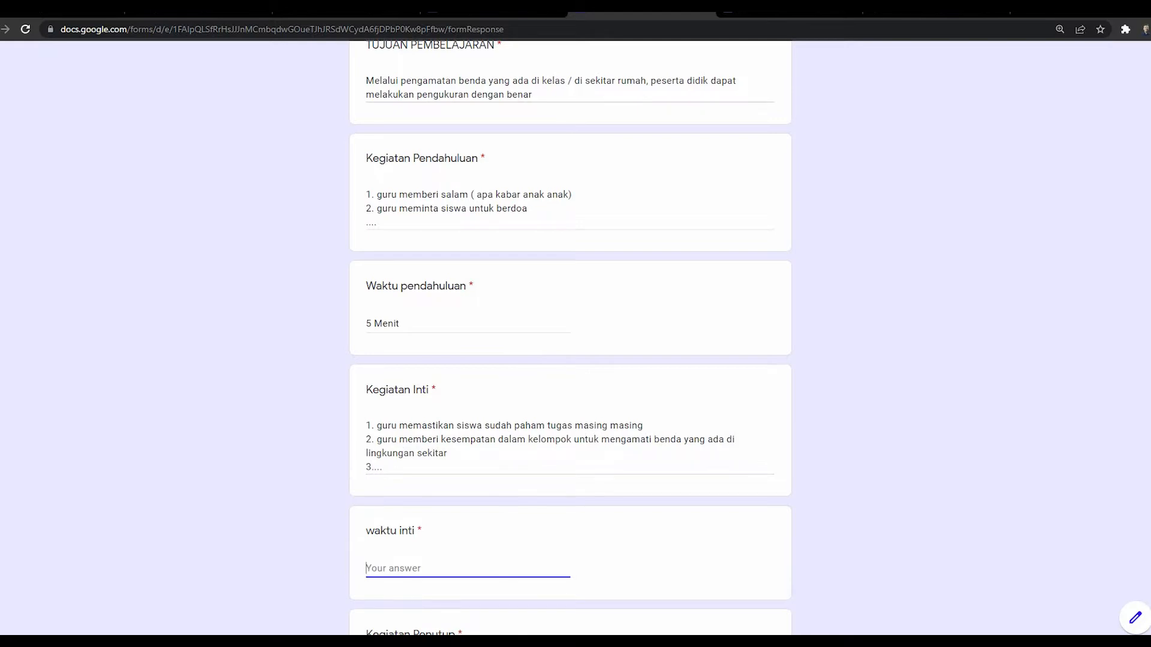
{"action": "type", "text": "30 Menit"}
{"action": "scroll", "coordinate": [569, 336], "scroll_direction": "down", "scroll_amount": 3}
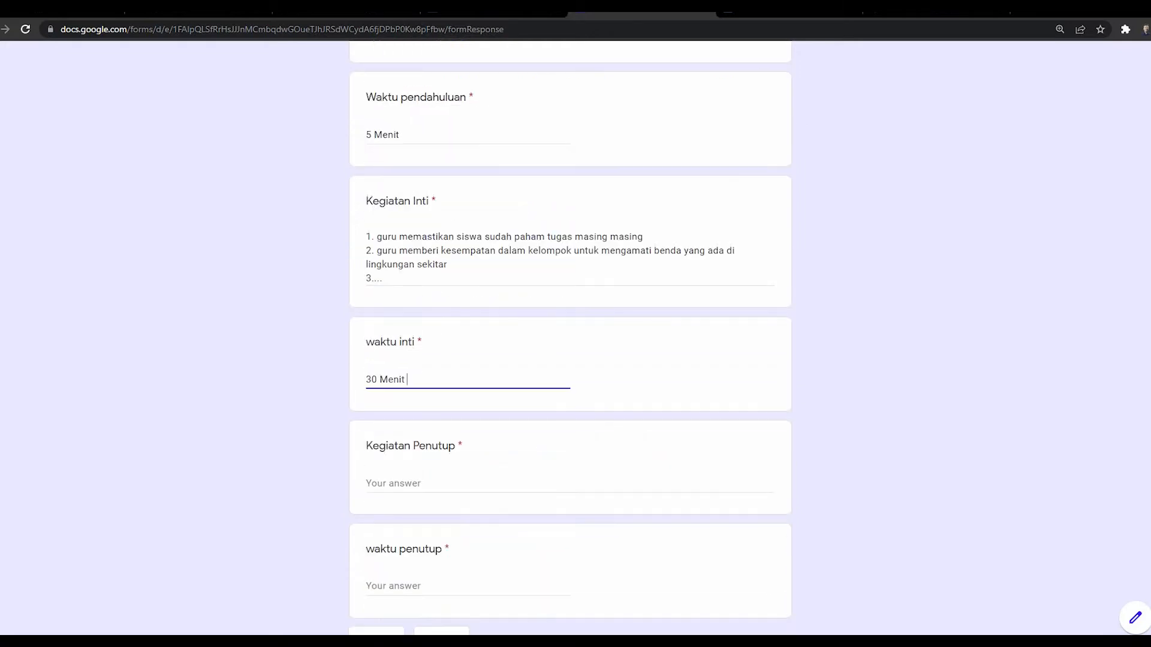
Step: In Kegiatan Penutup, type closing activities 1 (teacher asks about today's lesson) and 2 (teacher and students summarize together)
{"action": "left_click", "coordinate": [393, 484]}
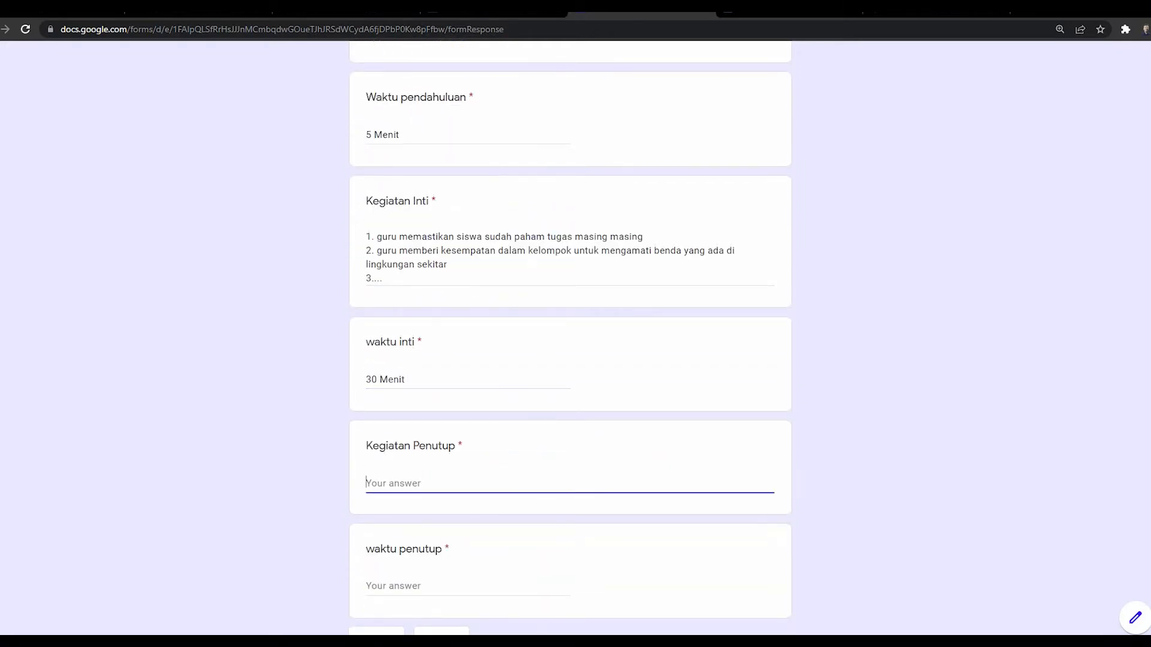
{"action": "type", "text": "1. guru "}
{"action": "type", "text": "memberika"}
{"action": "key", "text": "BackSpace"}
{"action": "key", "text": "BackSpace"}
{"action": "key", "text": "BackSpace"}
{"action": "key", "text": "BackSpace"}
{"action": "key", "text": "BackSpace"}
{"action": "key", "text": "BackSpace"}
{"action": "key", "text": "BackSpace"}
{"action": "type", "text": "namyakan perasaan"}
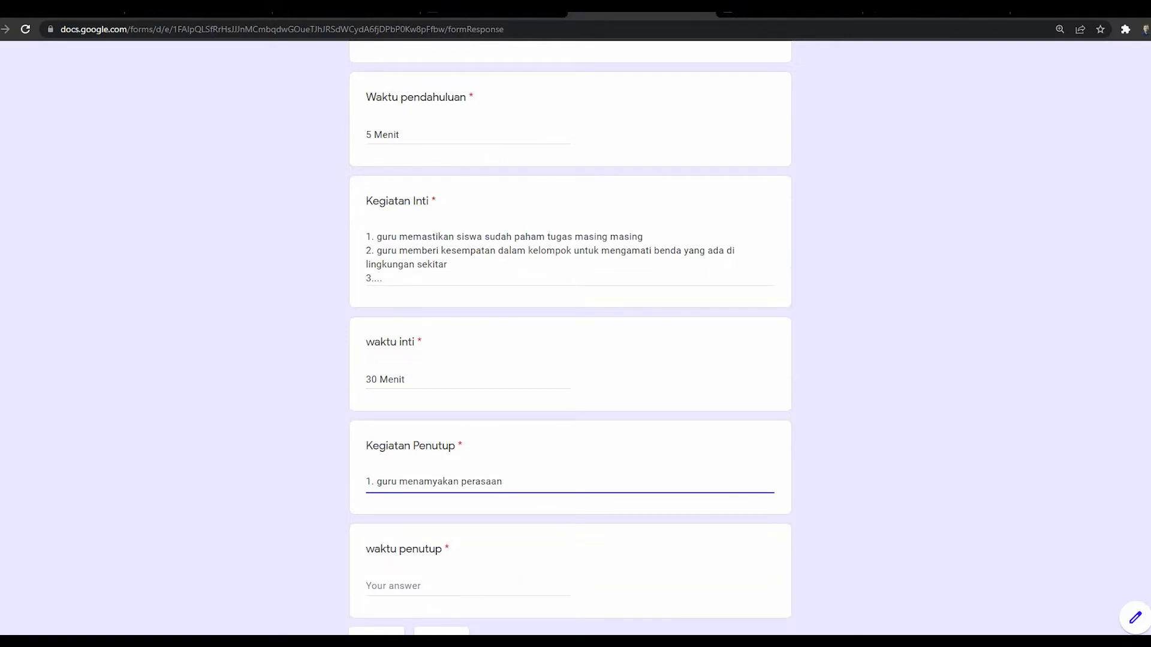
{"action": "key", "text": "Left"}
{"action": "key", "text": "Left"}
{"action": "key", "text": "Left"}
{"action": "key", "text": "Left"}
{"action": "key", "text": "Left"}
{"action": "key", "text": "Left"}
{"action": "key", "text": "Left"}
{"action": "key", "text": "Left"}
{"action": "key", "text": "Left"}
{"action": "key", "text": "Left"}
{"action": "key", "text": "Left"}
{"action": "key", "text": "Left"}
{"action": "key", "text": "Left"}
{"action": "key", "text": "BackSpace"}
{"action": "type", "text": "n"}
{"action": "key", "text": "Right"}
{"action": "key", "text": "Right"}
{"action": "key", "text": "Right"}
{"action": "key", "text": "Right"}
{"action": "key", "text": "Right"}
{"action": "key", "text": "Right"}
{"action": "type", "text": "pembelajaran hari ini"}
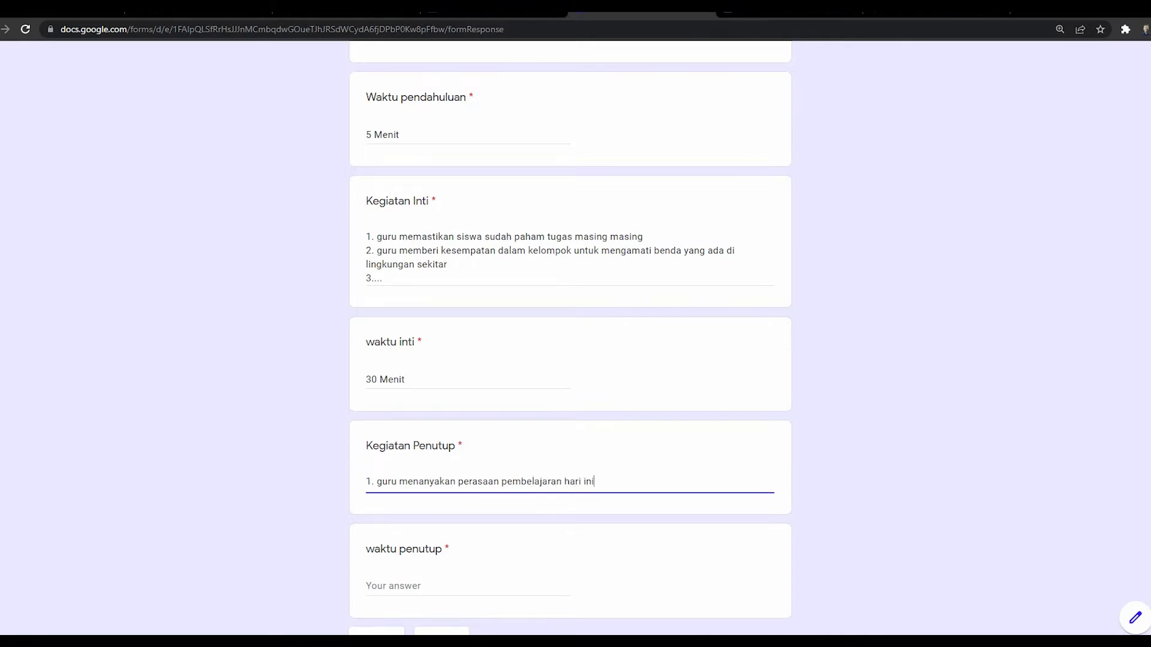
{"action": "key", "text": "Return"}
{"action": "type", "text": "2"}
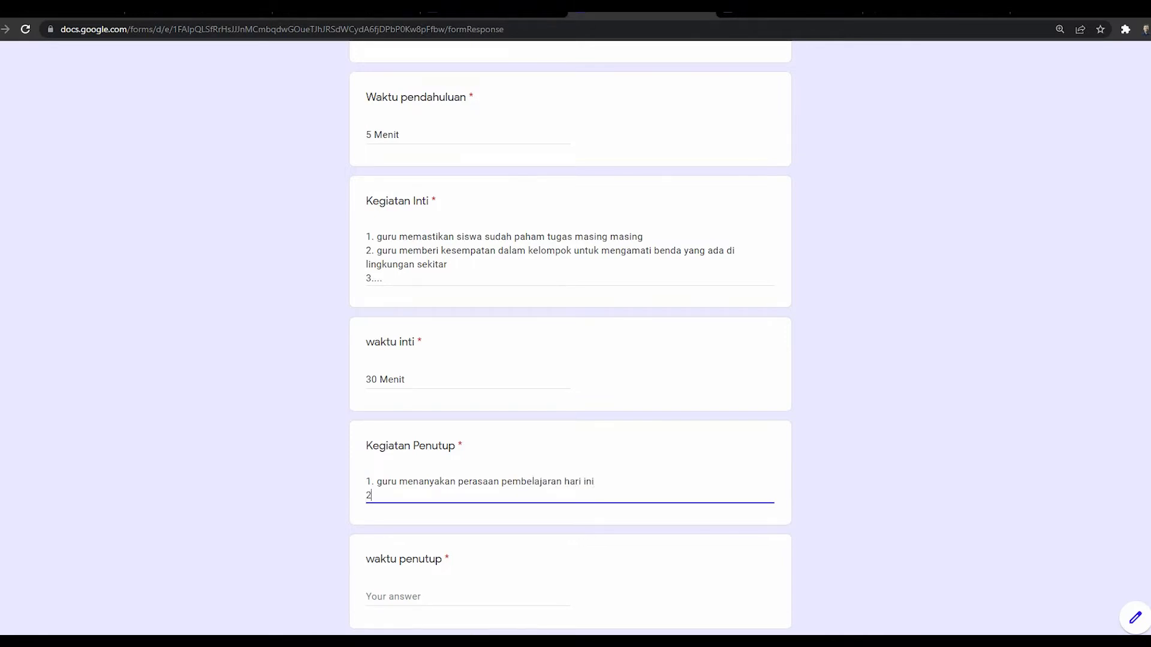
{"action": "type", "text": ". guru"}
{"action": "type", "text": "dan "}
{"action": "type", "text": "pese"}
{"action": "key", "text": "BackSpace"}
{"action": "key", "text": "BackSpace"}
{"action": "key", "text": "BackSpace"}
{"action": "key", "text": "BackSpace"}
{"action": "type", "text": "siswa bersama s"}
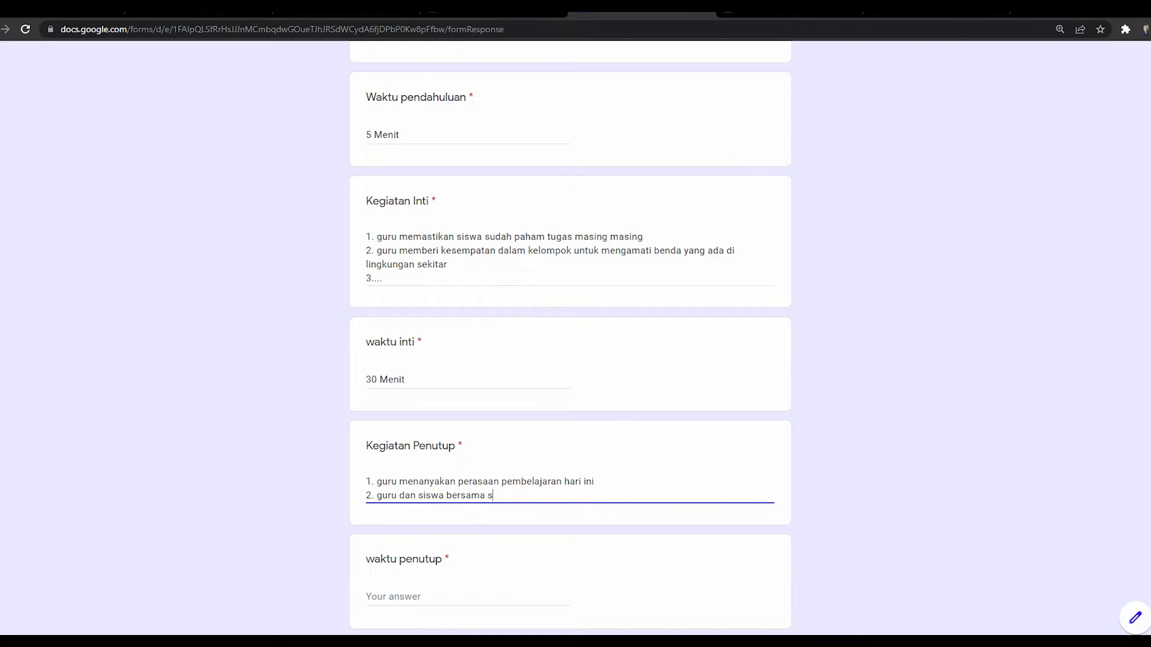
{"action": "type", "text": "ama mera"}
{"action": "type", "text": "ngkum"}
Step: Add '3. guru memberi penguatan', '4. peserta didik diberi penugasan' and a final '5...' line
{"action": "key", "text": "Return"}
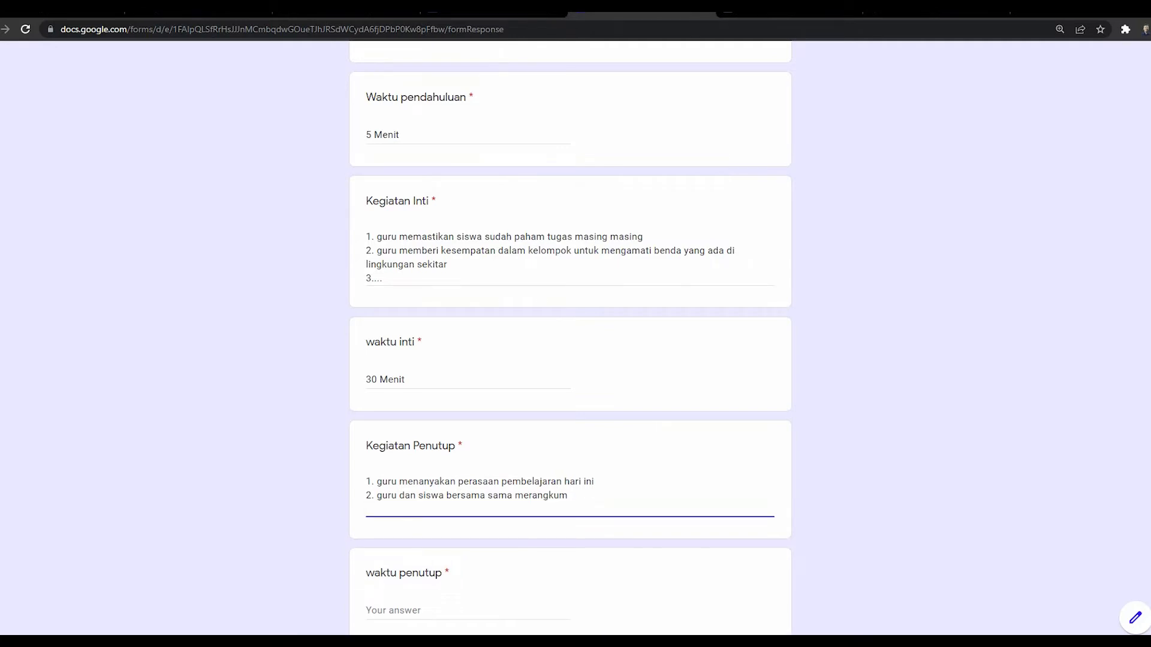
{"action": "type", "text": "3. guru memberi penguatan"}
{"action": "key", "text": "Return"}
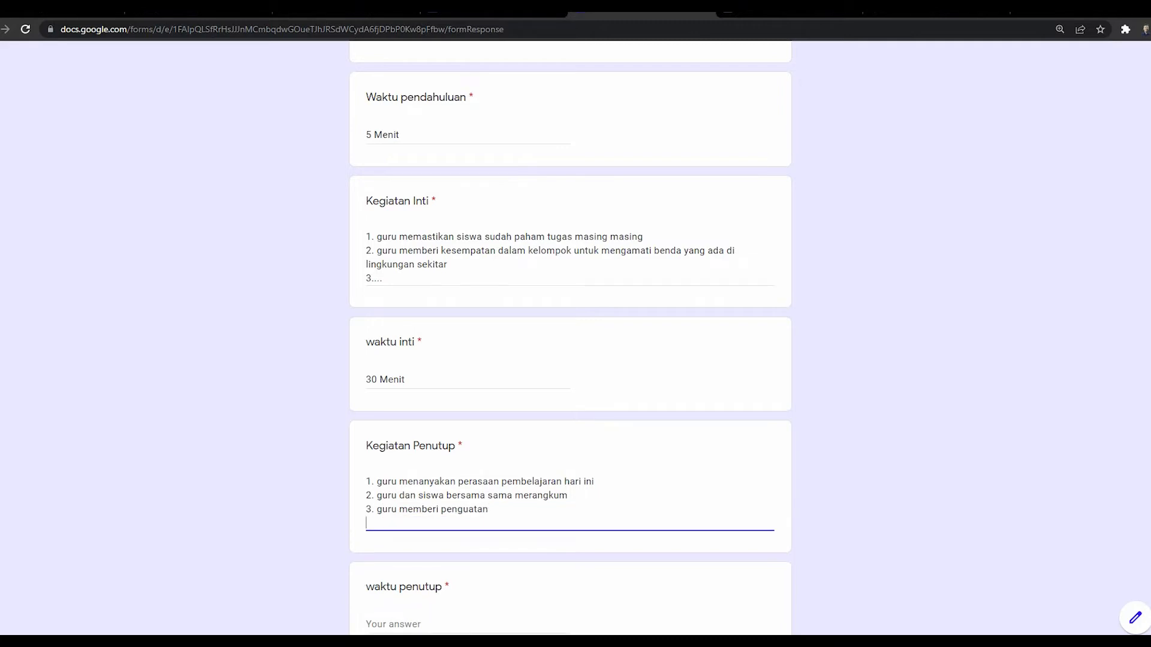
{"action": "type", "text": "4. peserta didik diberi penugasan"}
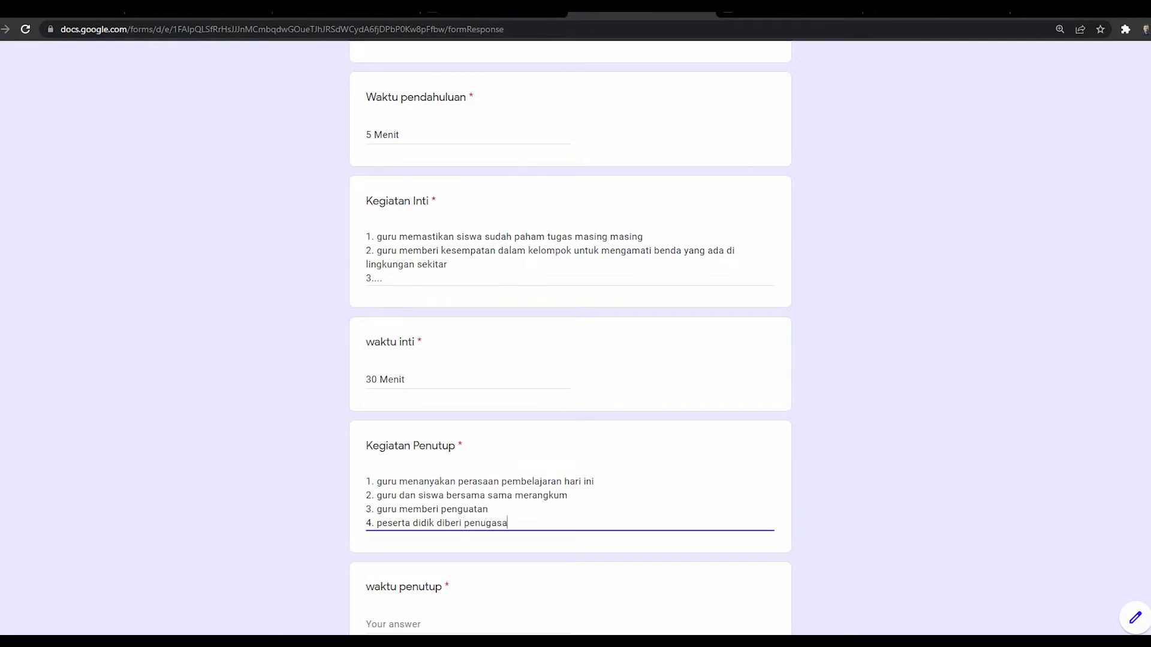
{"action": "key", "text": "Return"}
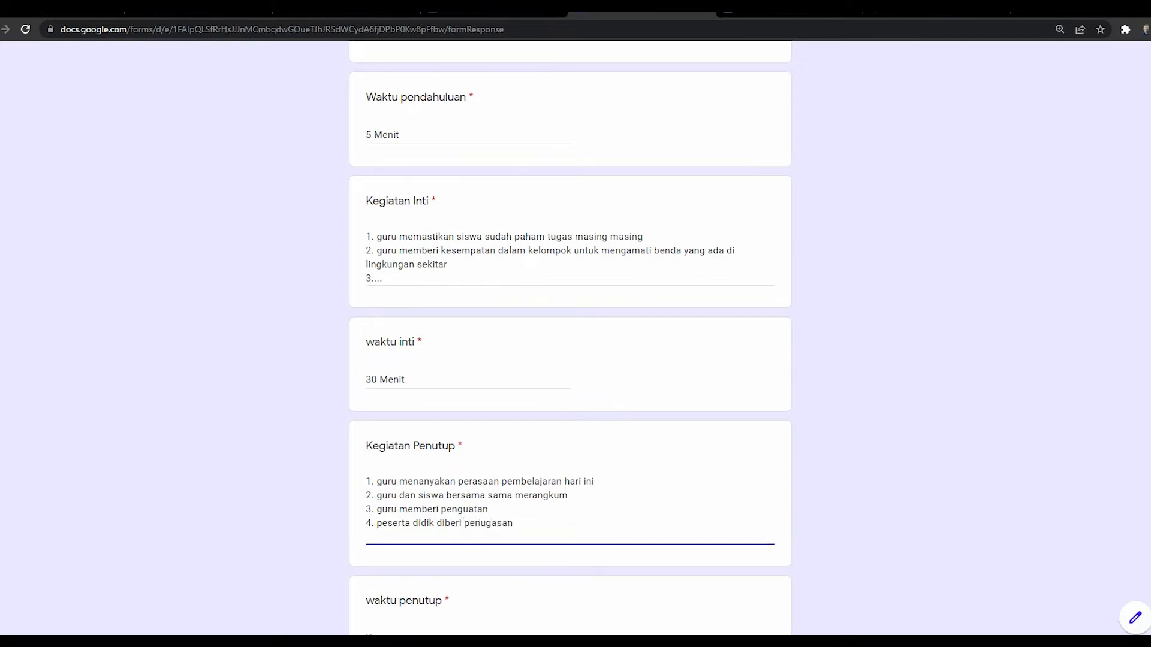
{"action": "type", "text": "5..."}
{"action": "key", "text": "Return"}
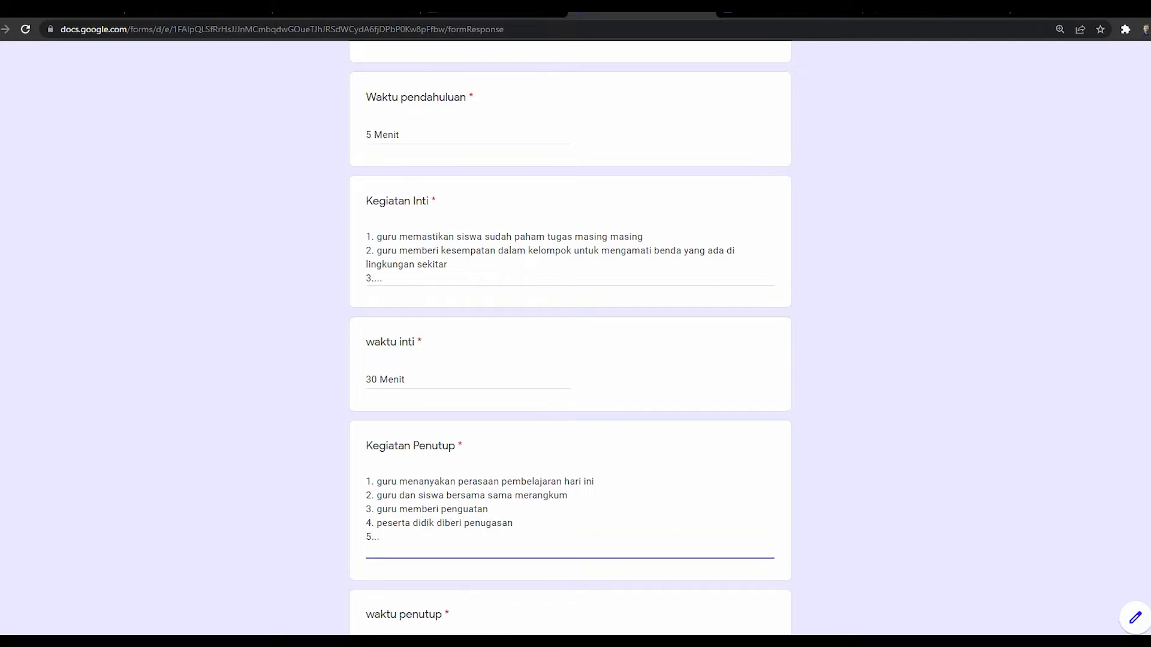
{"action": "key", "text": "BackSpace"}
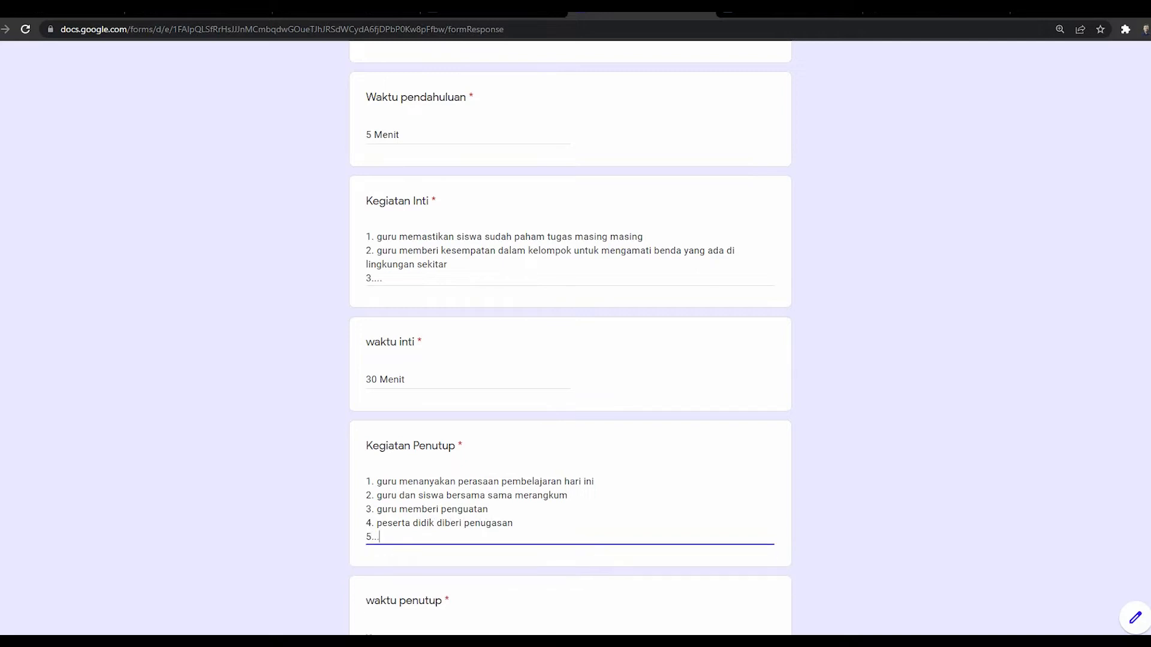
Step: Enter '10 Menit' as the waktu penutup answer
{"action": "scroll", "coordinate": [570, 335], "scroll_direction": "down", "scroll_amount": 3}
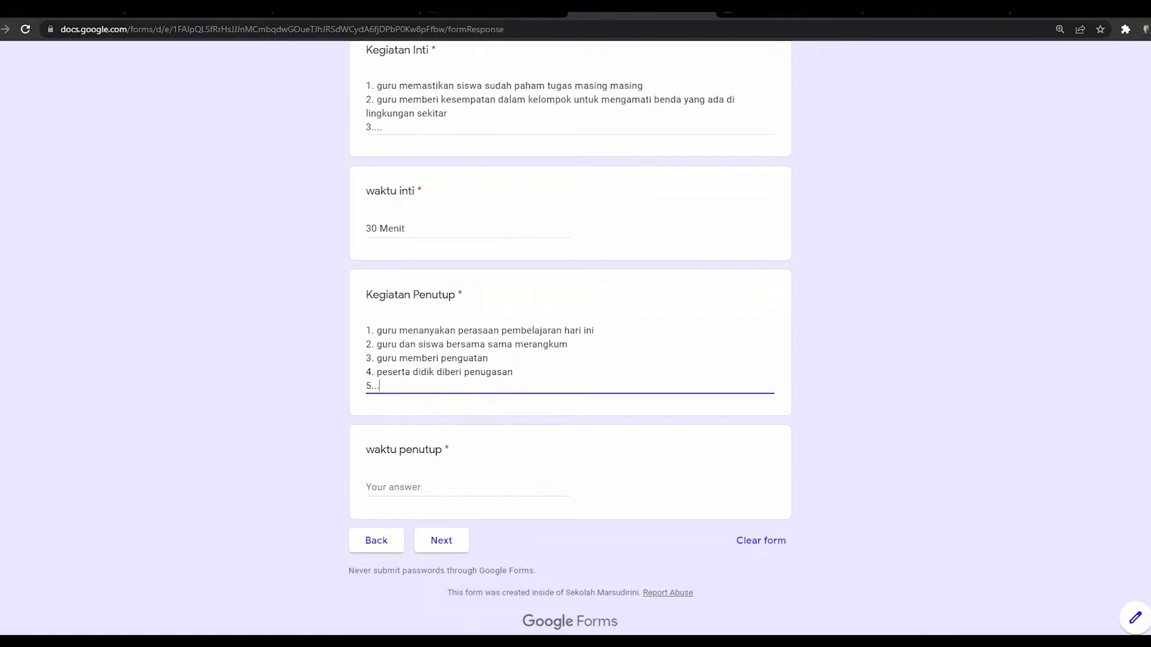
{"action": "left_click", "coordinate": [407, 487]}
{"action": "type", "text": "10"}
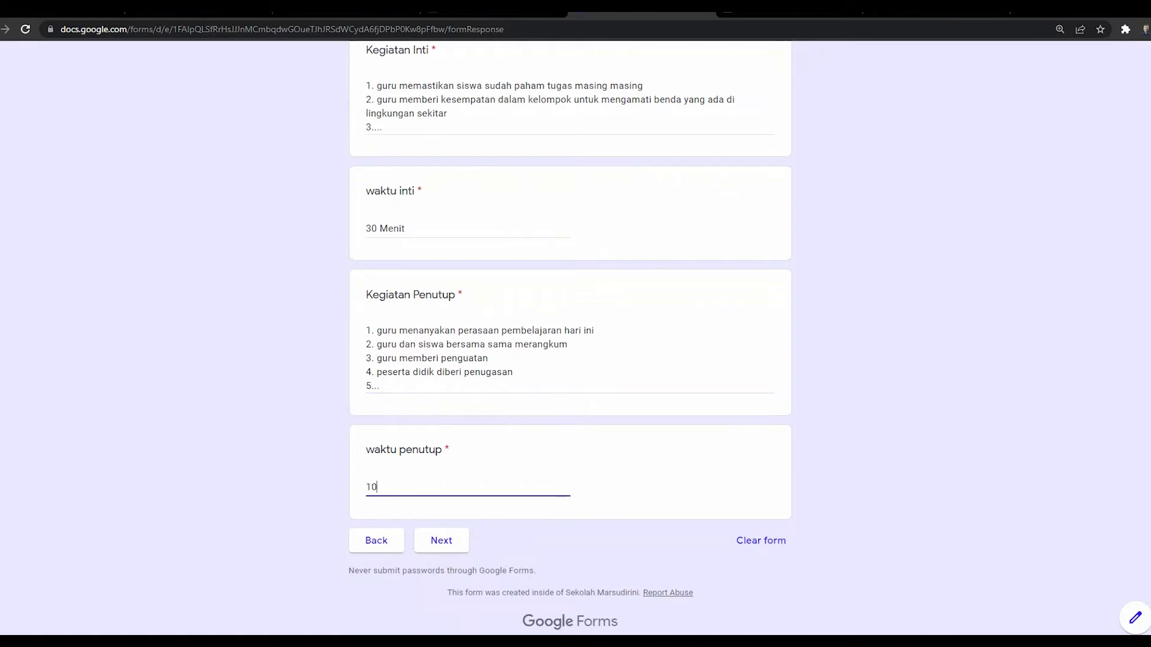
{"action": "type", "text": " Menit"}
Step: On the PENILAIAN page pick Penugasan, Jurnal (replacing Observasi) and Portofolio, then advance to KOTA DLL
{"action": "left_click", "coordinate": [441, 541]}
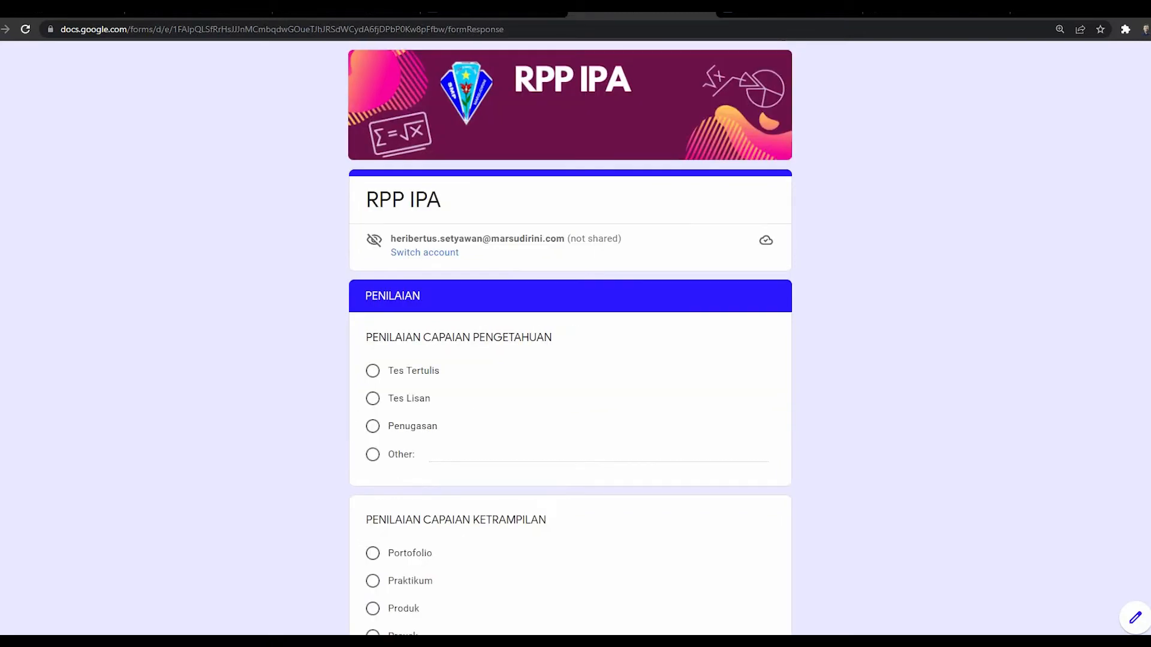
{"action": "scroll", "coordinate": [570, 335], "scroll_direction": "down", "scroll_amount": 3}
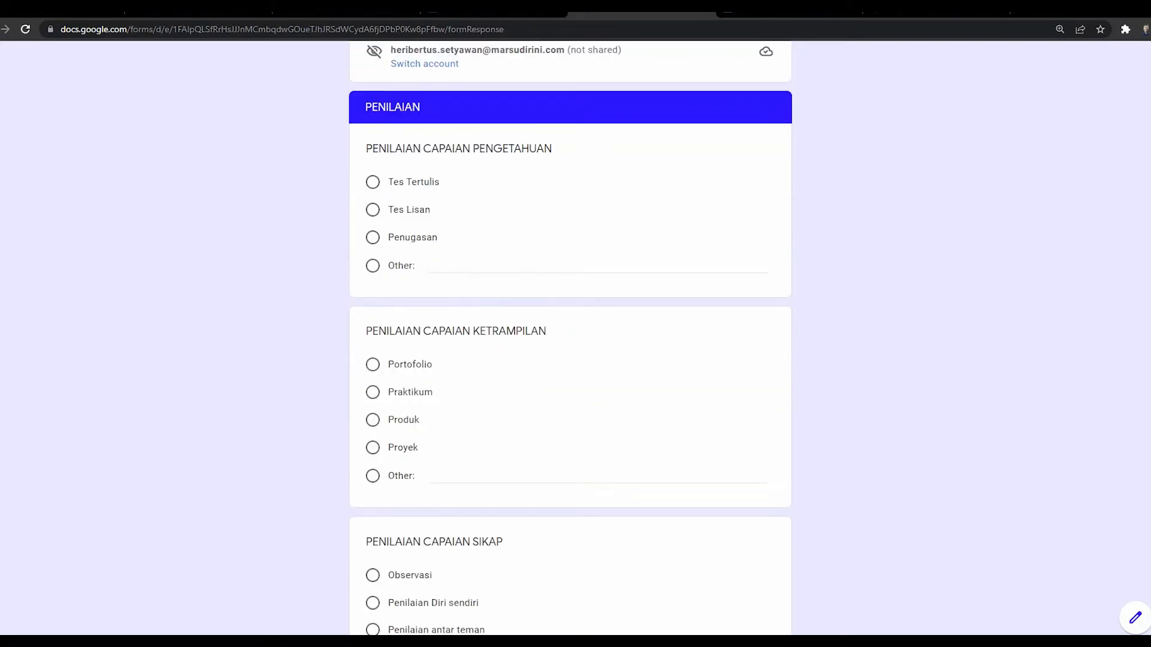
{"action": "left_click", "coordinate": [373, 237]}
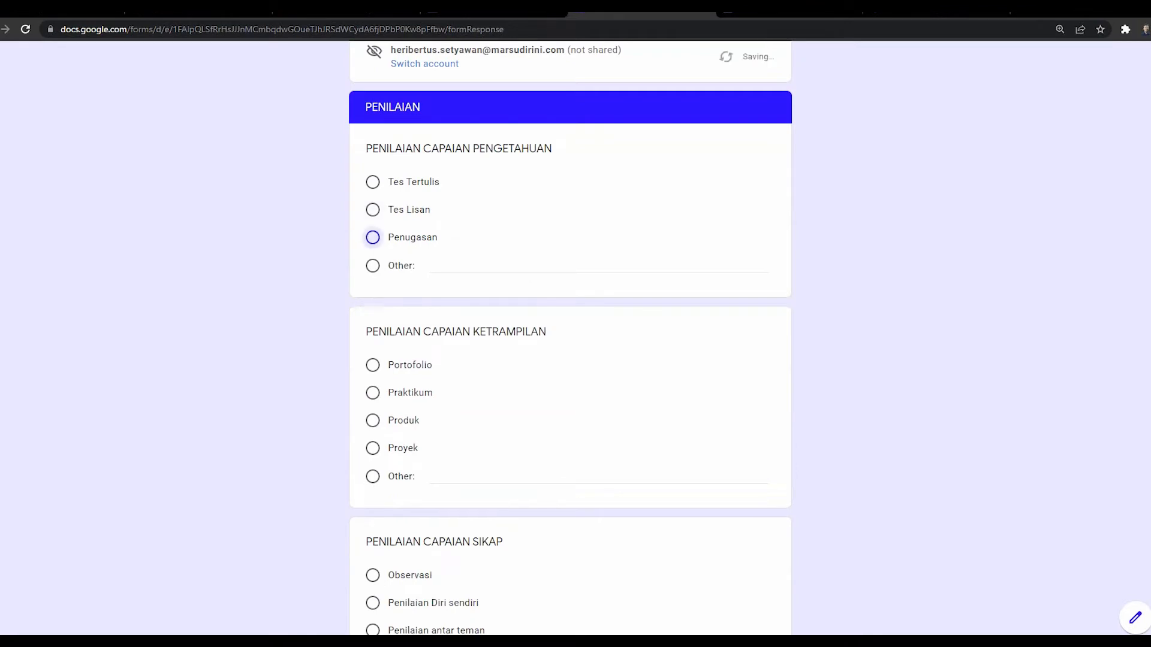
{"action": "scroll", "coordinate": [570, 335], "scroll_direction": "down", "scroll_amount": 1}
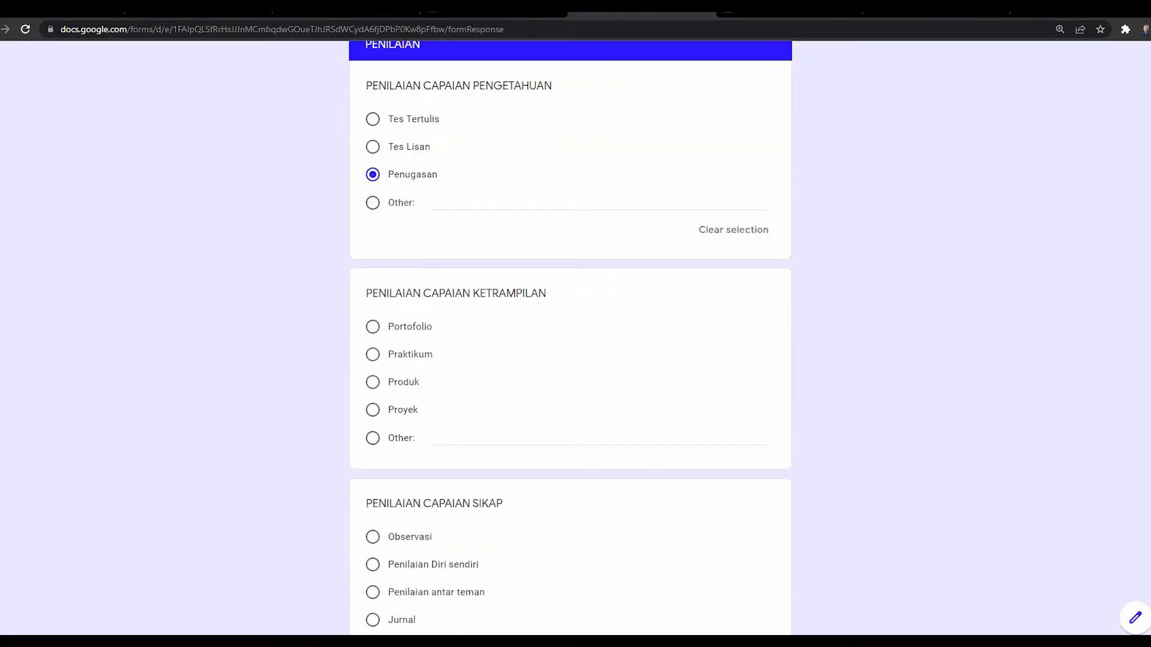
{"action": "scroll", "coordinate": [570, 336], "scroll_direction": "down", "scroll_amount": 2}
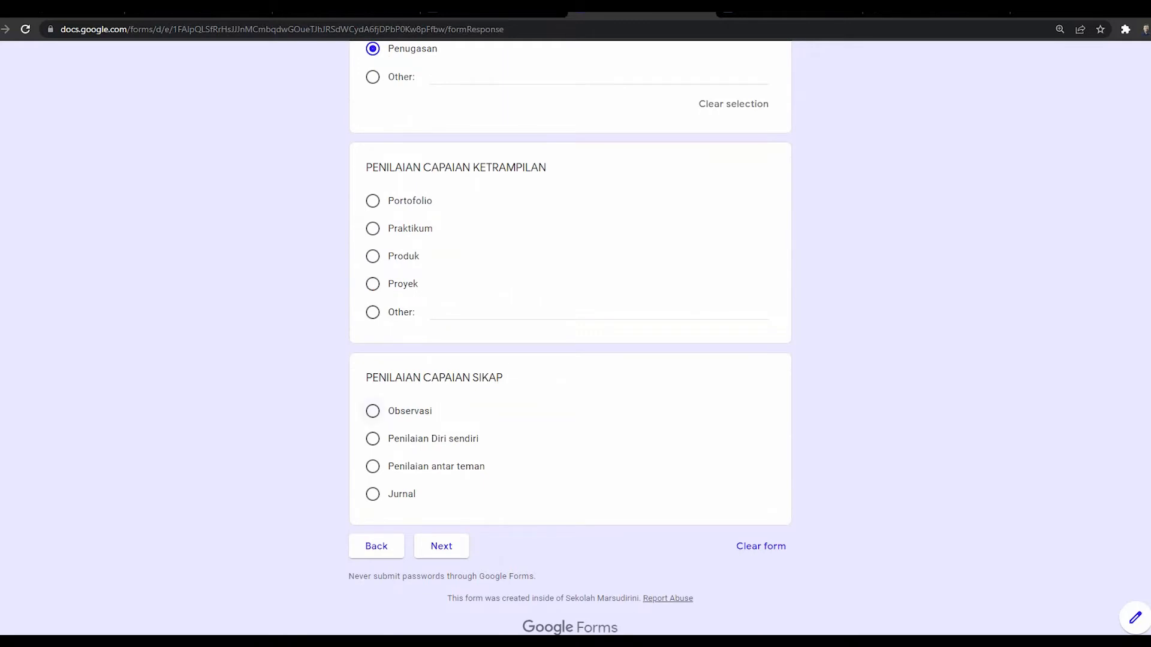
{"action": "left_click", "coordinate": [372, 412]}
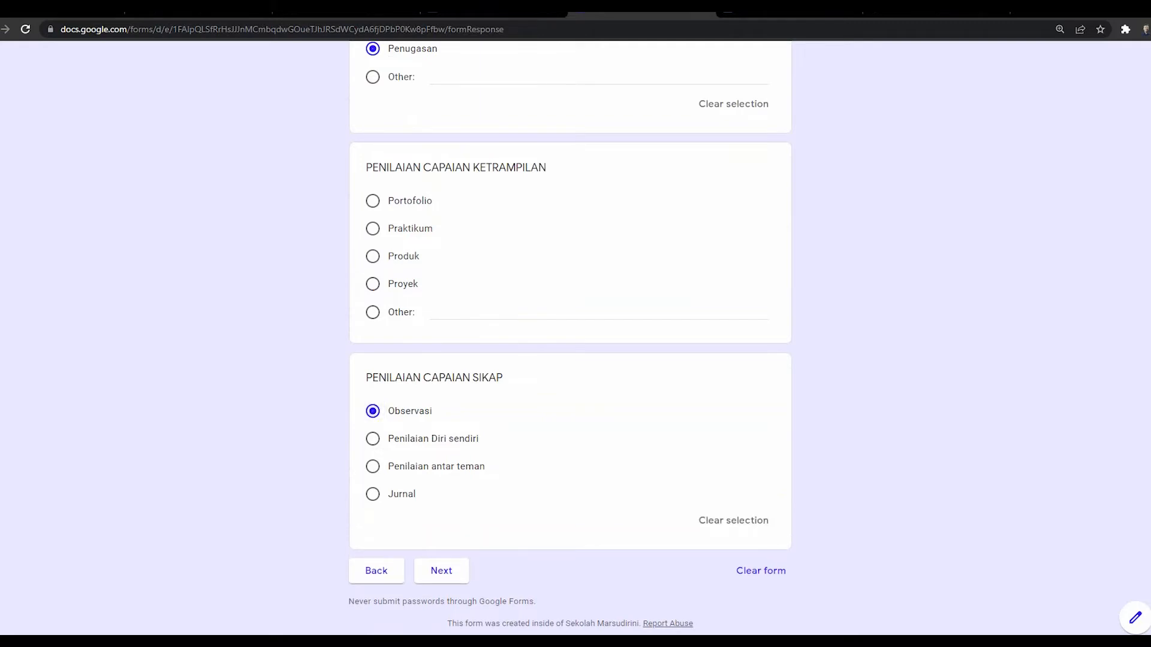
{"action": "left_click", "coordinate": [373, 495]}
{"action": "left_click", "coordinate": [373, 201]}
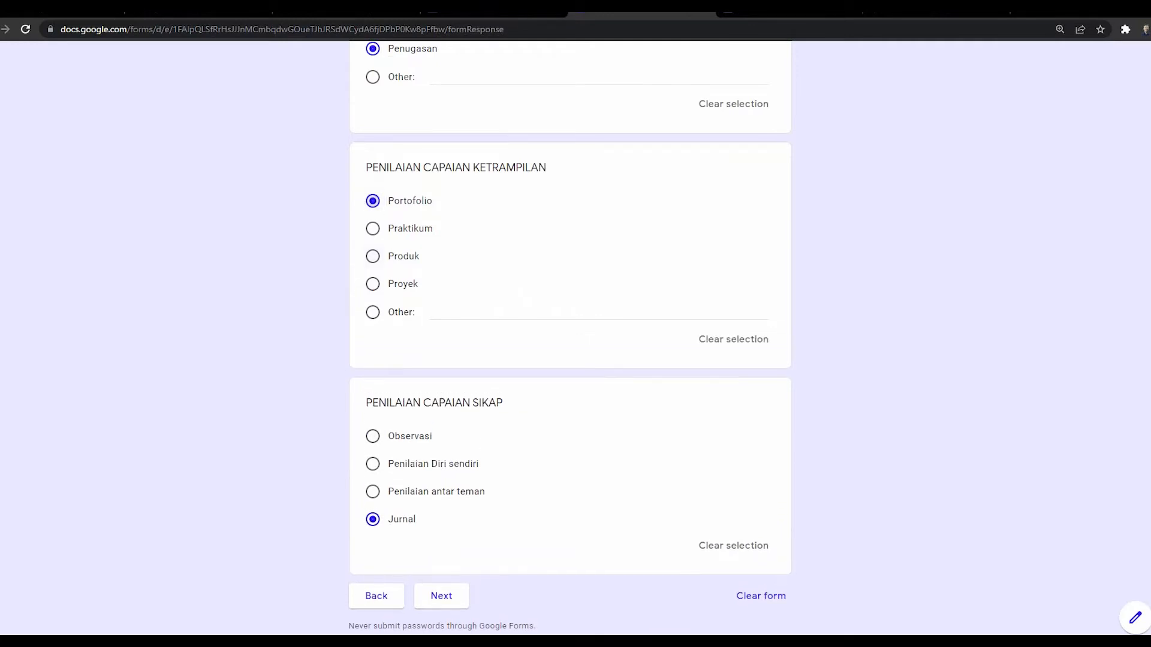
{"action": "scroll", "coordinate": [569, 336], "scroll_direction": "down", "scroll_amount": 1}
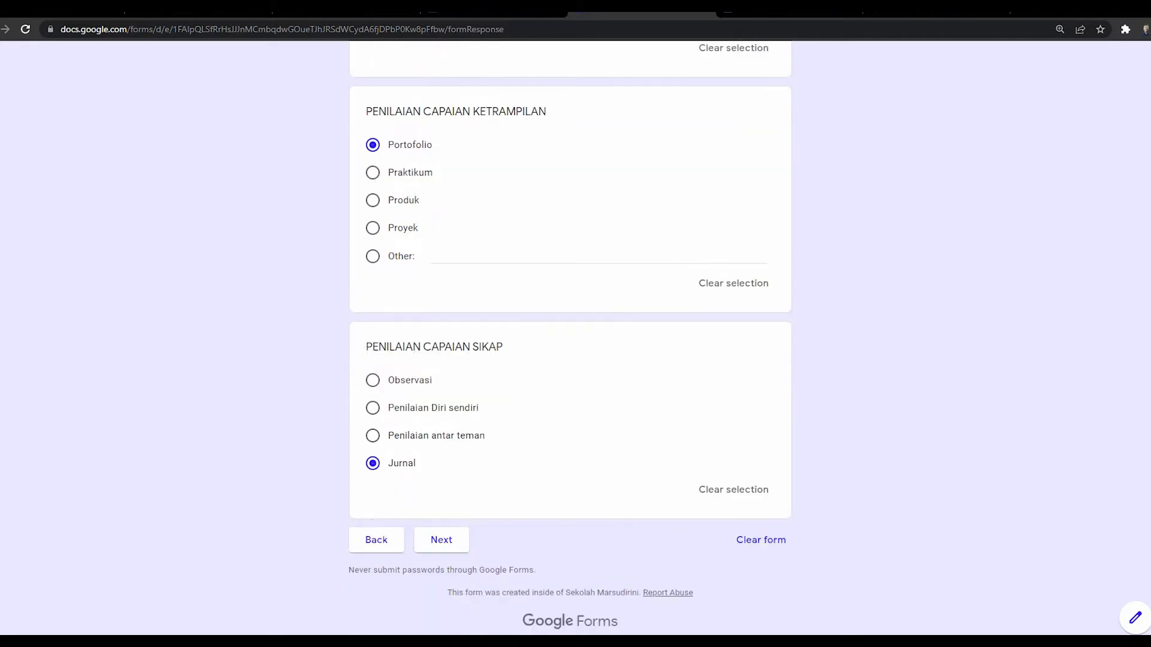
{"action": "left_click", "coordinate": [441, 539]}
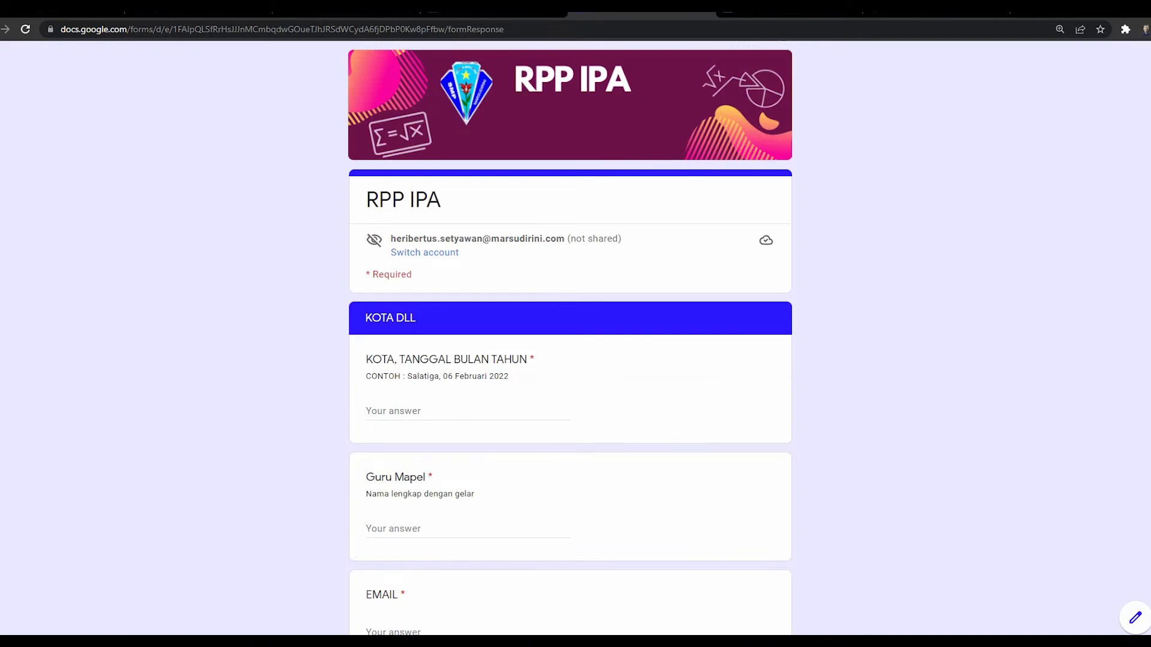
Step: Enter 'Magelang, 2 Juni 2021' for KOTA, TANGGAL BULAN TAHUN, correcting the initially typed 19 Februari
{"action": "left_click", "coordinate": [395, 411]}
{"action": "scroll", "coordinate": [570, 335], "scroll_direction": "down", "scroll_amount": 2}
{"action": "scroll", "coordinate": [569, 336], "scroll_direction": "down", "scroll_amount": 2}
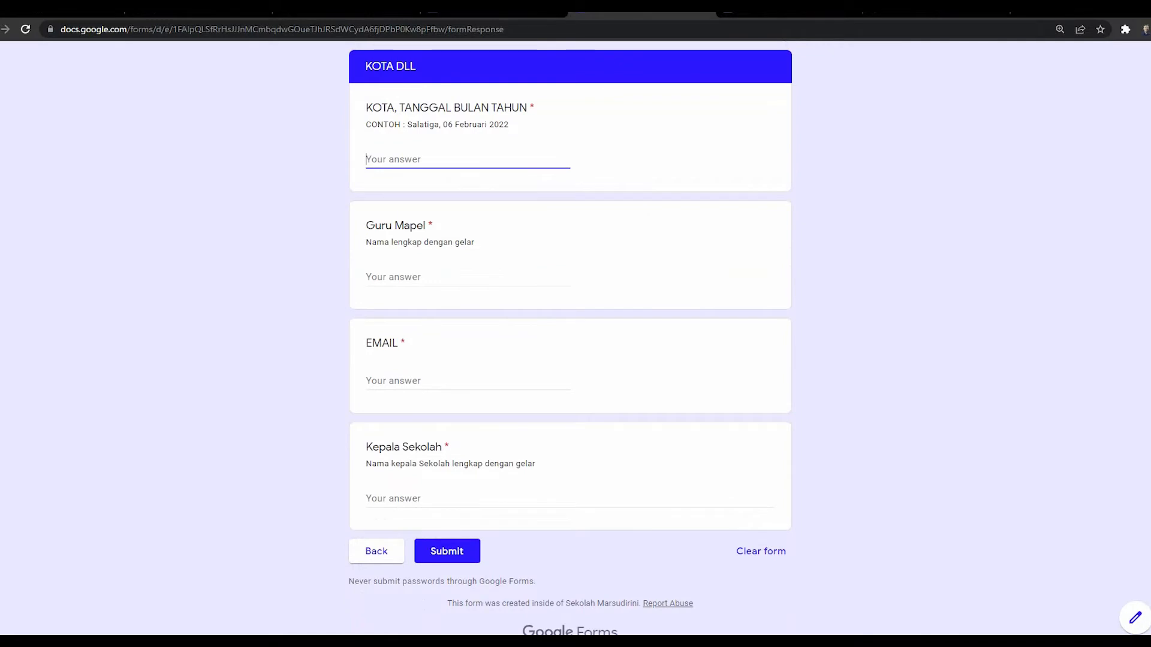
{"action": "type", "text": "Magelang, 19 Februari 20"}
{"action": "left_click", "coordinate": [414, 160]}
{"action": "key", "text": "Delete"}
{"action": "key", "text": "Delete"}
{"action": "type", "text": "2"}
{"action": "key", "text": "ctrl+shift+Right"}
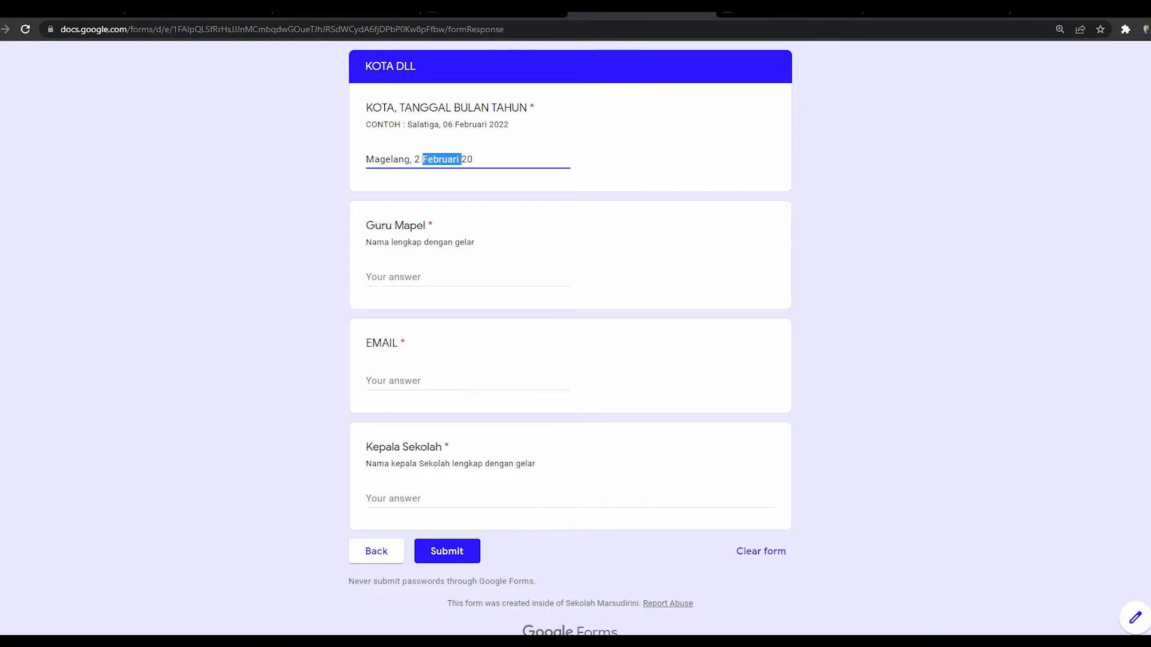
{"action": "type", "text": "Juni 2021"}
{"action": "key", "text": "Tab"}
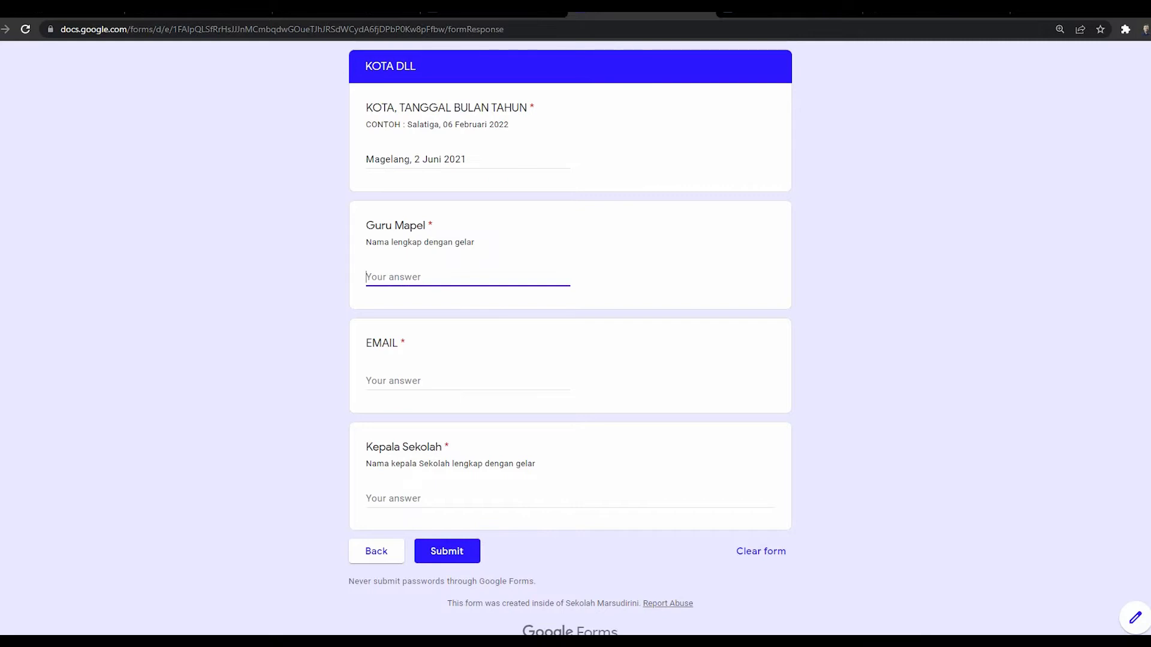
Step: Enter the subject teacher's name, '-' for EMAIL and the headmaster's name, then submit the response
{"action": "key", "text": "Tab"}
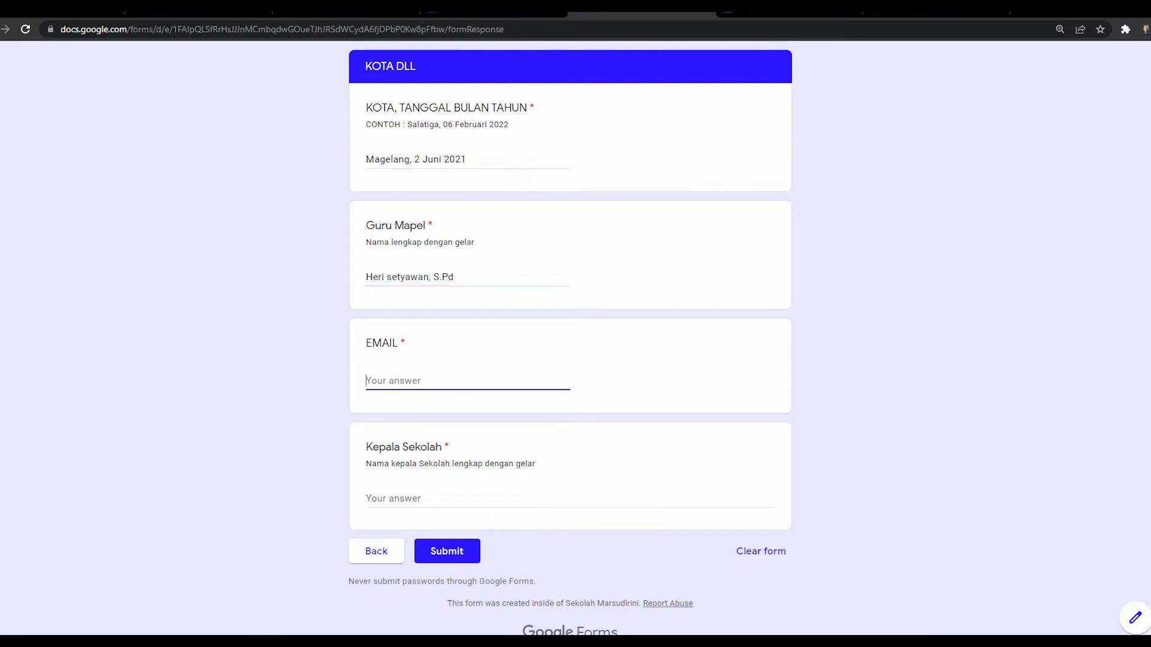
{"action": "type", "text": "-"}
{"action": "key", "text": "Tab"}
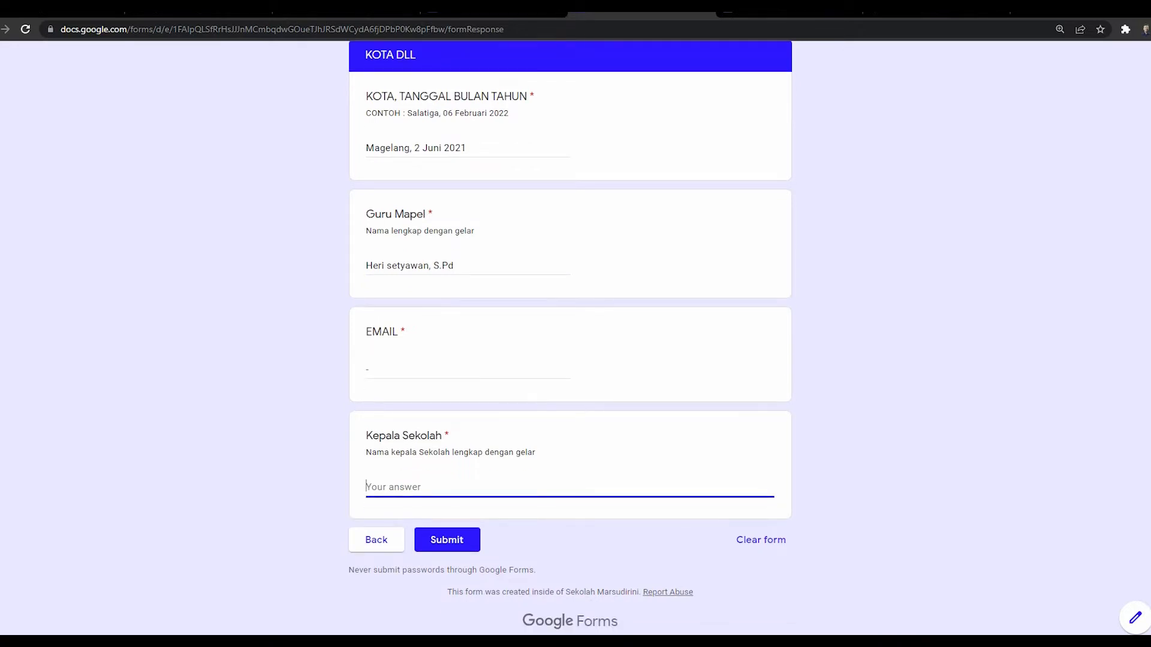
{"action": "type", "text": "Andika ,"}
{"action": "key", "text": "BackSpace"}
{"action": "type", "text": "S.Pd, "}
{"action": "type", "text": "M.Pd"}
{"action": "type", "text": "."}
{"action": "scroll", "coordinate": [569, 338], "scroll_direction": "up", "scroll_amount": 2}
{"action": "scroll", "coordinate": [569, 338], "scroll_direction": "down", "scroll_amount": 3}
{"action": "left_click", "coordinate": [447, 540]}
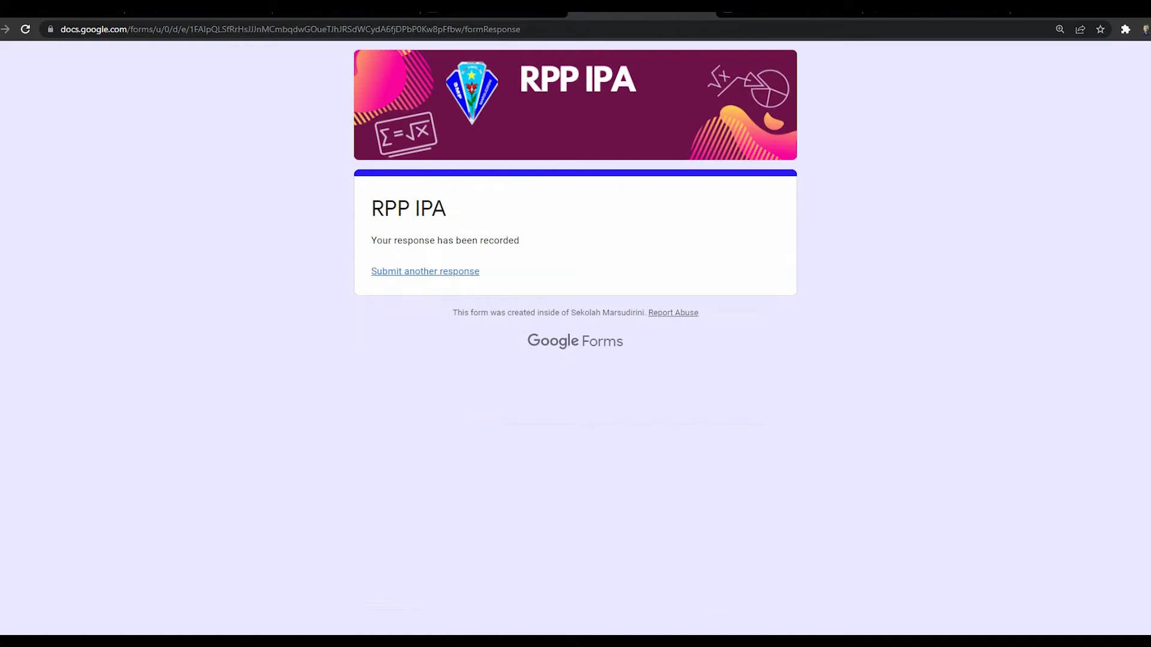
Step: Close the confirmation page and create a new linked spreadsheet from the form's Responses tab
{"action": "left_click", "coordinate": [366, 8]}
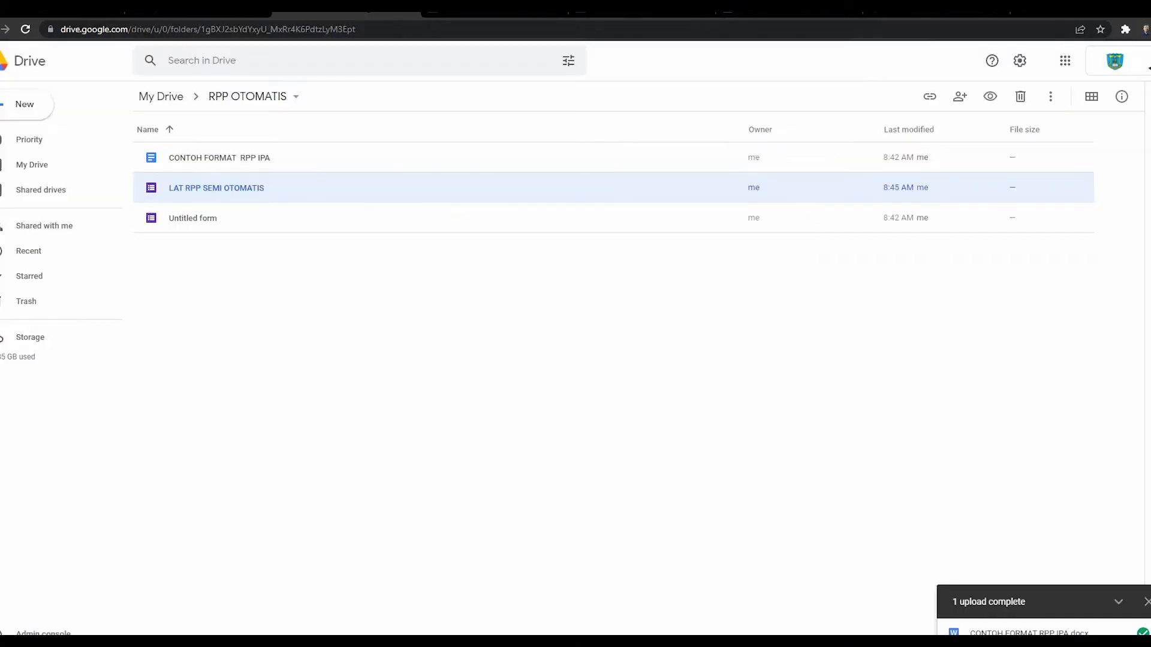
{"action": "left_click", "coordinate": [635, 9]}
{"action": "left_click", "coordinate": [705, 8]}
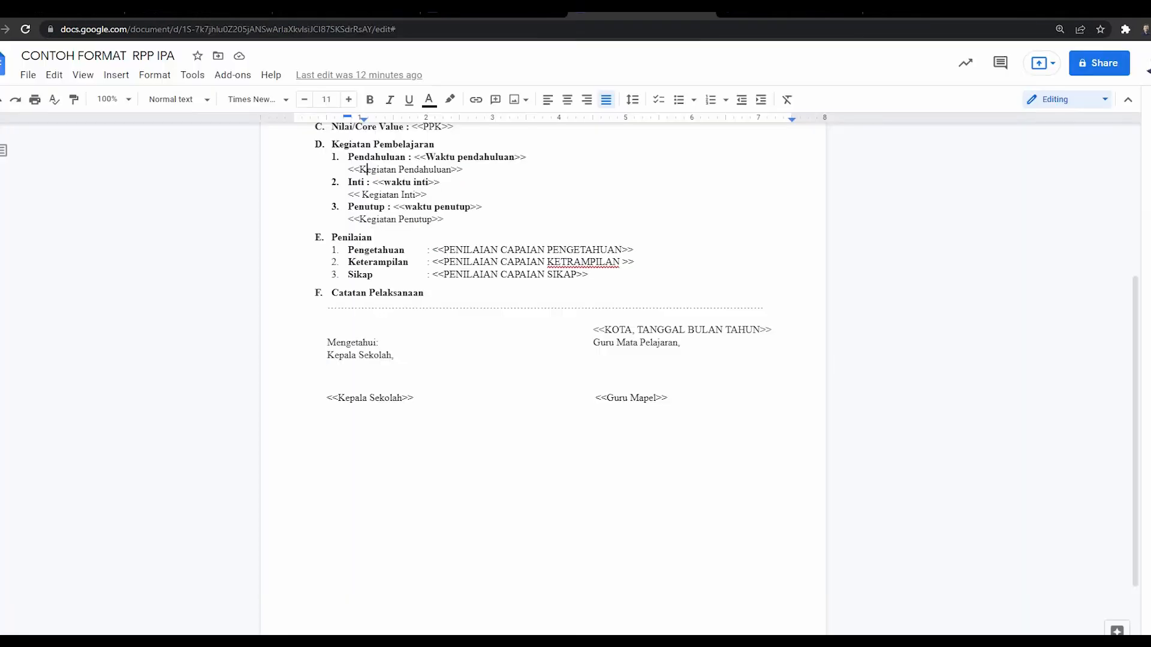
{"action": "left_click", "coordinate": [494, 8]}
{"action": "left_click", "coordinate": [565, 102]}
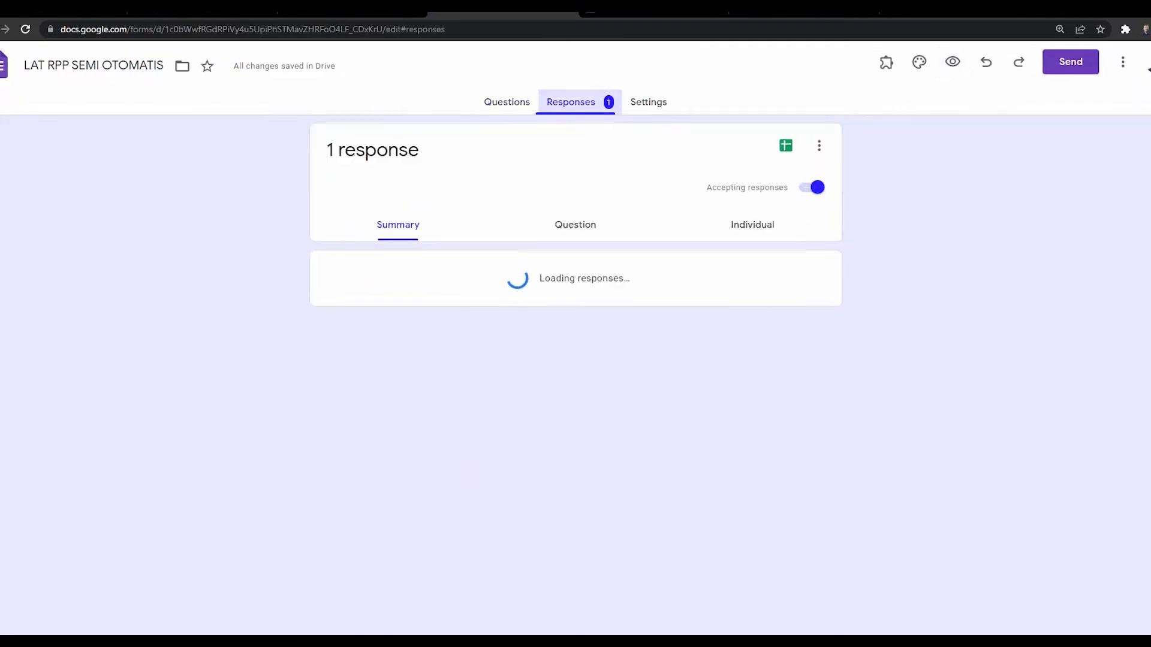
{"action": "left_click", "coordinate": [780, 145]}
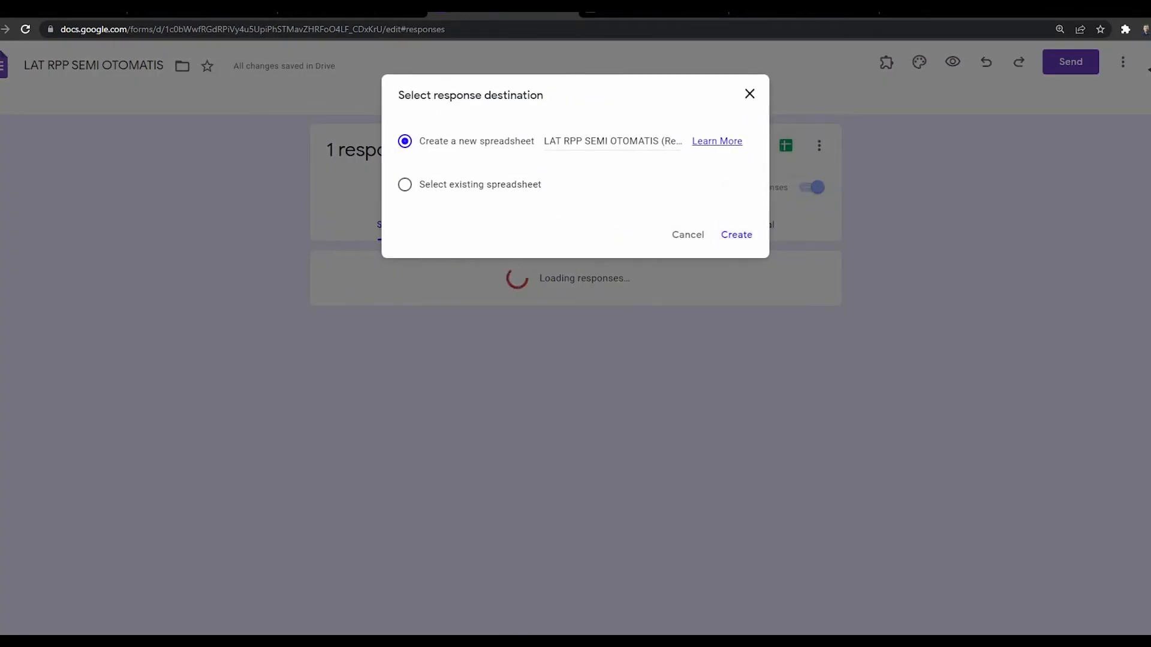
{"action": "left_click", "coordinate": [736, 235]}
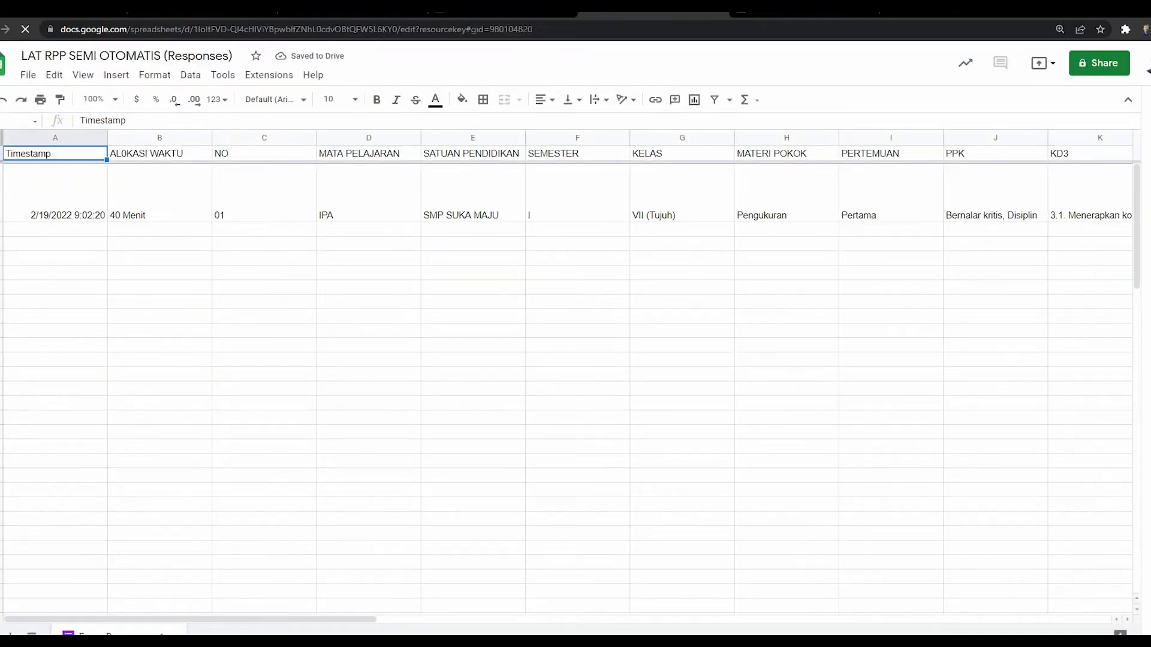
Step: Launch Autocrat from Extensions > Autocrat > Launch on the LAT RPP SEMI OTOMATIS (Responses) sheet
{"action": "left_click_drag", "start_coordinate": [191, 619], "coordinate": [877, 619]}
{"action": "left_click_drag", "start_coordinate": [669, 619], "coordinate": [191, 619]}
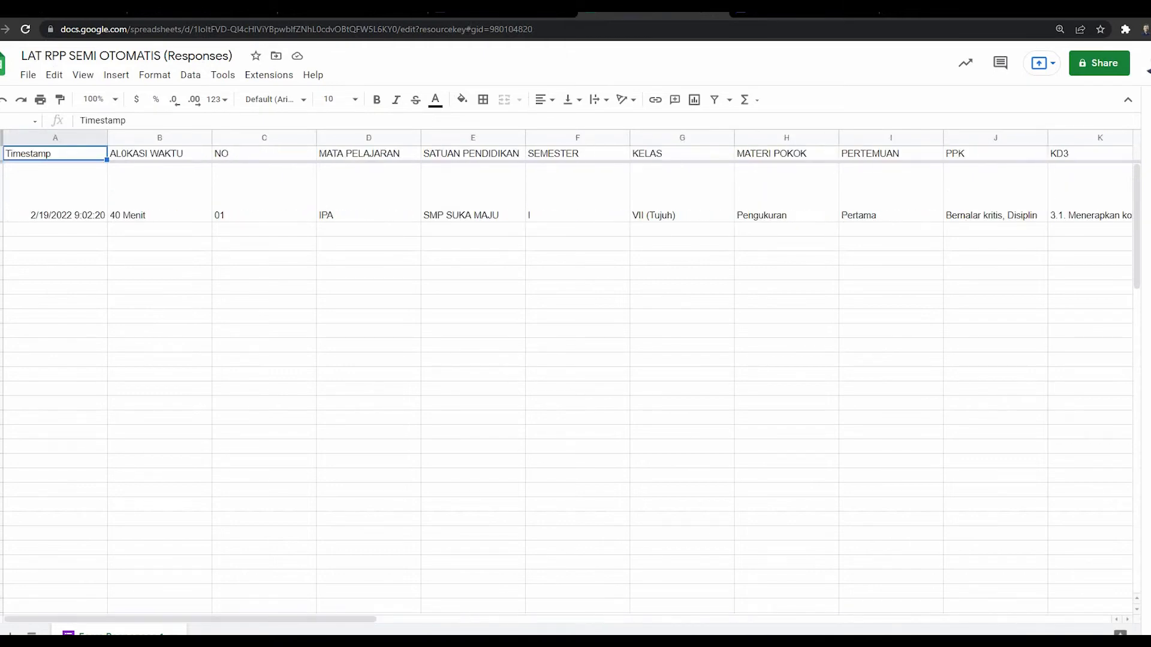
{"action": "left_click", "coordinate": [803, 10]}
{"action": "left_click", "coordinate": [653, 11]}
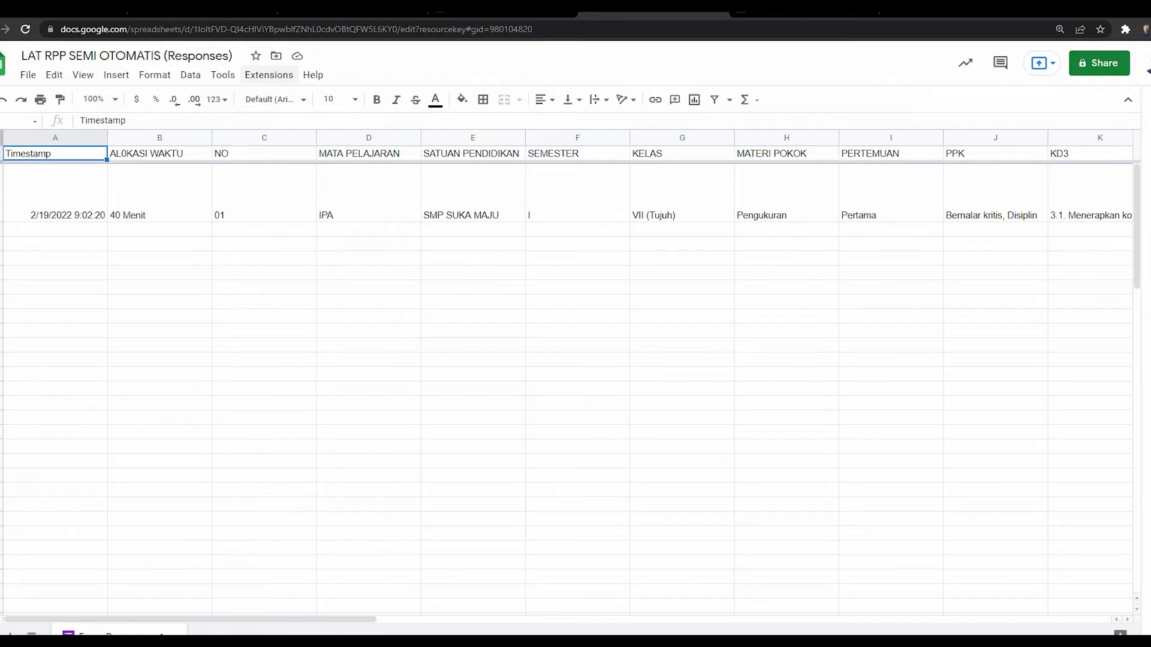
{"action": "left_click", "coordinate": [269, 74]}
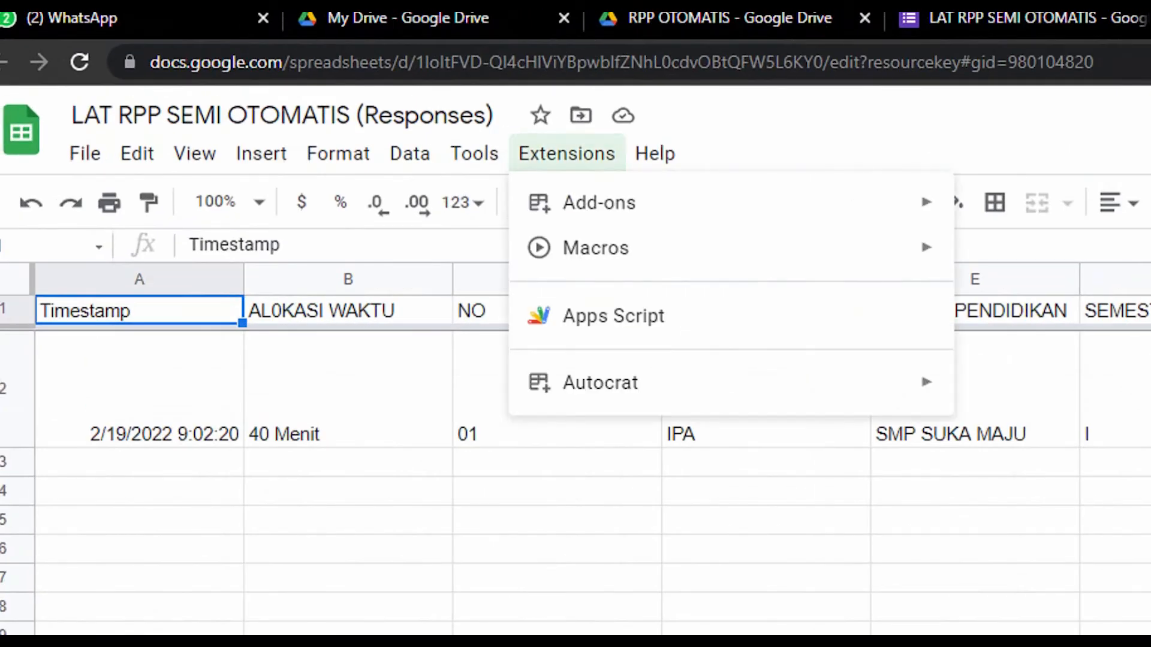
{"action": "mouse_move", "coordinate": [600, 203]}
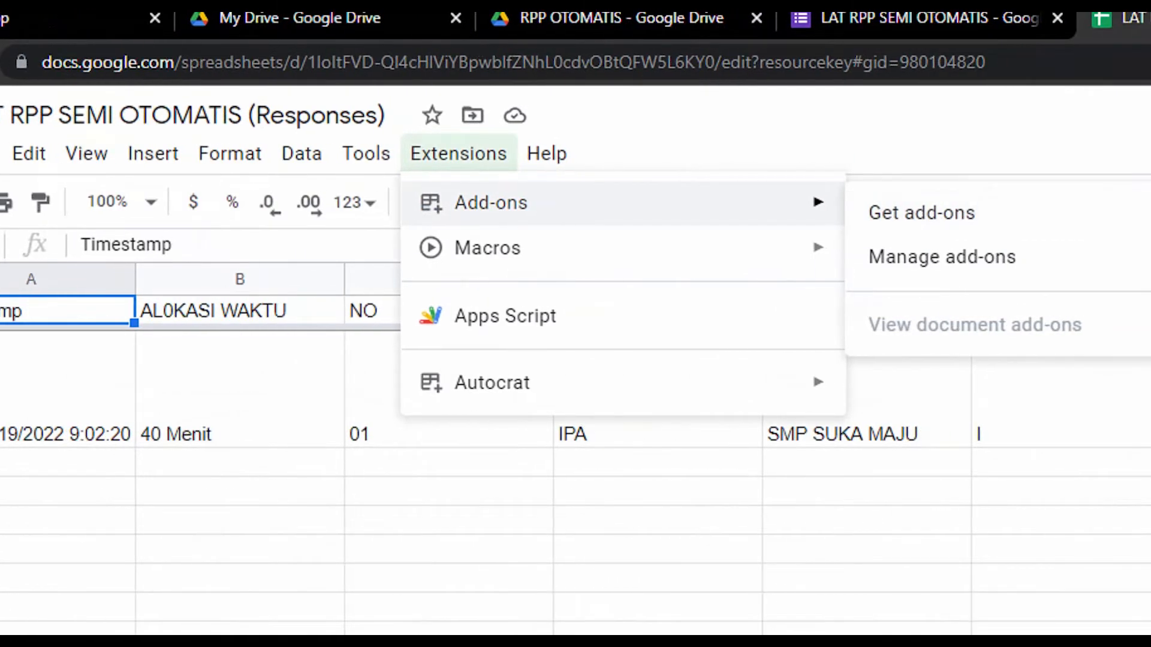
{"action": "mouse_move", "coordinate": [599, 383]}
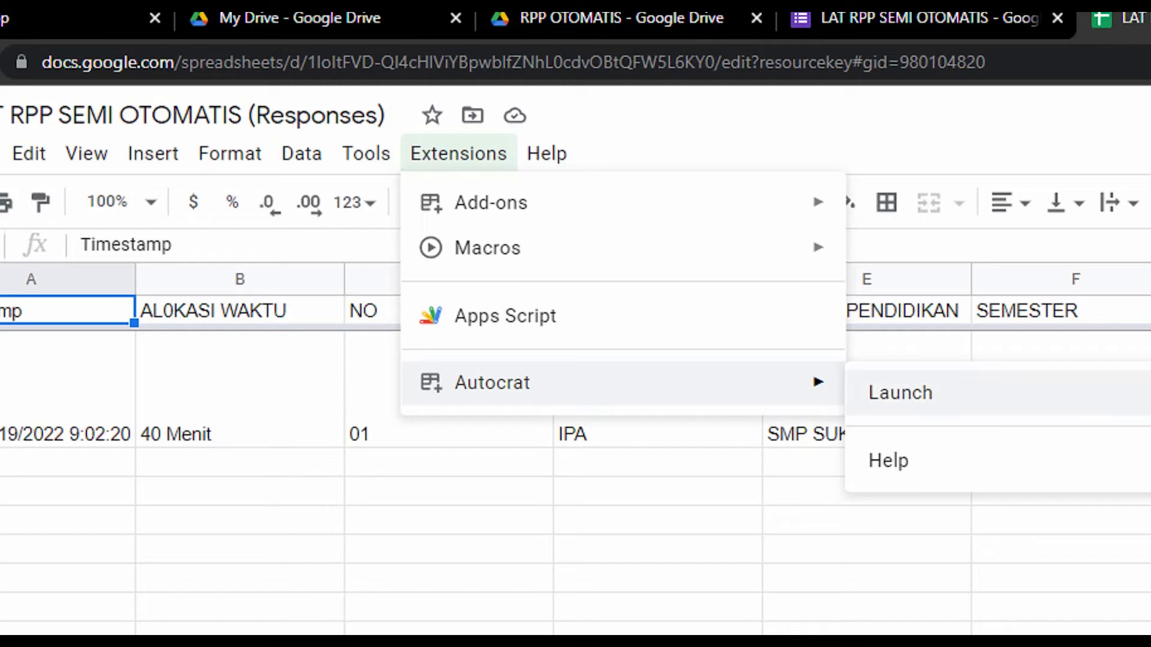
{"action": "left_click", "coordinate": [900, 393]}
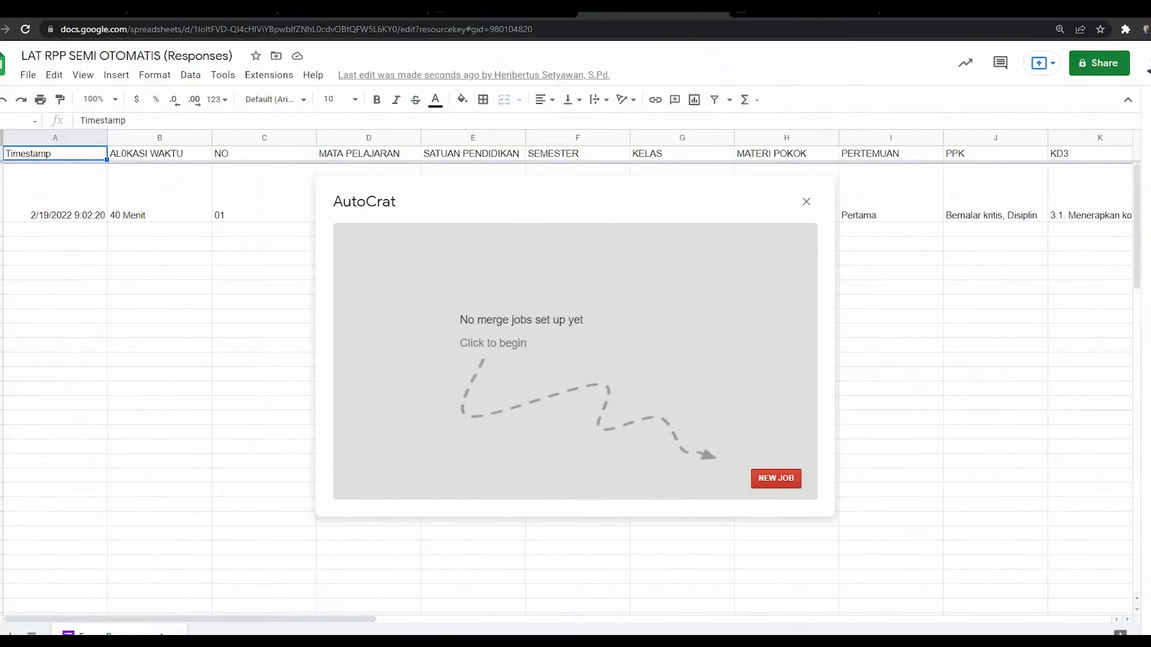
Step: Start a new Autocrat job, enter its LATIHAN RPP job name, and continue to template choice
{"action": "left_click", "coordinate": [776, 479]}
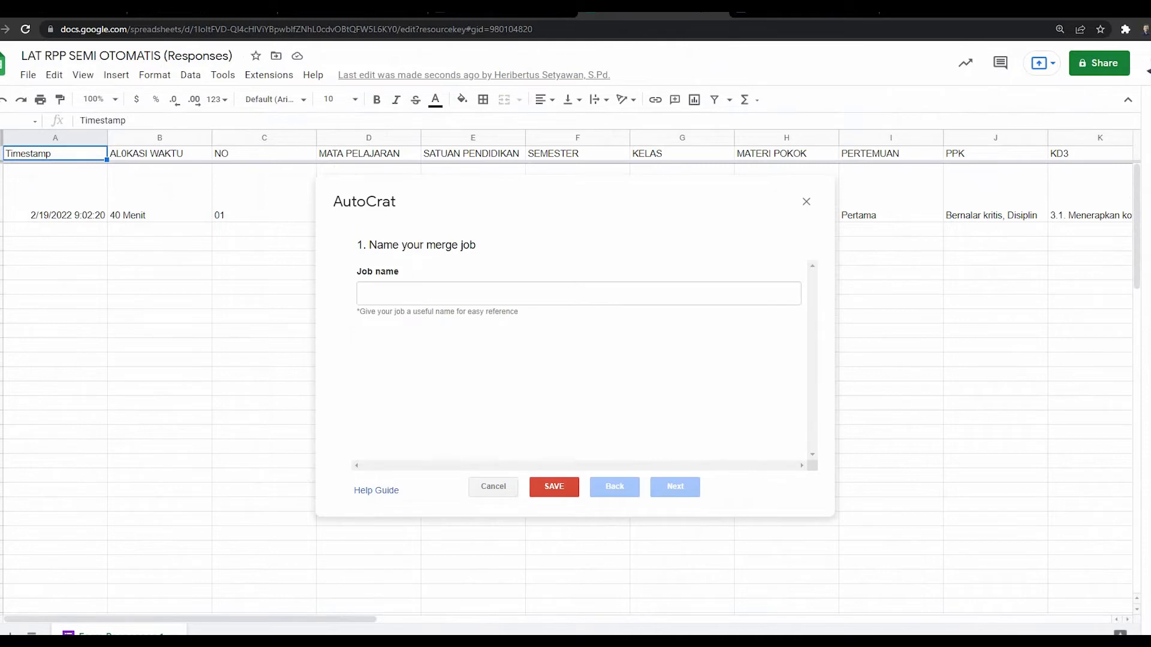
{"action": "left_click", "coordinate": [367, 293]}
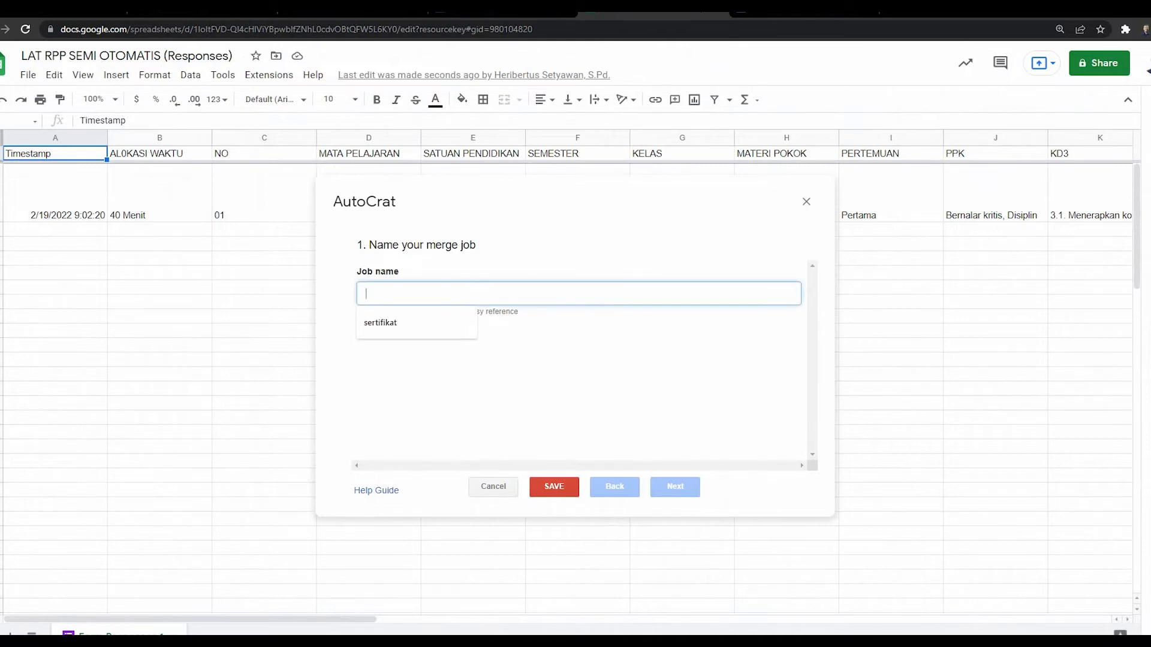
{"action": "type", "text": "la"}
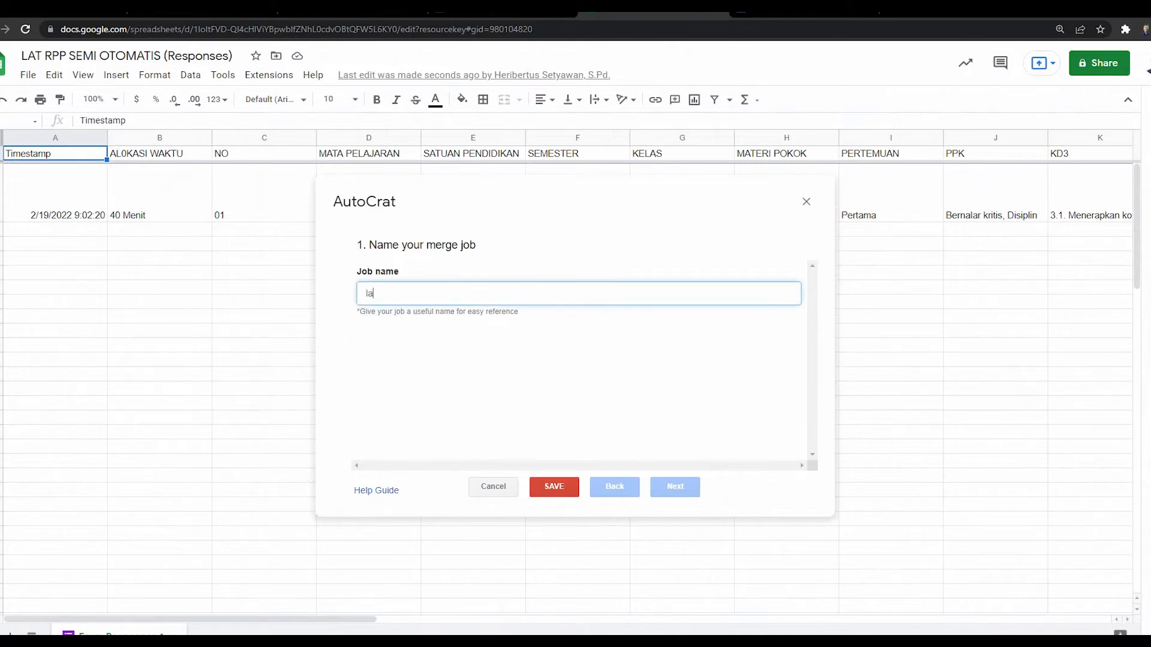
{"action": "type", "text": "tihan rpp"}
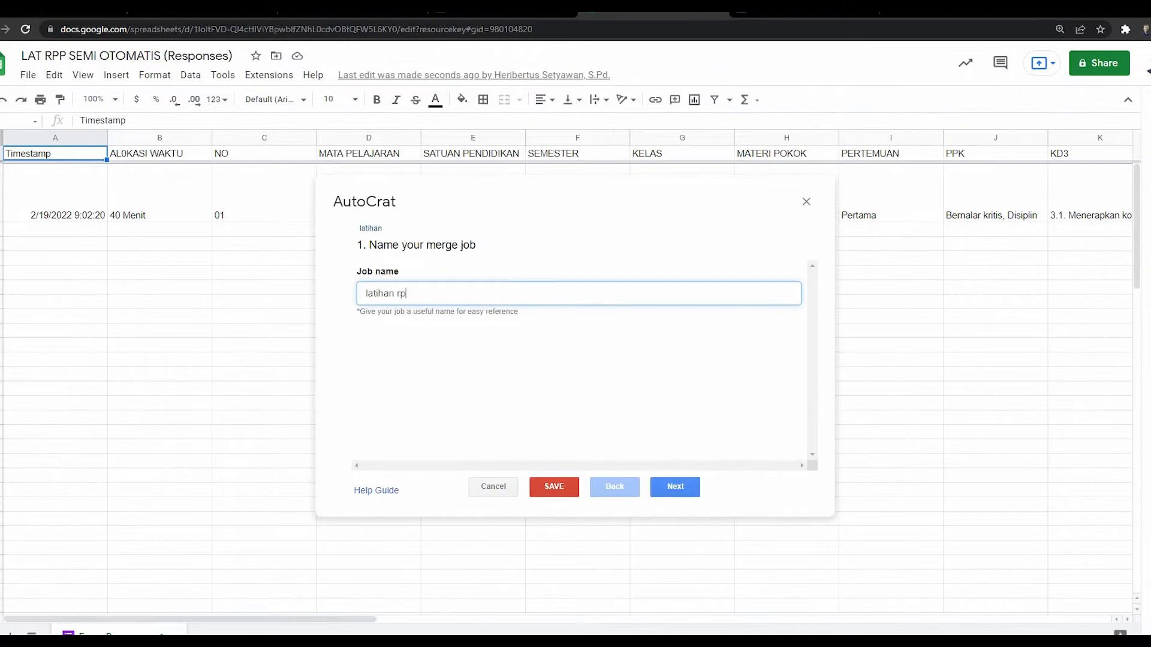
{"action": "key", "text": "BackSpace"}
{"action": "key", "text": "BackSpace"}
{"action": "key", "text": "BackSpace"}
{"action": "key", "text": "BackSpace"}
{"action": "key", "text": "BackSpace"}
{"action": "key", "text": "BackSpace"}
{"action": "key", "text": "BackSpace"}
{"action": "key", "text": "BackSpace"}
{"action": "key", "text": "BackSpace"}
{"action": "key", "text": "BackSpace"}
{"action": "key", "text": "BackSpace"}
{"action": "type", "text": "LATIHA"}
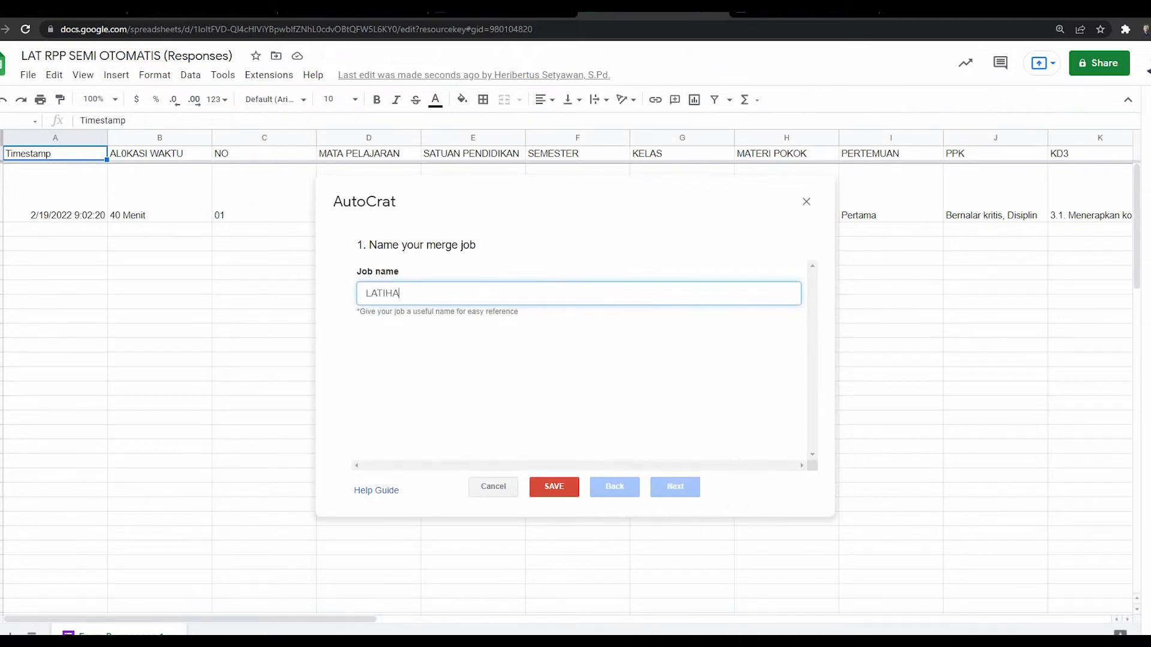
{"action": "type", "text": "N RPP OTOMATIS"}
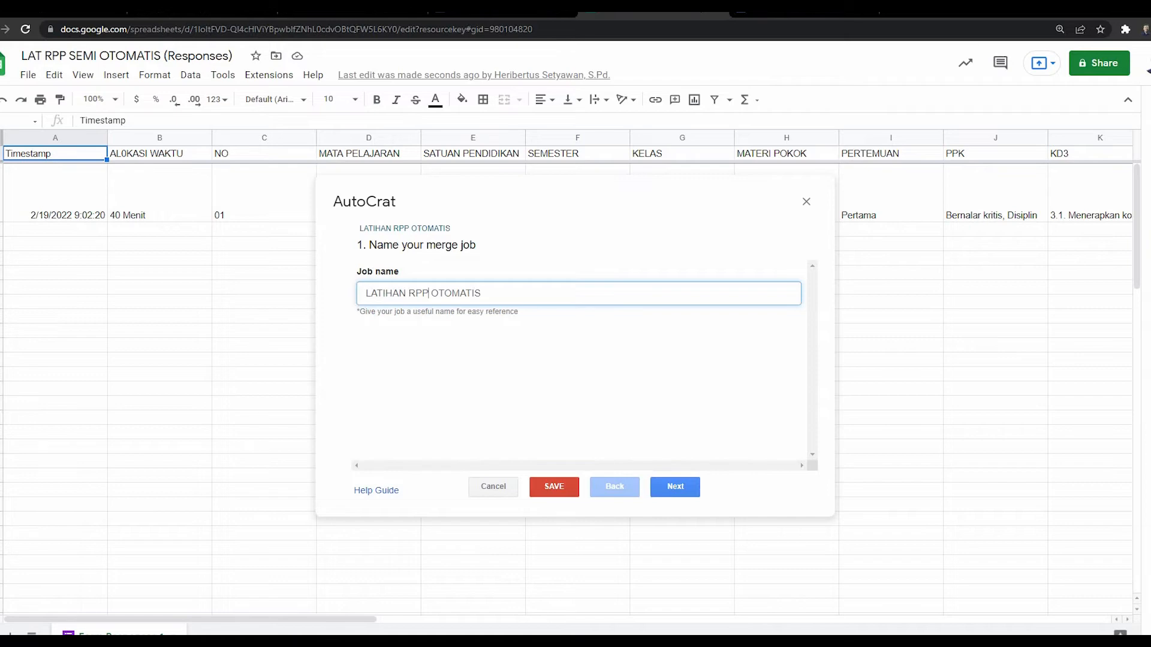
{"action": "type", "text": " SEMI"}
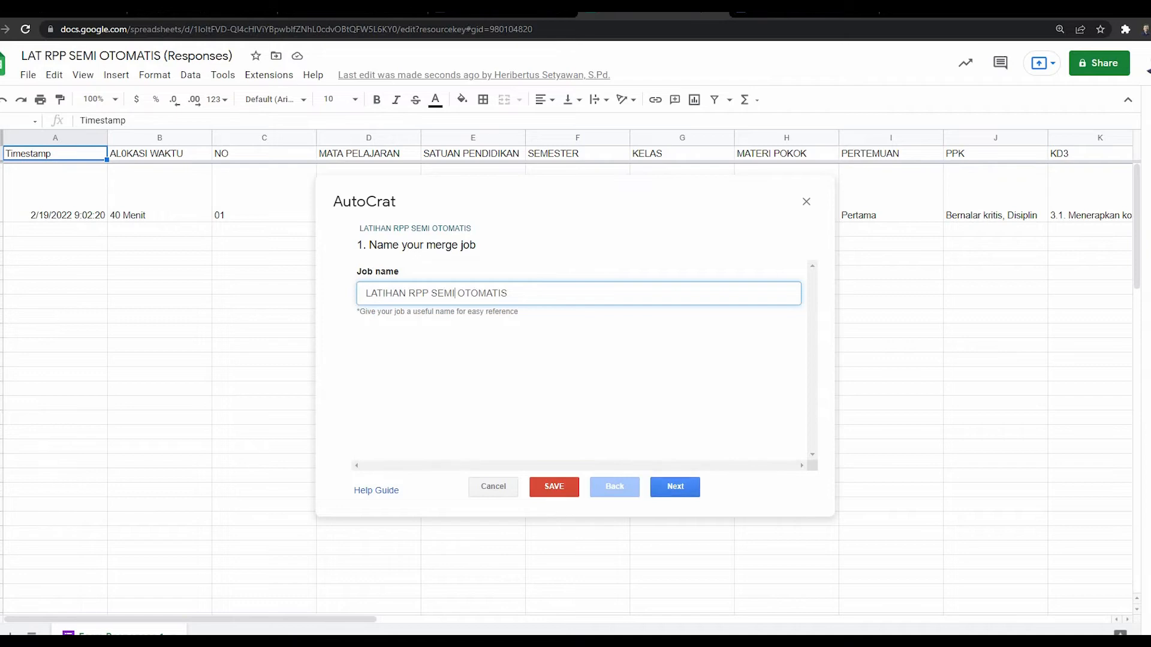
{"action": "left_click", "coordinate": [675, 486]}
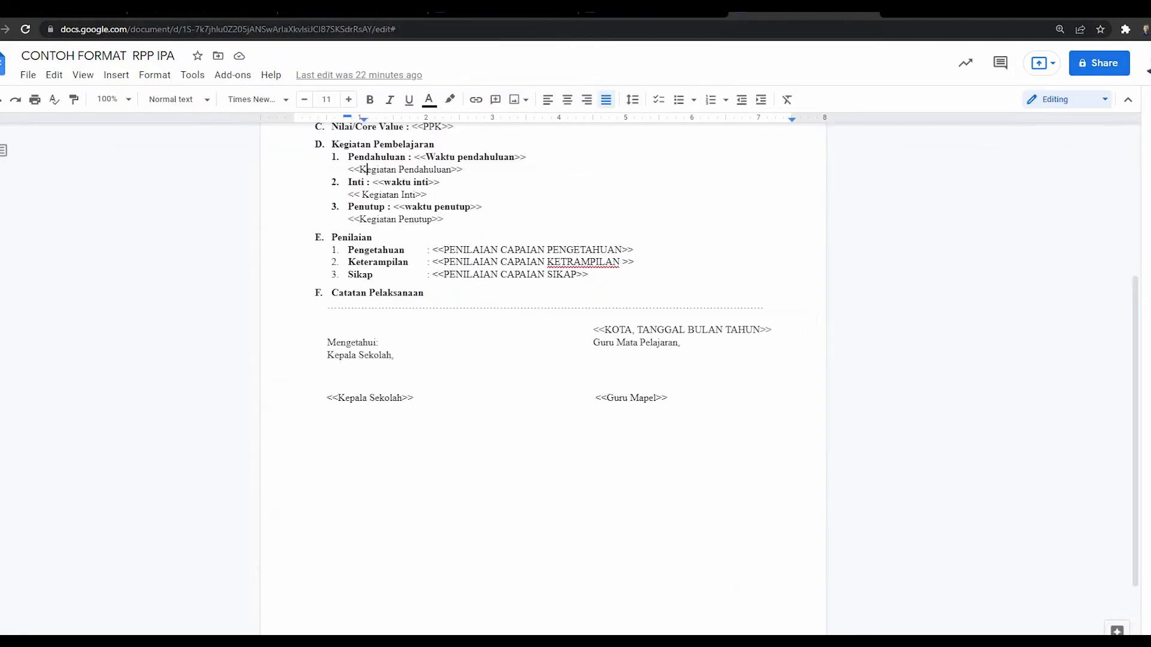
Step: Pick CONTOH FORMAT RPP IPA from Drive as the job template and continue to tag mapping
{"action": "scroll", "coordinate": [543, 383], "scroll_direction": "up", "scroll_amount": 5}
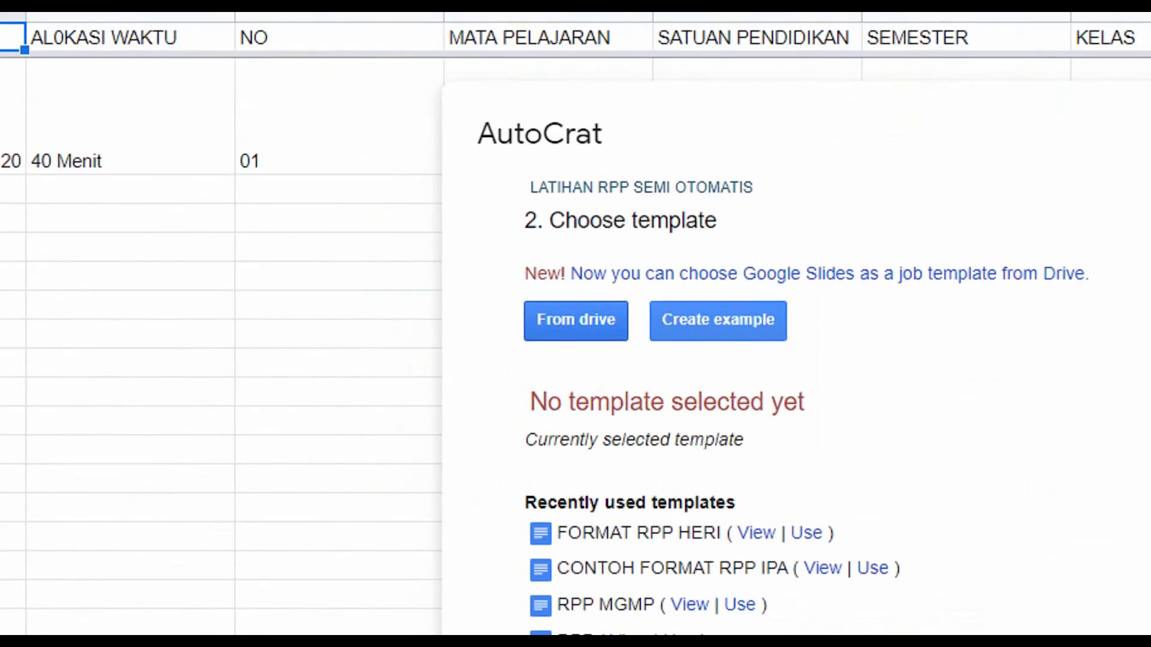
{"action": "left_click", "coordinate": [576, 320]}
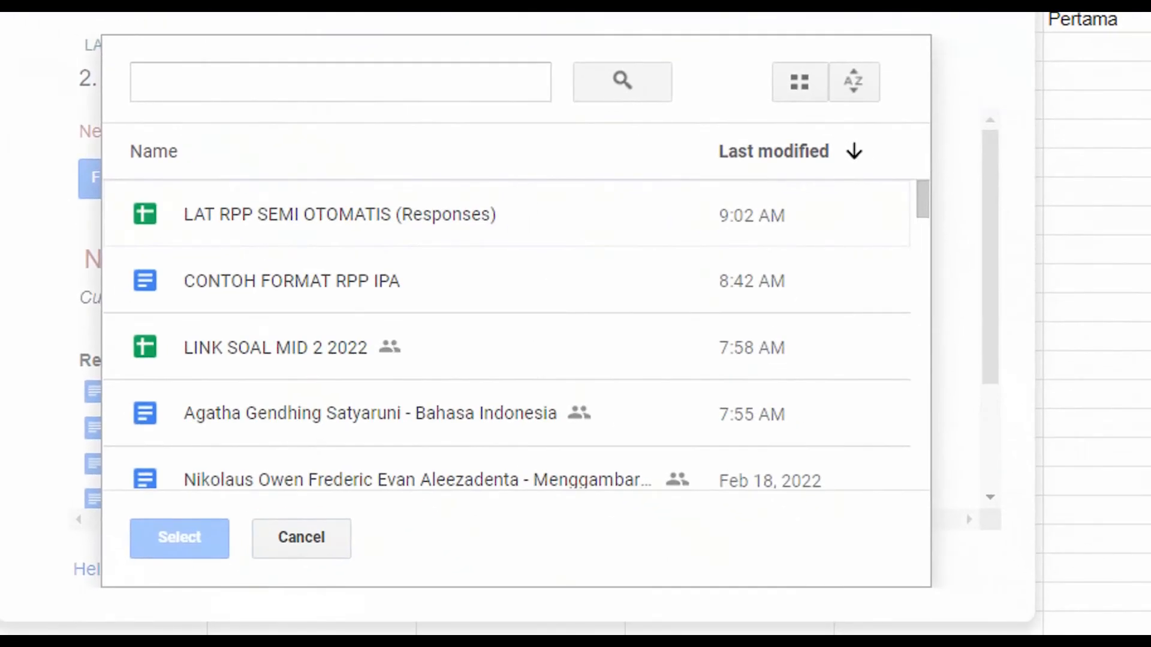
{"action": "left_click", "coordinate": [299, 280]}
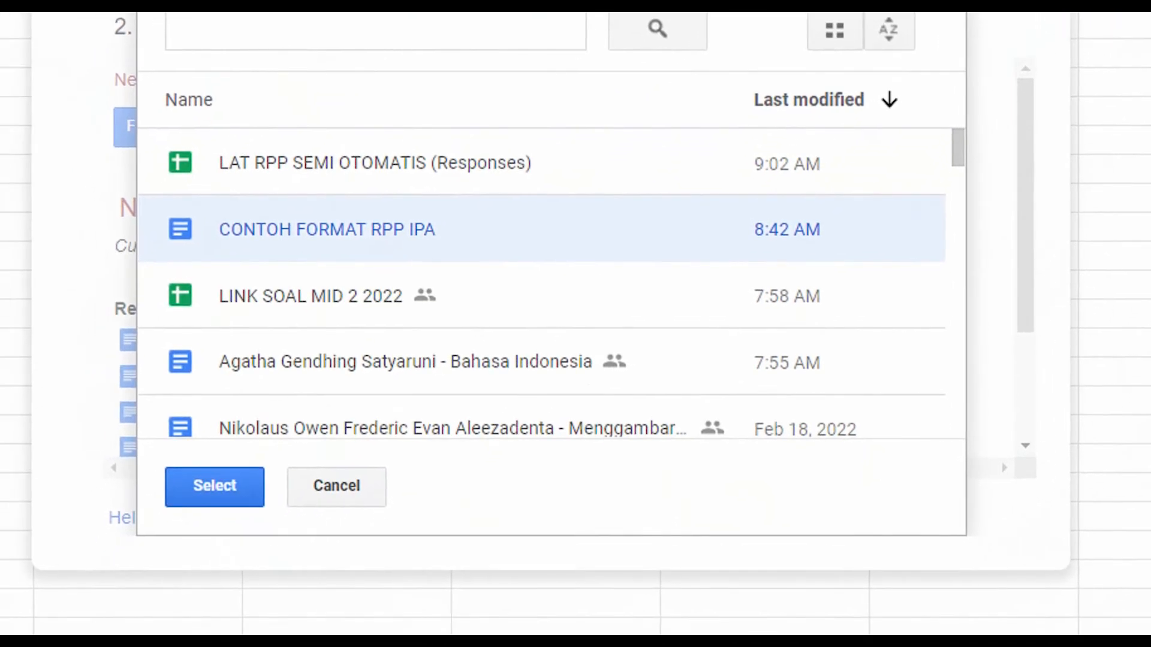
{"action": "left_click", "coordinate": [180, 538]}
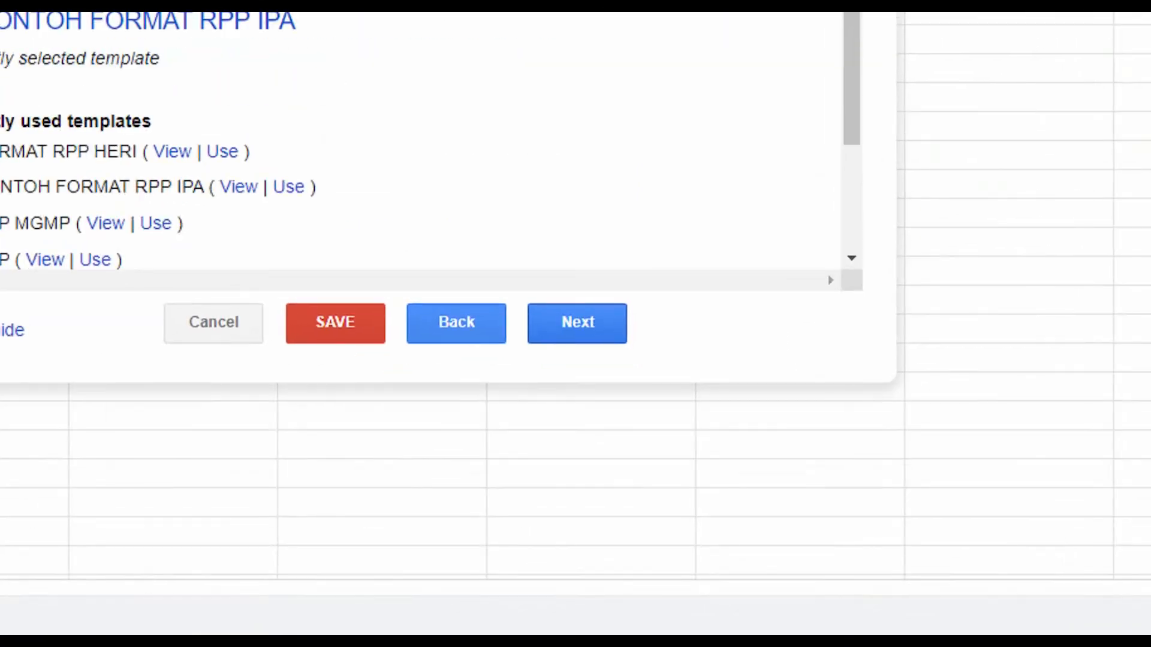
{"action": "left_click", "coordinate": [675, 487]}
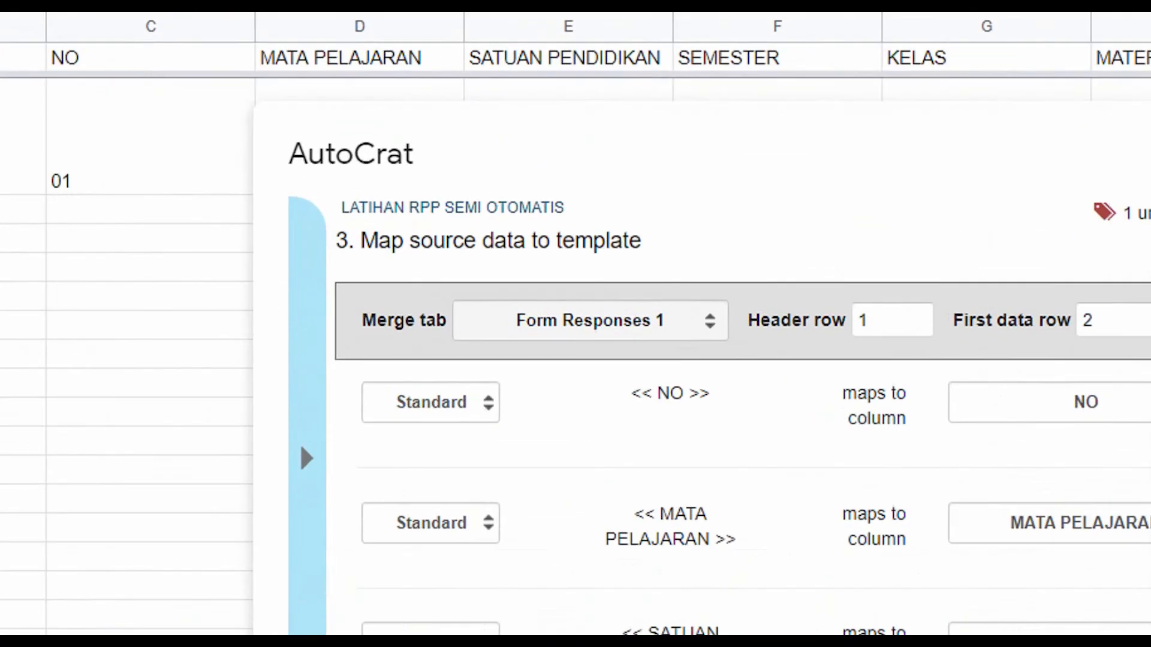
Step: Check the Merge tab sheet list, keep Form Responses 1 selected, then step back in setup
{"action": "left_click", "coordinate": [590, 321]}
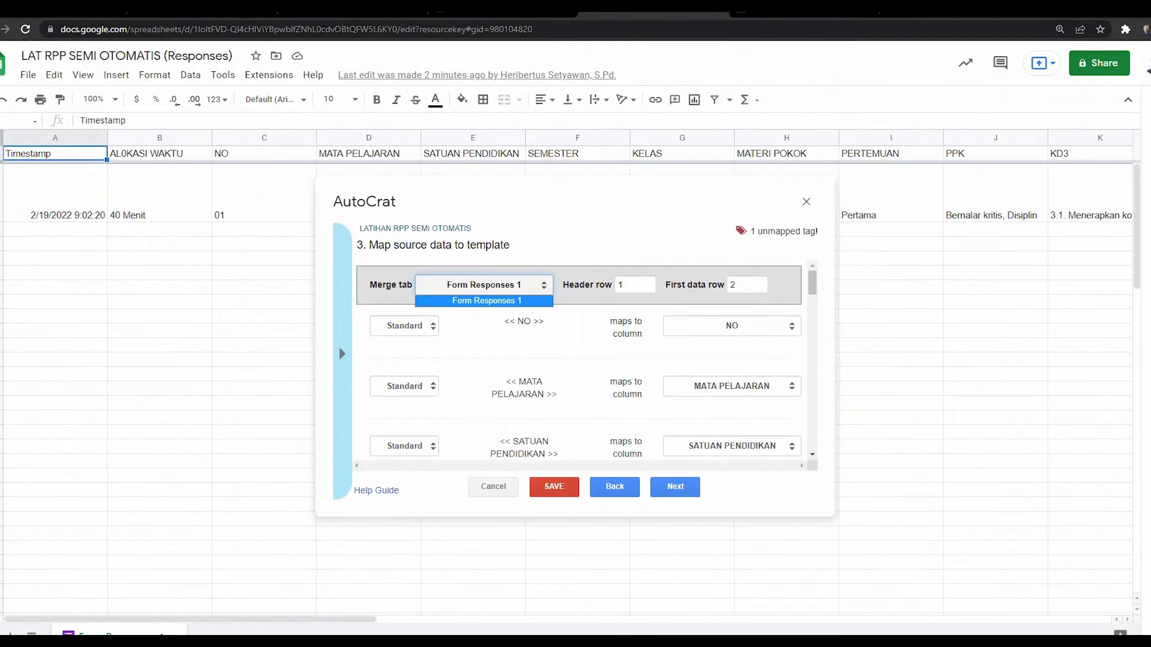
{"action": "left_click", "coordinate": [486, 301]}
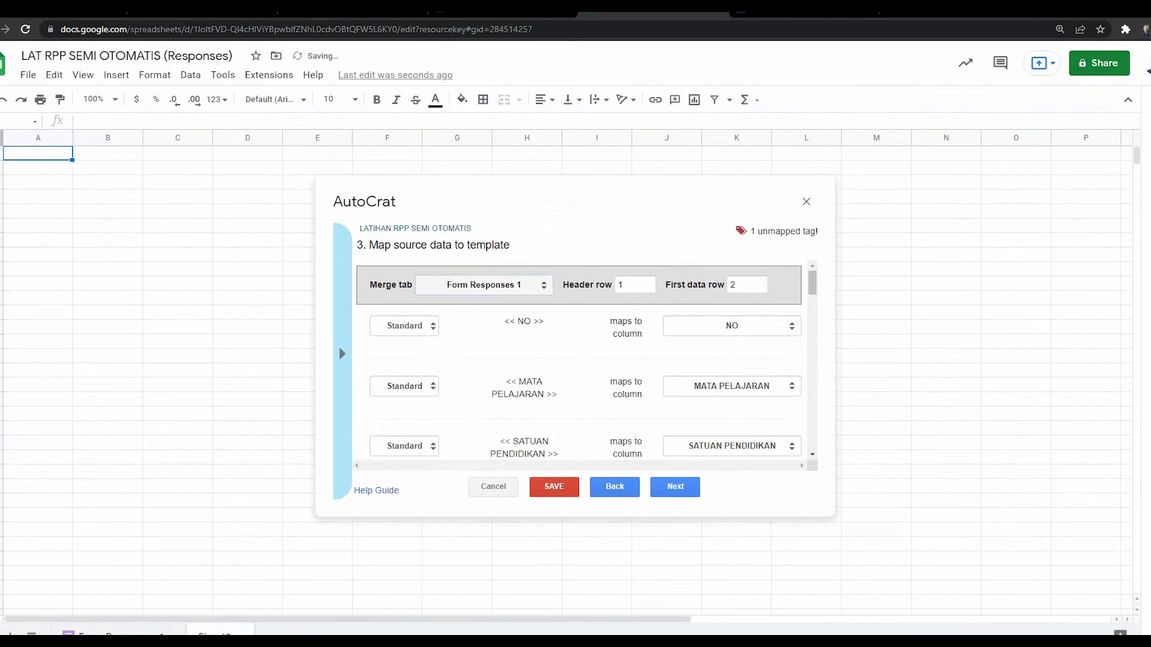
{"action": "left_click", "coordinate": [483, 286]}
{"action": "left_click", "coordinate": [483, 301]}
{"action": "left_click", "coordinate": [615, 486]}
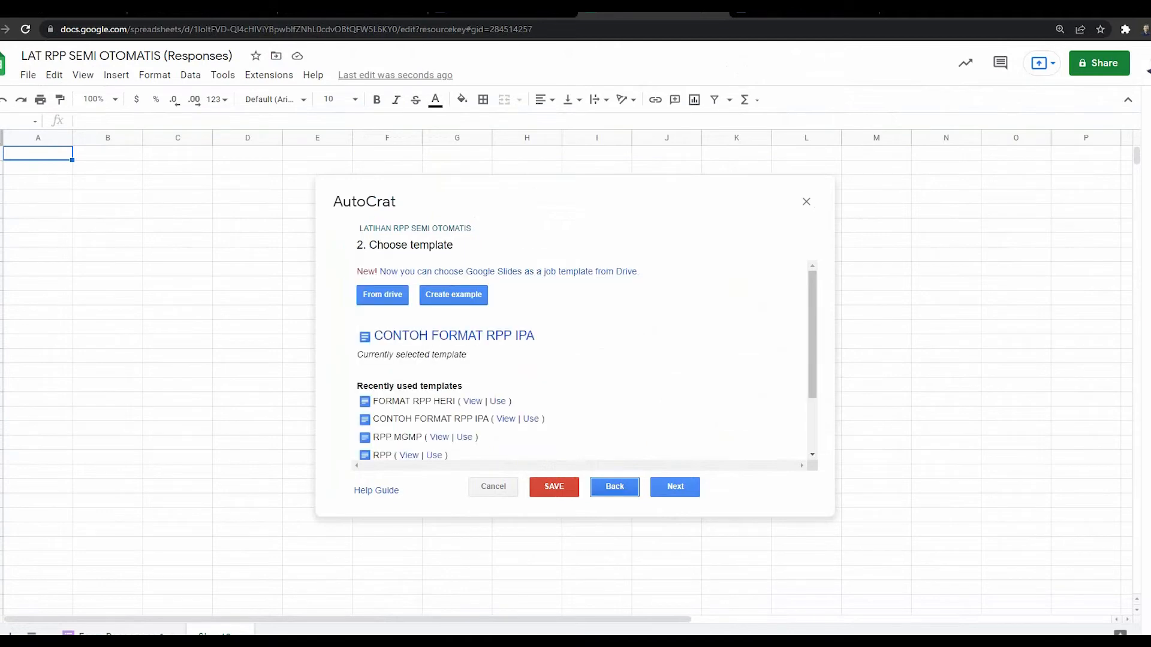
Step: Try saving the incomplete job, dismiss the missing file naming pattern error, and close AutoCrat
{"action": "left_click", "coordinate": [615, 486]}
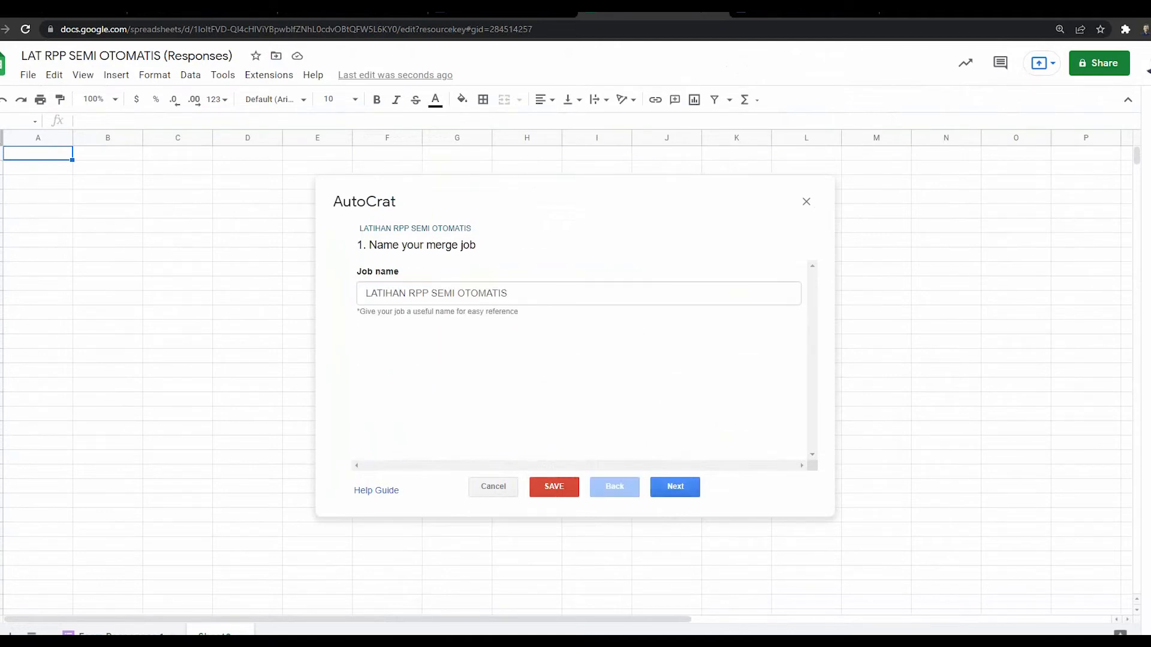
{"action": "left_click", "coordinate": [554, 486]}
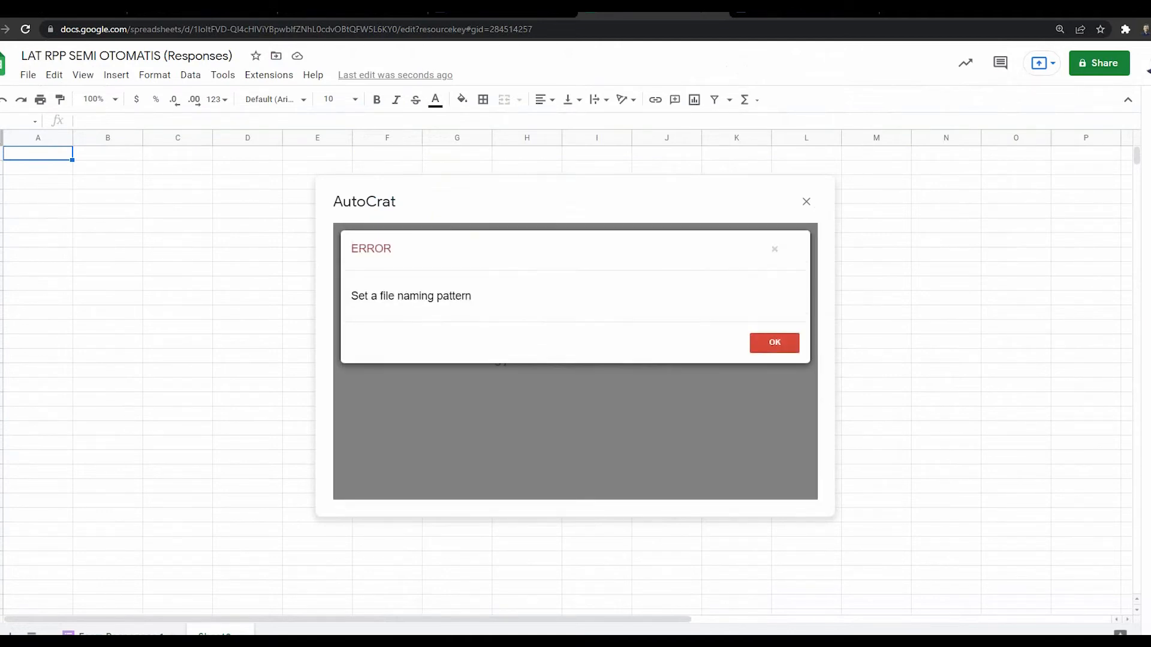
{"action": "left_click", "coordinate": [774, 249]}
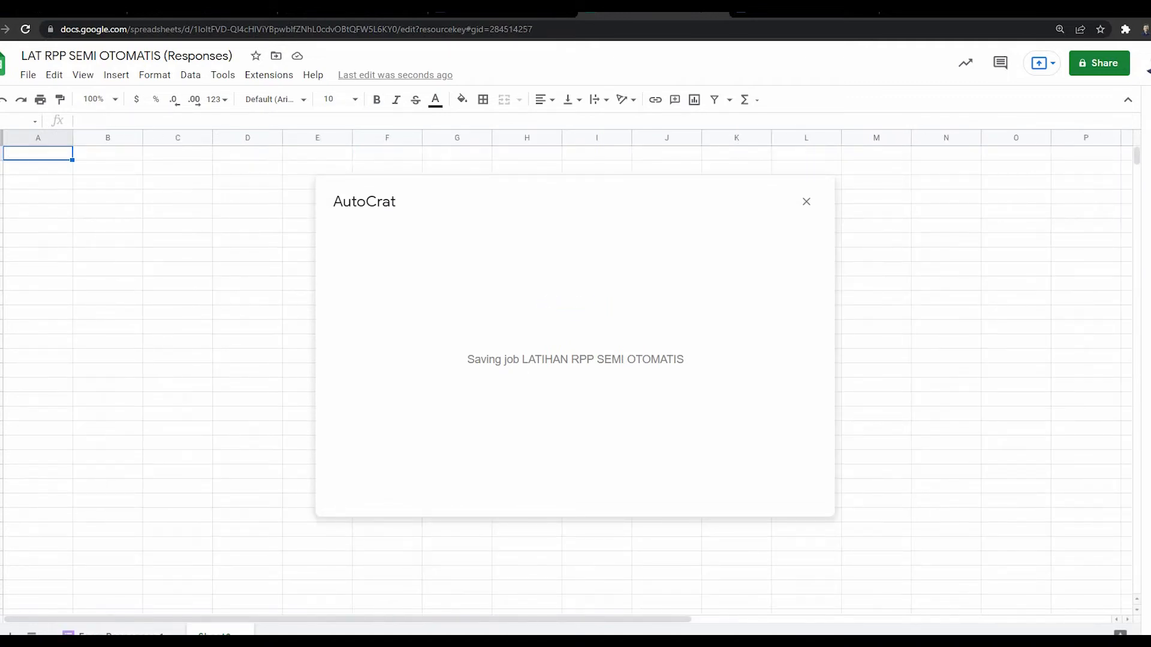
{"action": "left_click", "coordinate": [806, 201]}
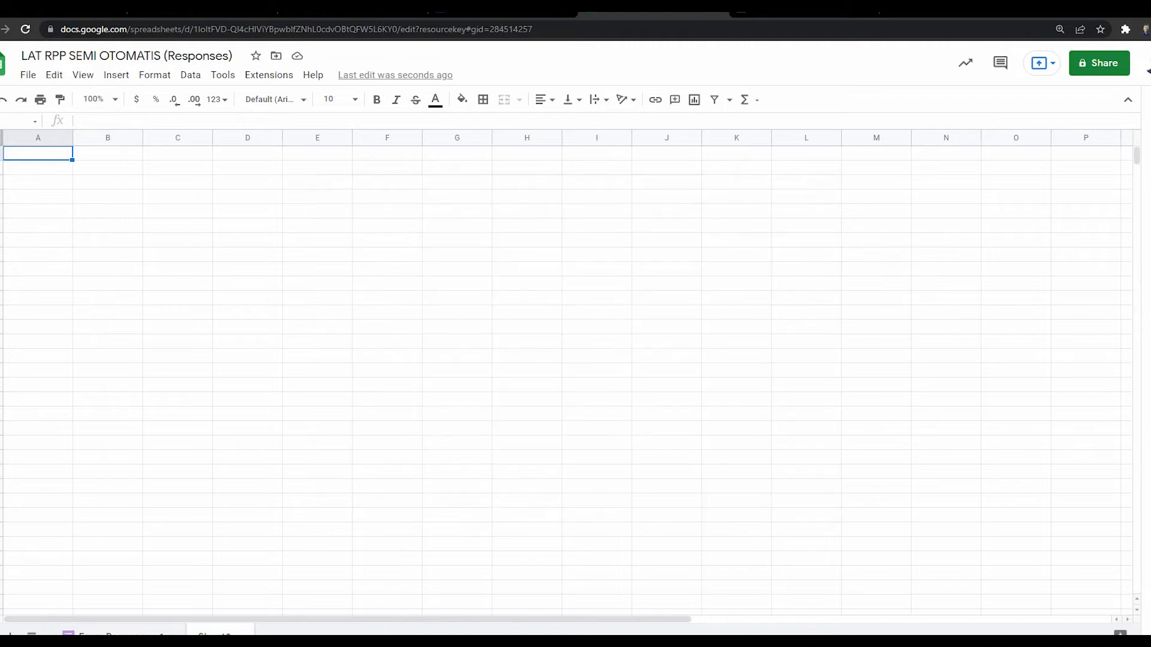
Step: Relaunch AutoCrat via Extensions > Autocrat > Launch
{"action": "left_click", "coordinate": [268, 74]}
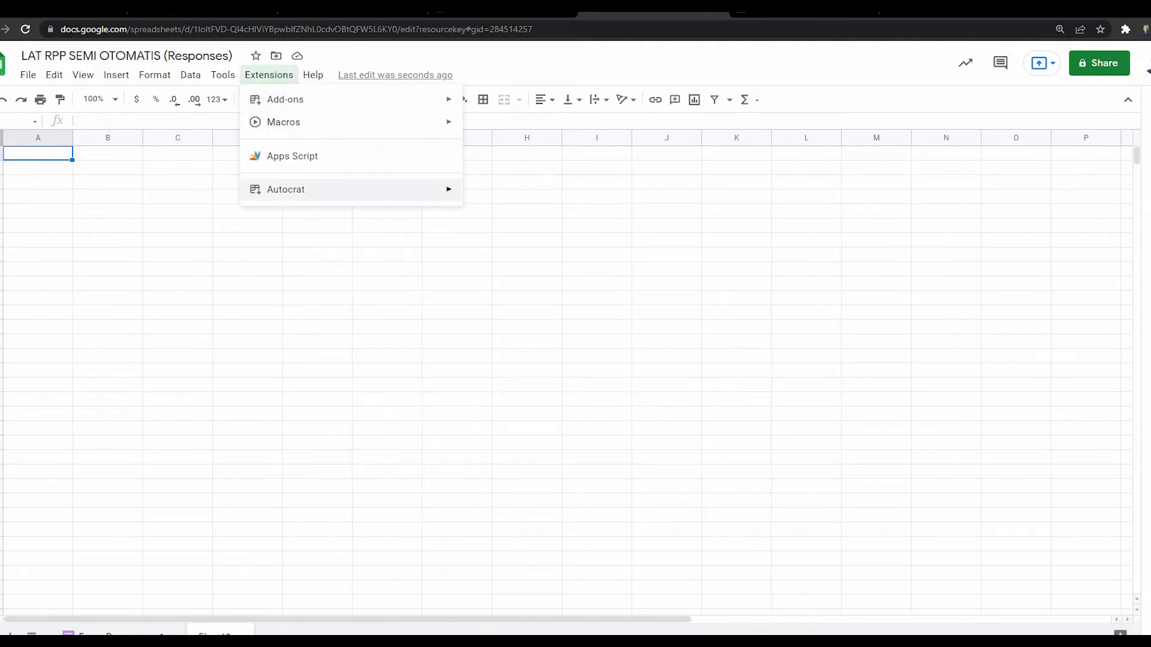
{"action": "mouse_move", "coordinate": [300, 189]}
{"action": "left_click", "coordinate": [490, 194]}
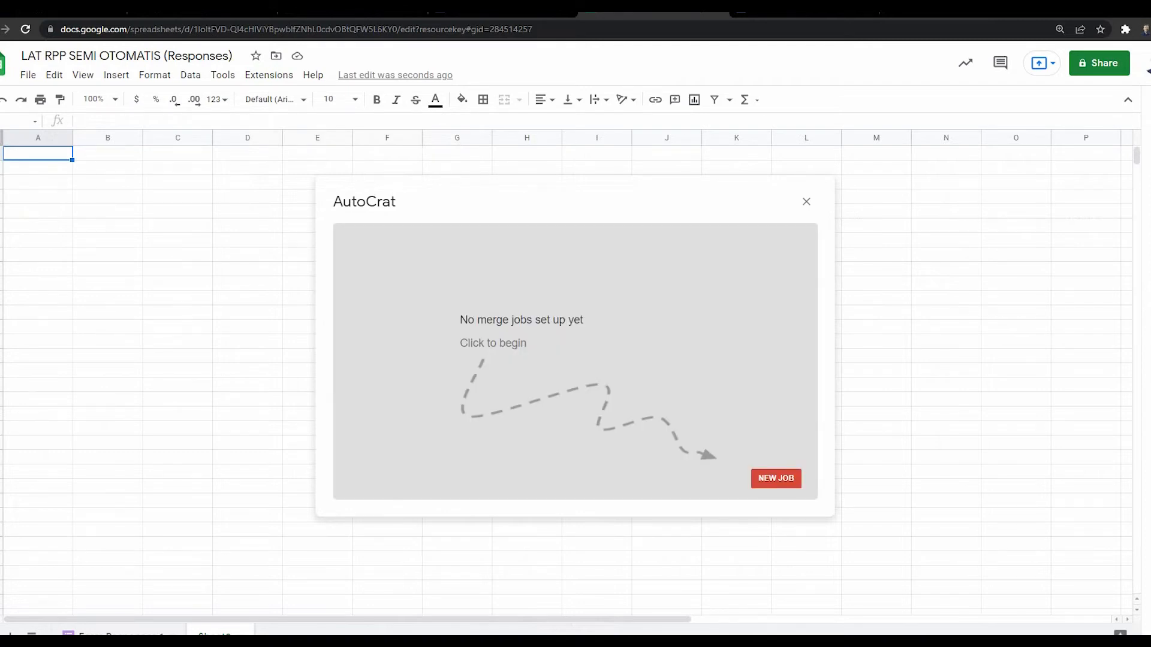
Step: Create a new job named 'LATIHAN RPP SEMI OTOMATIS' and choose to take its template From drive
{"action": "left_click", "coordinate": [776, 478]}
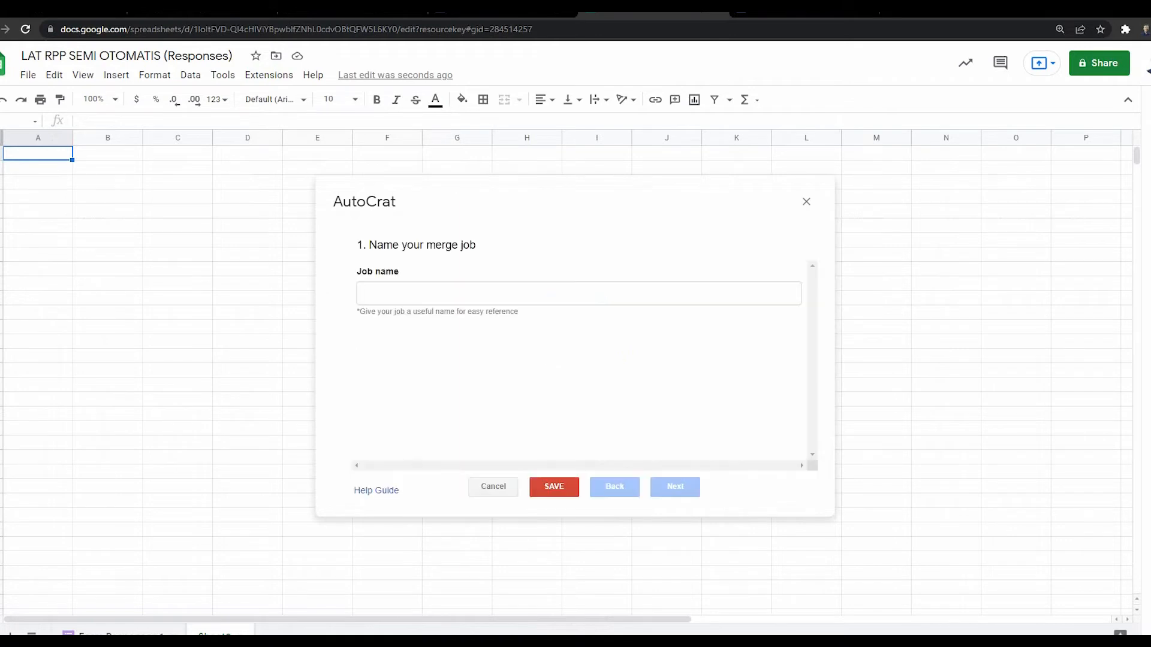
{"action": "left_click", "coordinate": [578, 294]}
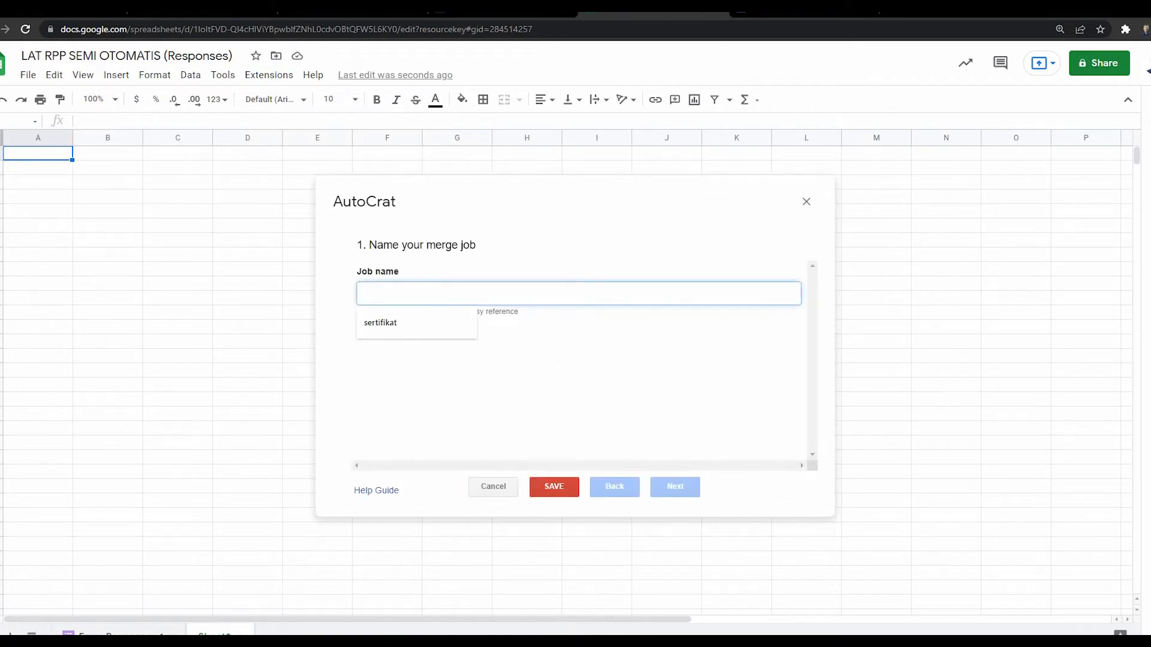
{"action": "type", "text": "LATIH"}
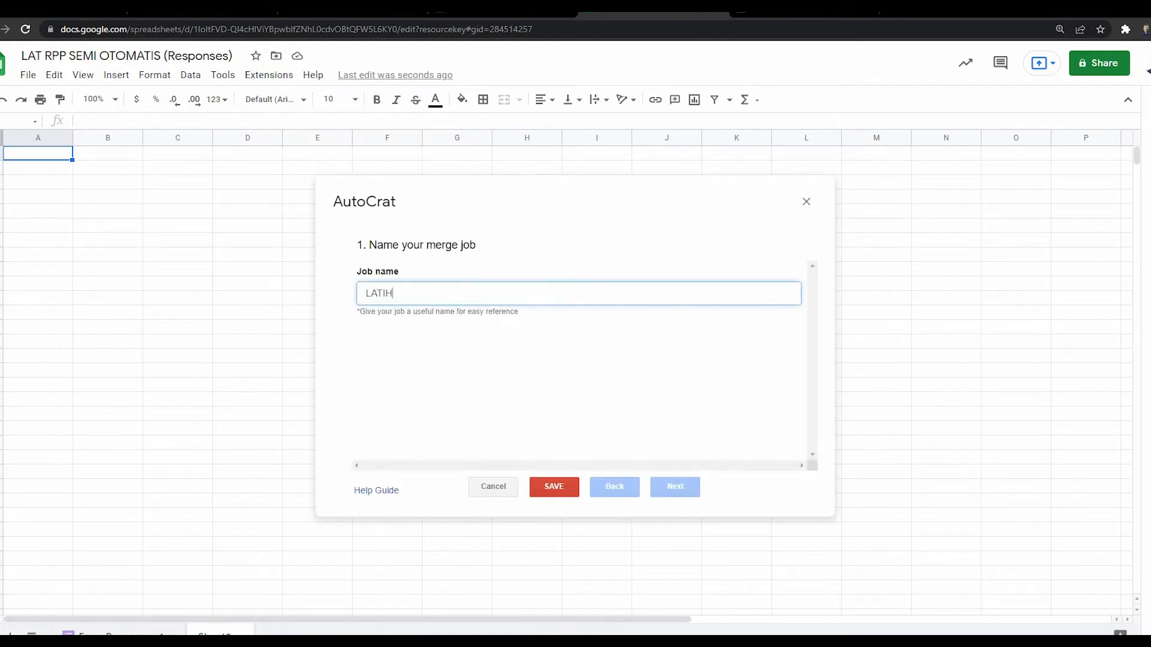
{"action": "type", "text": "AN RPP SEM"}
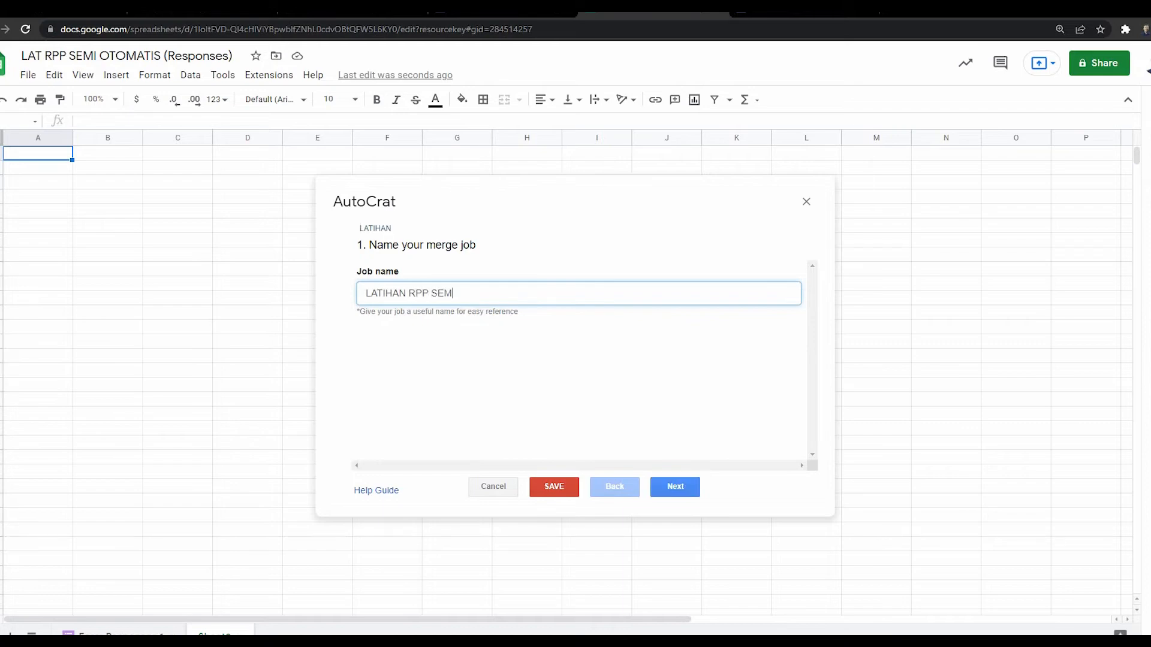
{"action": "type", "text": "I OTOMATIS"}
{"action": "left_click", "coordinate": [674, 487]}
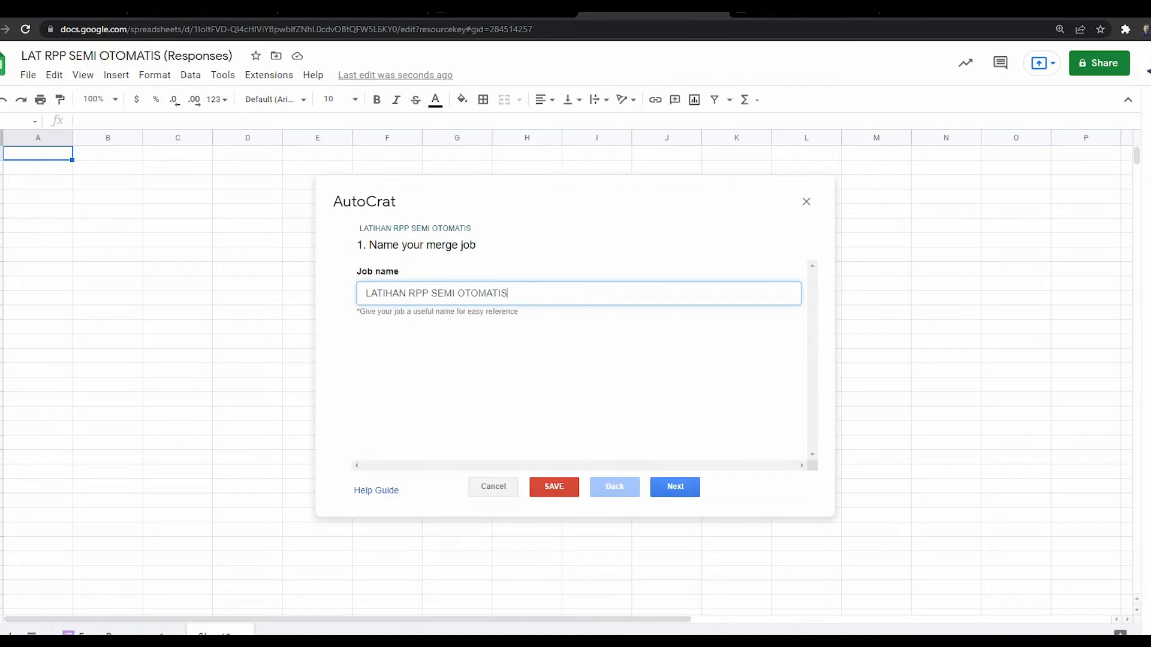
{"action": "left_click", "coordinate": [383, 295]}
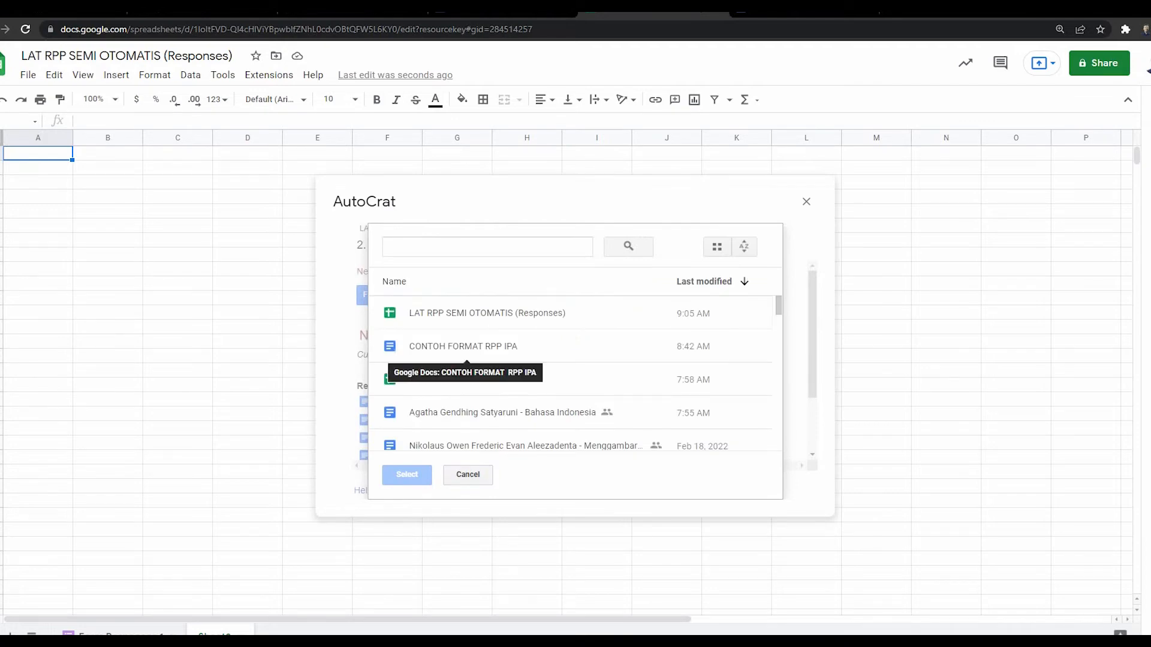
Step: Select CONTOH FORMAT RPP IPA in the Drive picker as the template and continue to mapping
{"action": "left_click", "coordinate": [396, 347]}
{"action": "left_click", "coordinate": [407, 474]}
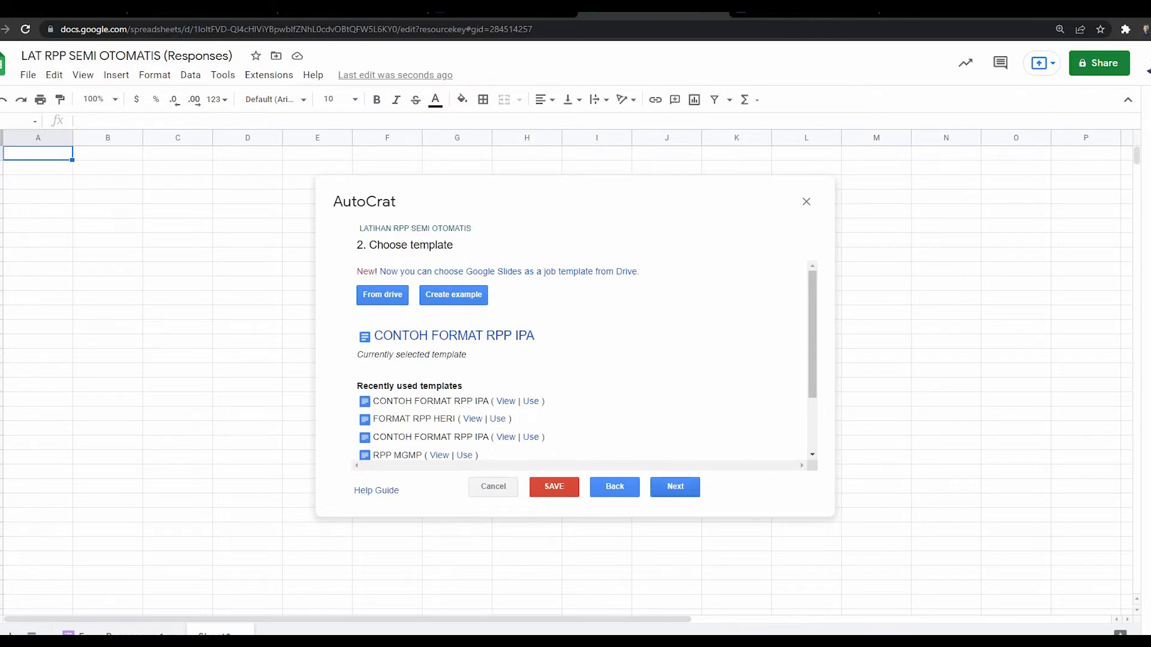
{"action": "left_click", "coordinate": [675, 486]}
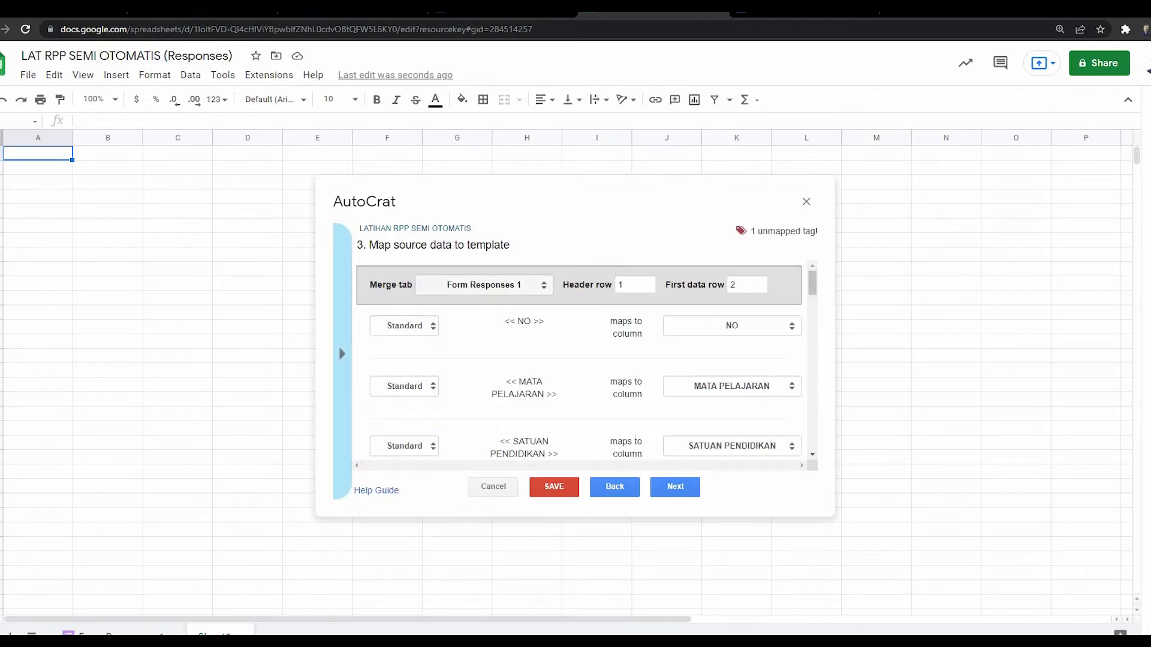
Step: Choose Form Responses 1 as the merge sheet, then check the MATA PELAJARAN tag in the template
{"action": "left_click", "coordinate": [484, 284]}
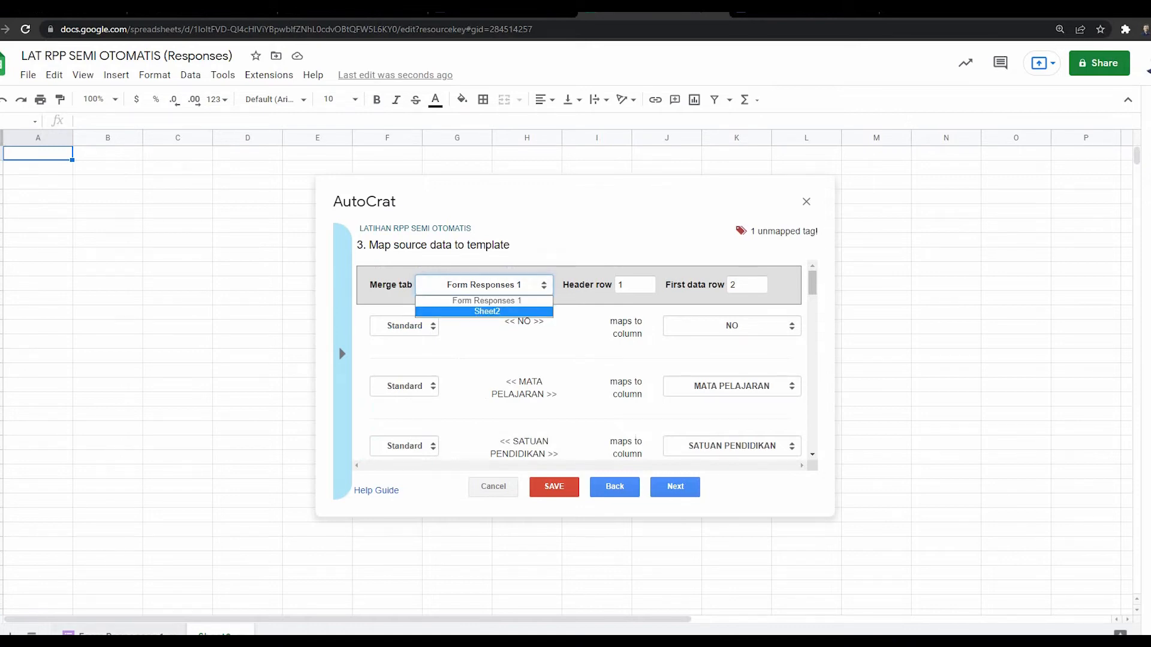
{"action": "left_click", "coordinate": [122, 633]}
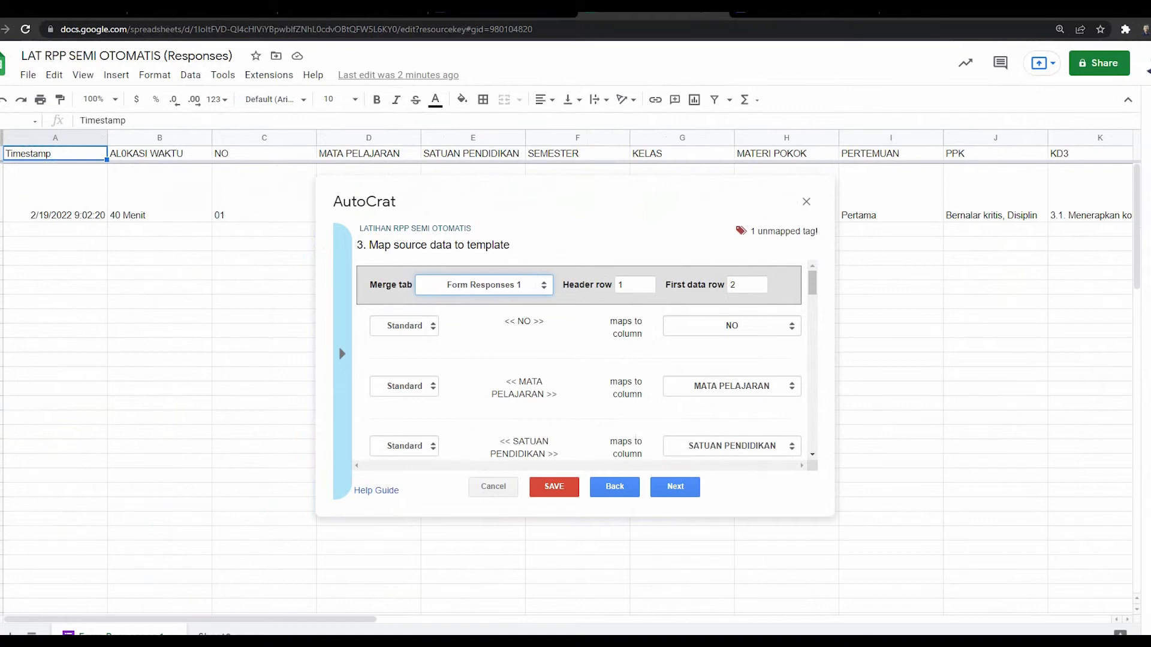
{"action": "left_click", "coordinate": [803, 12]}
{"action": "left_click_drag", "start_coordinate": [543, 217], "coordinate": [631, 218]}
{"action": "left_click", "coordinate": [654, 12]}
Step: Map the << Kegiatan Inti >> template tag to the Kegiatan Inti response column
{"action": "scroll", "coordinate": [812, 283], "scroll_direction": "down", "scroll_amount": 7}
{"action": "scroll", "coordinate": [584, 359], "scroll_direction": "down", "scroll_amount": 8}
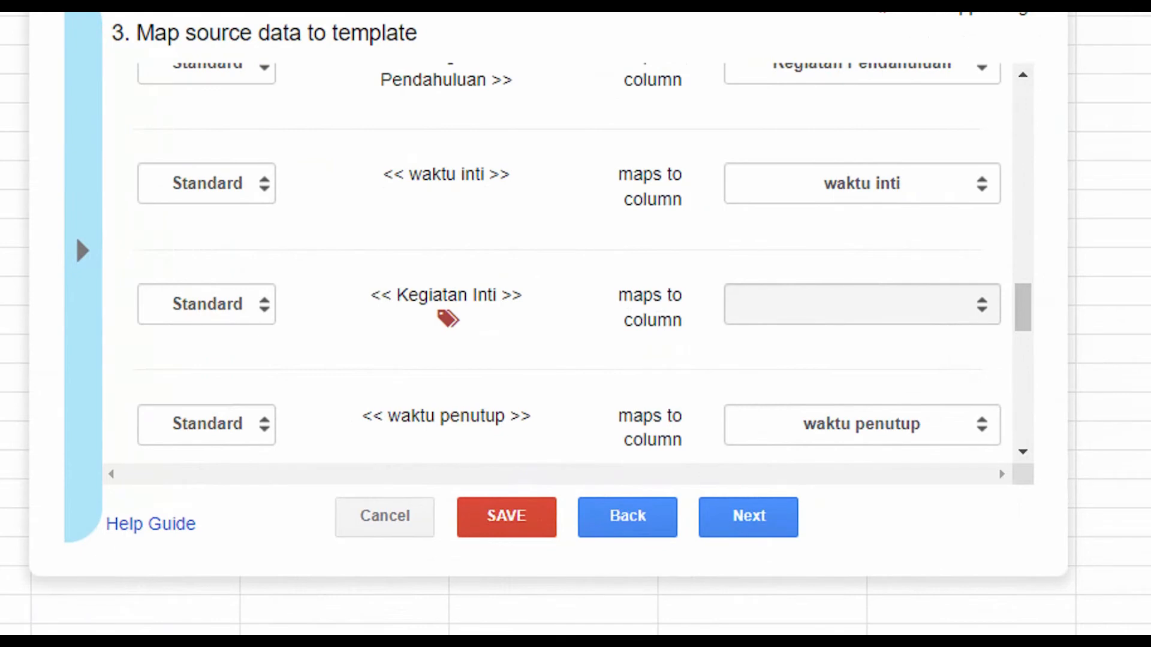
{"action": "left_click", "coordinate": [862, 305]}
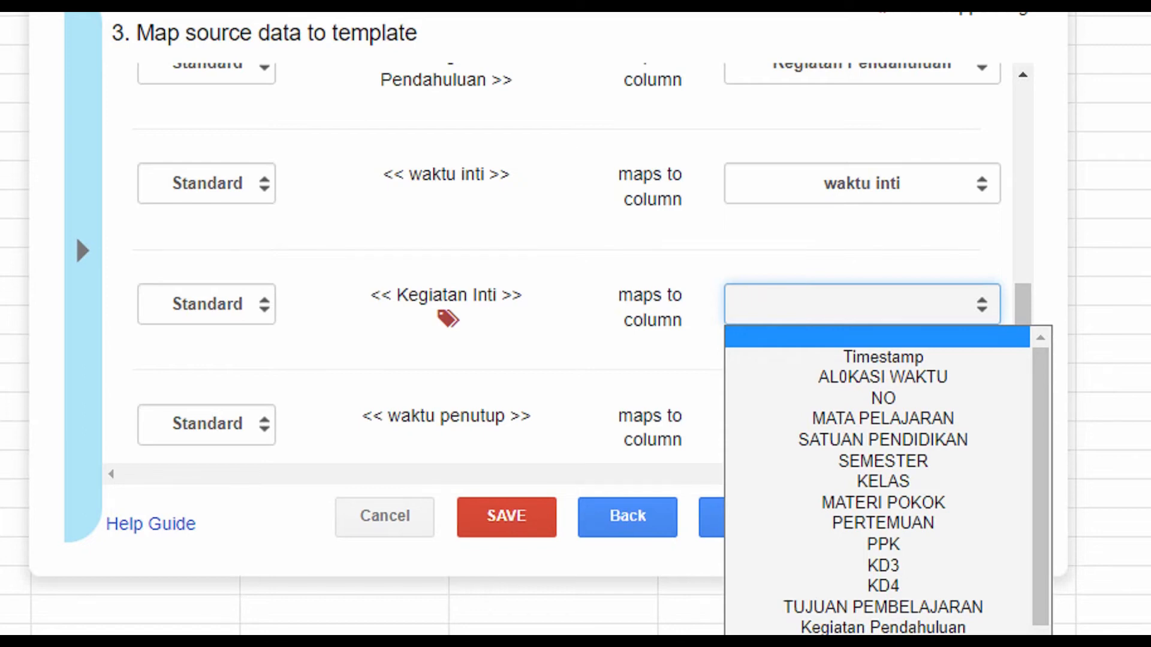
{"action": "scroll", "coordinate": [883, 482], "scroll_direction": "down", "scroll_amount": 1}
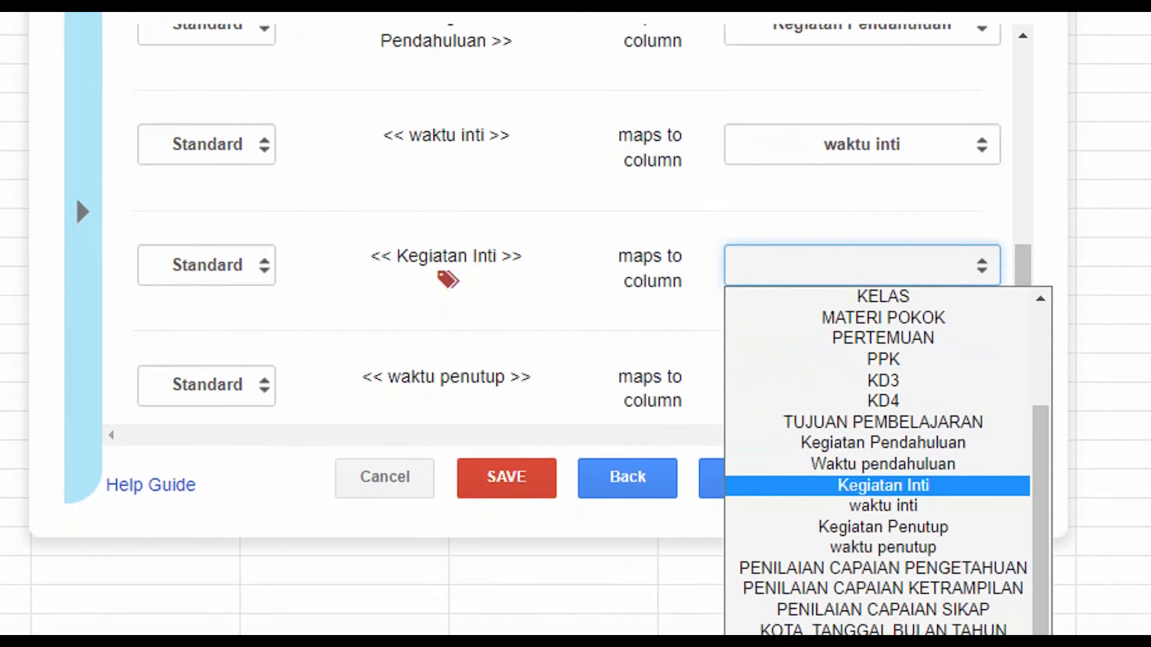
{"action": "left_click", "coordinate": [882, 486]}
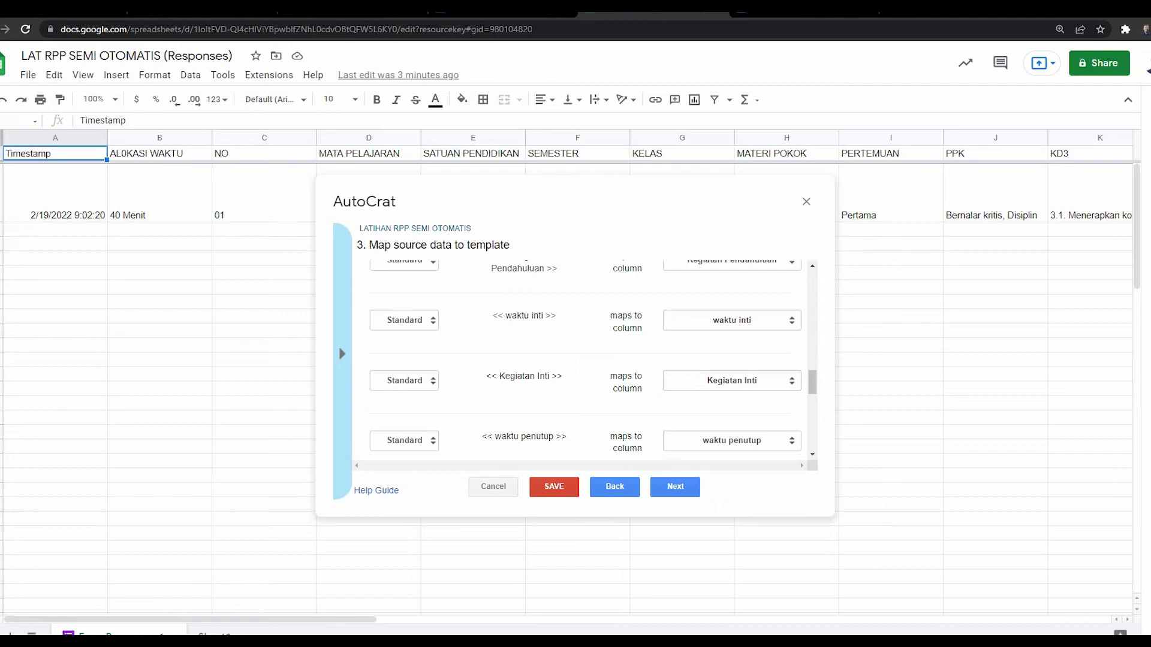
Step: Check the Kegiatan Inti tag text, then bring up the CONTOH FORMAT RPP IPA template document
{"action": "left_click_drag", "start_coordinate": [498, 376], "coordinate": [491, 376]}
{"action": "left_click", "coordinate": [495, 377]}
{"action": "left_click", "coordinate": [785, 9]}
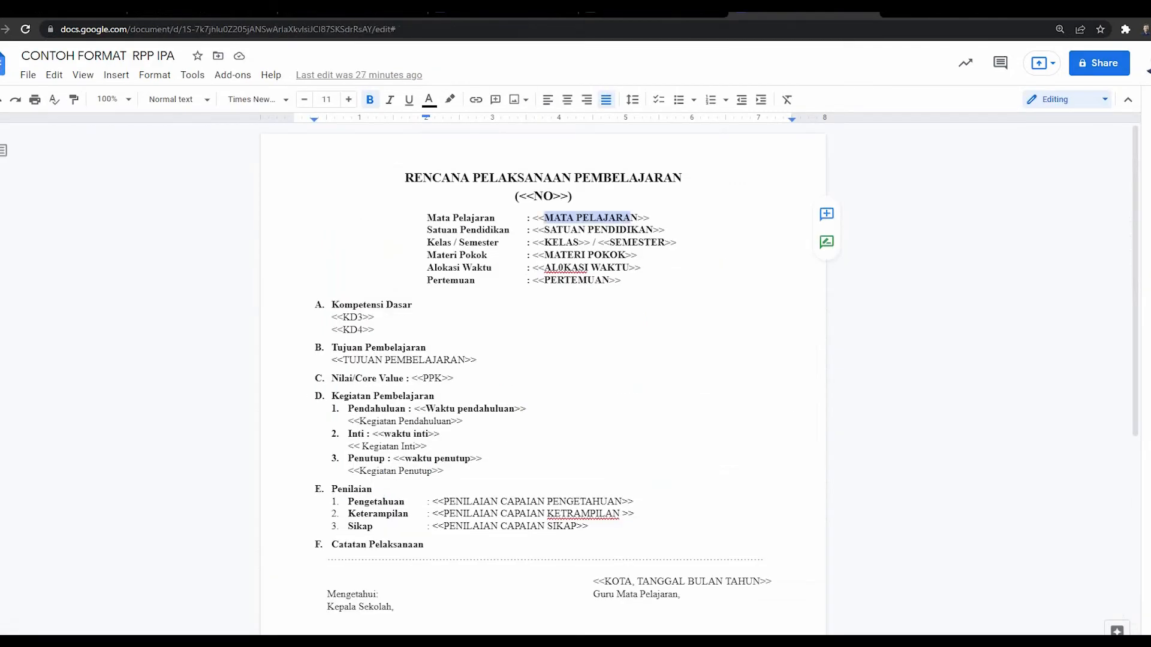
Step: Highlight the << Kegiatan Inti>> tag in the template, then return to the spreadsheet's AutoCrat mapping
{"action": "left_click_drag", "start_coordinate": [360, 446], "coordinate": [413, 445]}
{"action": "left_click", "coordinate": [653, 9]}
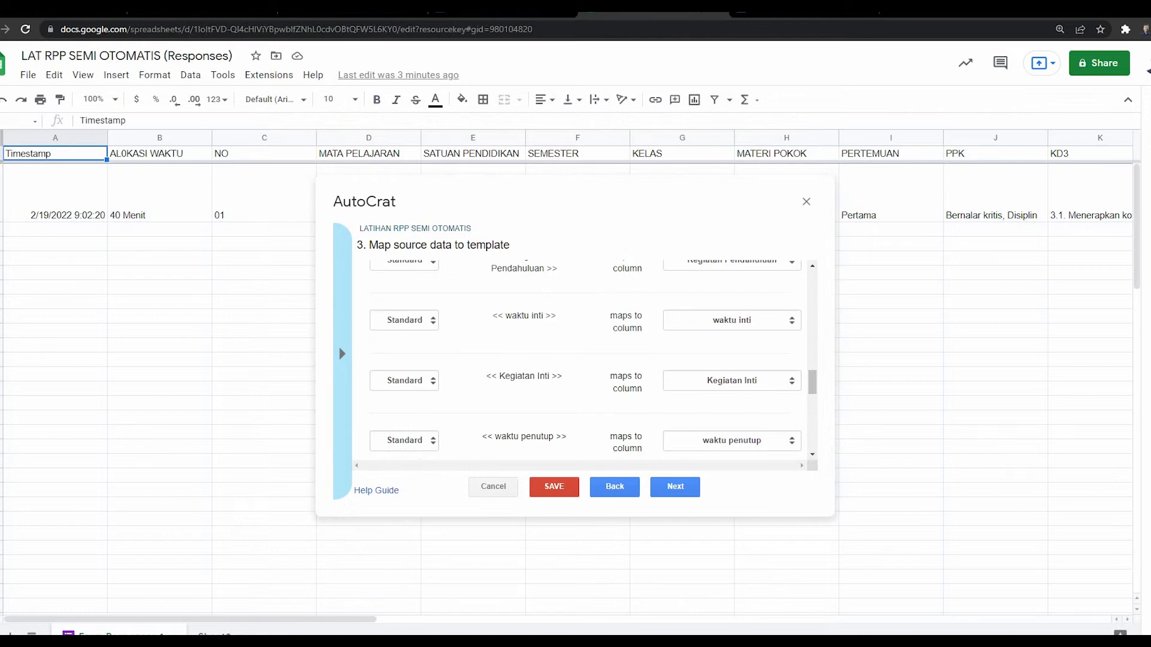
Step: In AutoCrat's file settings, name each merged file 'RPP IPA <<MATERI POKOK>>'
{"action": "left_click", "coordinate": [675, 486]}
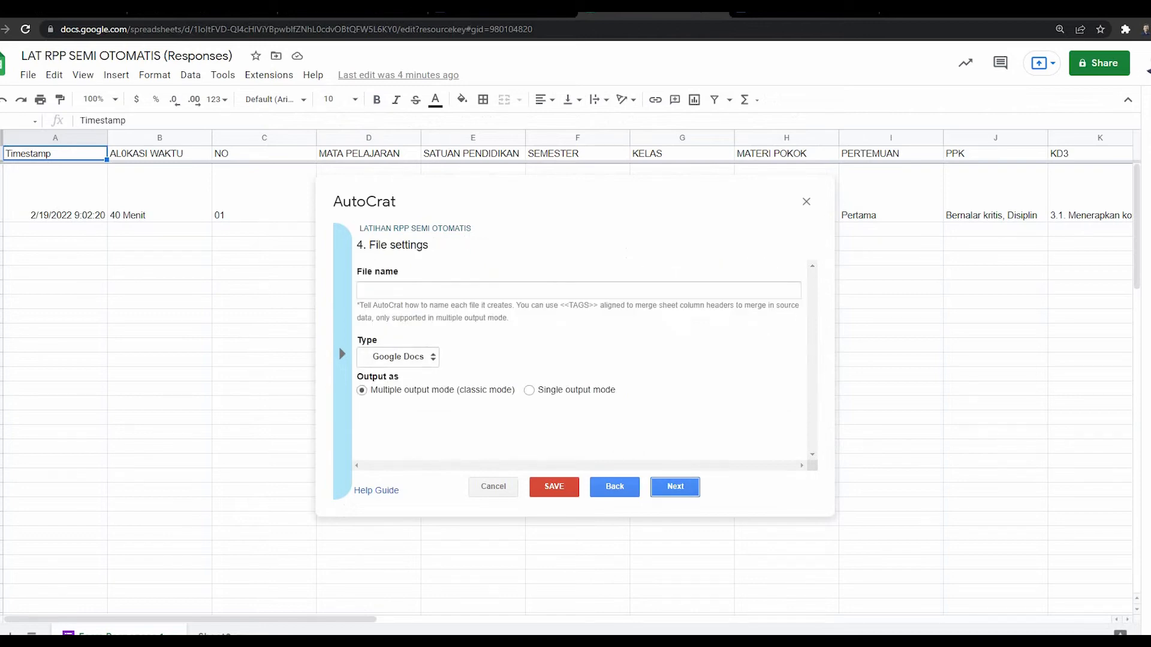
{"action": "left_click", "coordinate": [432, 291]}
{"action": "left_click", "coordinate": [432, 291]}
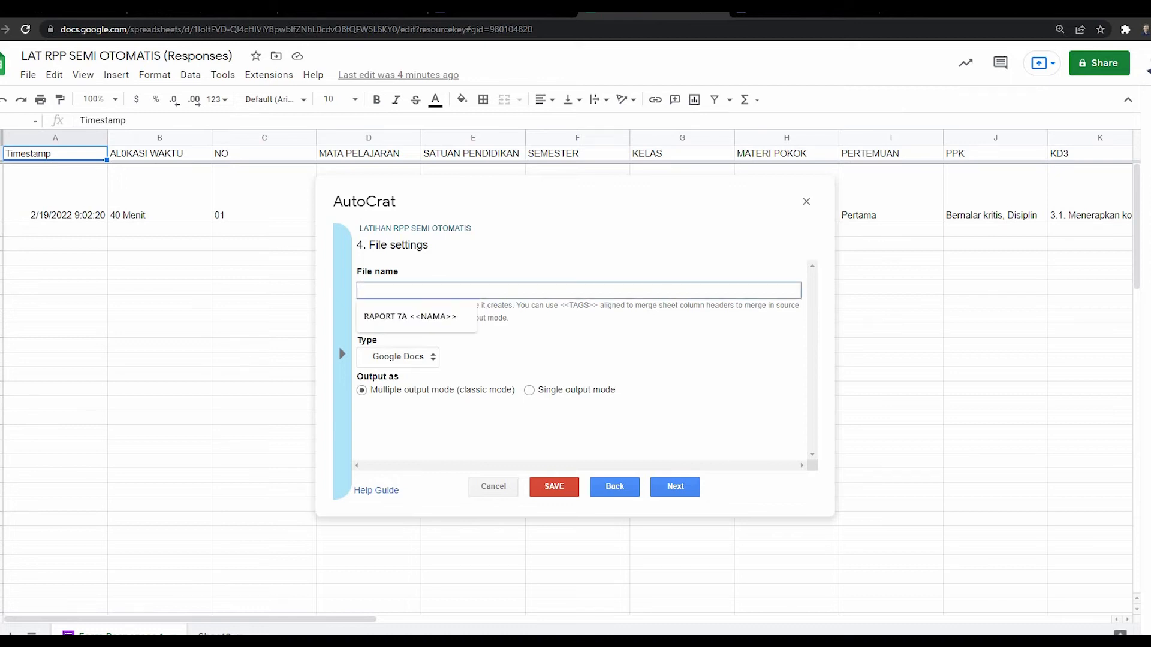
{"action": "type", "text": "RPP I"}
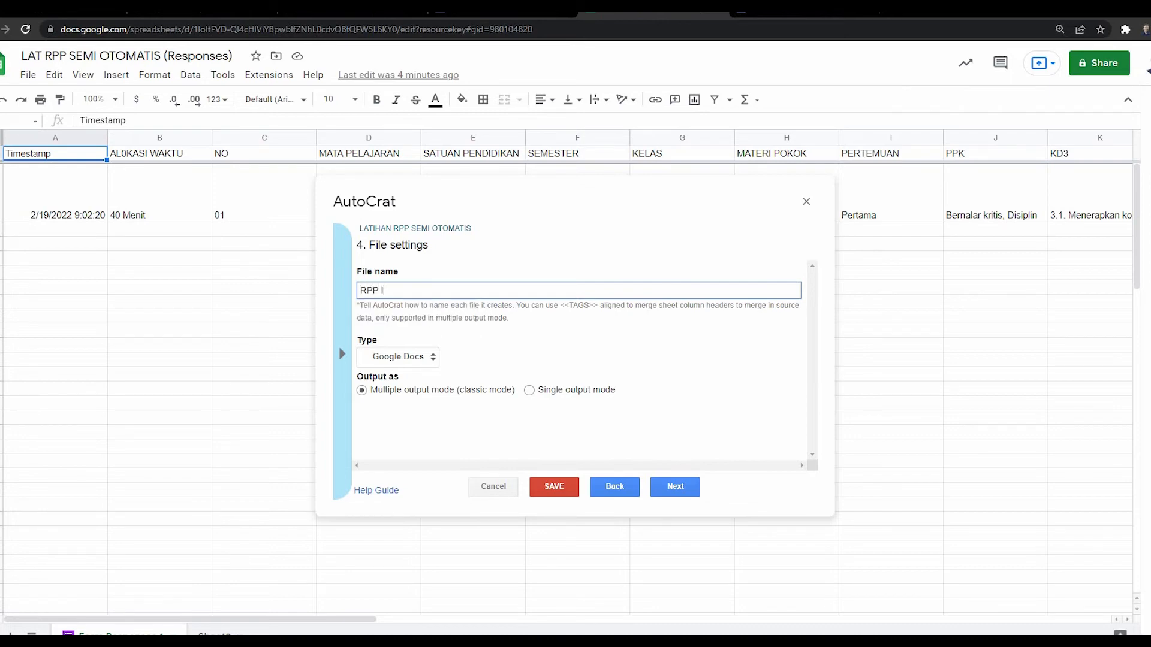
{"action": "type", "text": "PA"}
{"action": "type", "text": "<<"}
{"action": "type", "text": "MATERI POK"}
{"action": "key", "text": "BackSpace"}
{"action": "key", "text": "BackSpace"}
{"action": "type", "text": "OKOK>>"}
{"action": "left_click_drag", "start_coordinate": [240, 619], "coordinate": [446, 619]}
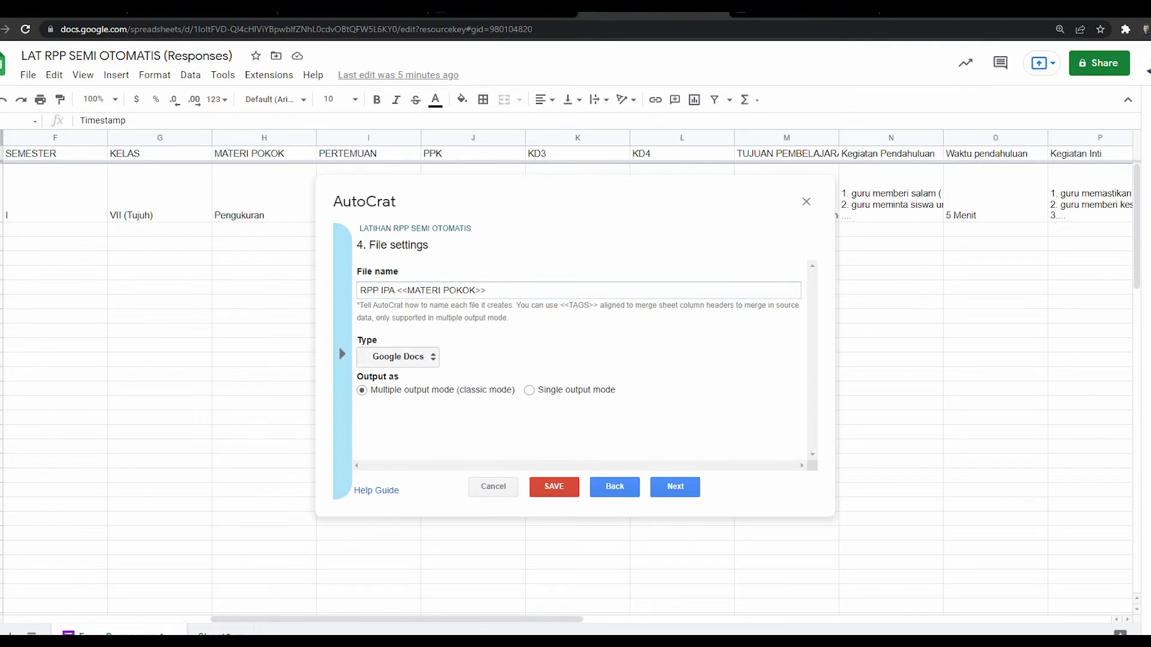
Step: Set the AutoCrat output file type to PDF and continue to the destination folder step
{"action": "left_click", "coordinate": [398, 357]}
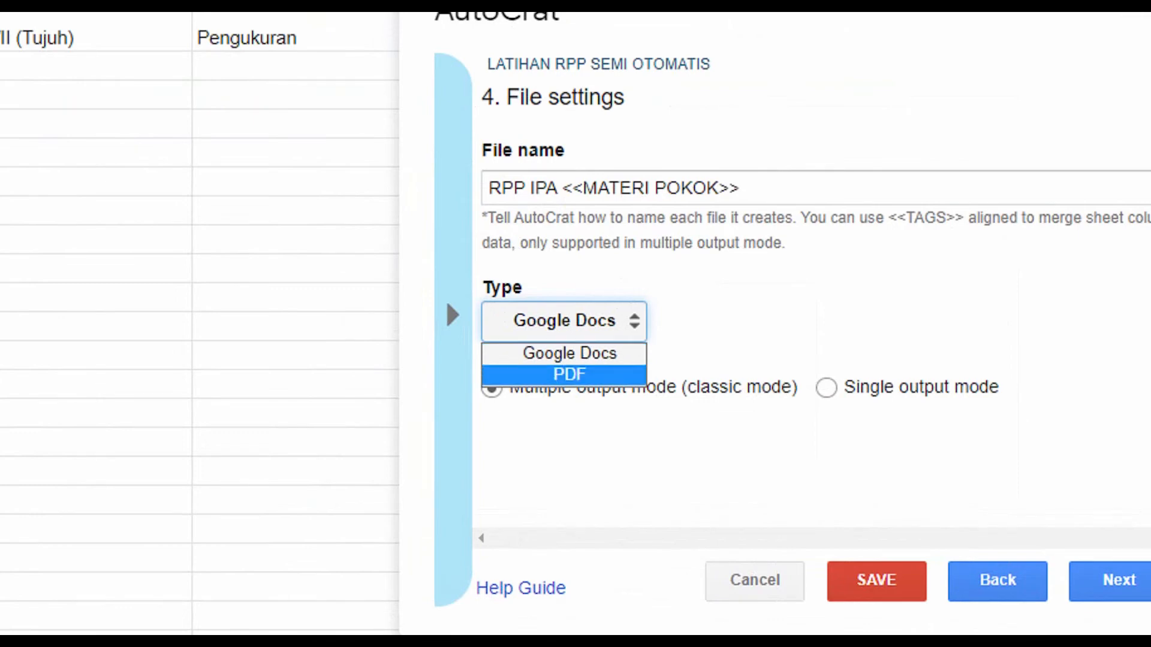
{"action": "left_click", "coordinate": [569, 374]}
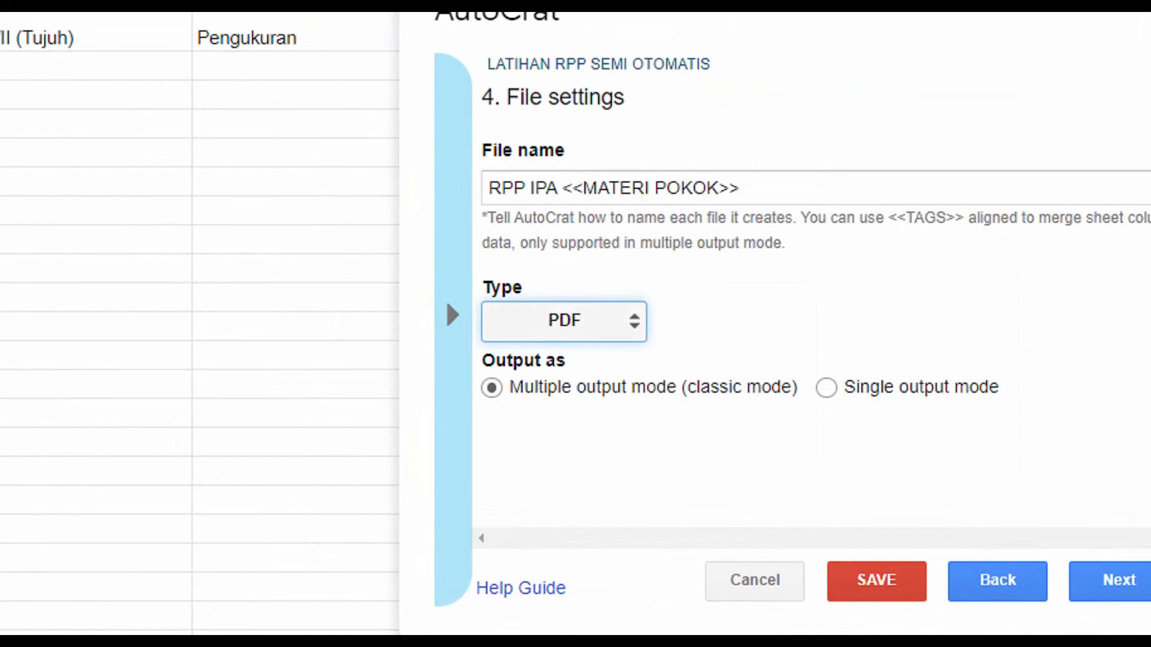
{"action": "left_click", "coordinate": [564, 322]}
{"action": "left_click", "coordinate": [569, 353]}
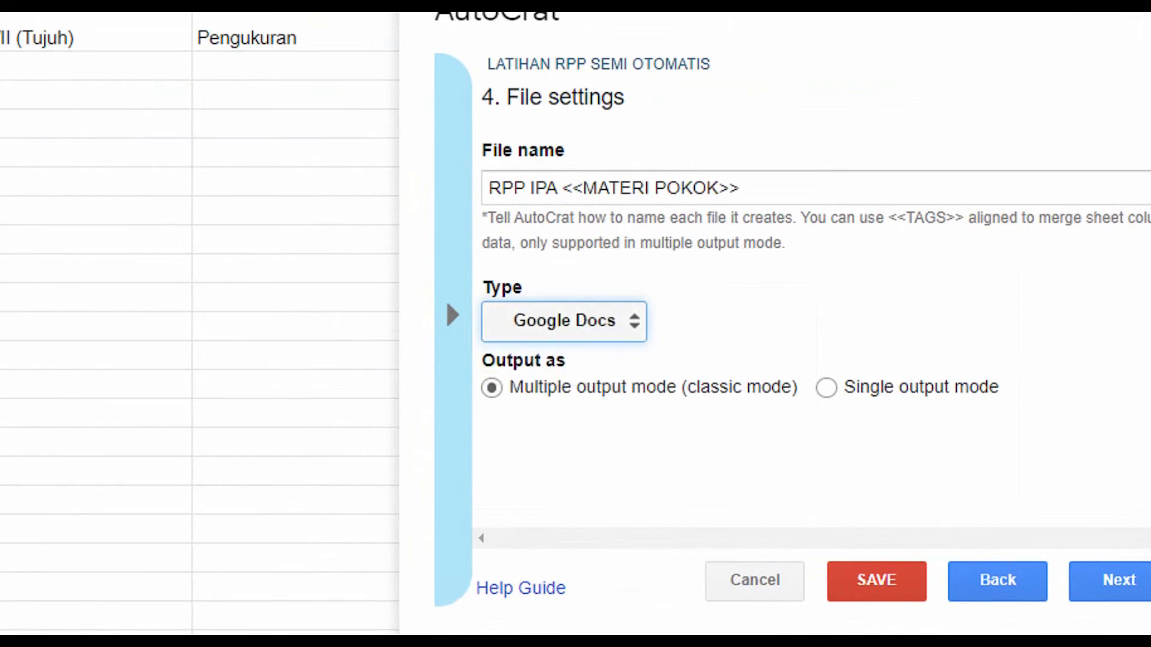
{"action": "left_click", "coordinate": [564, 322]}
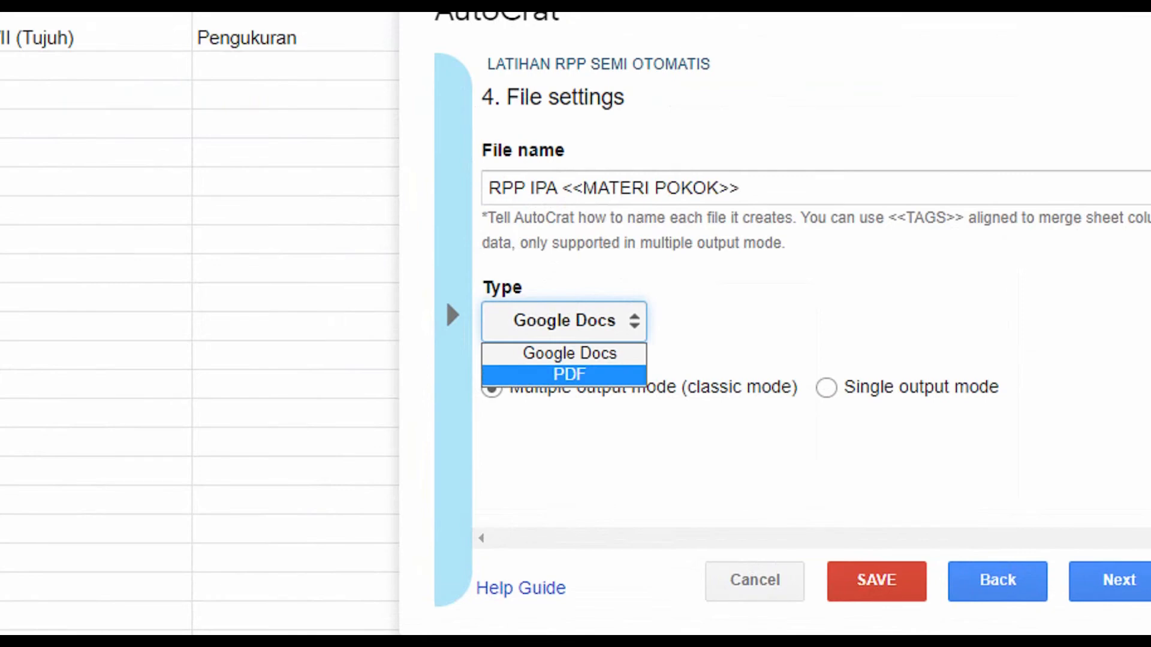
{"action": "key", "text": "Return"}
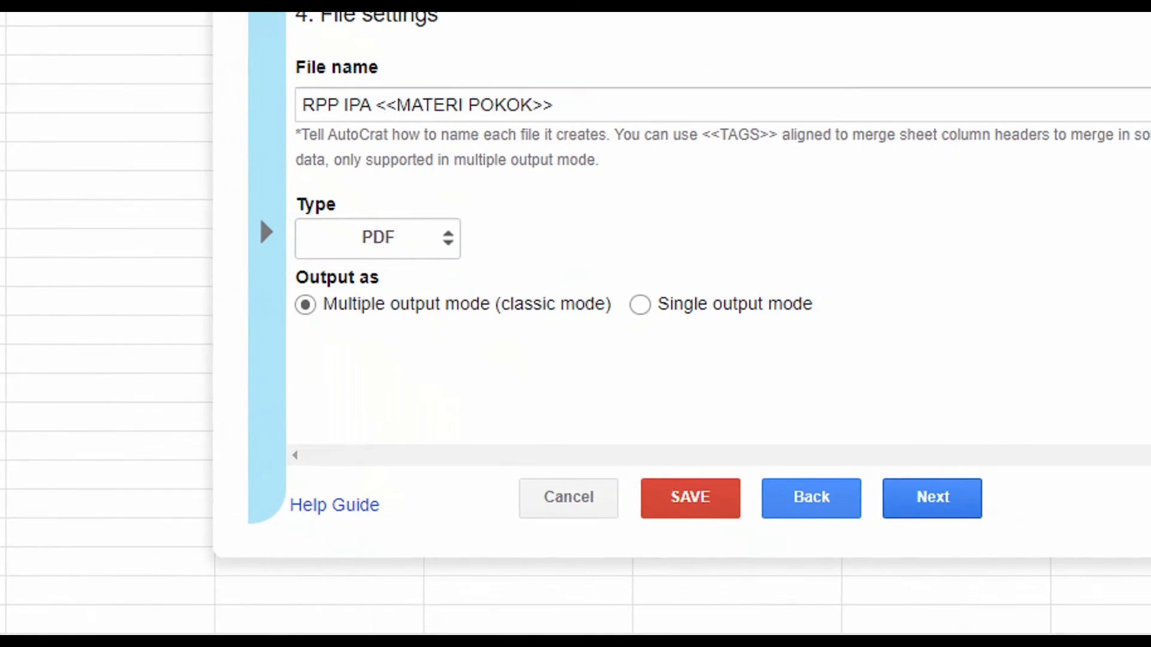
{"action": "left_click", "coordinate": [932, 498]}
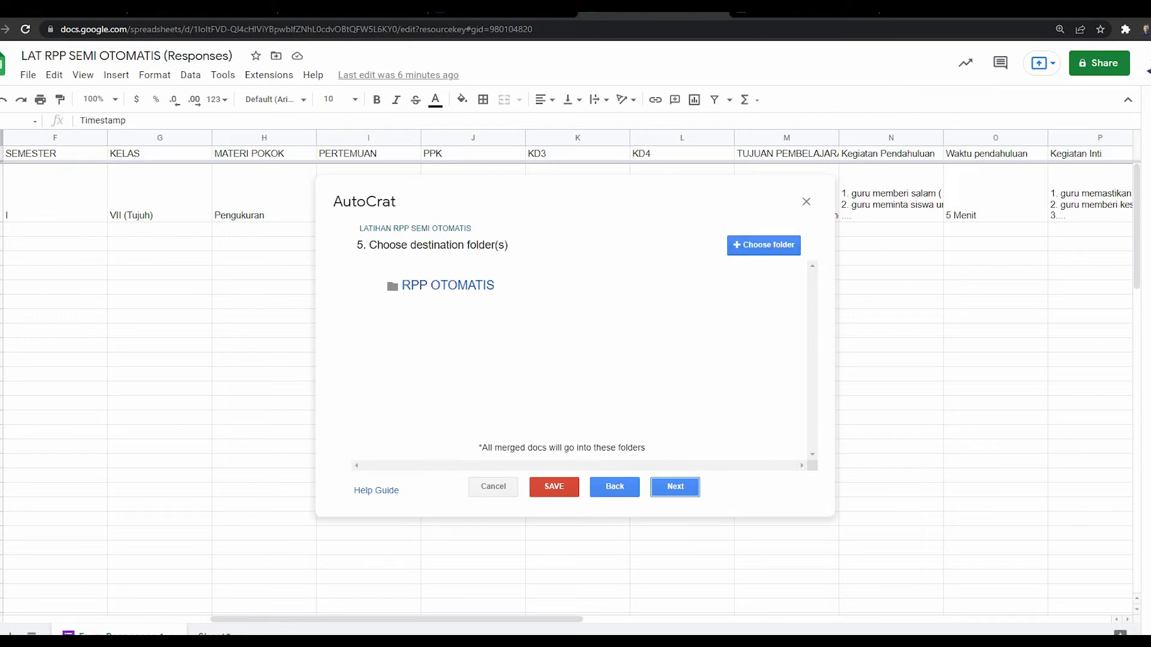
Step: Pick RPP OTOMATIS from Drive as the destination folder and continue
{"action": "left_click", "coordinate": [763, 245]}
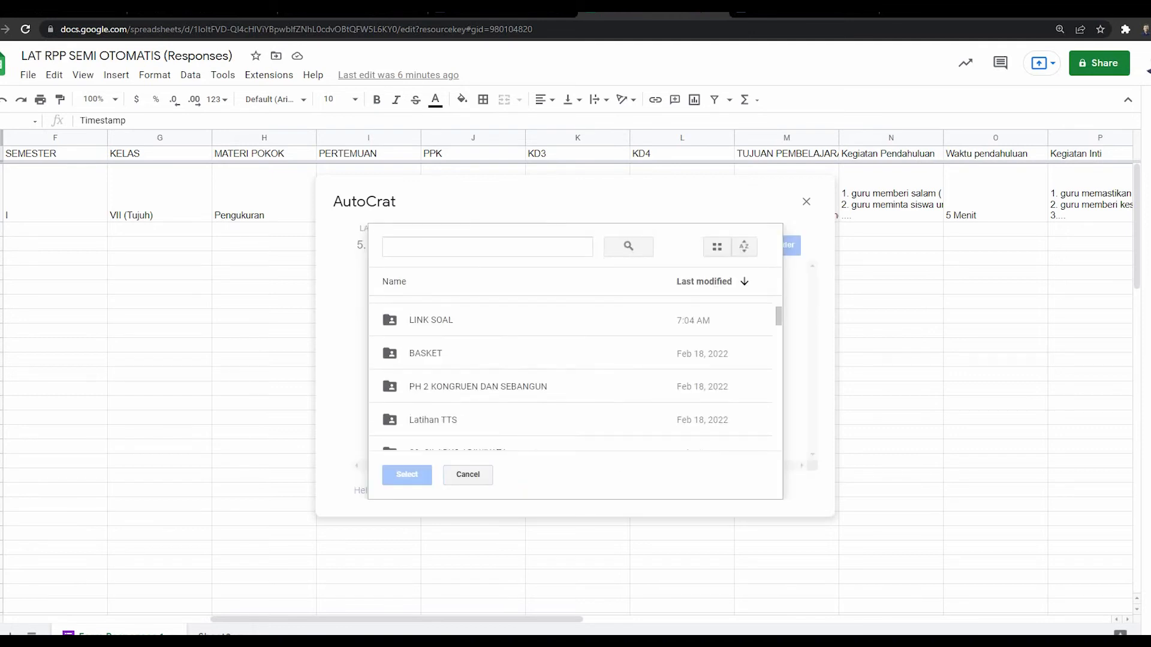
{"action": "left_click", "coordinate": [468, 475]}
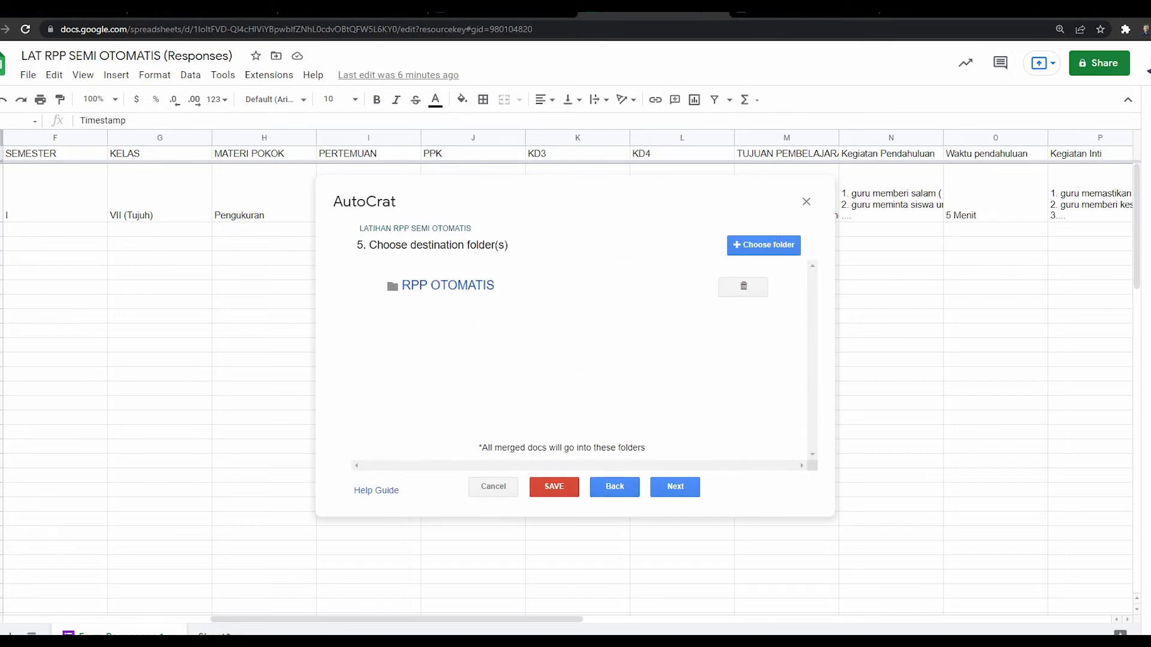
{"action": "left_click", "coordinate": [675, 487]}
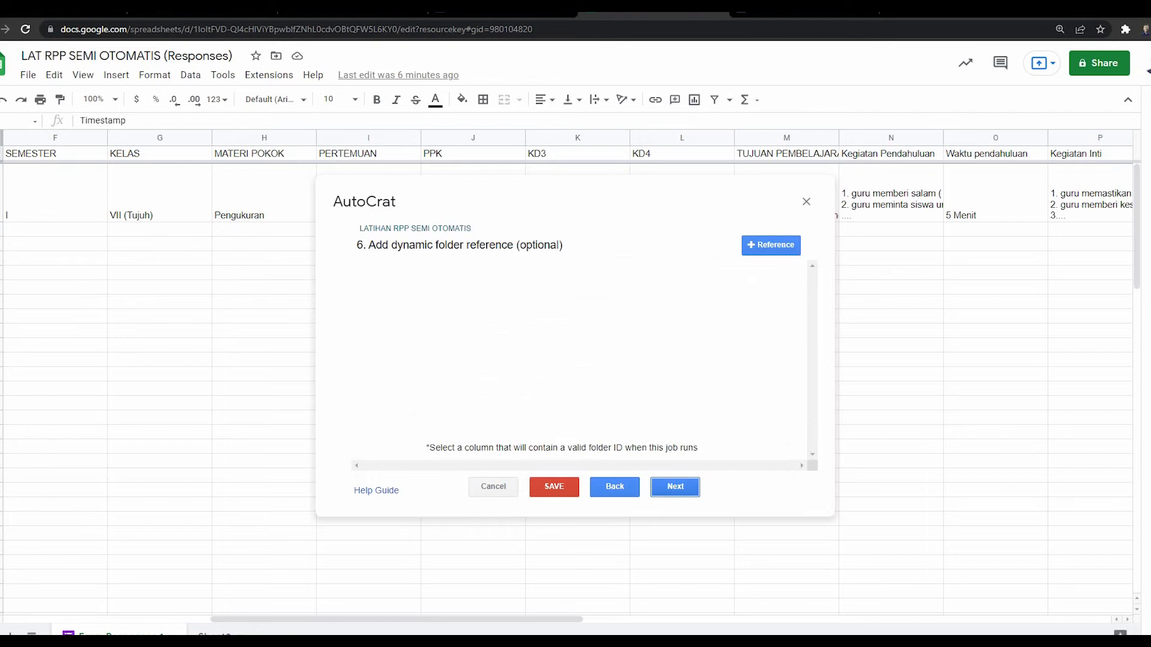
Step: Skip the dynamic folder reference and merge condition steps, leave triggers off, and save the job
{"action": "left_click", "coordinate": [675, 487]}
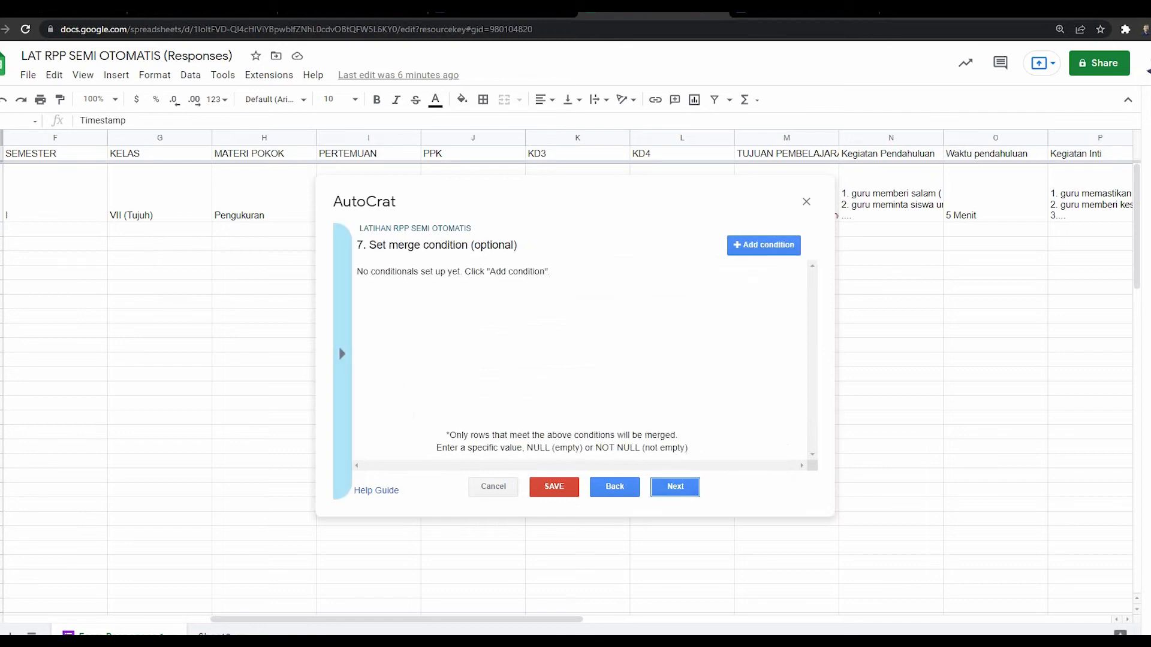
{"action": "left_click", "coordinate": [675, 487]}
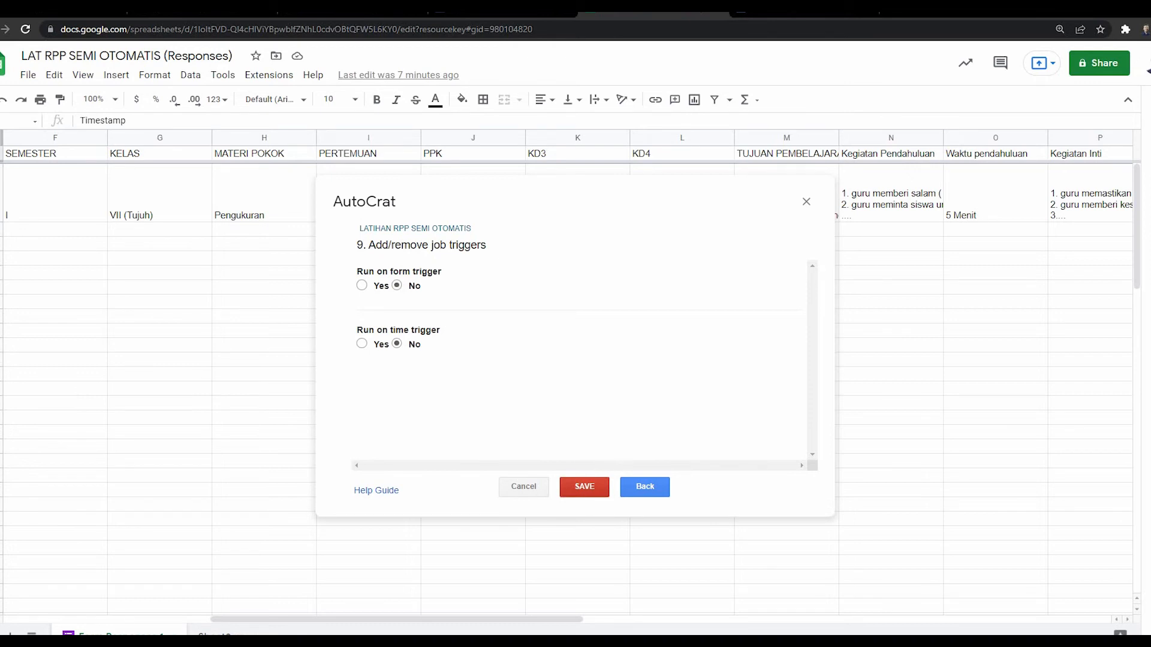
{"action": "left_click", "coordinate": [584, 486]}
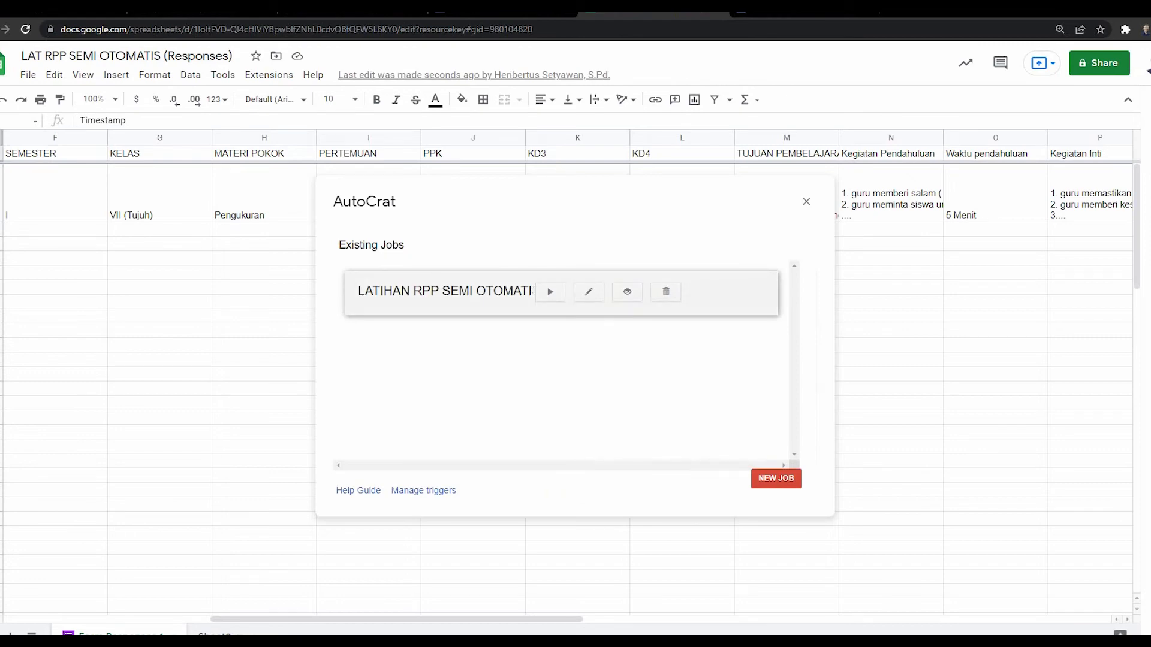
Step: Open the LATIHAN RPP SEMI OTOMATIS job's settings, then cancel without changes
{"action": "left_click", "coordinate": [589, 292]}
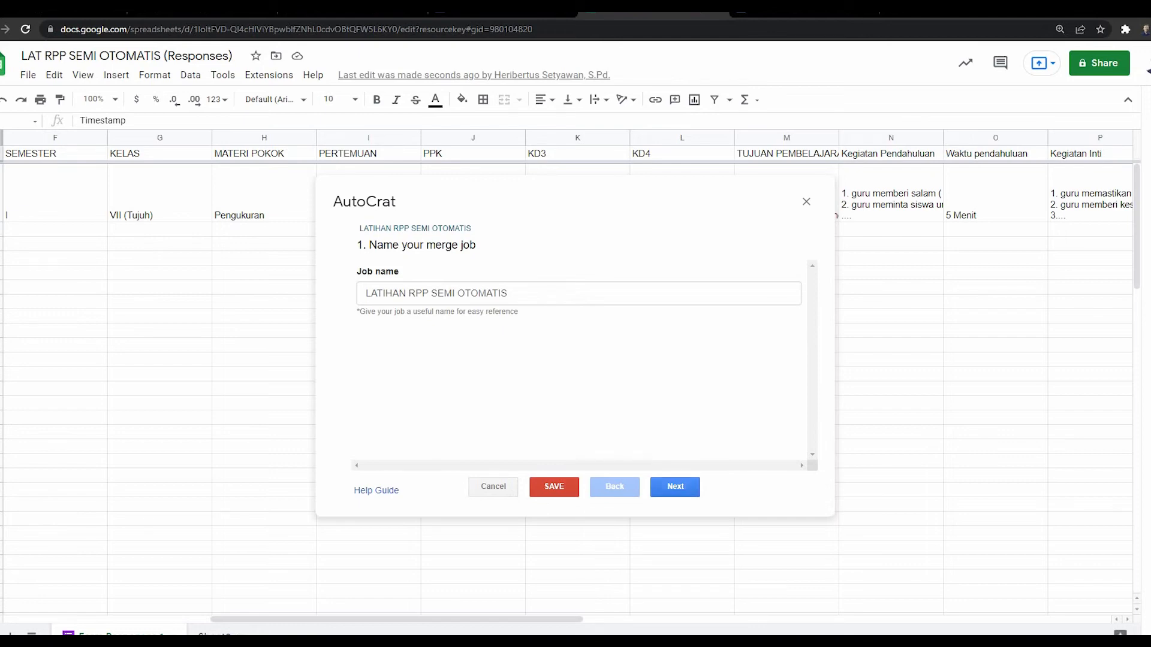
{"action": "left_click", "coordinate": [493, 487]}
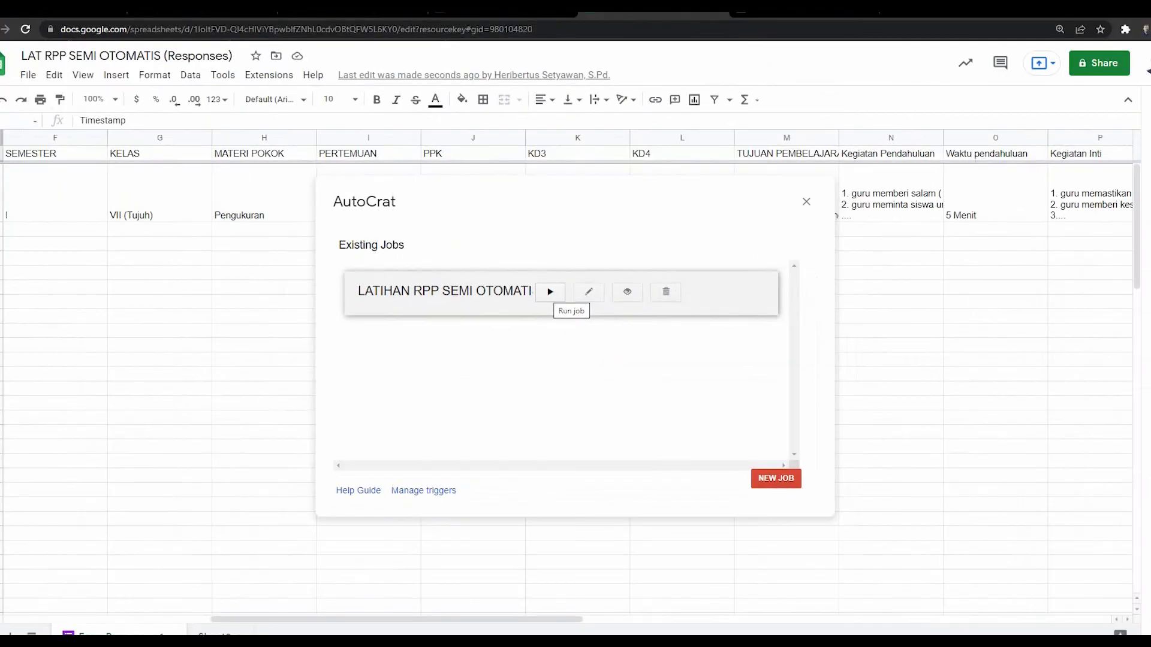
Step: Run the LATIHAN RPP SEMI OTOMATIS job and go to the RPP OTOMATIS Drive folder
{"action": "left_click", "coordinate": [580, 321]}
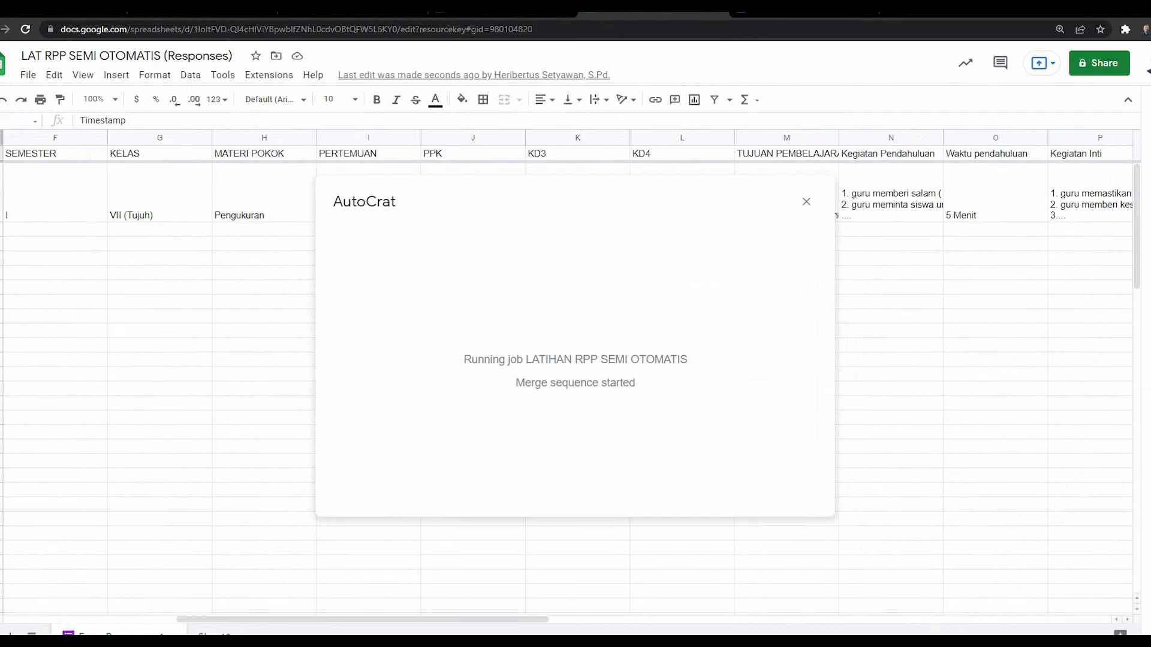
{"action": "left_click", "coordinate": [371, 8]}
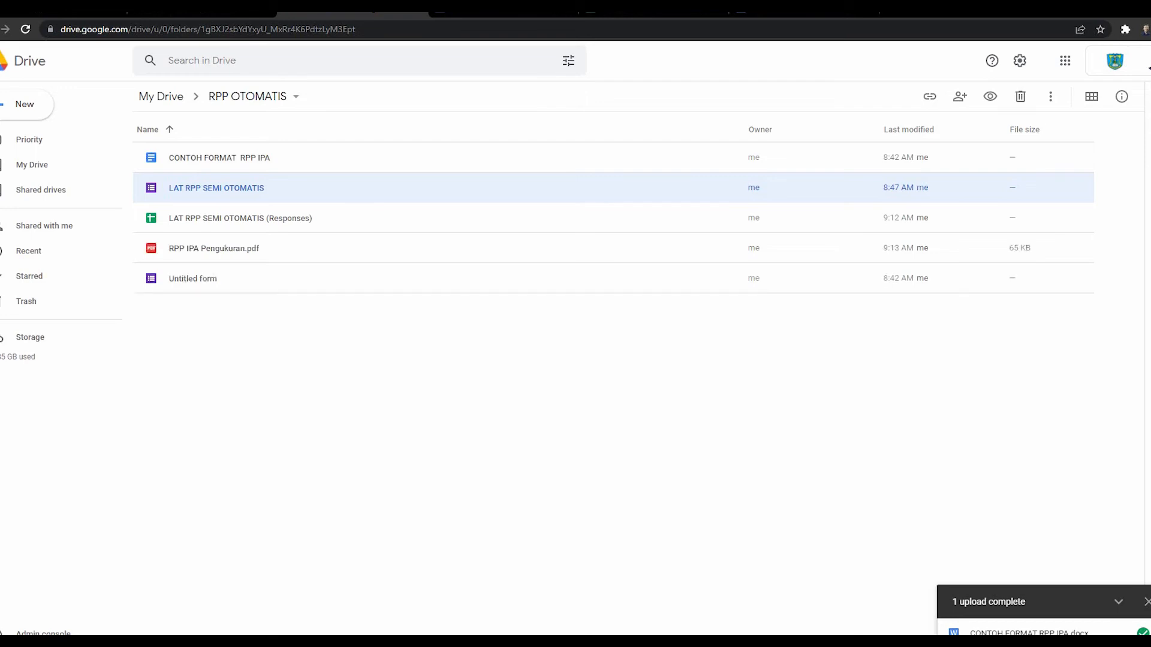
Step: Preview RPP IPA Pengukuran.pdf and scroll through its pages
{"action": "left_click", "coordinate": [214, 248]}
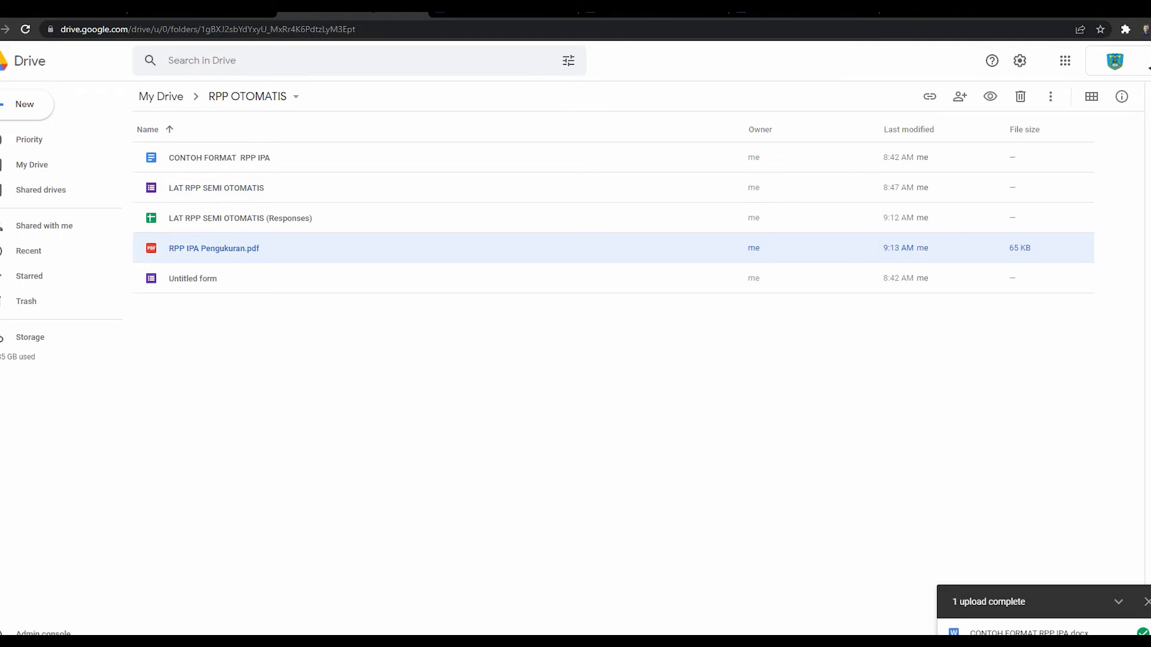
{"action": "key", "text": "Return"}
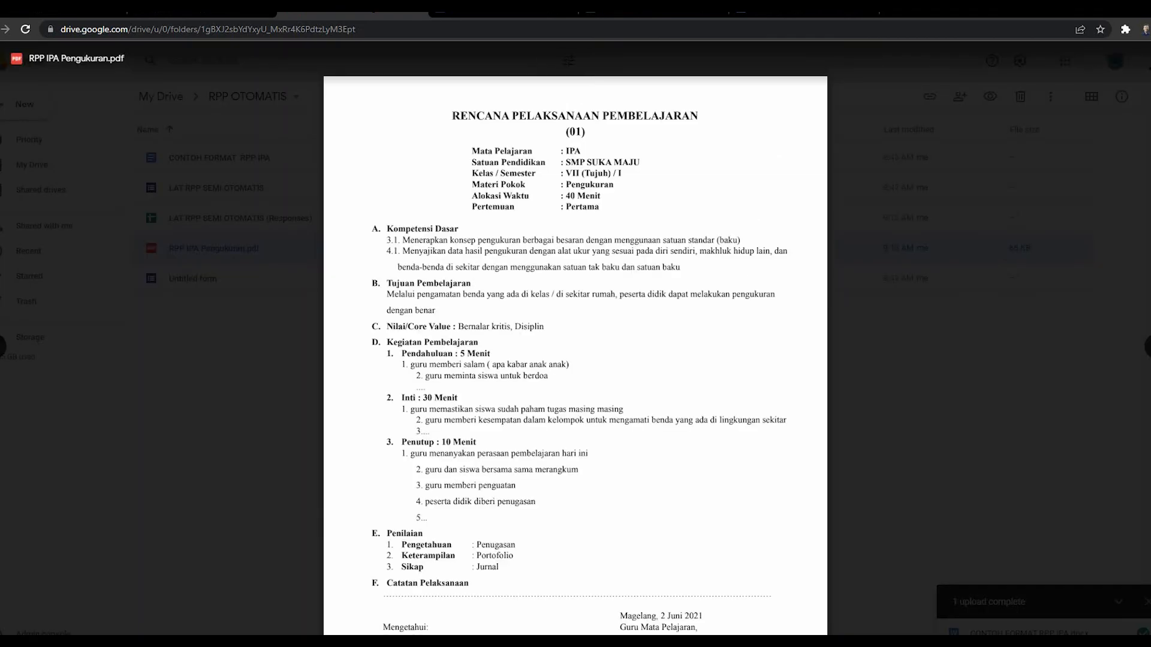
{"action": "scroll", "coordinate": [576, 336], "scroll_direction": "down", "scroll_amount": 3}
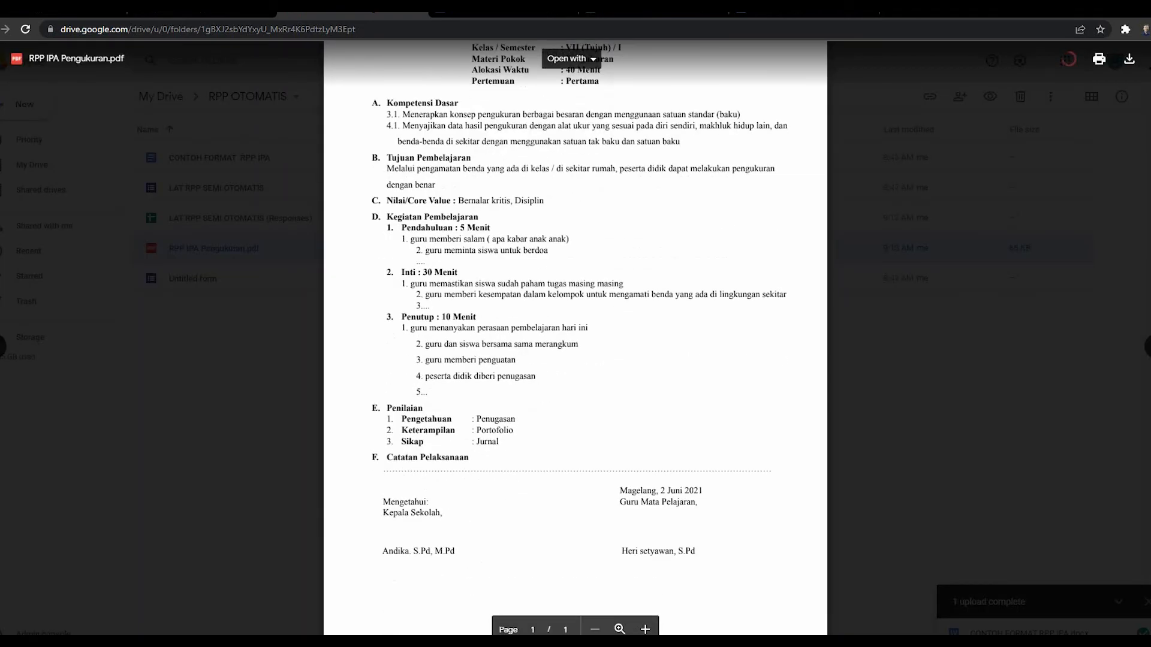
{"action": "scroll", "coordinate": [576, 336], "scroll_direction": "down", "scroll_amount": 1}
{"action": "scroll", "coordinate": [575, 335], "scroll_direction": "down", "scroll_amount": 1}
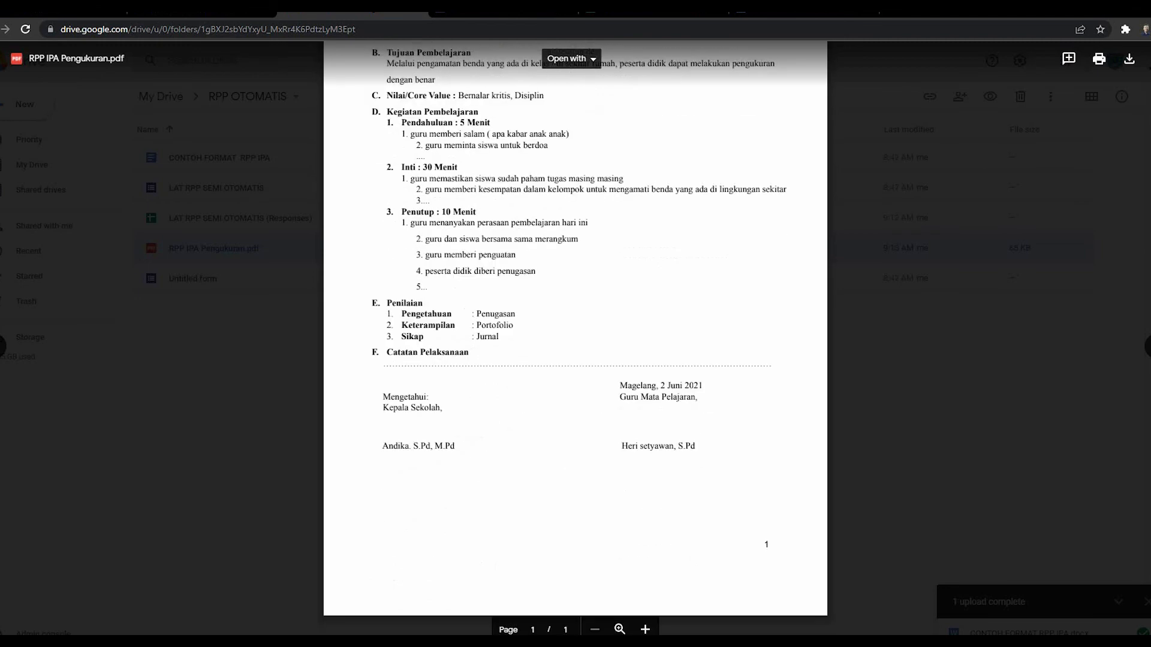
{"action": "scroll", "coordinate": [575, 336], "scroll_direction": "up", "scroll_amount": 2}
{"action": "scroll", "coordinate": [576, 336], "scroll_direction": "up", "scroll_amount": 2}
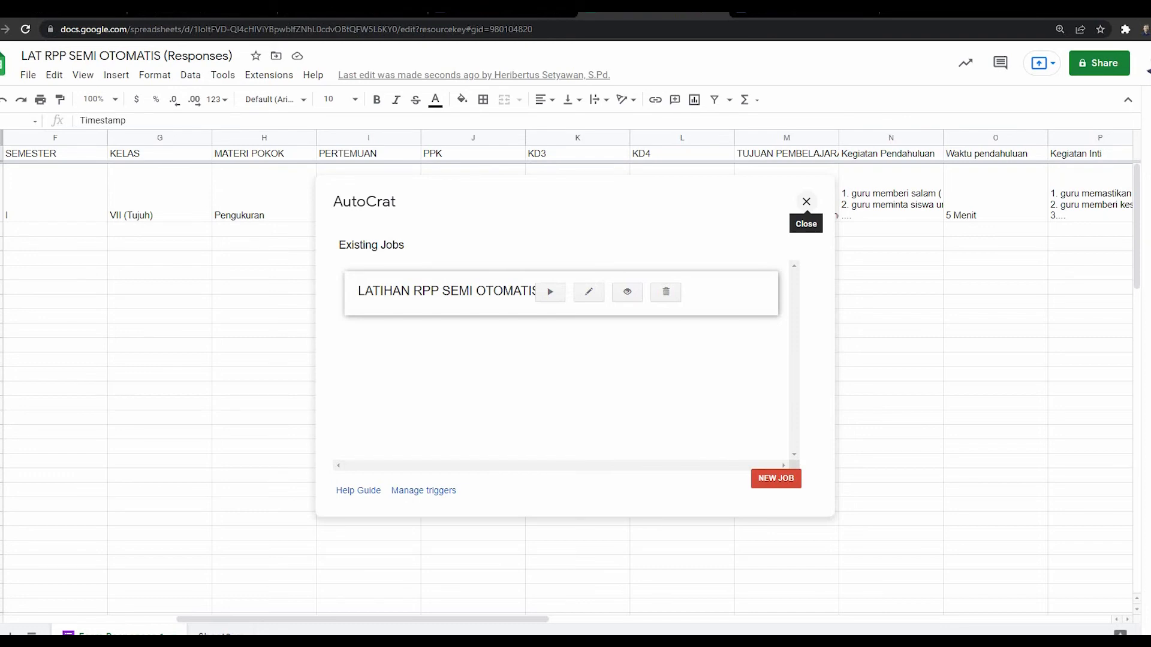
Step: Close the AutoCrat window over the responses spreadsheet
{"action": "left_click", "coordinate": [806, 202]}
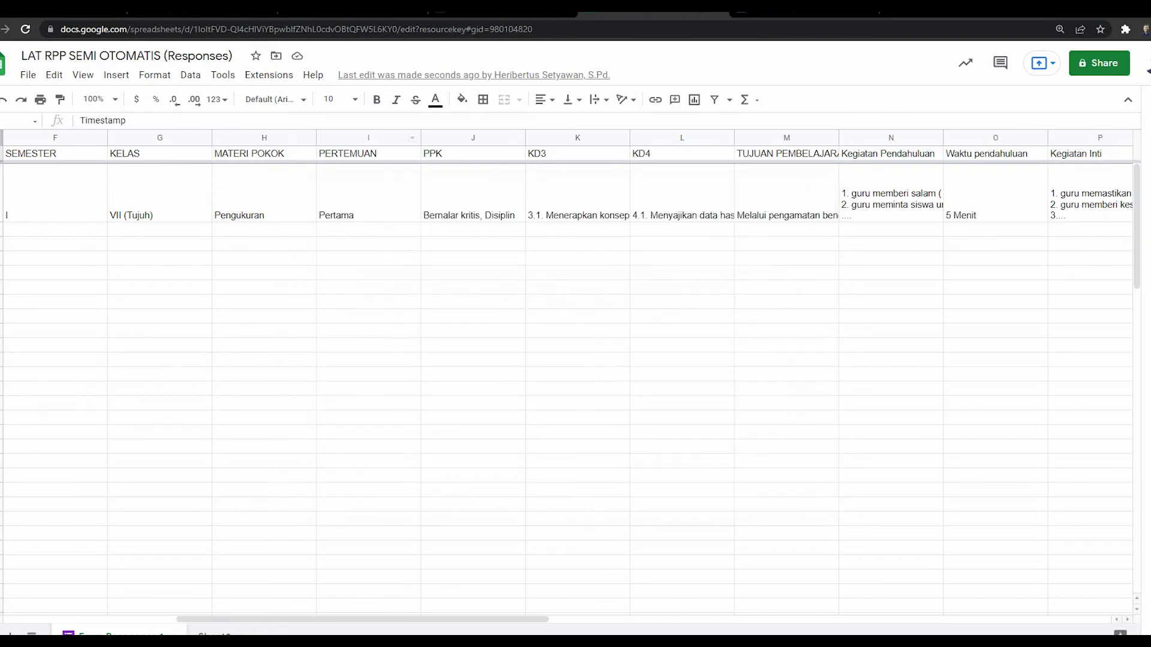
{"action": "left_click", "coordinate": [268, 75]}
{"action": "left_click", "coordinate": [269, 75]}
Step: Scroll right to select the Merged Doc ID column AA, then go to the form's responses
{"action": "left_click_drag", "start_coordinate": [363, 619], "coordinate": [923, 619]}
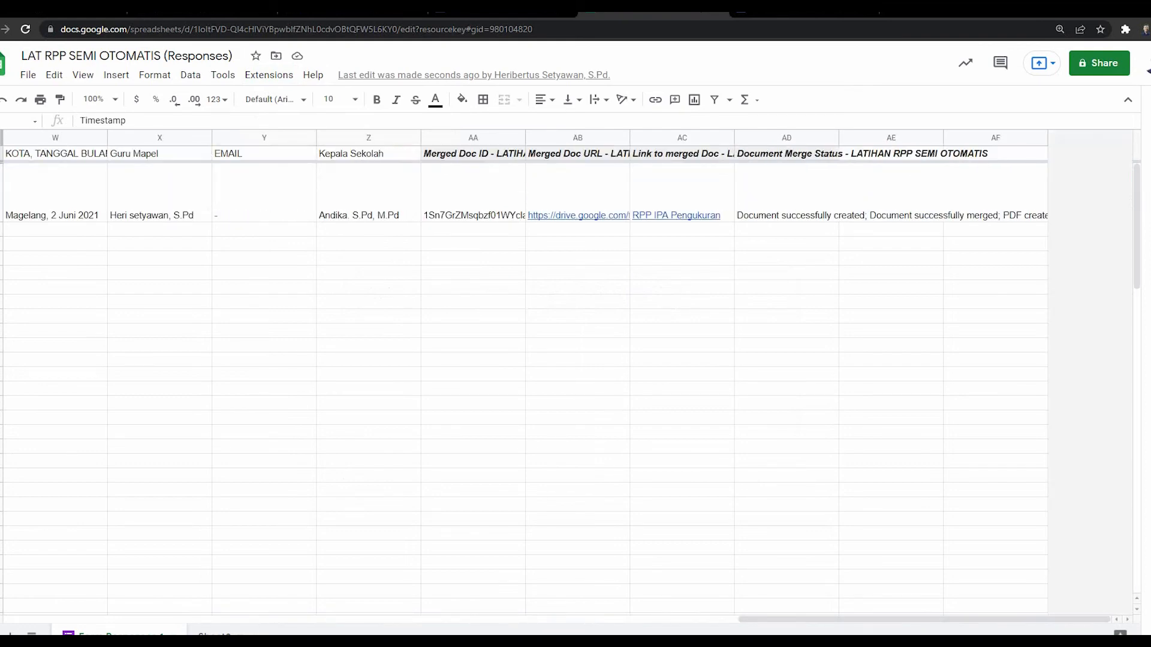
{"action": "mouse_move", "coordinate": [578, 215]}
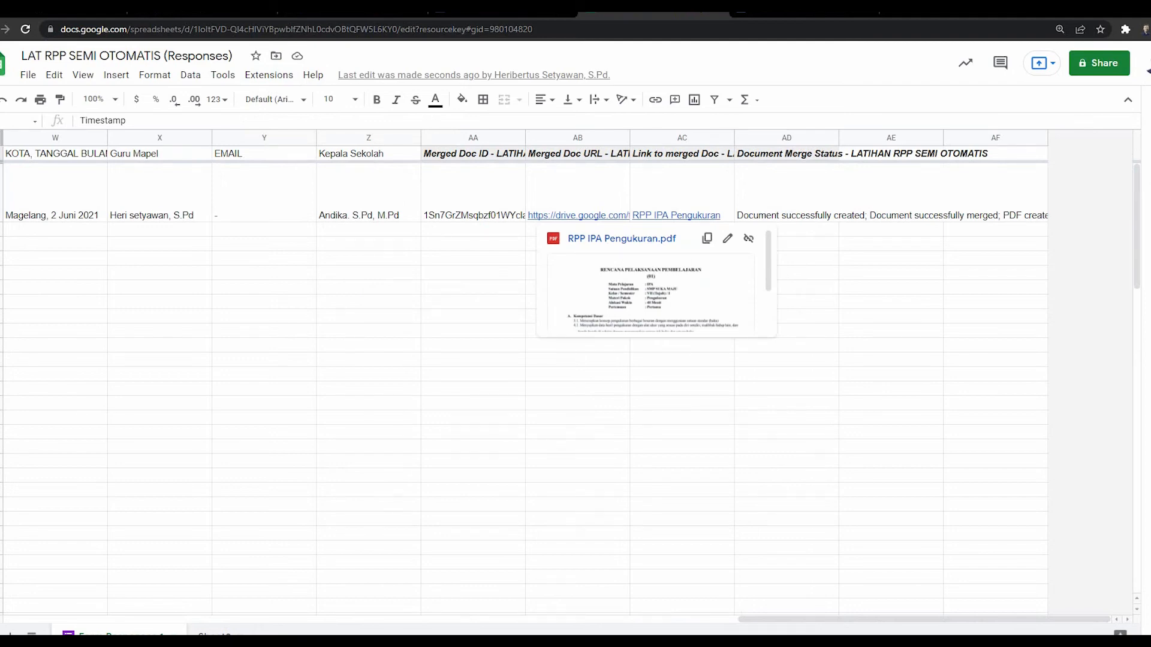
{"action": "left_click", "coordinate": [473, 302]}
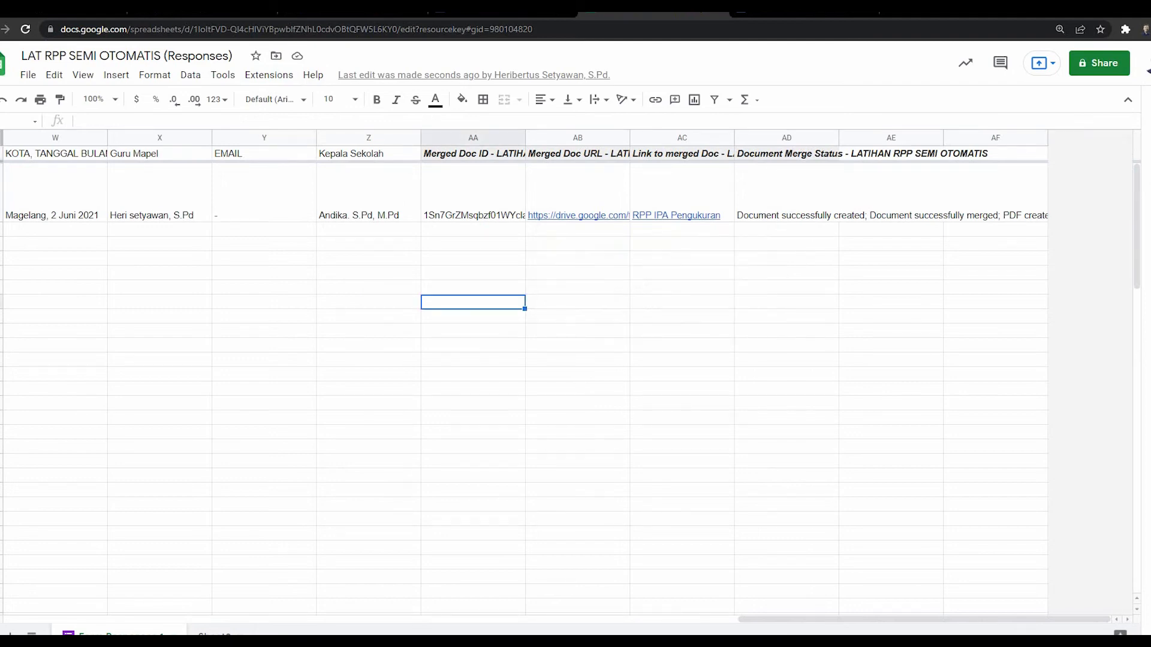
{"action": "left_click", "coordinate": [473, 138]}
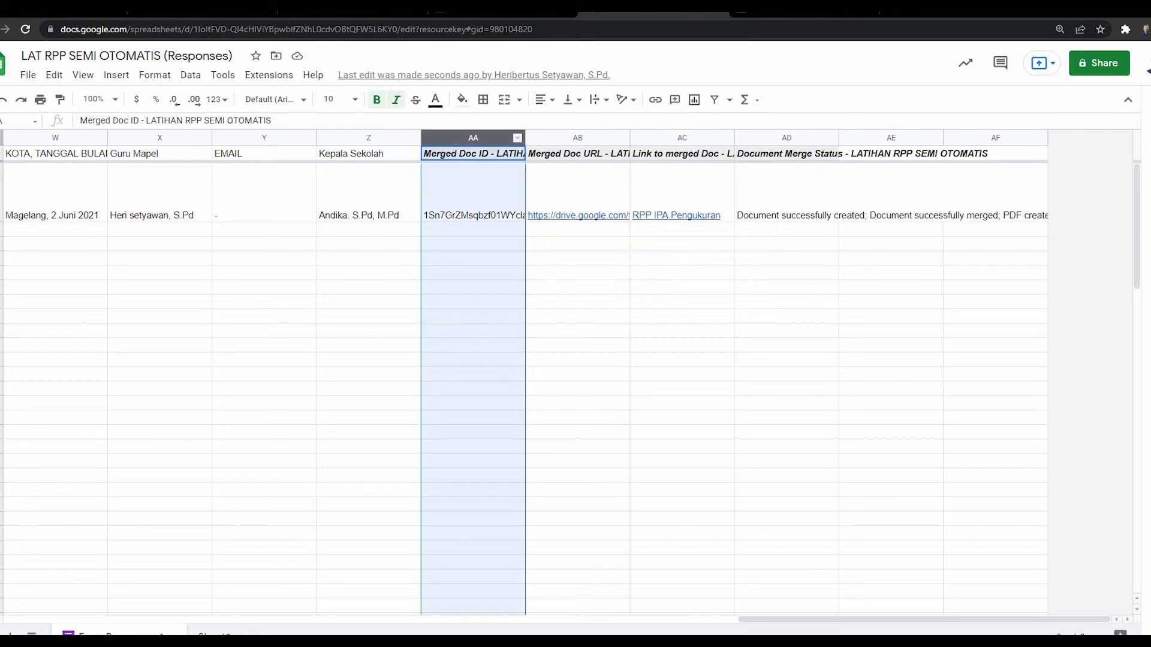
{"action": "mouse_move", "coordinate": [577, 215]}
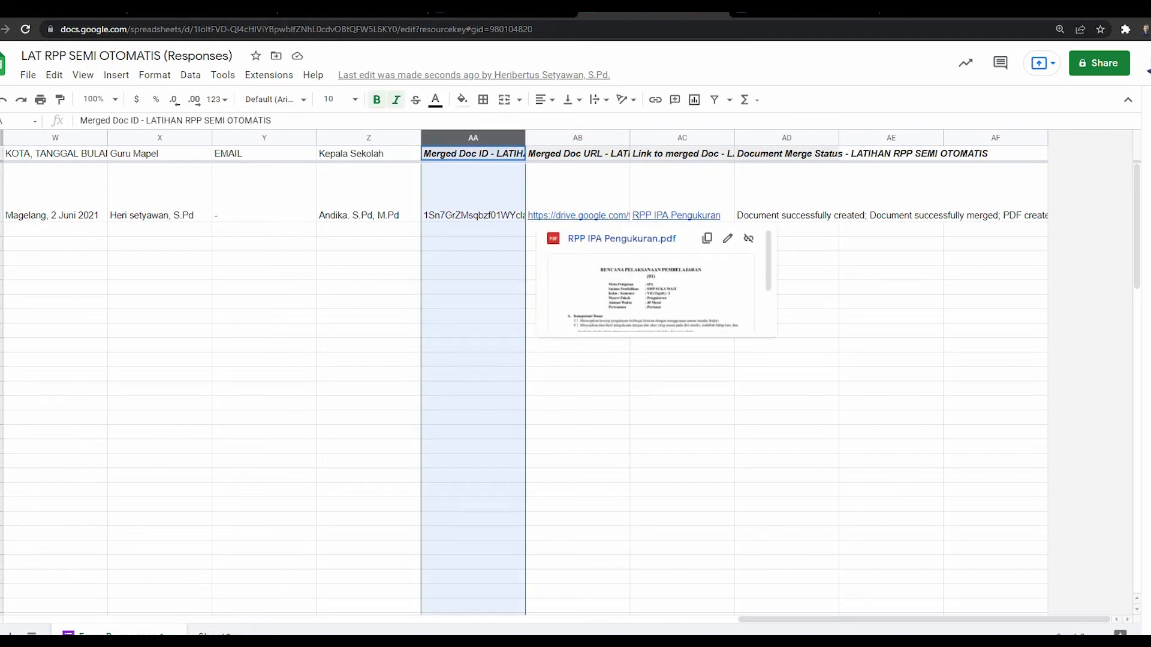
{"action": "left_click", "coordinate": [504, 12]}
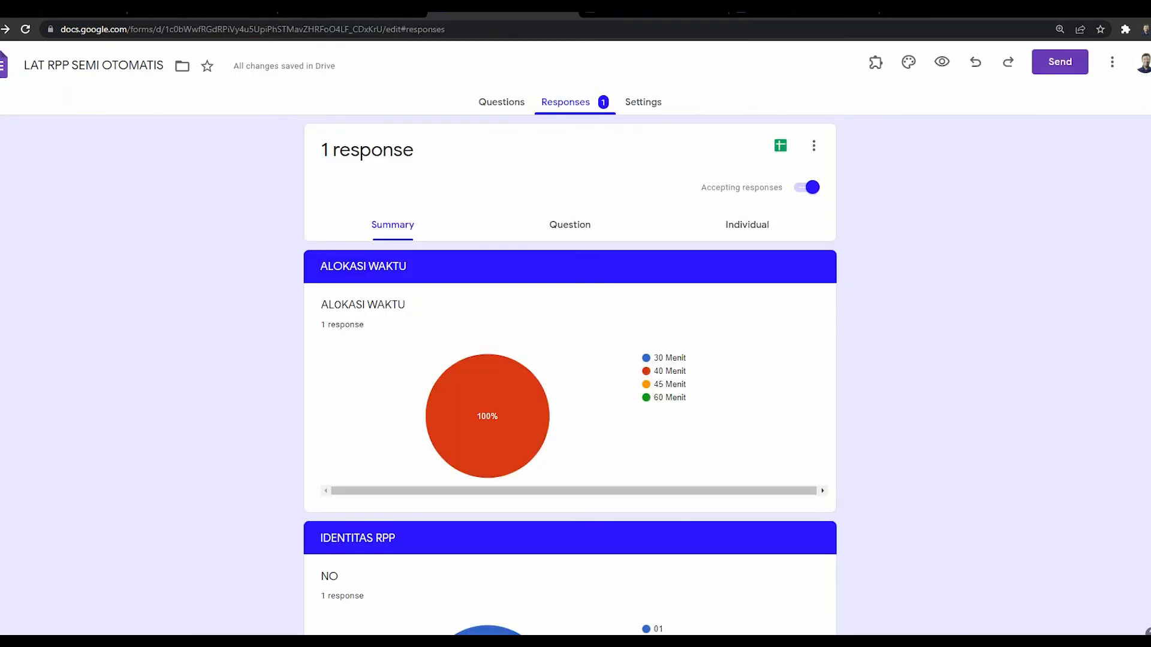
Step: Open a fillable preview of the form and choose 40 Menit as the time allocation
{"action": "left_click", "coordinate": [501, 101]}
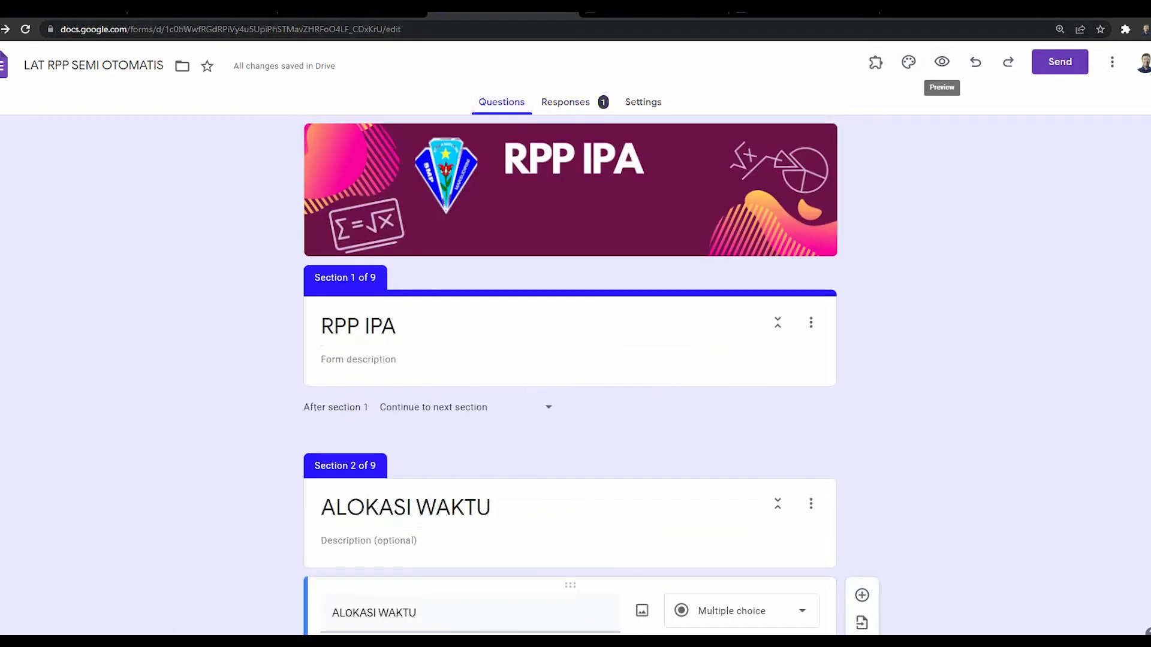
{"action": "left_click", "coordinate": [941, 62]}
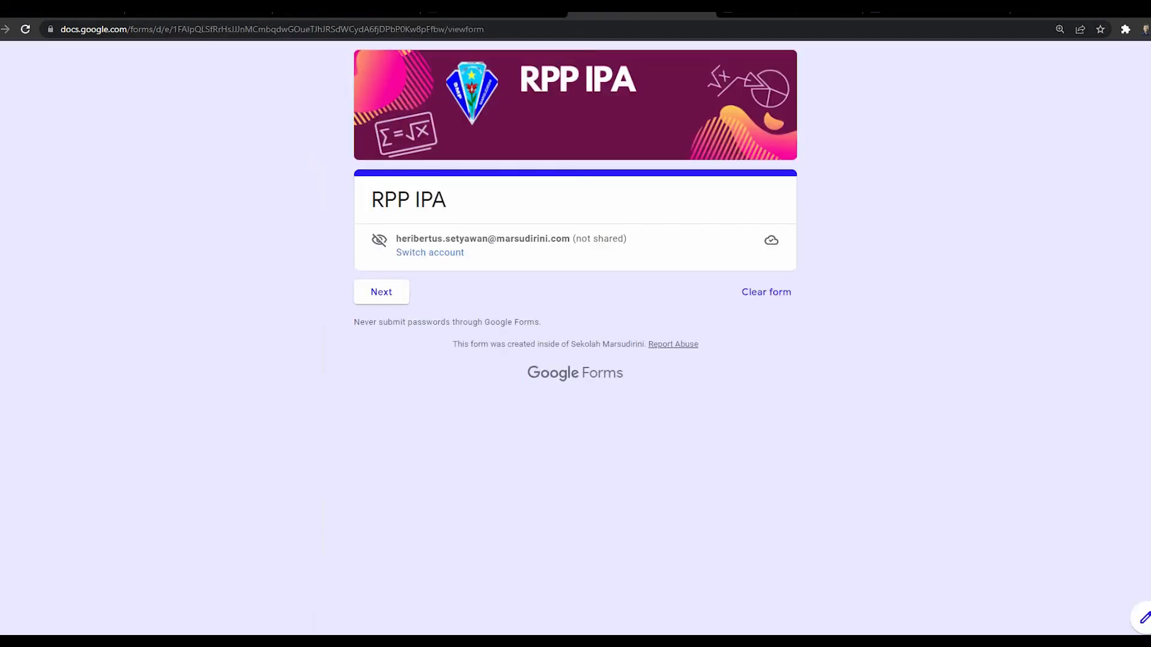
{"action": "left_click", "coordinate": [381, 293]}
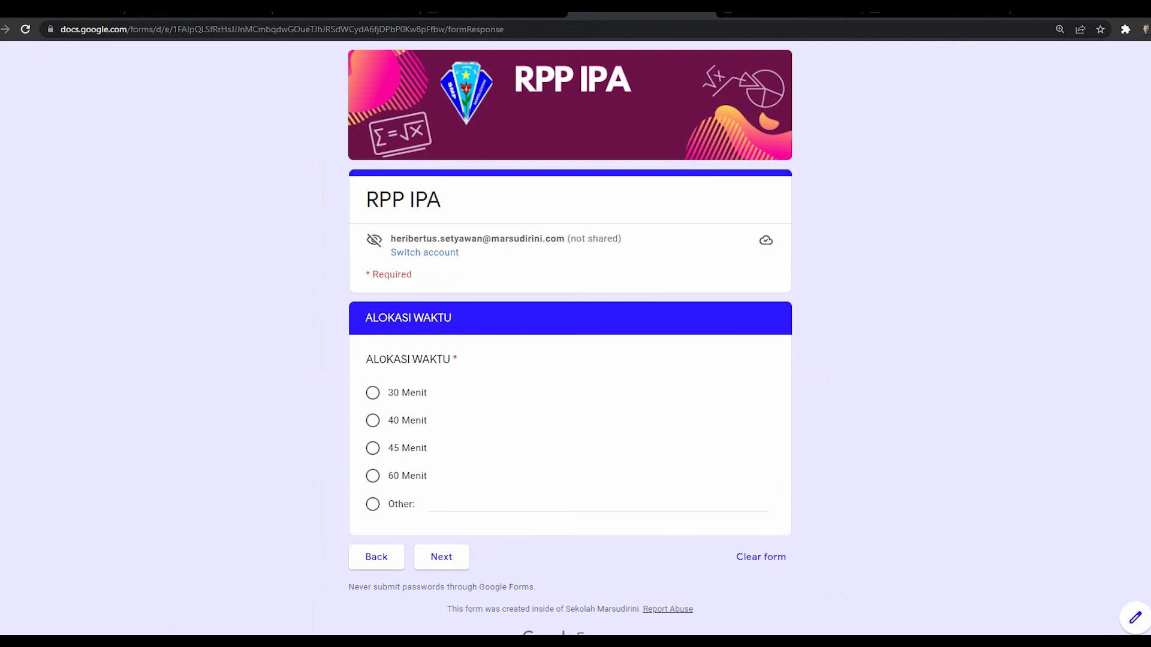
{"action": "left_click", "coordinate": [373, 420]}
{"action": "left_click", "coordinate": [441, 557]}
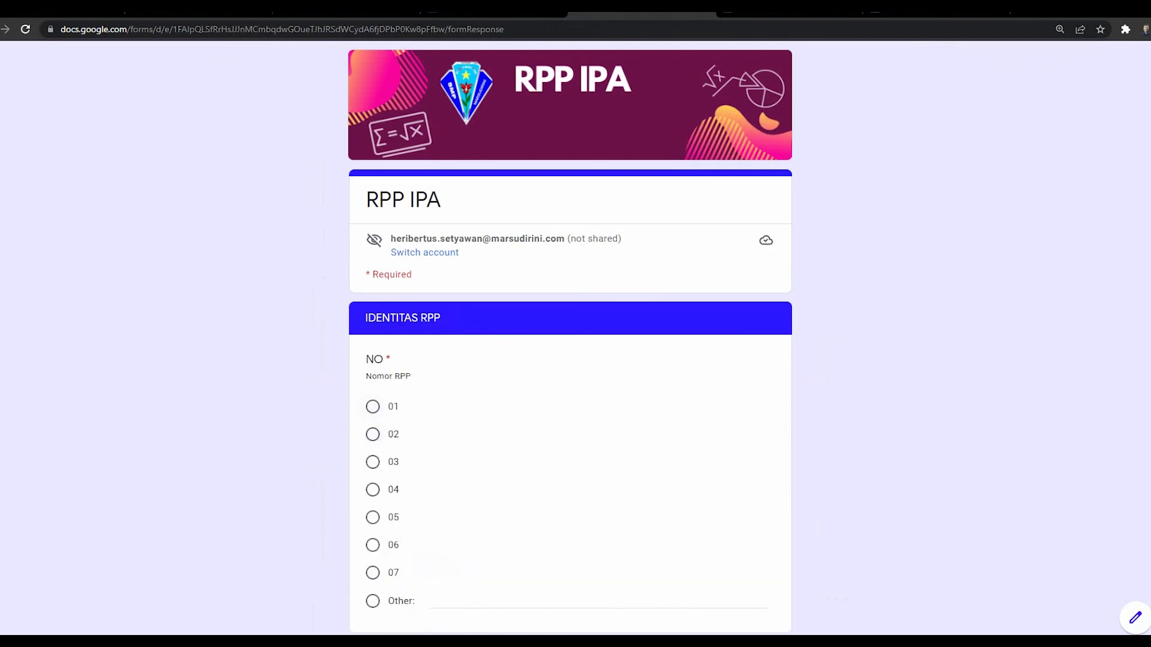
Step: Fill the RPP identity: number 02, IPA, SMP SUKA MAJU, semester I, class VII
{"action": "left_click", "coordinate": [372, 434]}
{"action": "scroll", "coordinate": [372, 434], "scroll_direction": "down", "scroll_amount": 3}
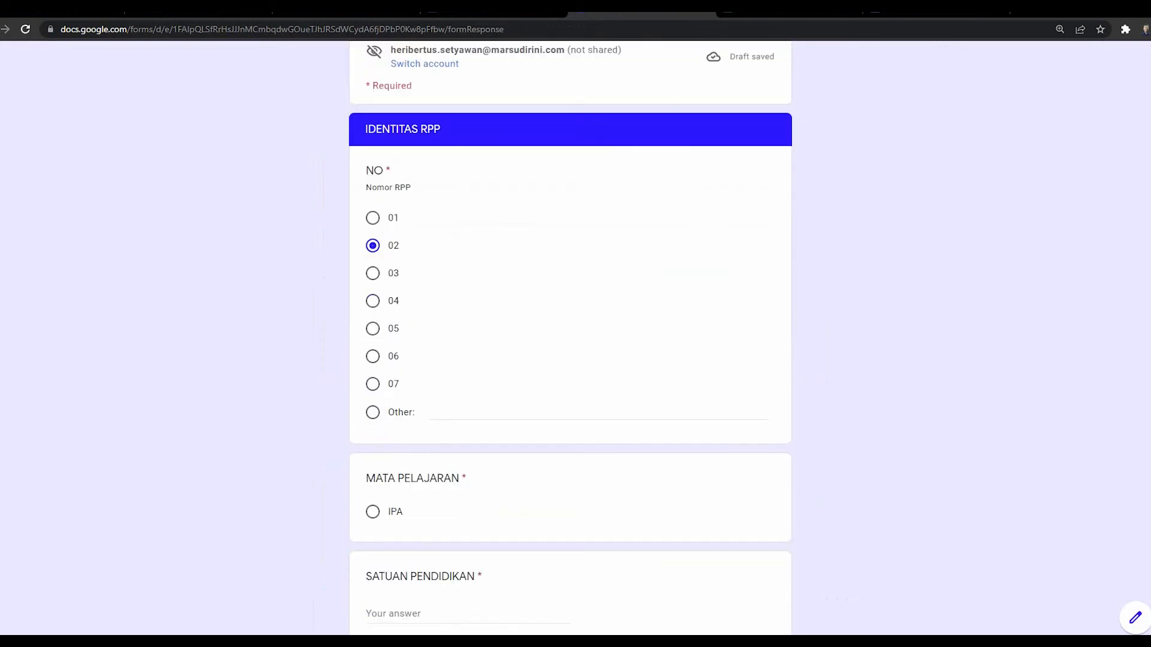
{"action": "left_click", "coordinate": [372, 512]}
{"action": "left_click", "coordinate": [419, 613]}
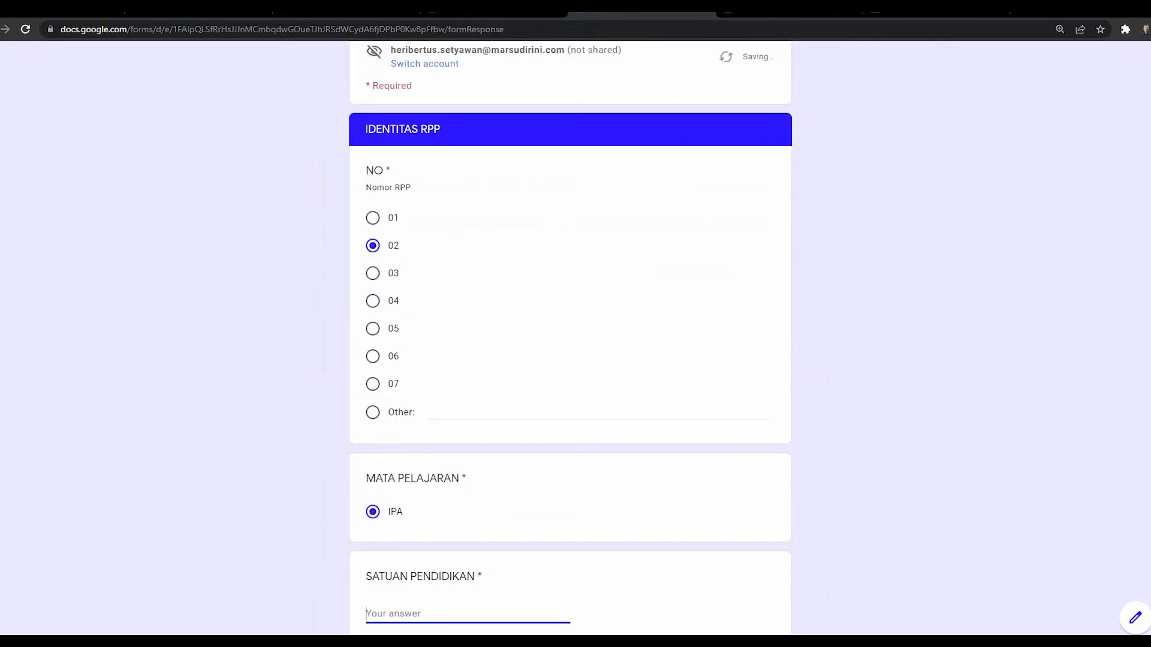
{"action": "type", "text": "SMP SUKA MAJU"}
{"action": "scroll", "coordinate": [372, 461], "scroll_direction": "down", "scroll_amount": 4}
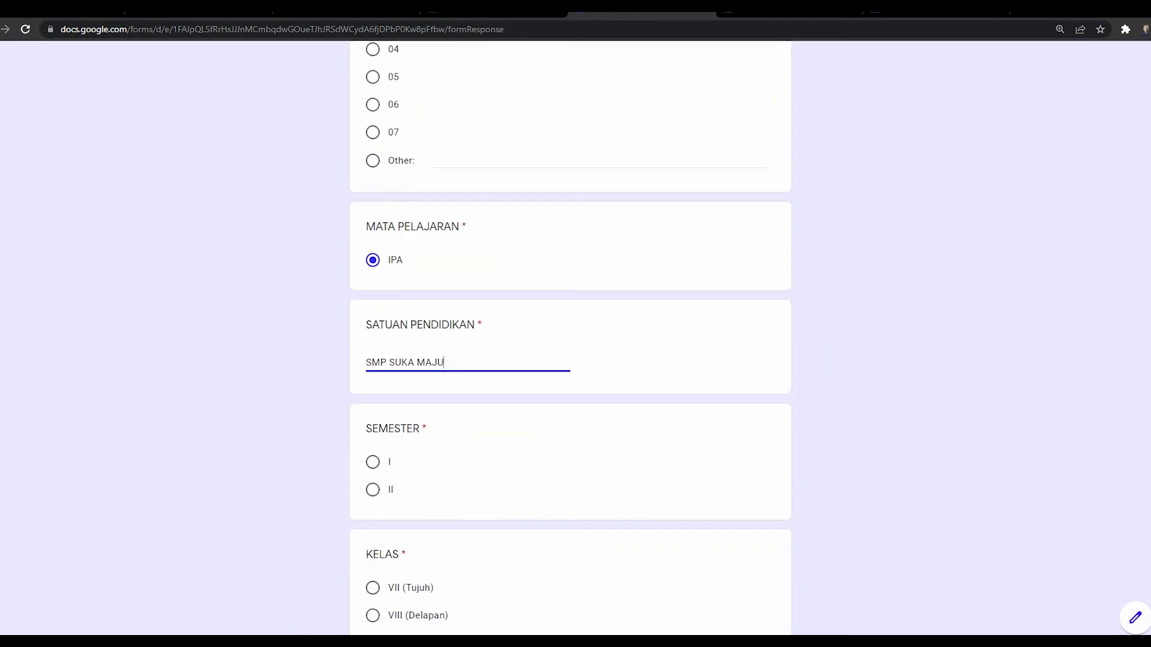
{"action": "left_click", "coordinate": [372, 461]}
{"action": "scroll", "coordinate": [372, 461], "scroll_direction": "down", "scroll_amount": 3}
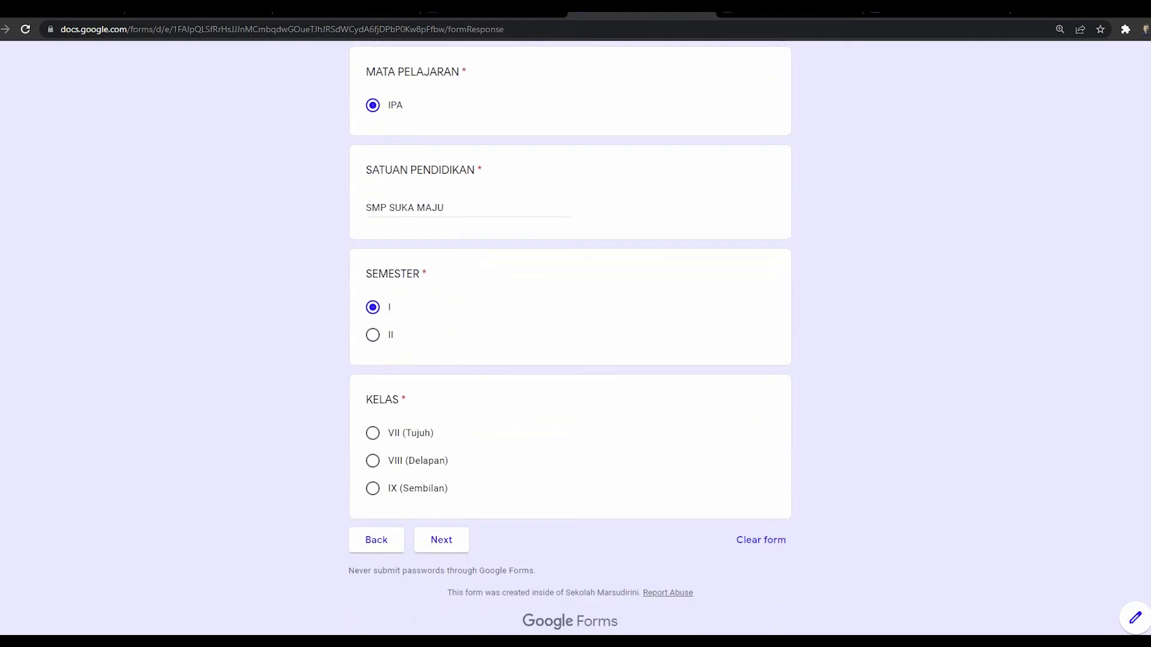
{"action": "left_click", "coordinate": [372, 433]}
{"action": "left_click", "coordinate": [441, 540]}
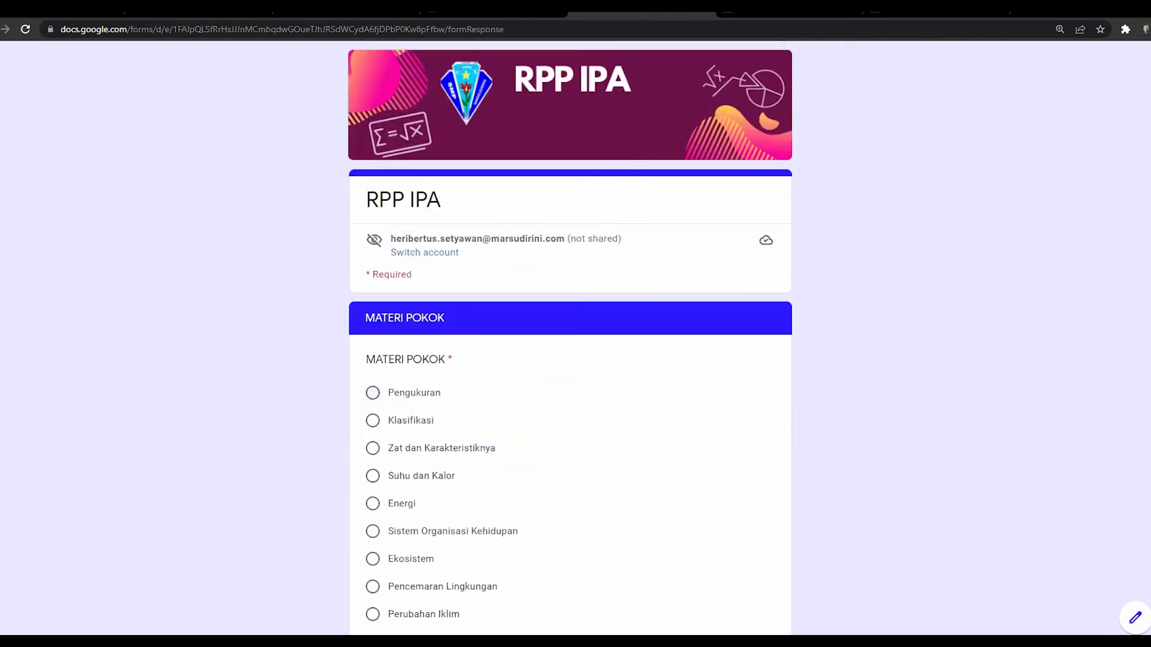
Step: Choose Pengukuran, second meeting (Kedua), and PPK values Mandiri dan tanggung jawab and Nasionalisme
{"action": "left_click", "coordinate": [372, 393]}
{"action": "scroll", "coordinate": [570, 360], "scroll_direction": "down", "scroll_amount": 16}
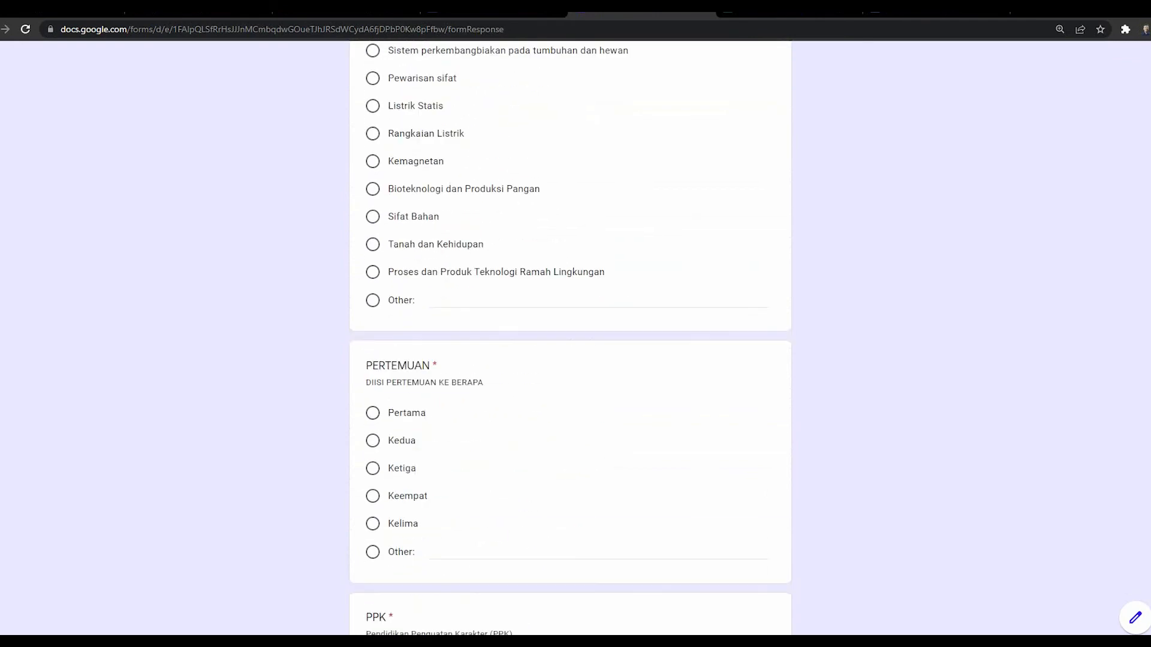
{"action": "left_click", "coordinate": [372, 441]}
{"action": "scroll", "coordinate": [372, 441], "scroll_direction": "down", "scroll_amount": 8}
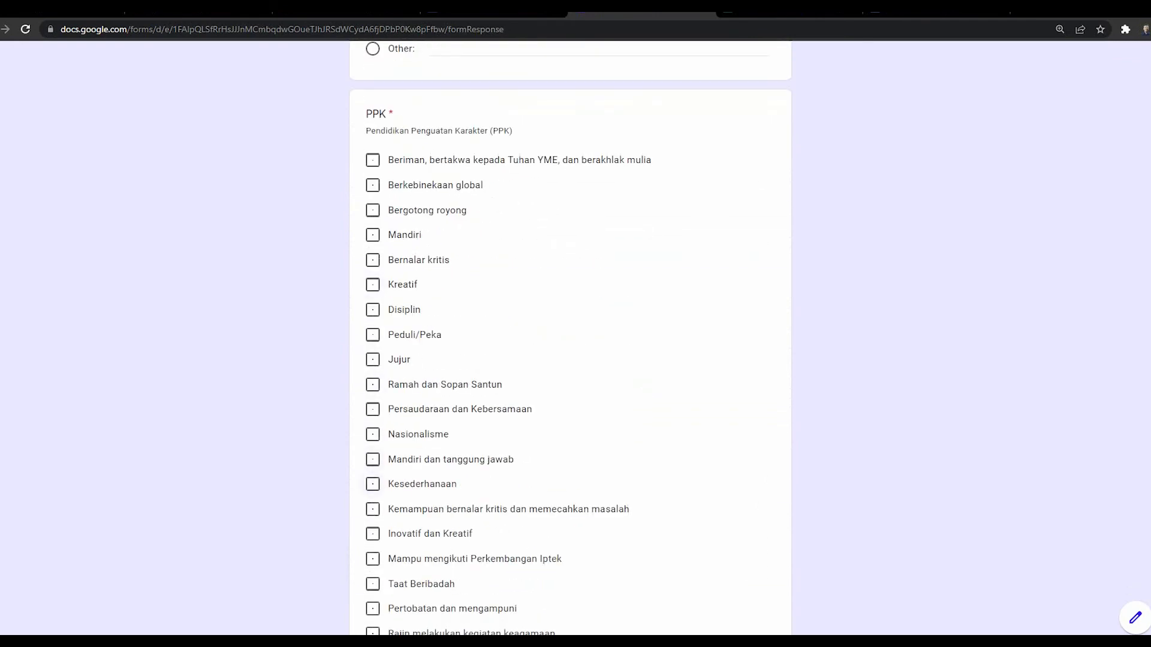
{"action": "left_click", "coordinate": [372, 459]}
{"action": "left_click", "coordinate": [372, 434]}
{"action": "scroll", "coordinate": [373, 434], "scroll_direction": "down", "scroll_amount": 3}
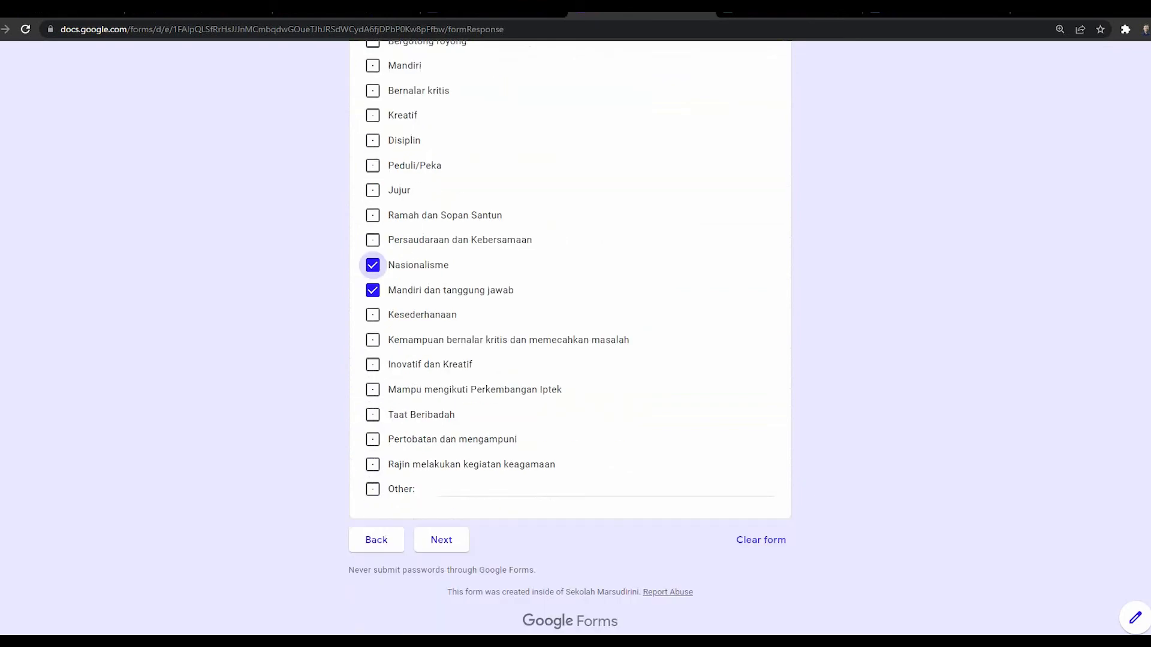
{"action": "left_click", "coordinate": [442, 540]}
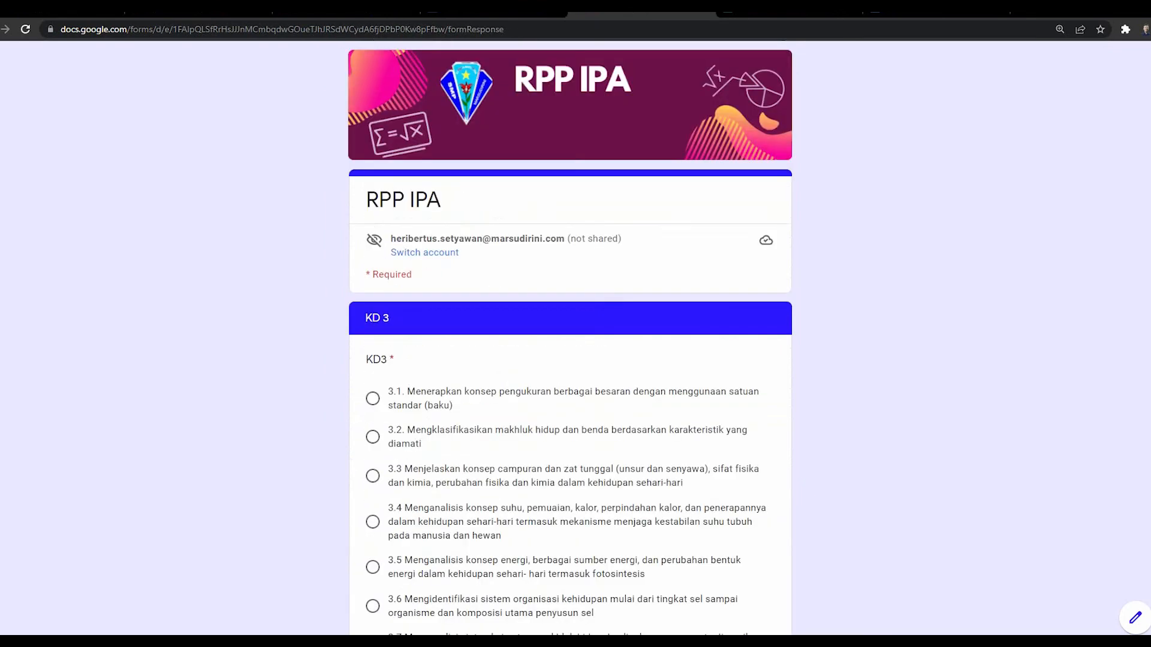
Step: Choose basic competence 3.1 and advance past KD4 to the INTI section
{"action": "scroll", "coordinate": [570, 336], "scroll_direction": "down", "scroll_amount": 4}
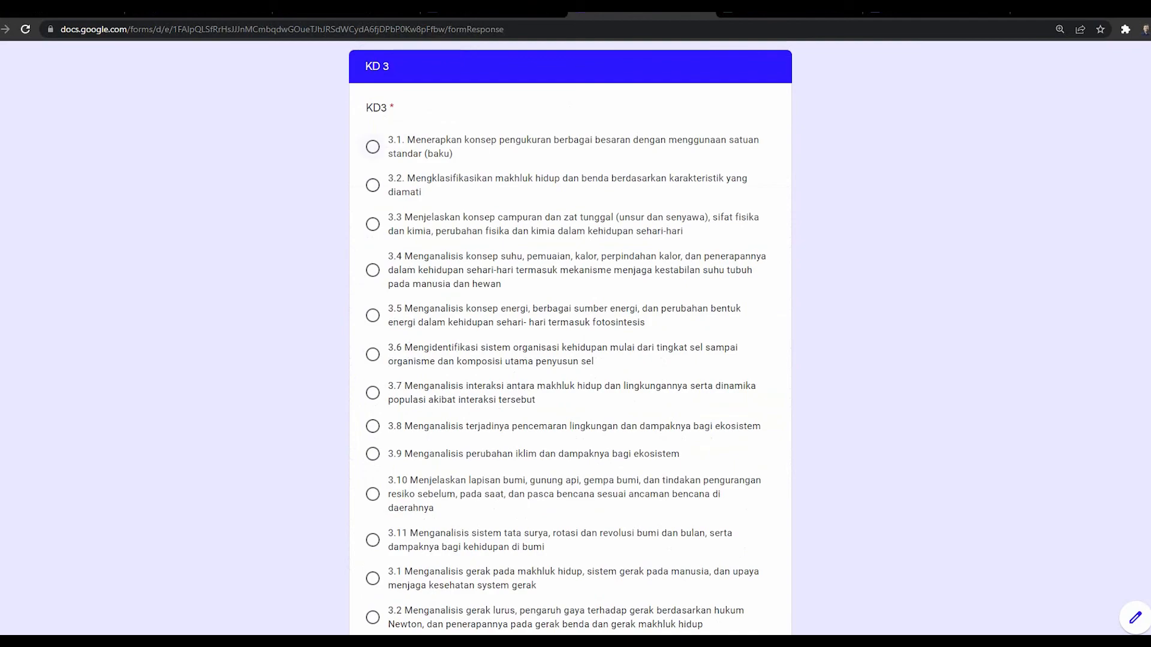
{"action": "left_click", "coordinate": [372, 146]}
{"action": "scroll", "coordinate": [372, 147], "scroll_direction": "down", "scroll_amount": 15}
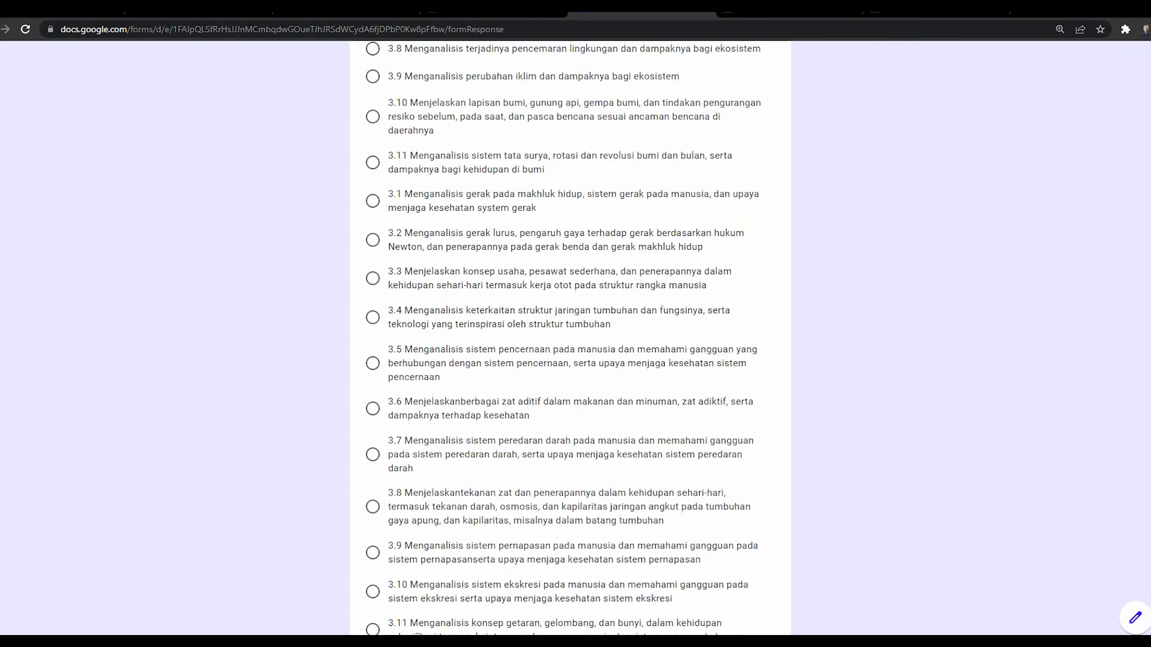
{"action": "left_click", "coordinate": [441, 540]}
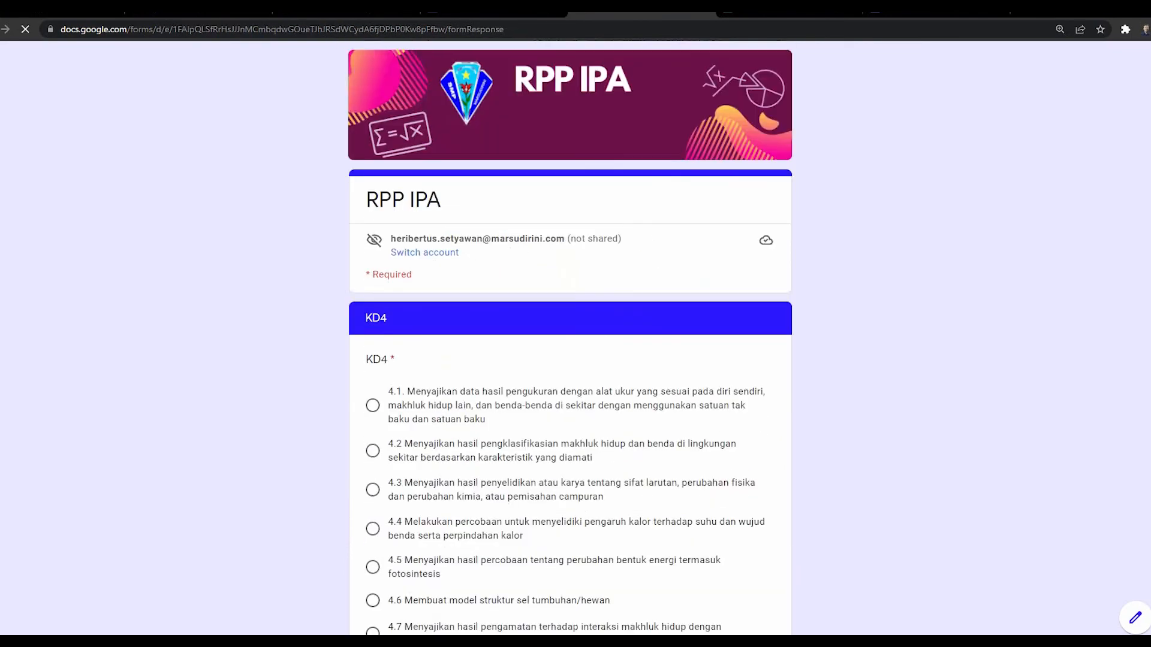
{"action": "scroll", "coordinate": [372, 342], "scroll_direction": "down", "scroll_amount": 15}
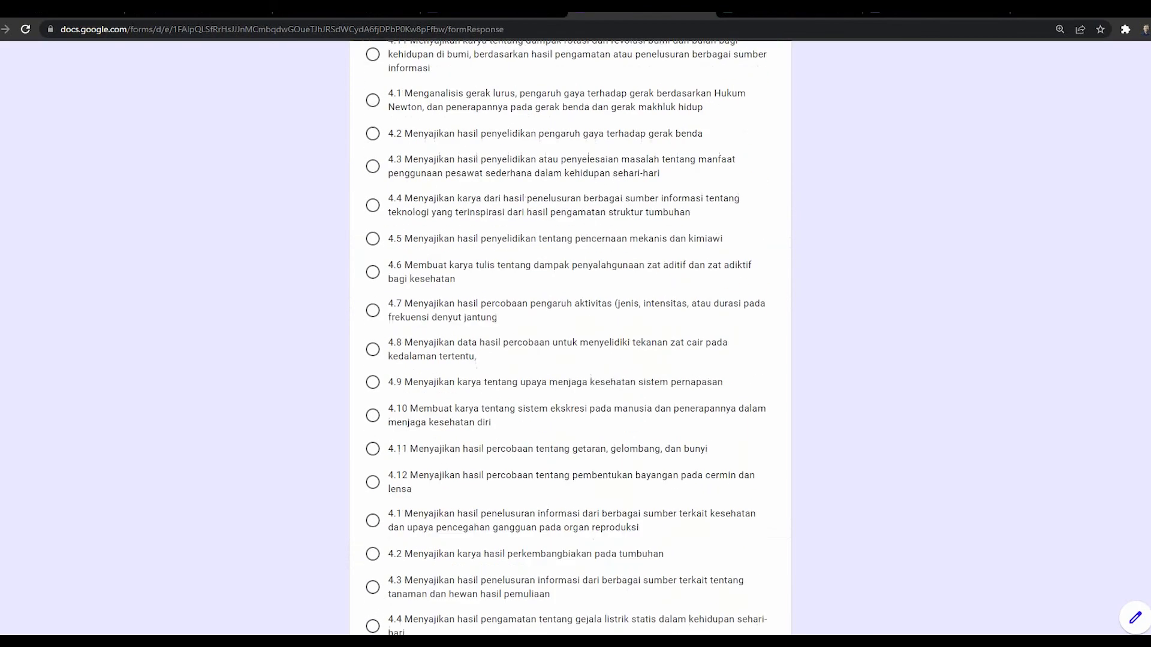
{"action": "left_click", "coordinate": [441, 540]}
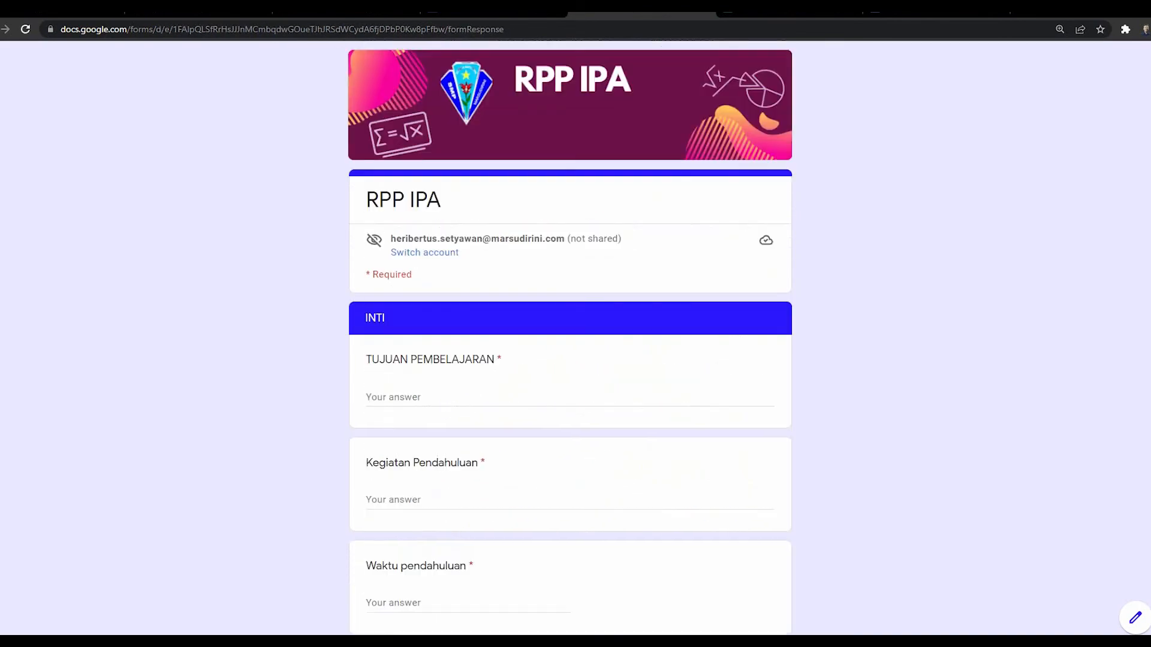
Step: Enter the learning objective: through literacy study, students understand the meaning of pengukuran
{"action": "left_click", "coordinate": [441, 398]}
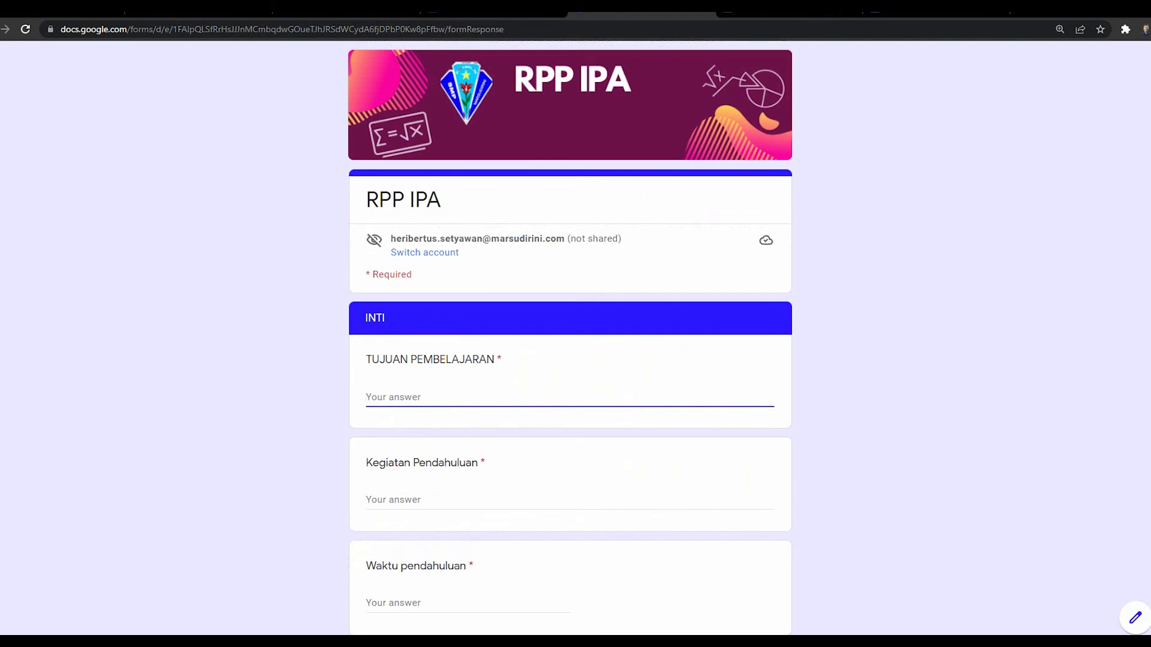
{"action": "type", "text": "N"}
{"action": "key", "text": "BackSpace"}
{"action": "type", "text": "pelalui studi"}
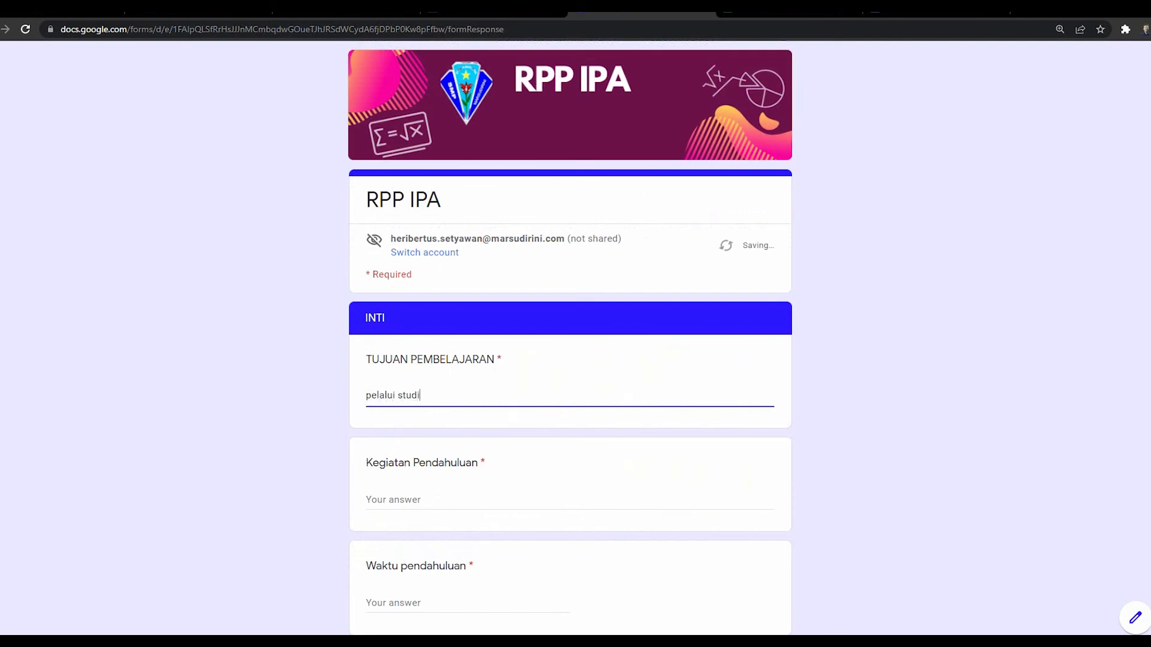
{"action": "type", "text": " literasi peserta didik dapat memahami "}
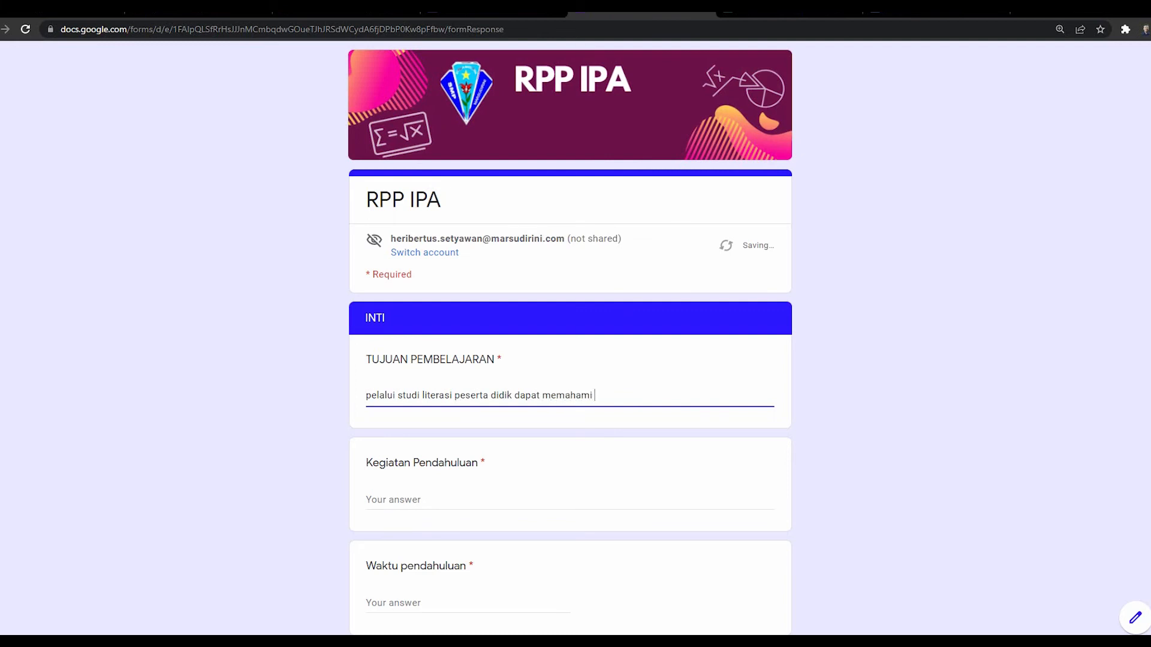
{"action": "type", "text": "pengertian pengukuran"}
Step: Enter opening activities 1–2: 'guru memberikan salam' and 'siswa memempimpin dengan doa'
{"action": "key", "text": "Tab"}
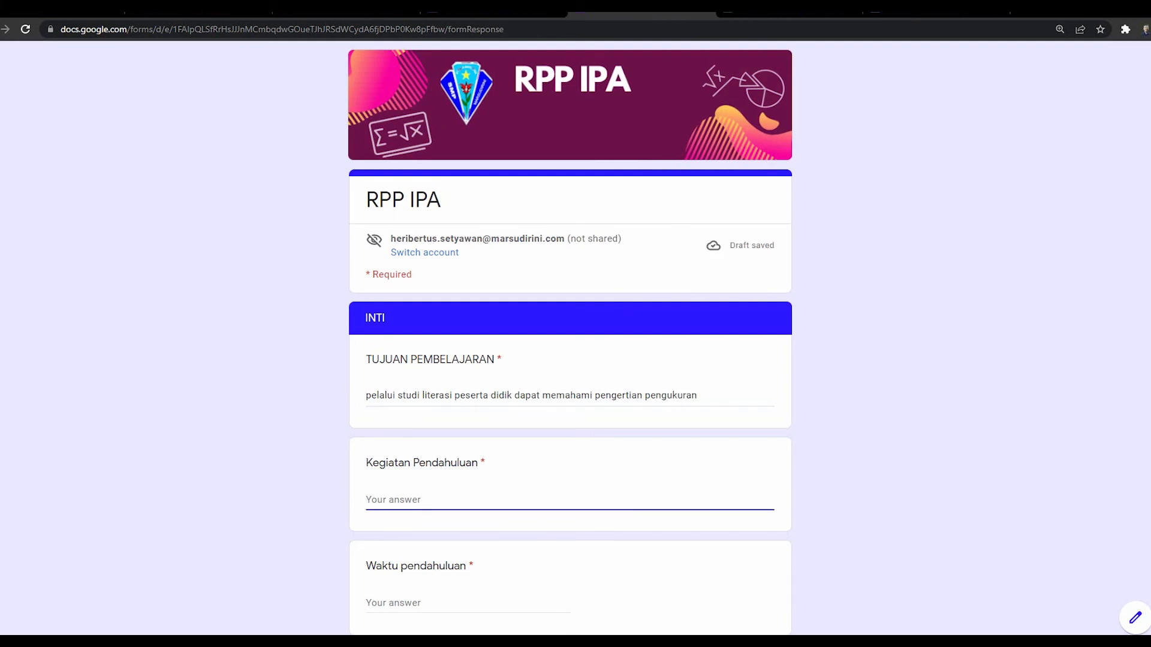
{"action": "type", "text": "1. guru memberikan salam"}
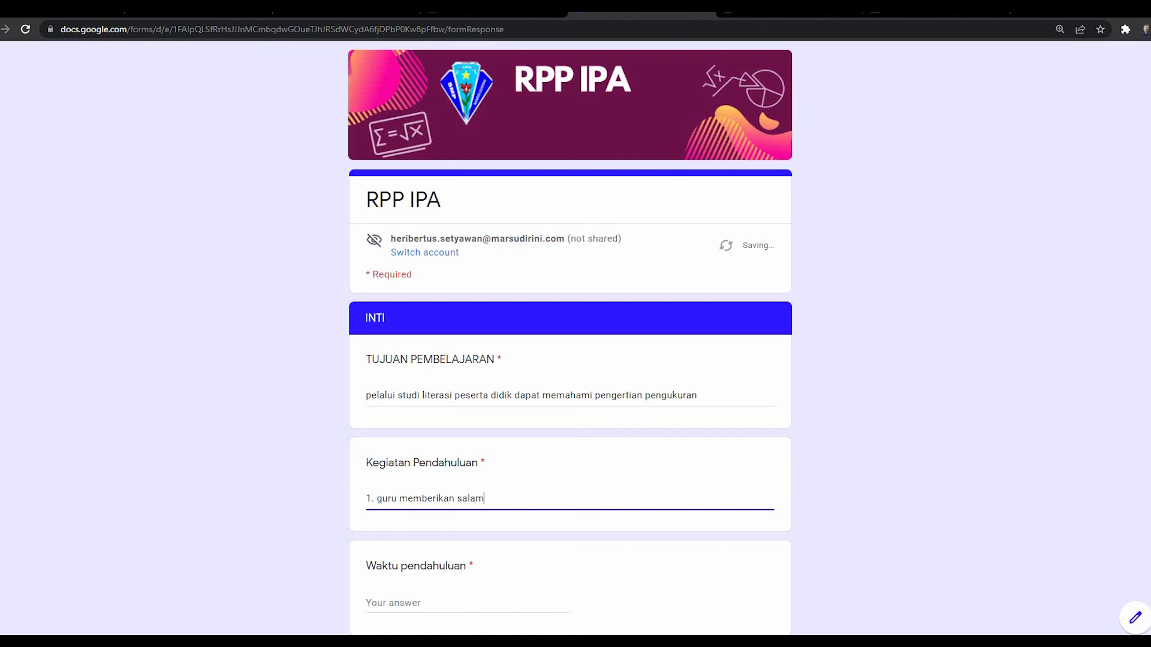
{"action": "key", "text": "Return"}
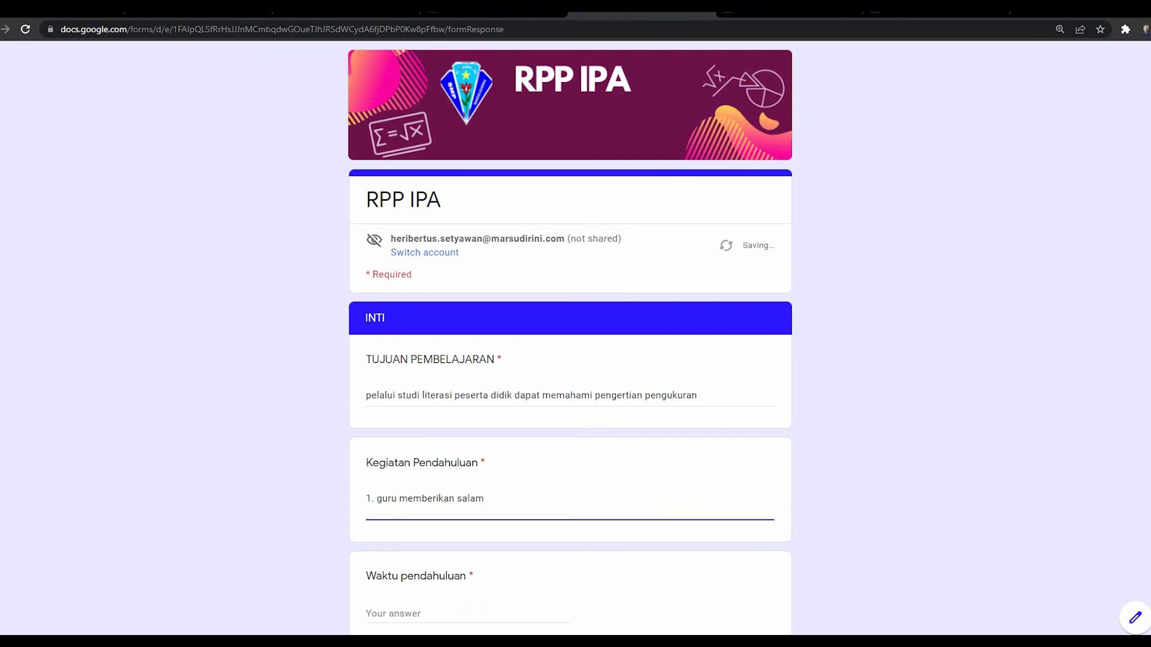
{"action": "type", "text": "2. siswa memempimpin dengan doa"}
Step: Add opening activities 3–4: teacher states learning objectives and ensures students understand their tasks
{"action": "key", "text": "Return"}
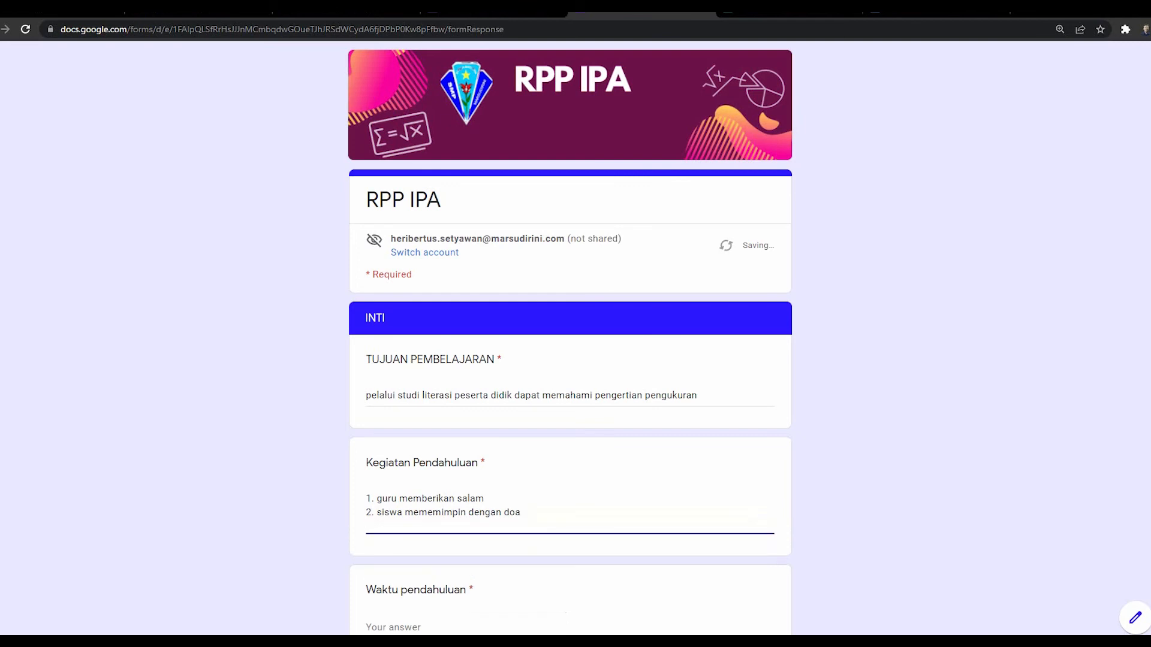
{"action": "type", "text": "3. guru memberikan"}
{"action": "key", "text": "ctrl+shift+Left"}
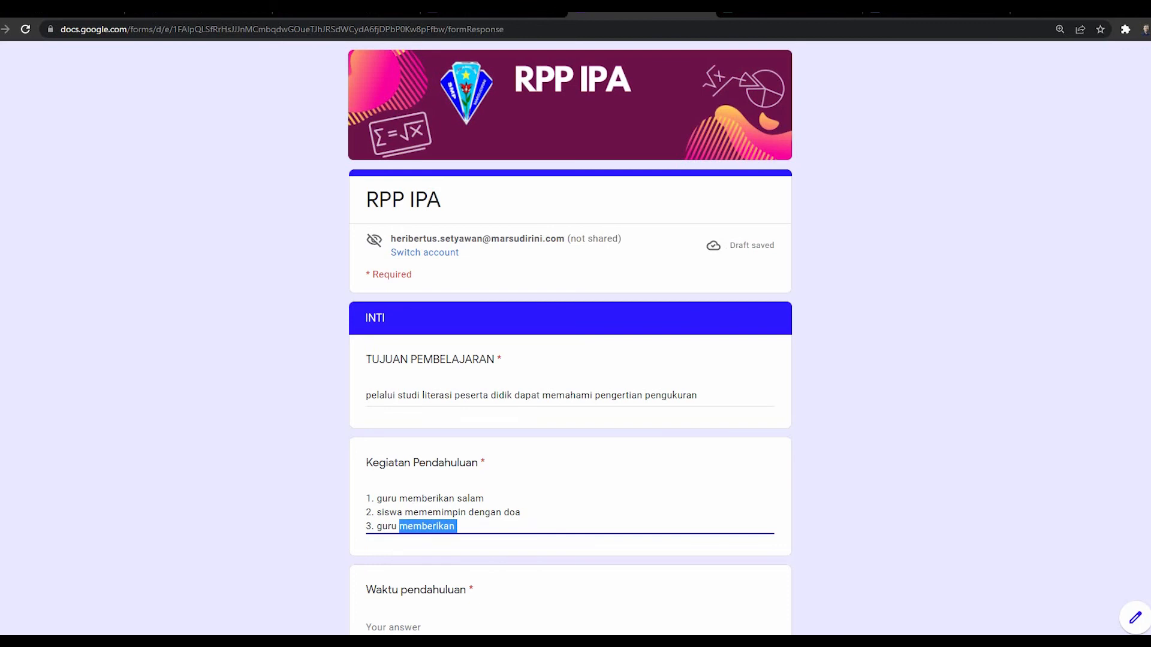
{"action": "type", "text": "menya"}
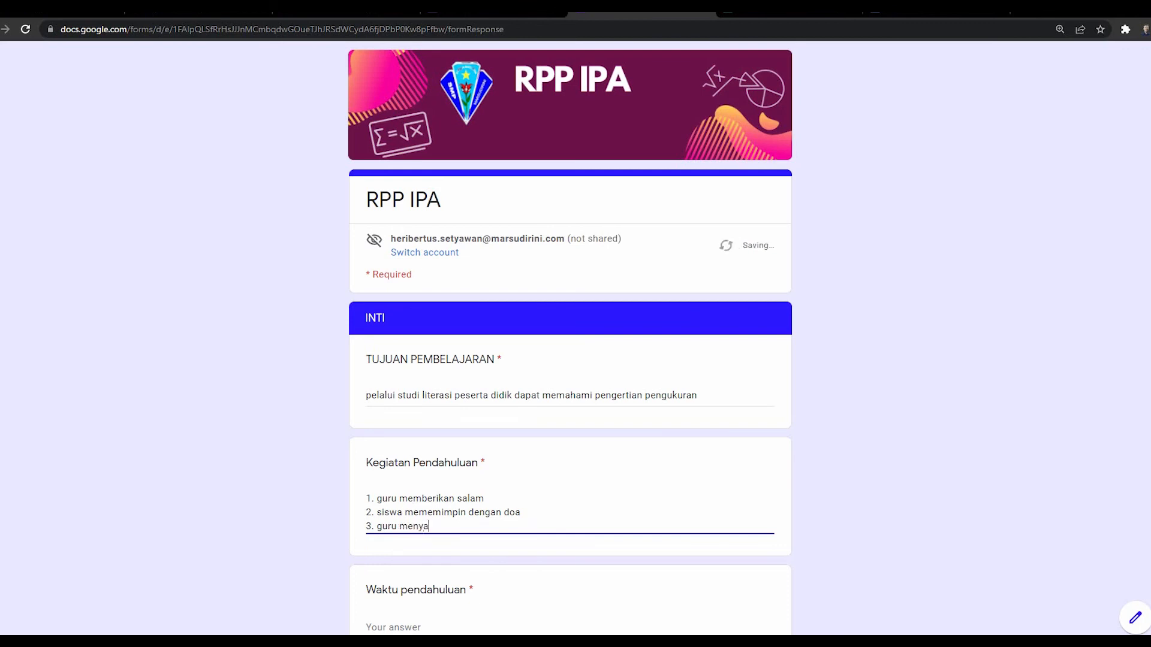
{"action": "type", "text": "mpaikan tujuan pembelajaran"}
{"action": "key", "text": "Return"}
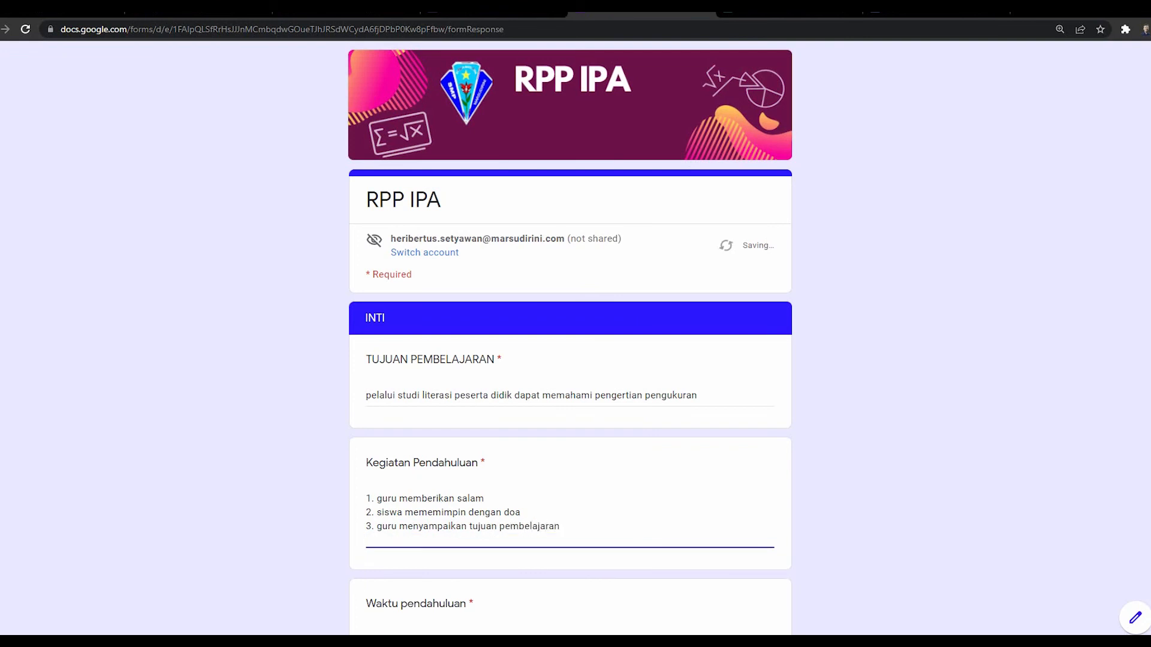
{"action": "type", "text": "4. guru memastikan"}
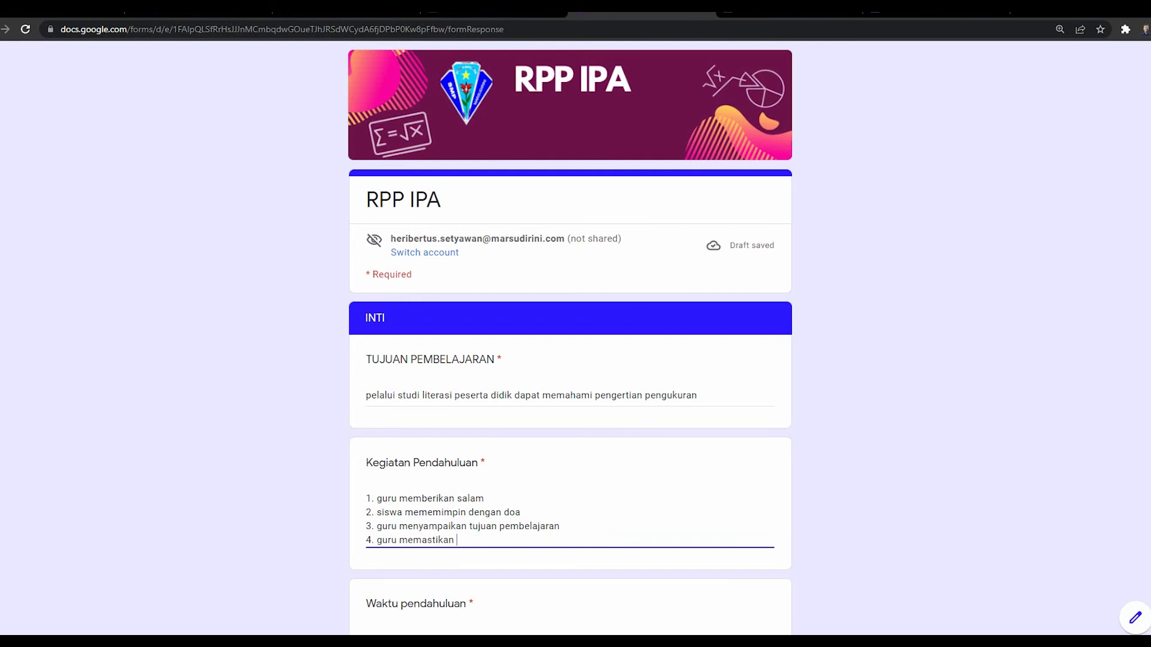
{"action": "type", "text": "kegiatan berjalan"}
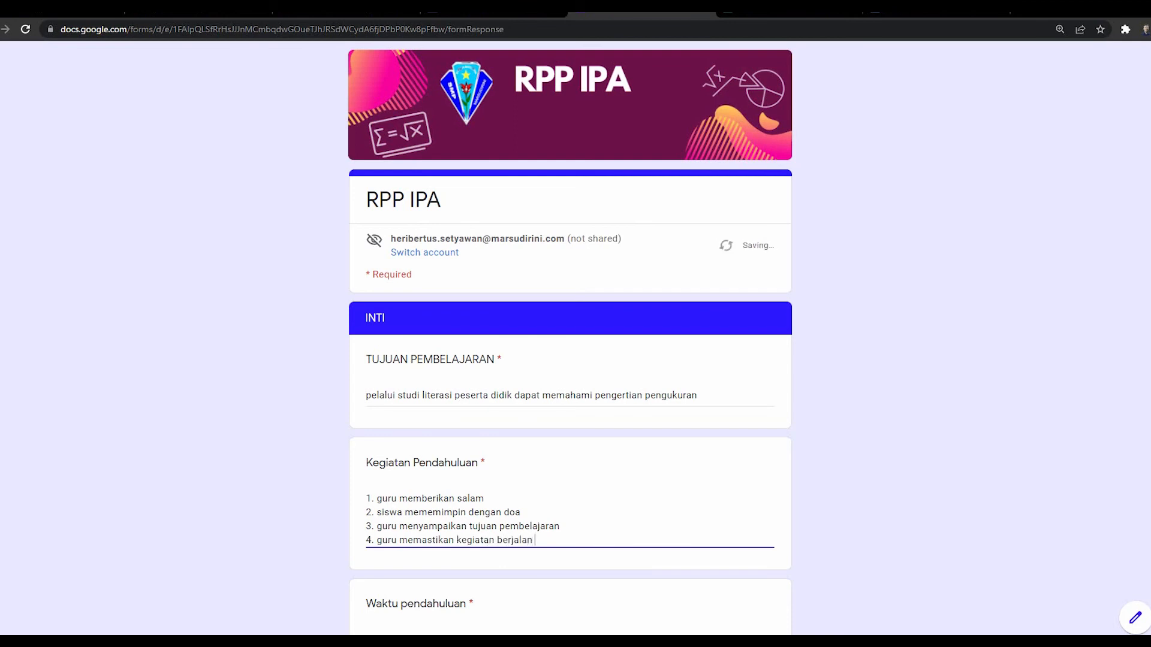
{"action": "key", "text": "BackSpace"}
{"action": "key", "text": "BackSpace"}
{"action": "key", "text": "BackSpace"}
{"action": "key", "text": "BackSpace"}
{"action": "key", "text": "BackSpace"}
{"action": "key", "text": "BackSpace"}
{"action": "key", "text": "BackSpace"}
{"action": "key", "text": "BackSpace"}
{"action": "key", "text": "BackSpace"}
{"action": "key", "text": "BackSpace"}
{"action": "key", "text": "BackSpace"}
{"action": "key", "text": "BackSpace"}
{"action": "key", "text": "BackSpace"}
{"action": "key", "text": "BackSpace"}
{"action": "key", "text": "BackSpace"}
{"action": "key", "text": "BackSpace"}
{"action": "key", "text": "BackSpace"}
{"action": "type", "text": "siswa sudah paham tugasnya"}
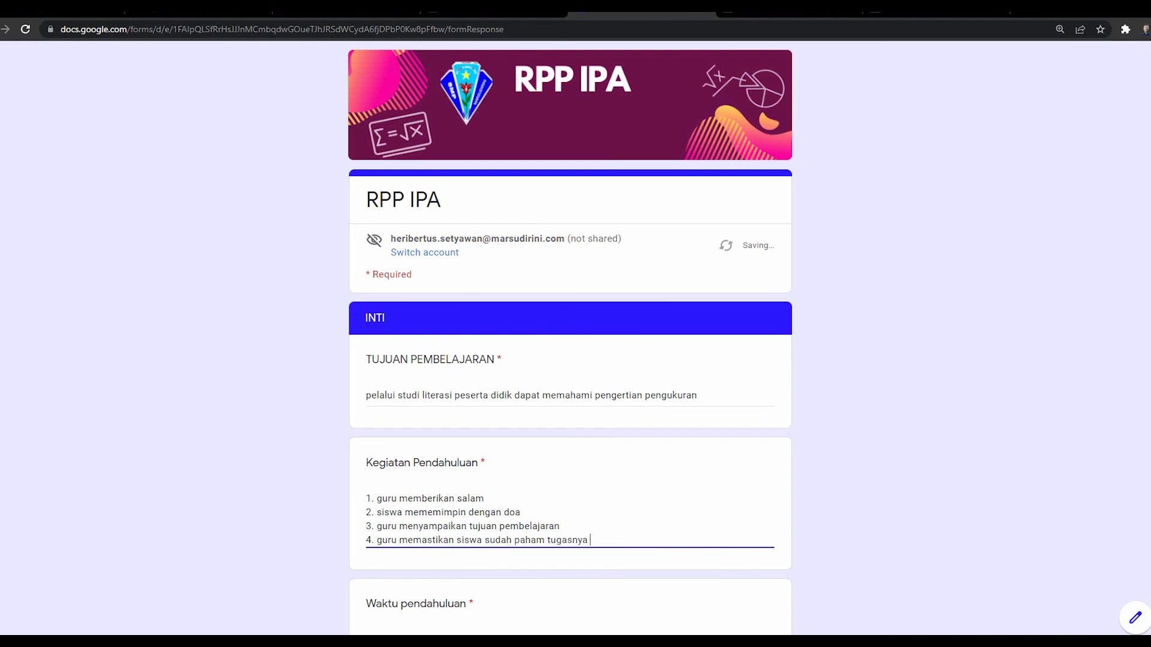
{"action": "scroll", "coordinate": [570, 335], "scroll_direction": "down", "scroll_amount": 4}
Step: Set Waktu pendahuluan to 5 menit and enter core activity 1: students independently read about pengukuran
{"action": "left_click", "coordinate": [418, 389]}
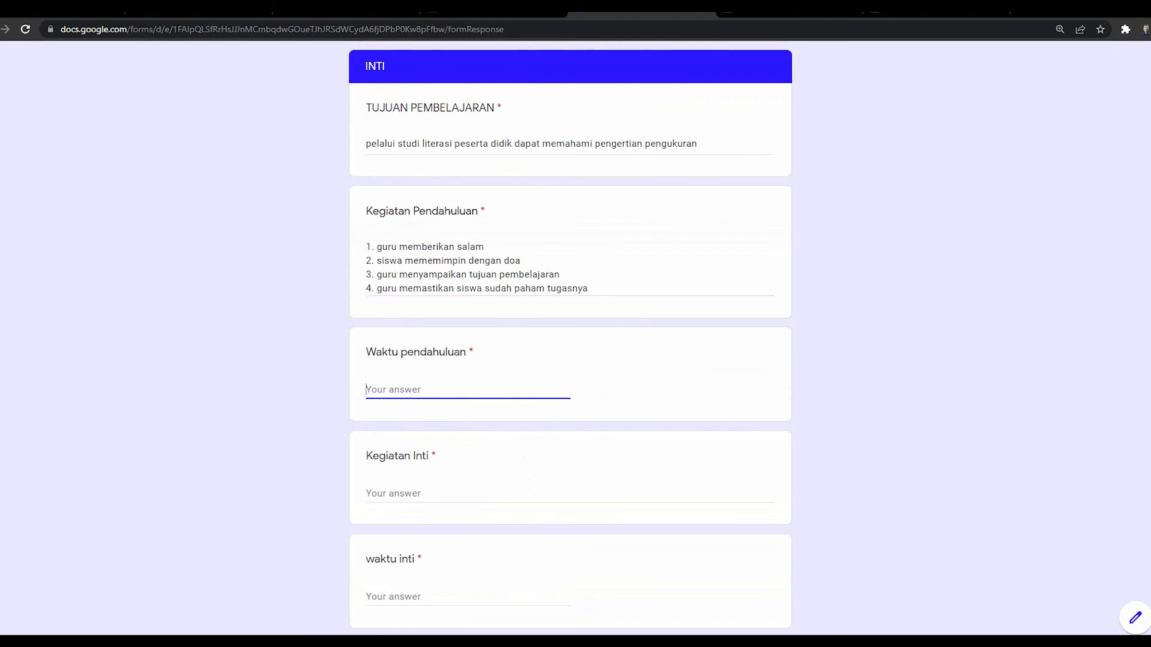
{"action": "type", "text": "5 menit"}
{"action": "left_click", "coordinate": [396, 493]}
{"action": "scroll", "coordinate": [395, 493], "scroll_direction": "down", "scroll_amount": 2}
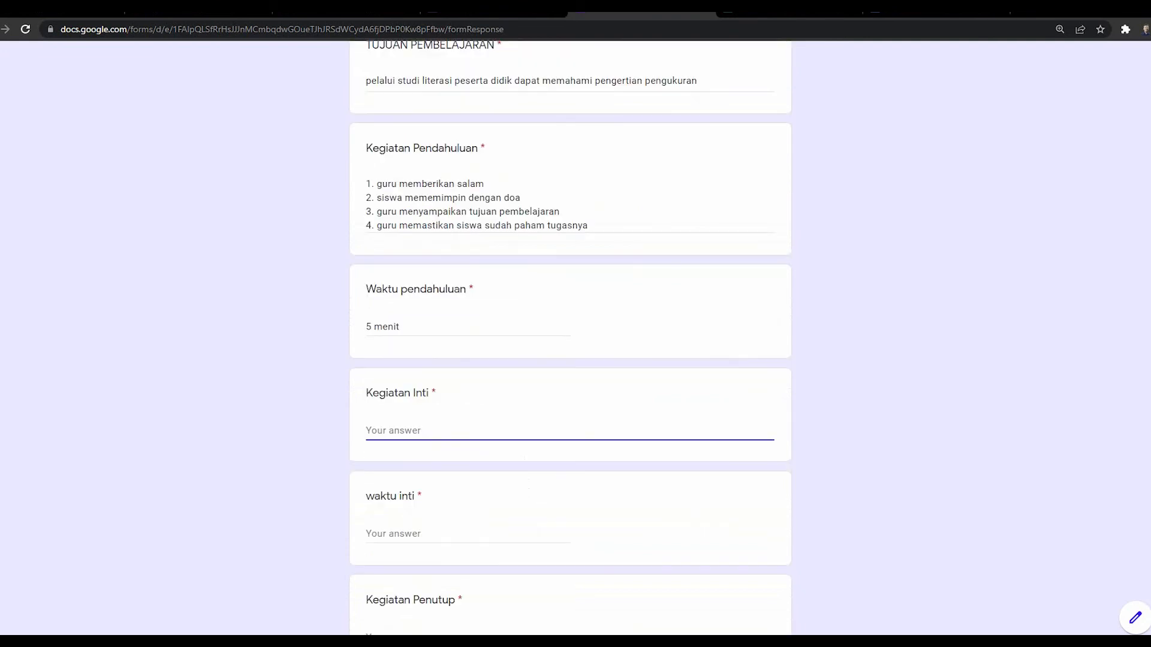
{"action": "type", "text": "1"}
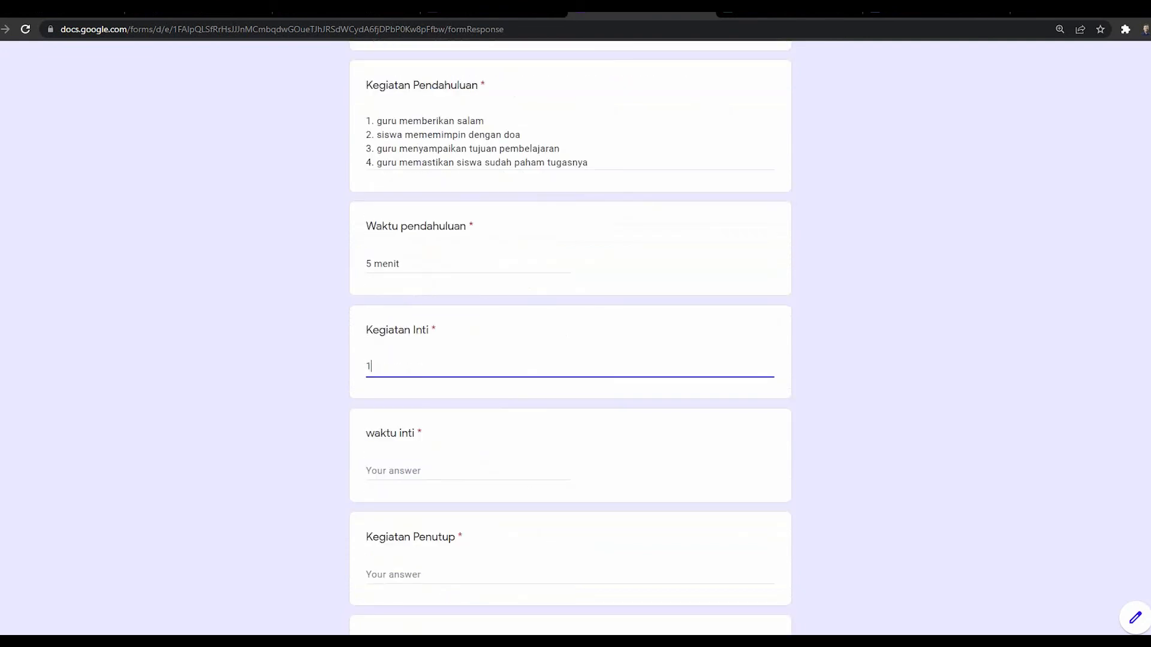
{"action": "type", "text": ". siswa  sedcara mandiri me"}
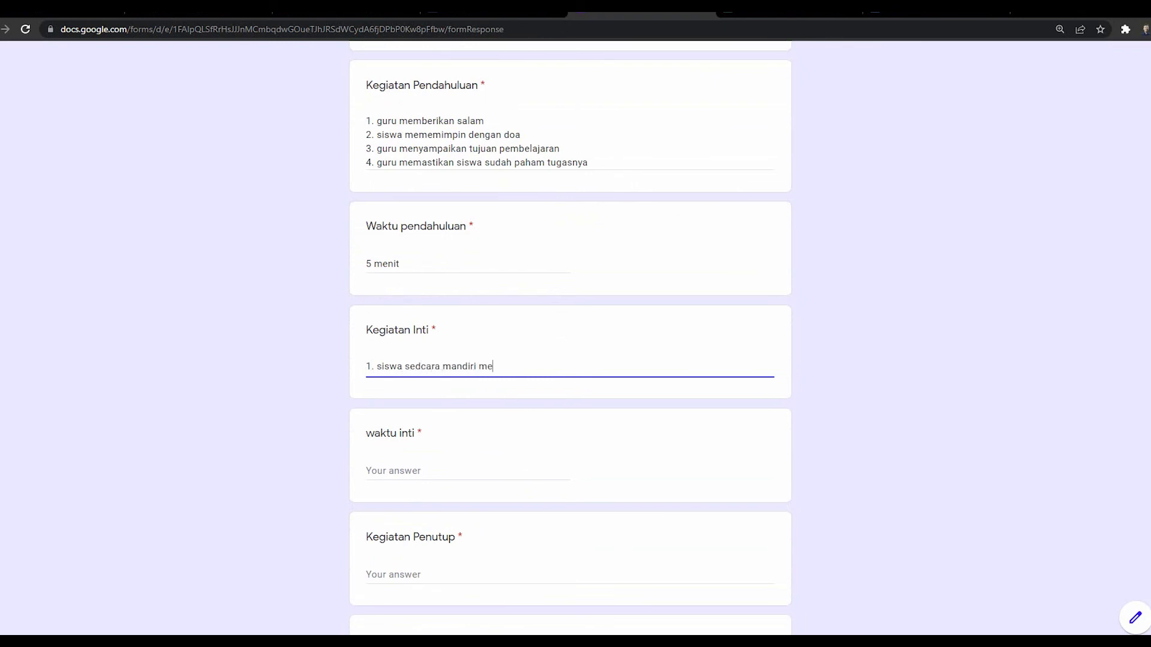
{"action": "type", "text": "mbaca buku tentang pengukuran"}
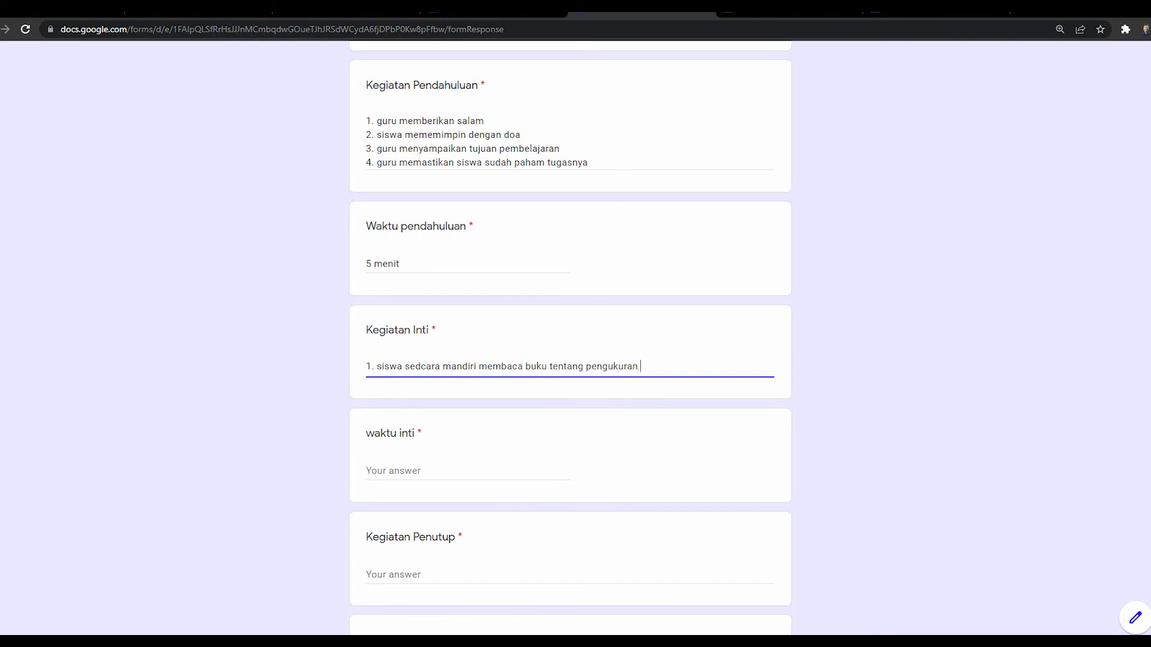
Step: Add core activities 2–4: group discussion, sharing within the group, presenting to the class
{"action": "key", "text": "Return"}
{"action": "type", "text": "2. "}
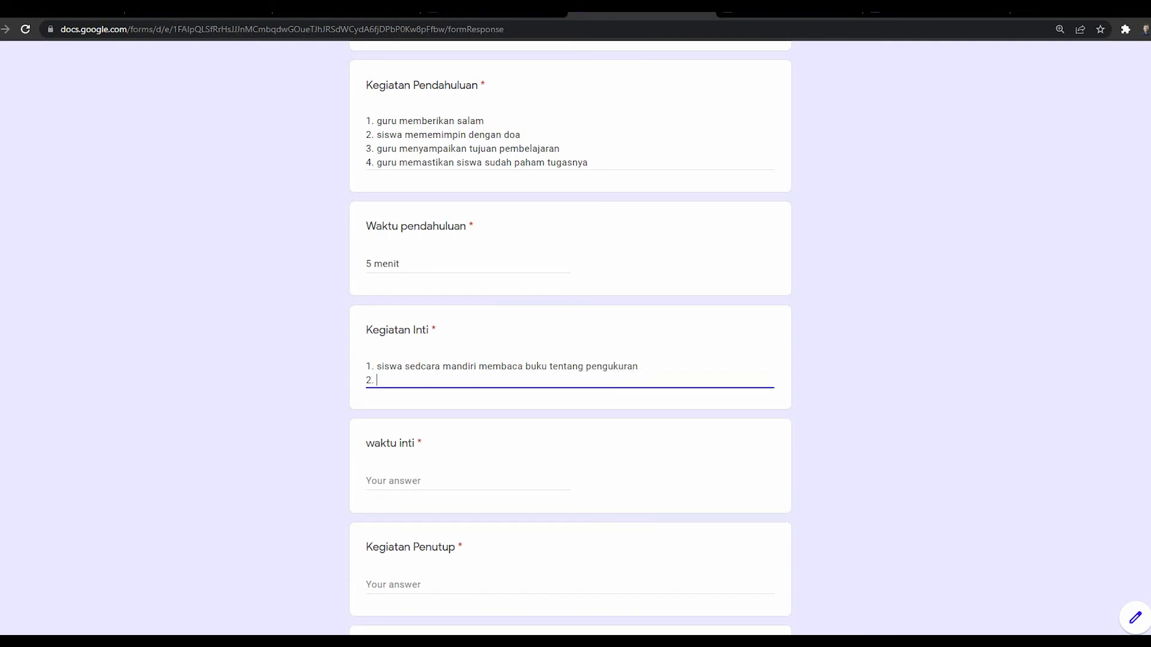
{"action": "type", "text": "siswa berdiskusi dengan teman t"}
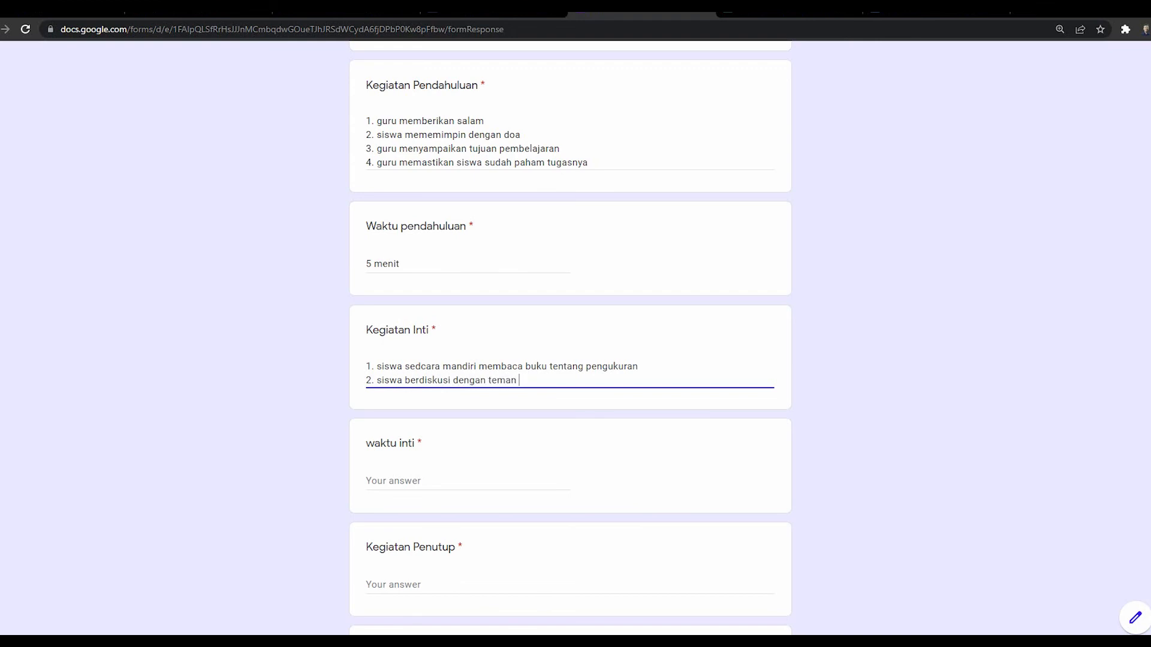
{"action": "type", "text": "dalam 1 kelompok"}
{"action": "key", "text": "Return"}
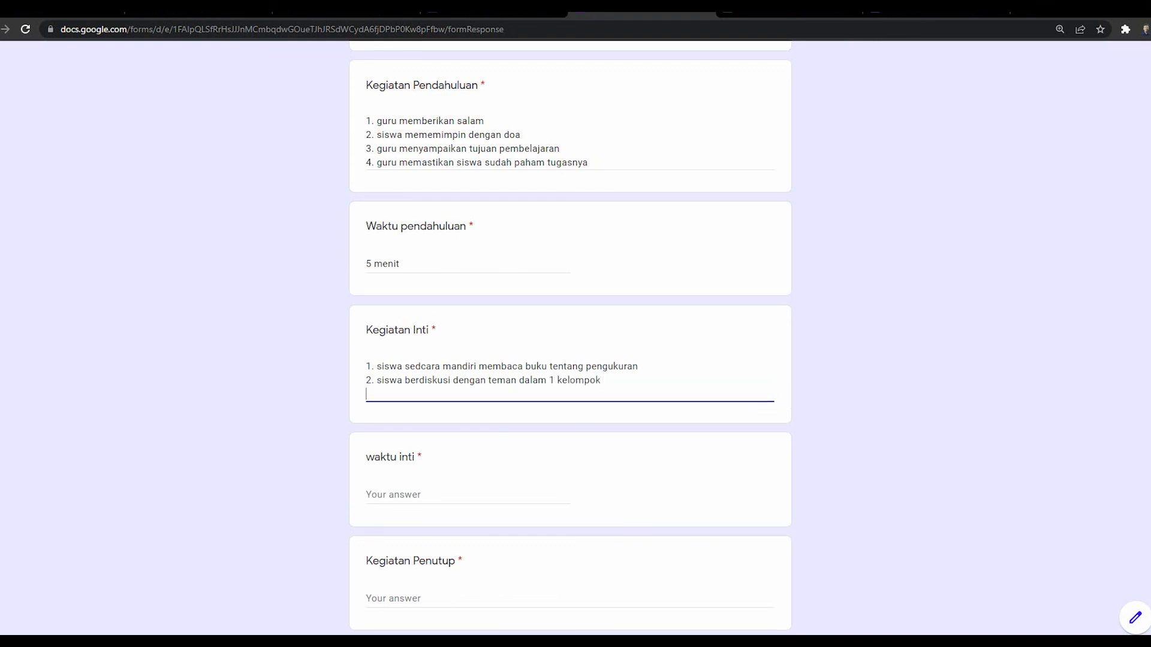
{"action": "type", "text": "3. siswa menyampaikan ke dalam "}
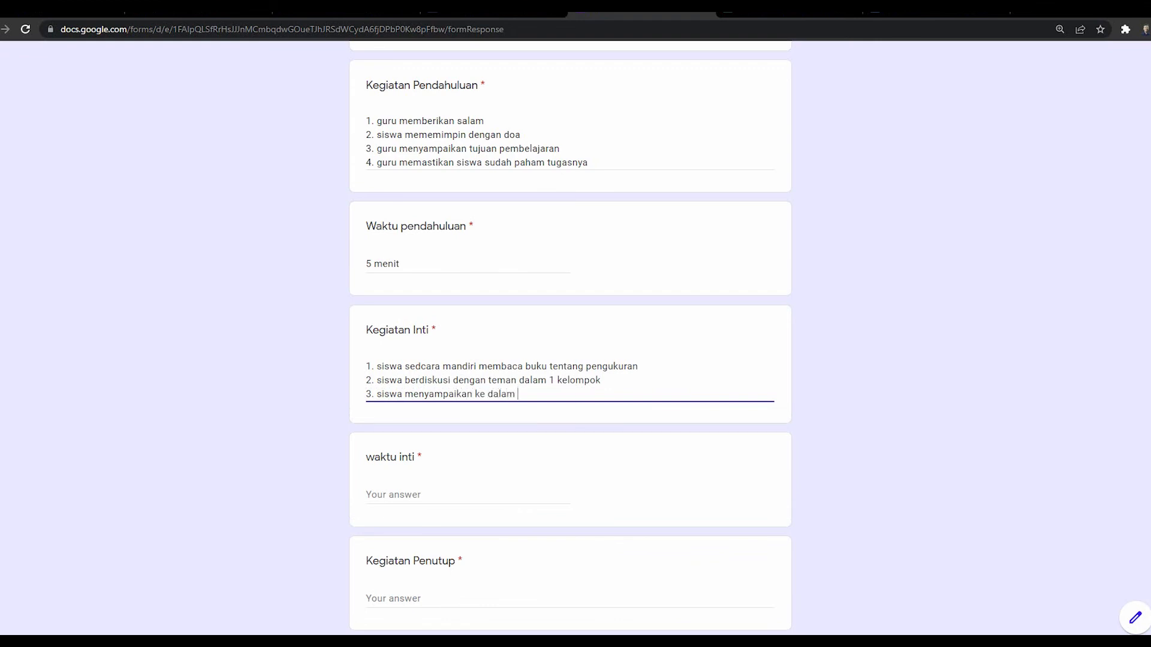
{"action": "type", "text": "teman 1 kelompok"}
{"action": "key", "text": "Return"}
{"action": "type", "text": "4. s"}
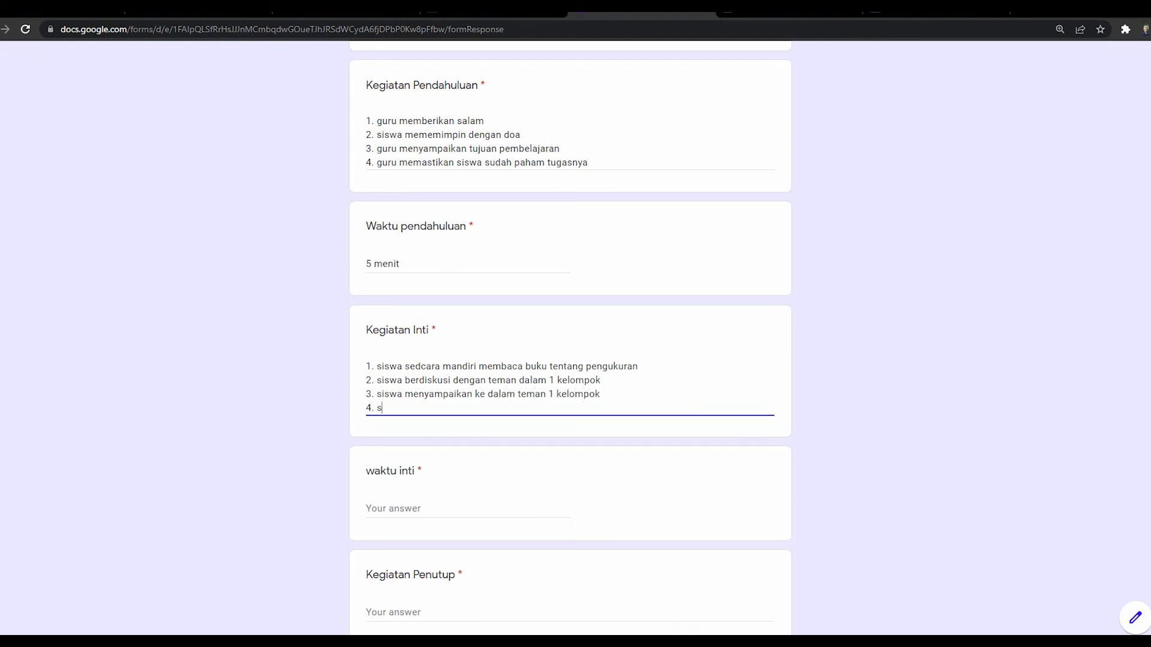
{"action": "type", "text": "iswa menyampaikan ke dalam ke"}
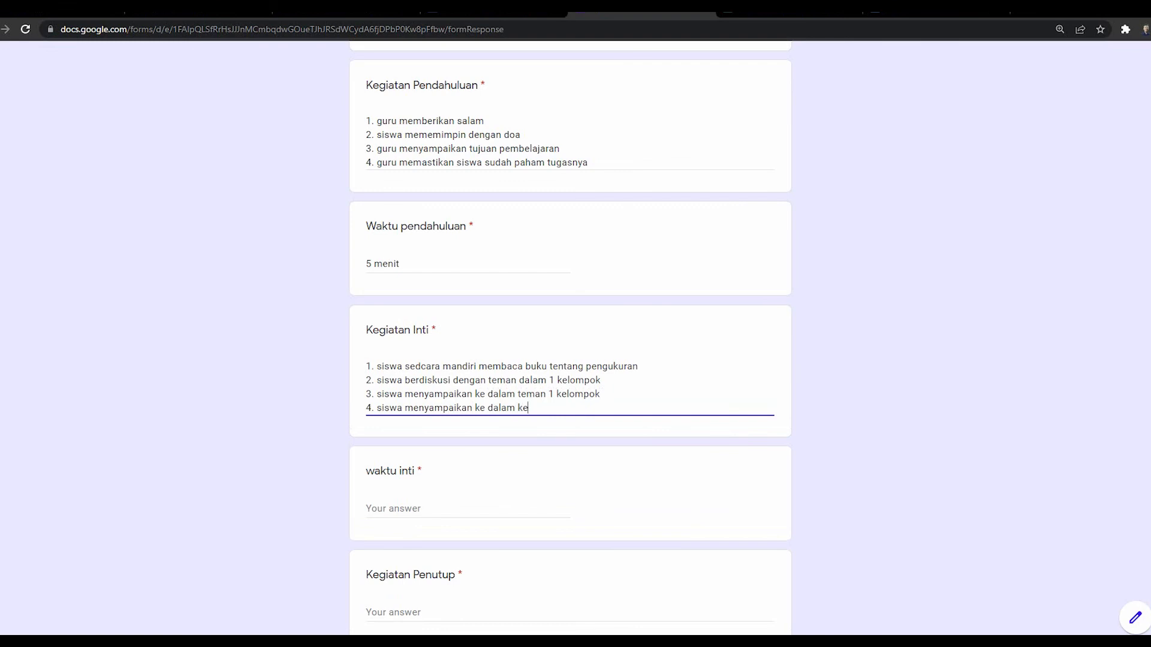
{"action": "type", "text": "las"}
{"action": "key", "text": "Return"}
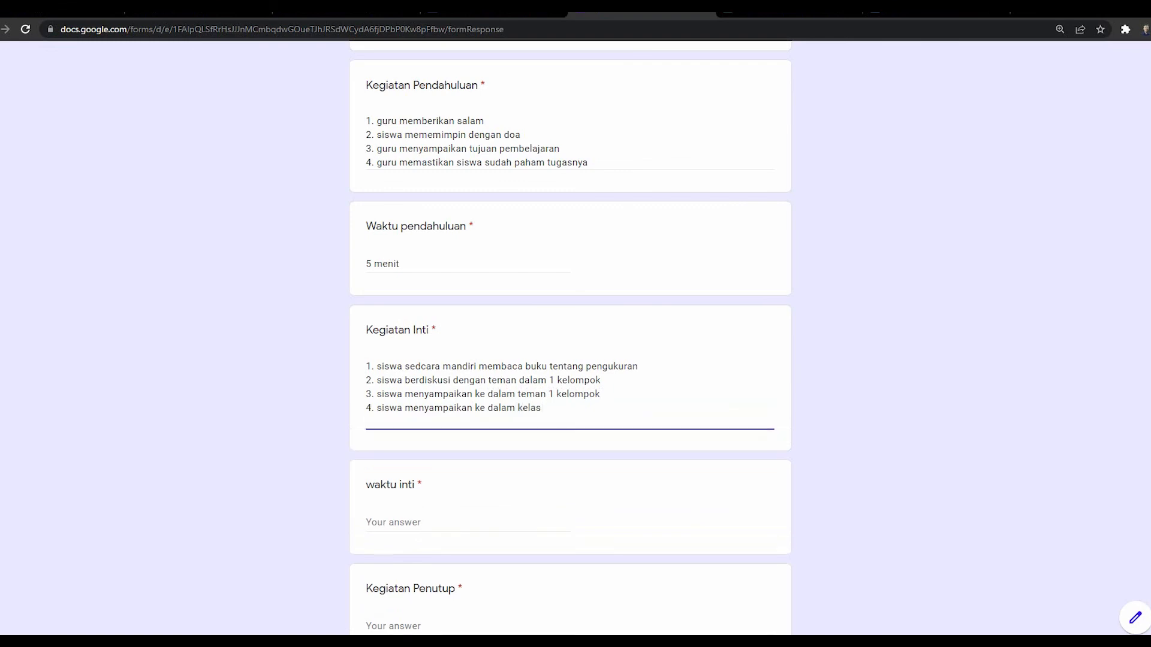
{"action": "type", "text": "..."}
{"action": "scroll", "coordinate": [569, 335], "scroll_direction": "down", "scroll_amount": 2}
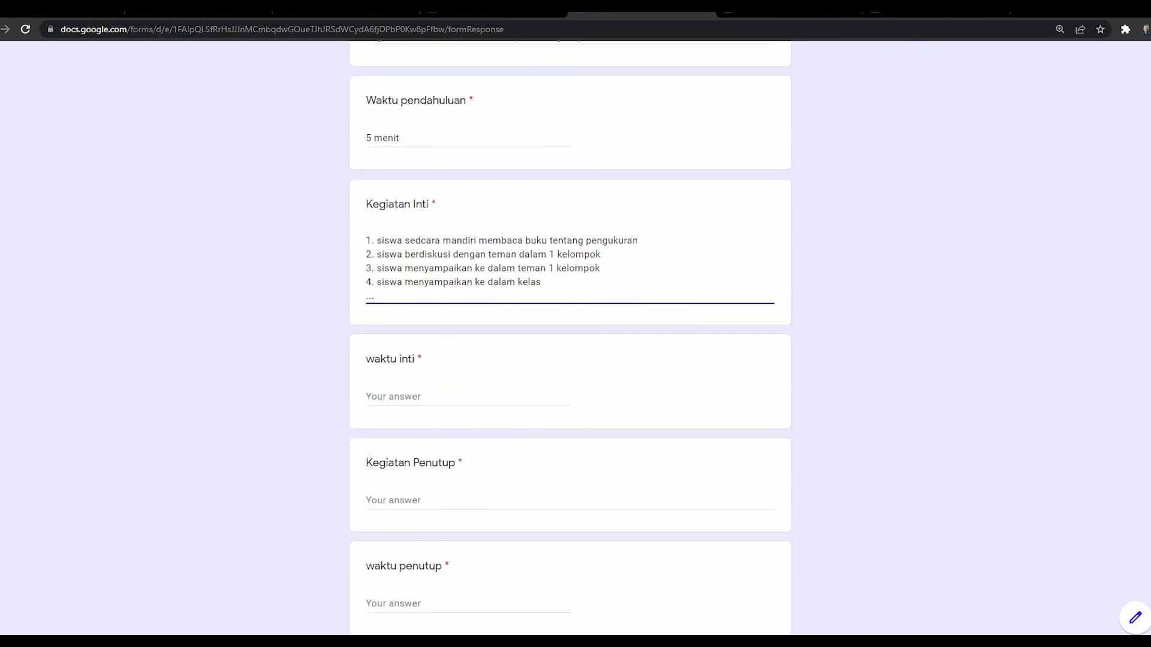
Step: Set waktu inti to 30 menit and enter closing activity 1 asking about today's lesson
{"action": "left_click", "coordinate": [402, 396]}
{"action": "type", "text": "30"}
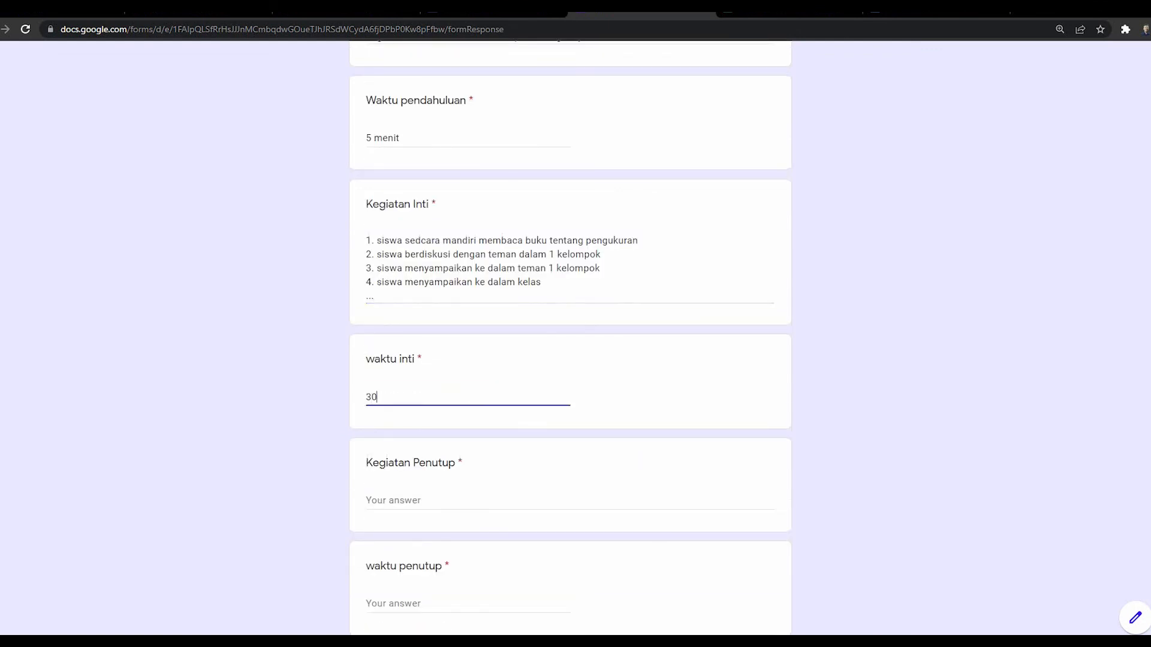
{"action": "type", "text": " menit"}
{"action": "key", "text": "Tab"}
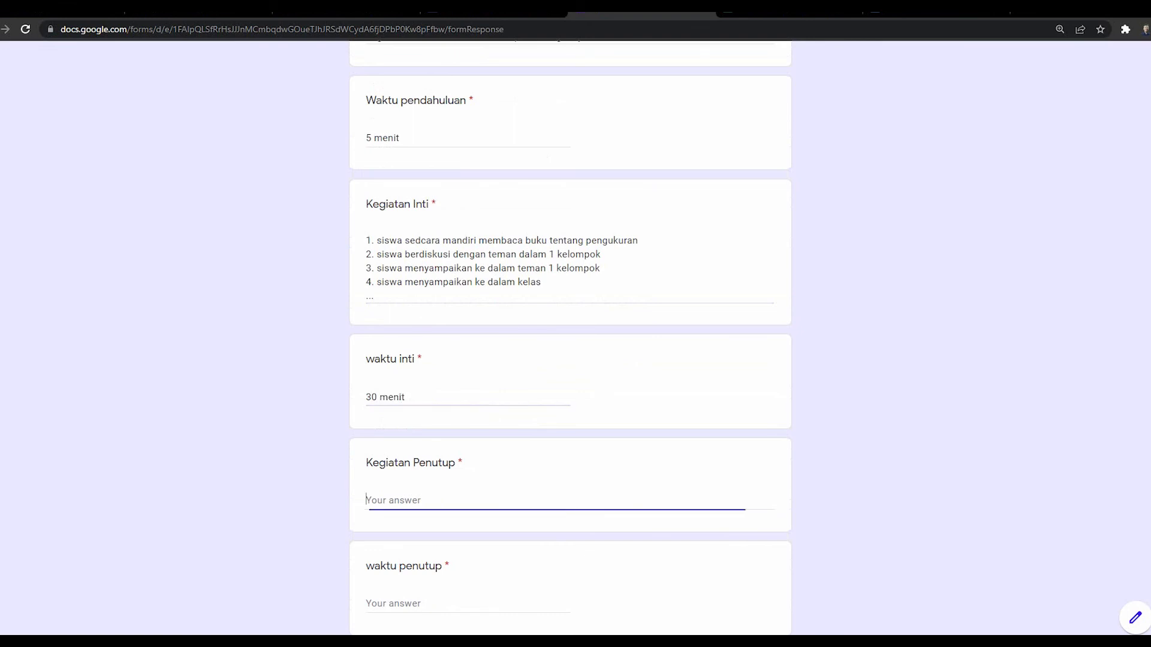
{"action": "scroll", "coordinate": [569, 336], "scroll_direction": "down", "scroll_amount": 2}
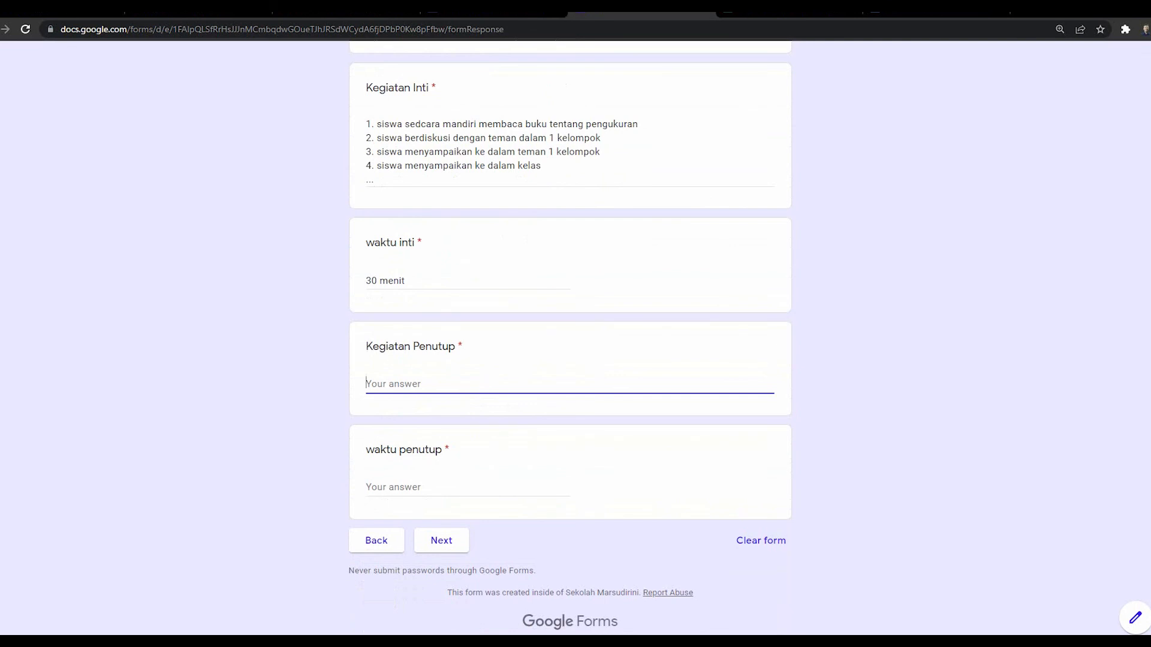
{"action": "type", "text": "1. guru menanyakn perasa"}
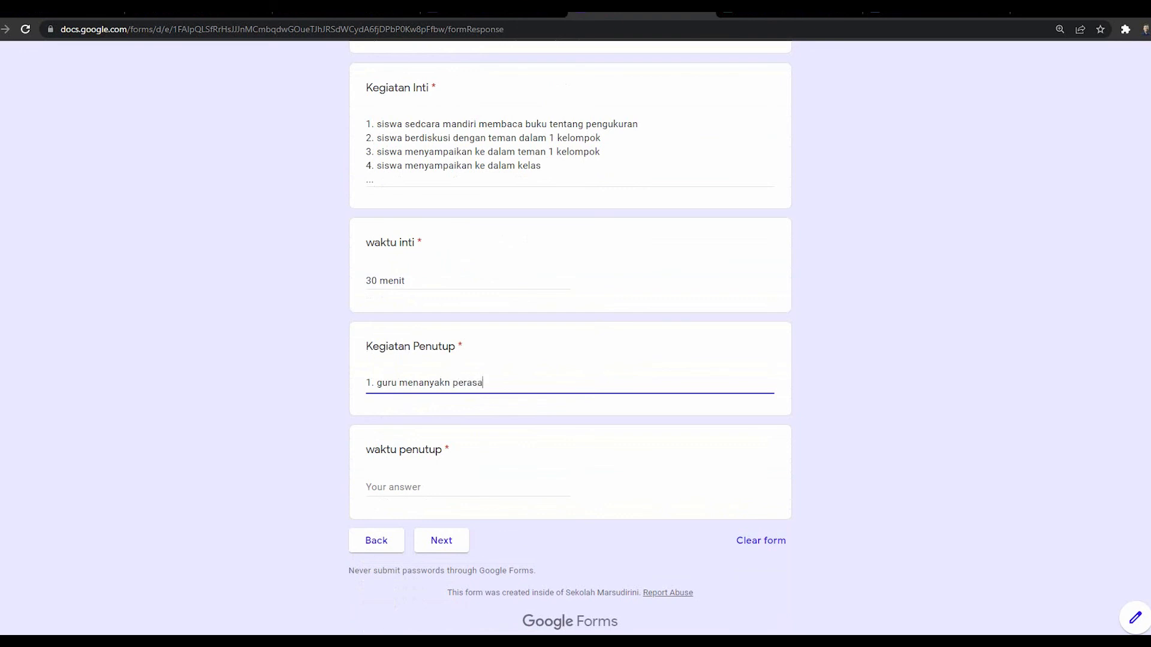
{"action": "type", "text": "n an pembelajaran hari ini"}
Step: Add closing activities 2–3: jointly summarising the lesson and teacher reinforcement of learning
{"action": "key", "text": "Return"}
{"action": "type", "text": "2"}
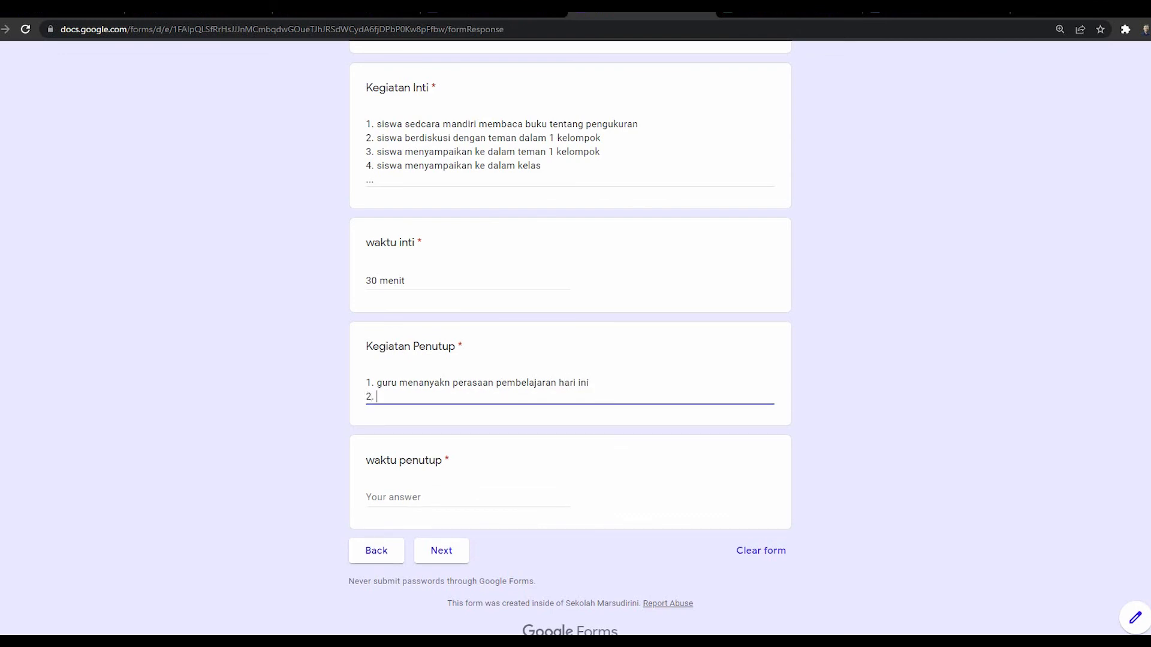
{"action": "type", "text": ". siswa a"}
{"action": "key", "text": "Down"}
{"action": "type", "text": "dan "}
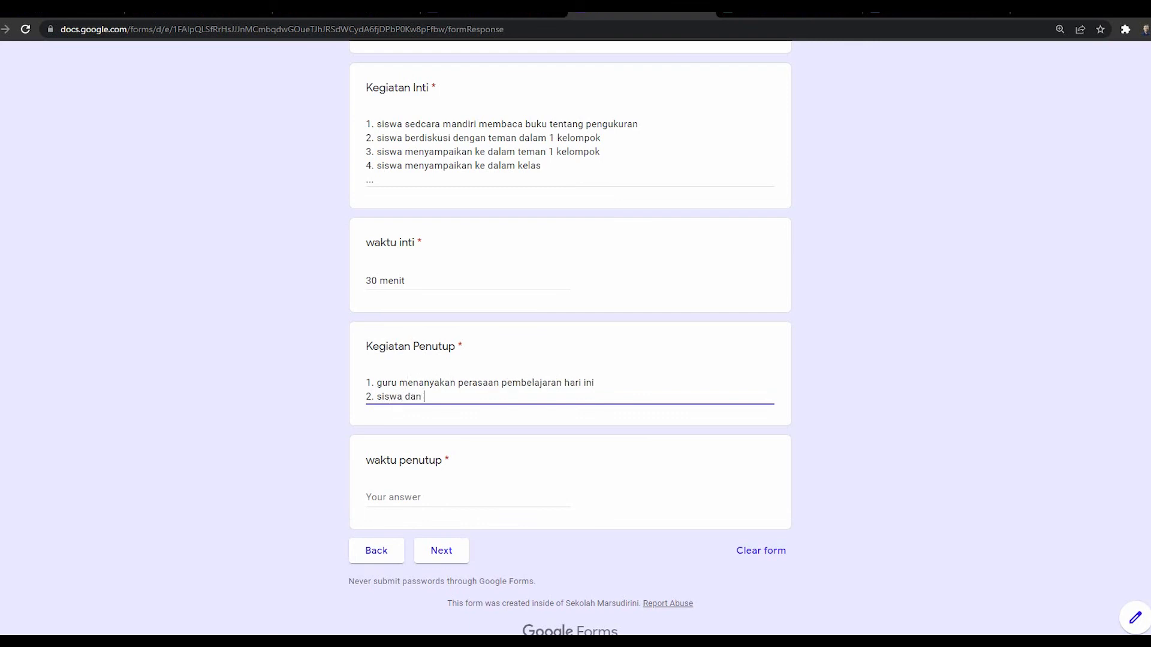
{"action": "type", "text": "guru bersama sama meran"}
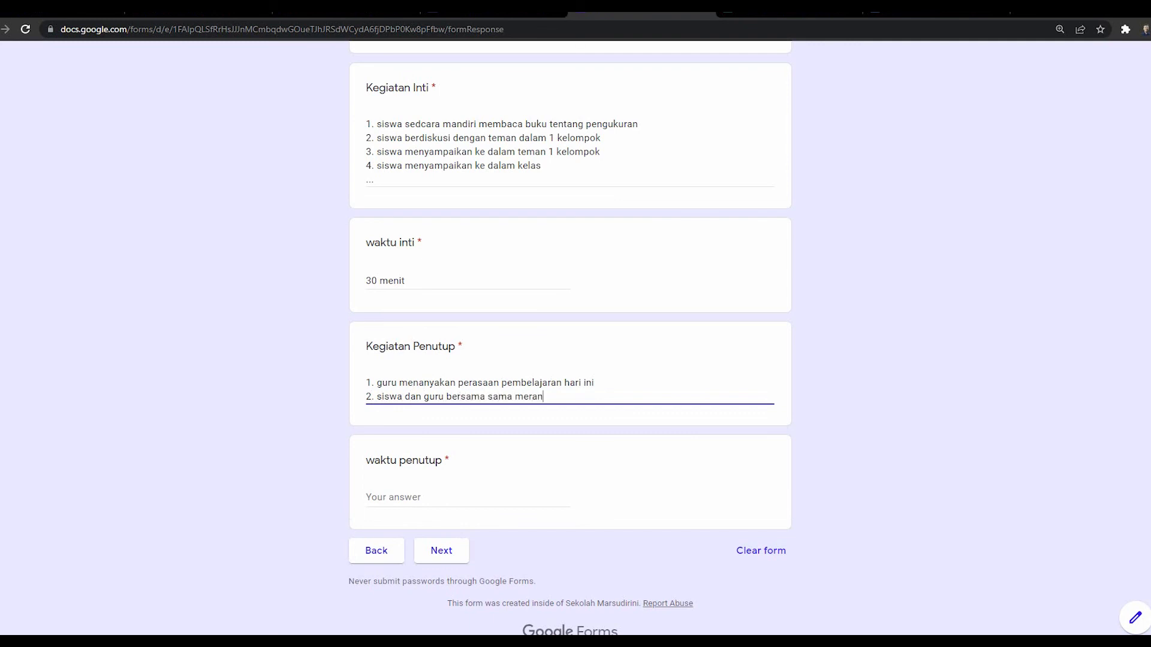
{"action": "type", "text": "gkum pembelajaran"}
{"action": "key", "text": "Return"}
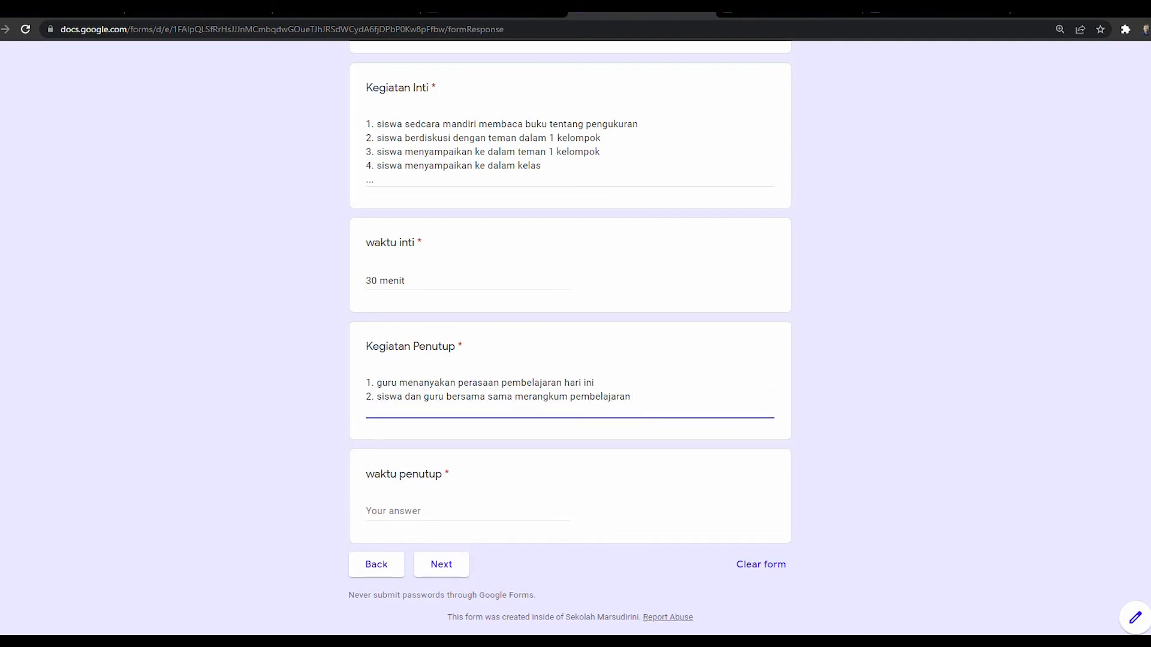
{"action": "type", "text": "3. guru memberikan penguatan"}
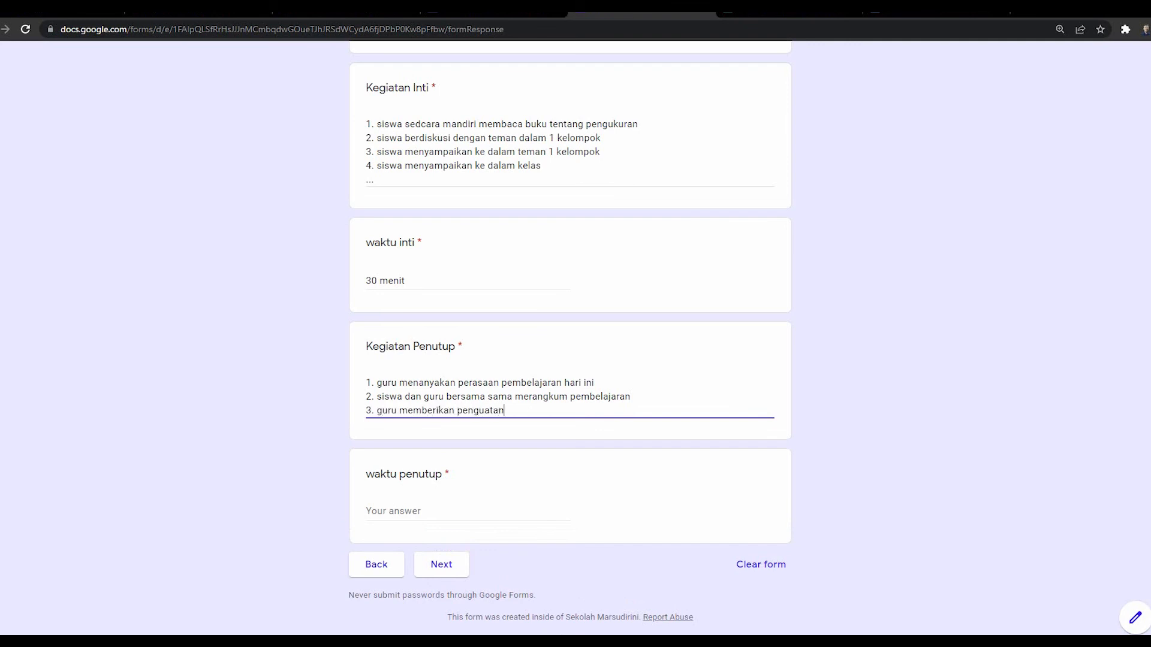
{"action": "type", "text": " pembelajran"}
{"action": "key", "text": "Return"}
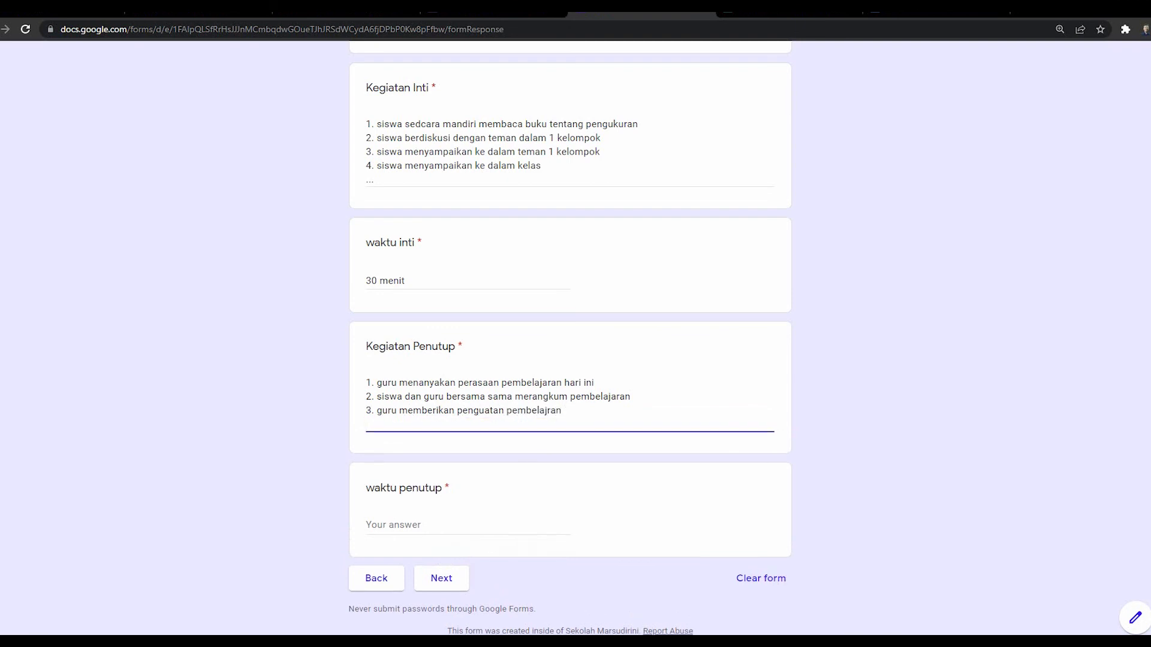
{"action": "key", "text": "BackSpace"}
{"action": "type", "text": "a"}
{"action": "key", "text": "Down"}
Step: Add closing activity 4 'guru memberikan evaluasi / tes singkat' and set waktu penutup to 10 menit
{"action": "type", "text": "4. guru memberikan evaluasi / pe"}
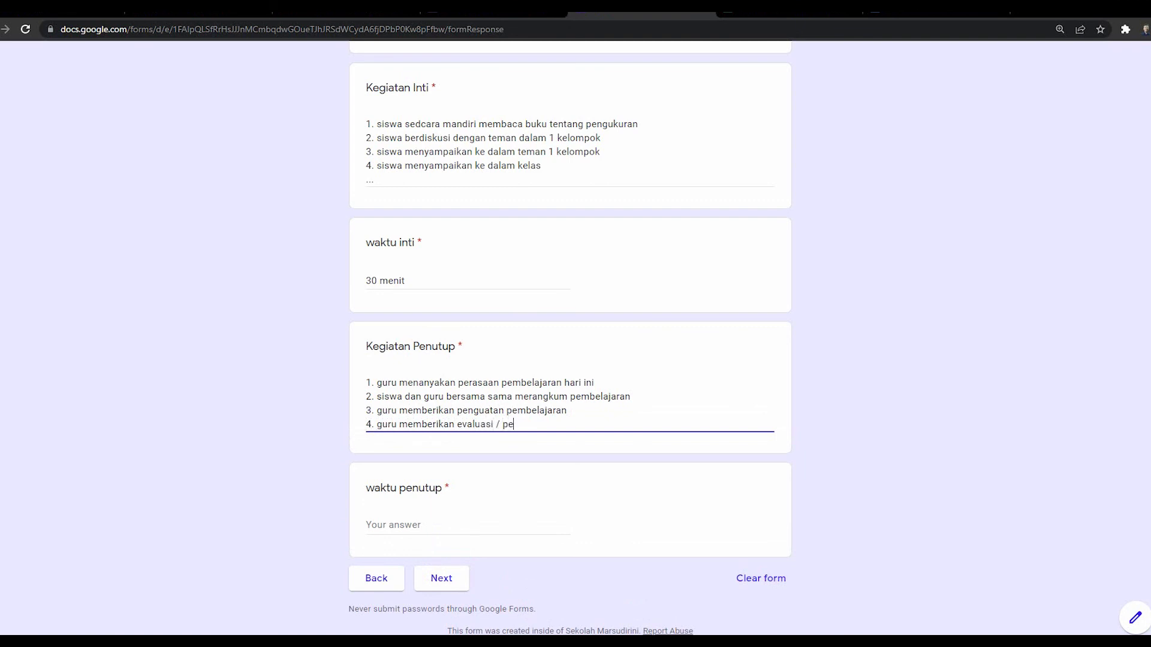
{"action": "key", "text": "BackSpace"}
{"action": "key", "text": "BackSpace"}
{"action": "key", "text": "BackSpace"}
{"action": "key", "text": "BackSpace"}
{"action": "key", "text": "BackSpace"}
{"action": "key", "text": "BackSpace"}
{"action": "key", "text": "BackSpace"}
{"action": "key", "text": "BackSpace"}
{"action": "key", "text": "BackSpace"}
{"action": "key", "text": "BackSpace"}
{"action": "key", "text": "BackSpace"}
{"action": "key", "text": "BackSpace"}
{"action": "key", "text": "BackSpace"}
{"action": "type", "text": "tes singkat"}
{"action": "left_click", "coordinate": [385, 525]}
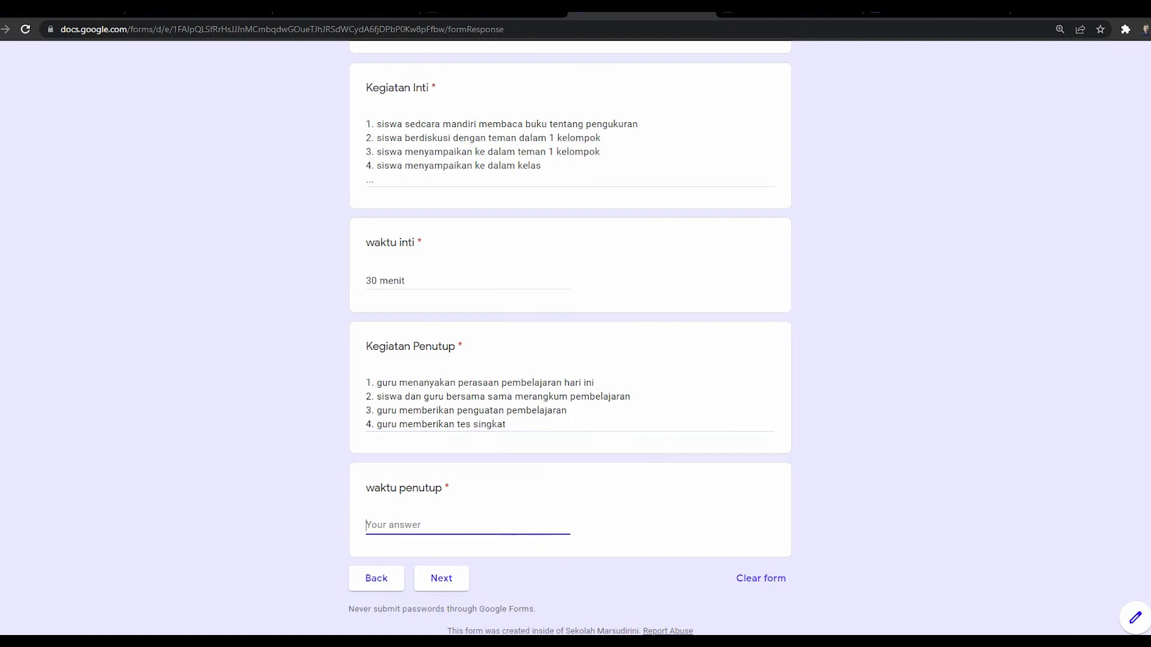
{"action": "type", "text": "10 menit"}
Step: Choose Tes Tertulis for knowledge, Other '-' for skills, and Observasi for attitude assessment
{"action": "left_click", "coordinate": [441, 578]}
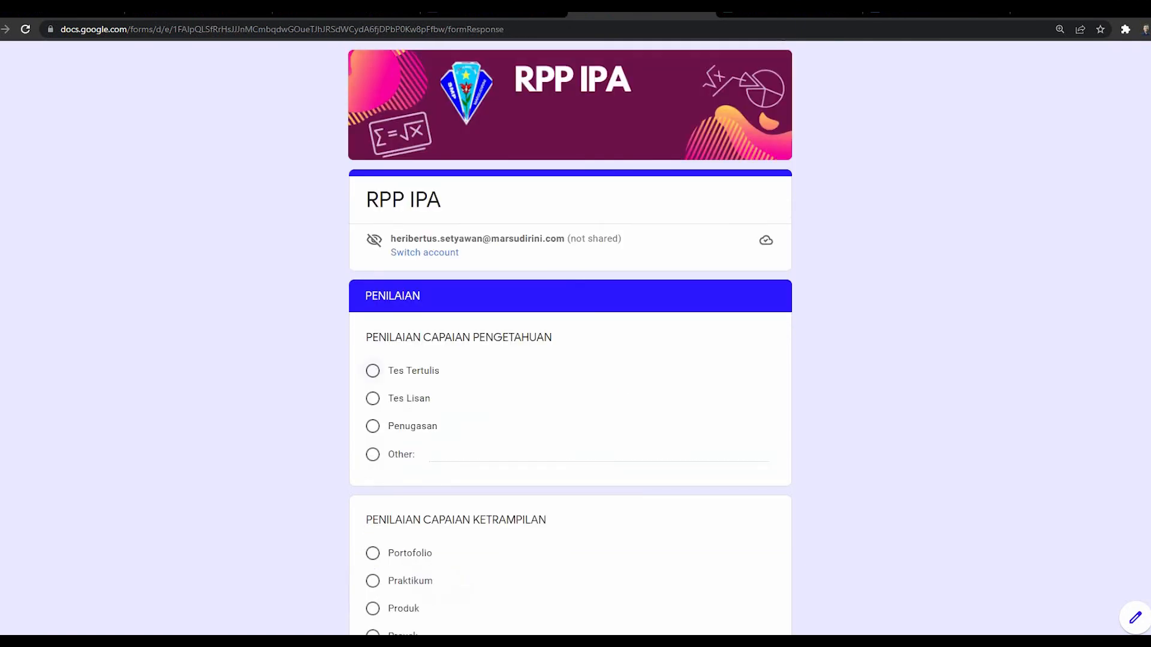
{"action": "left_click", "coordinate": [373, 371]}
{"action": "scroll", "coordinate": [413, 470], "scroll_direction": "down", "scroll_amount": 3}
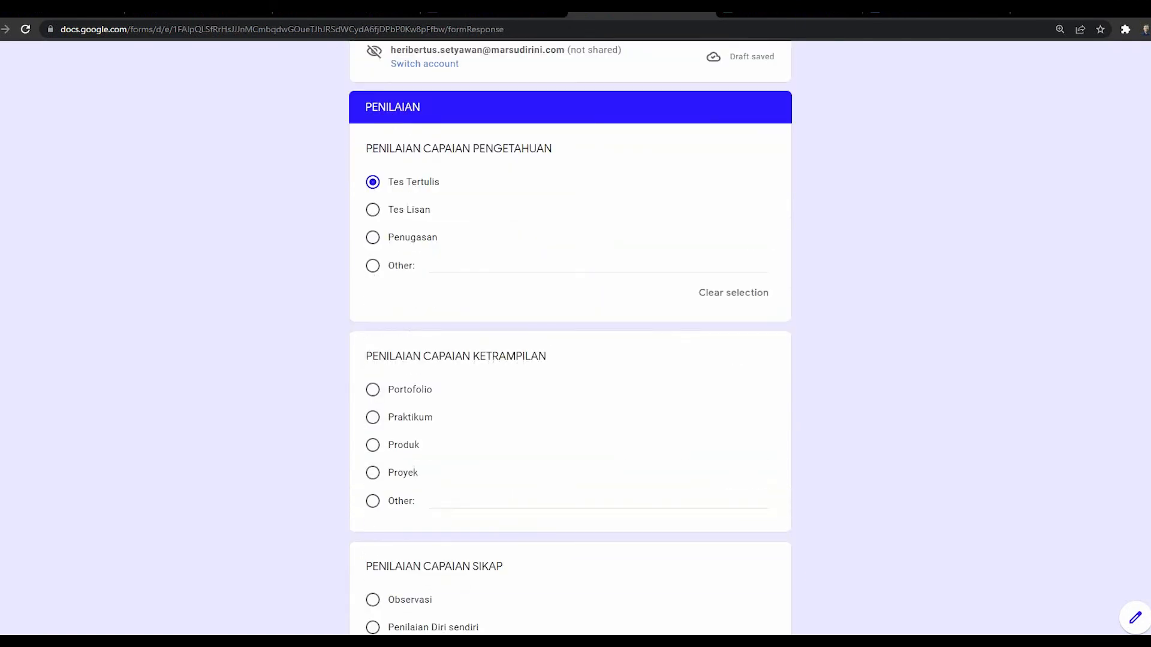
{"action": "scroll", "coordinate": [569, 339], "scroll_direction": "down", "scroll_amount": 3}
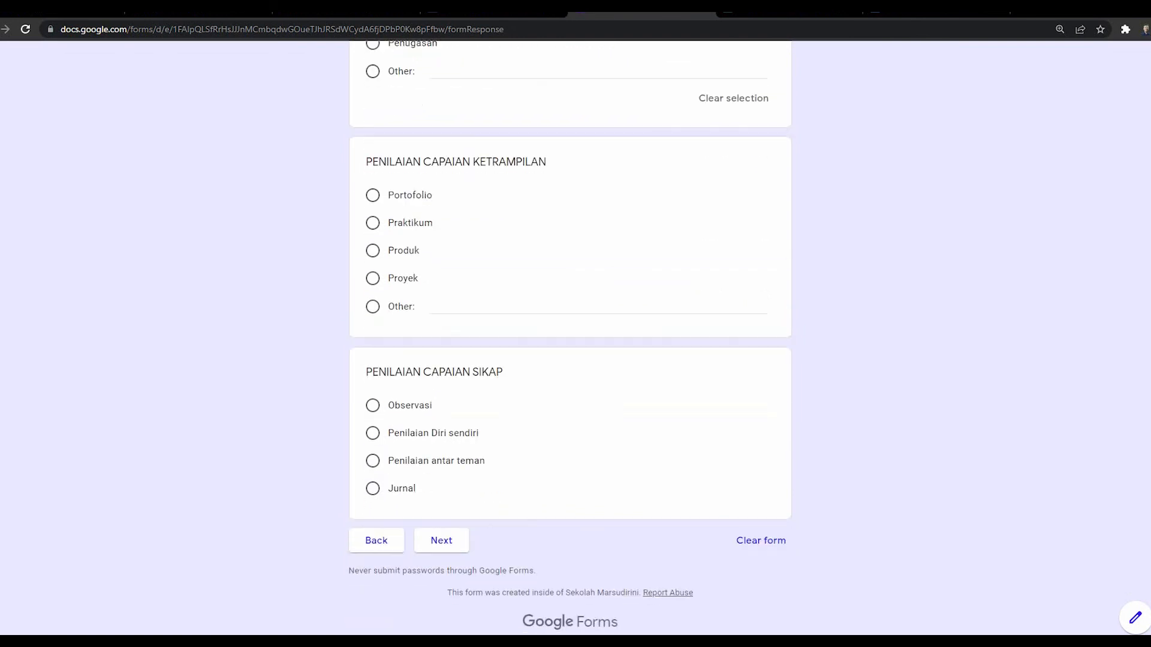
{"action": "left_click", "coordinate": [447, 307]}
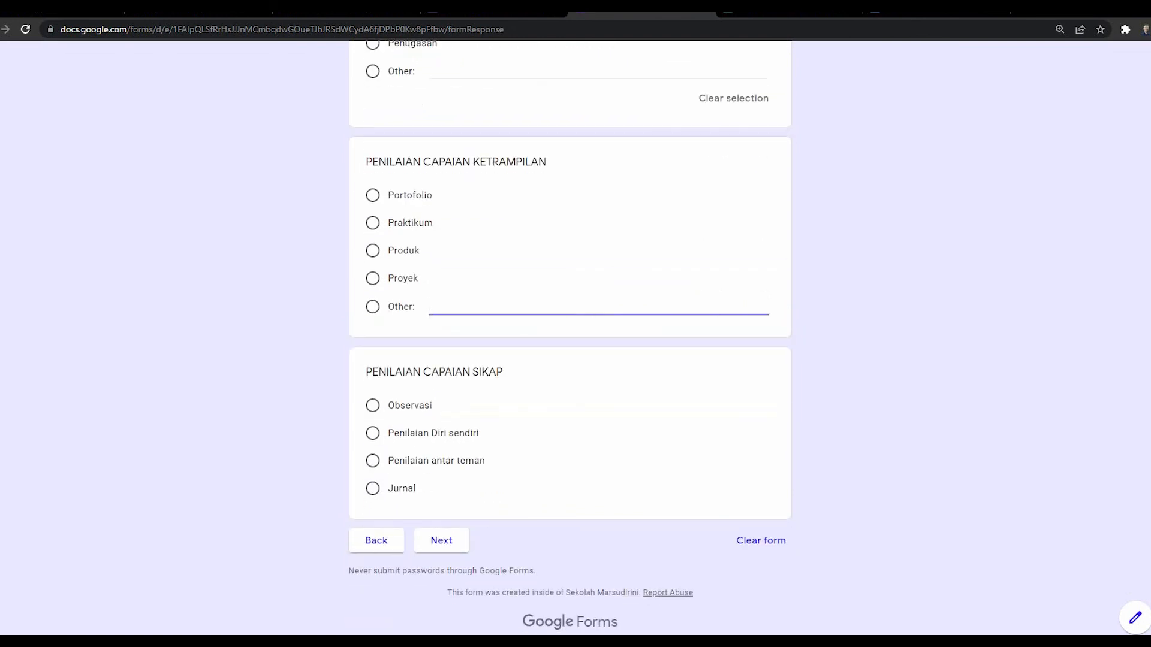
{"action": "type", "text": "-"}
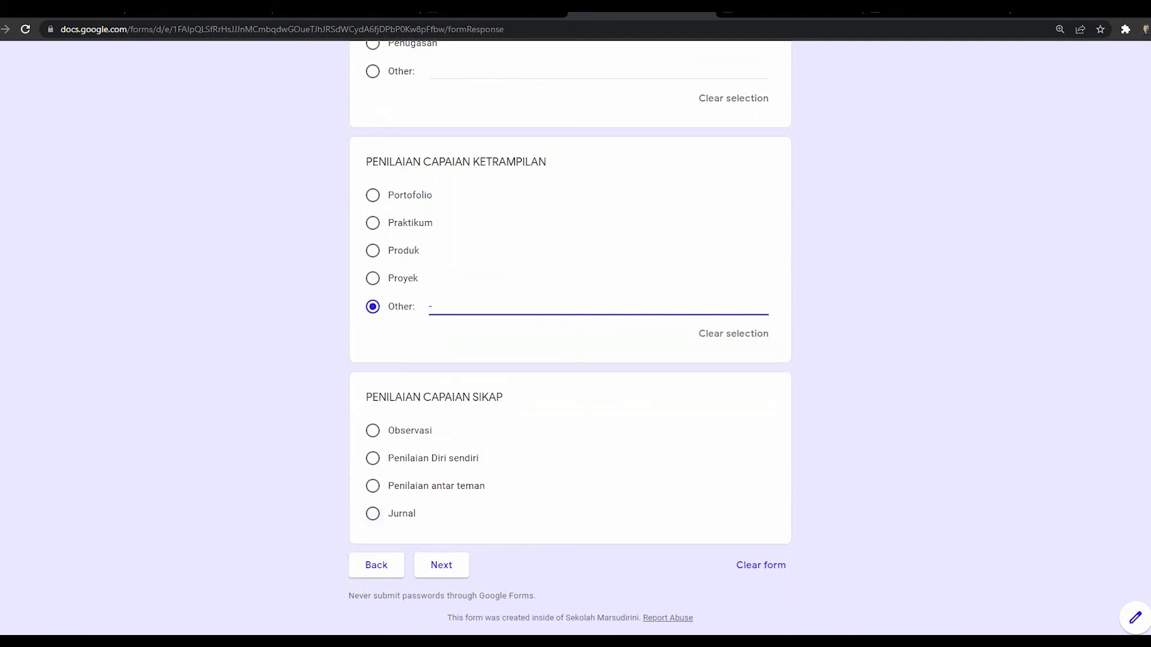
{"action": "left_click", "coordinate": [372, 430]}
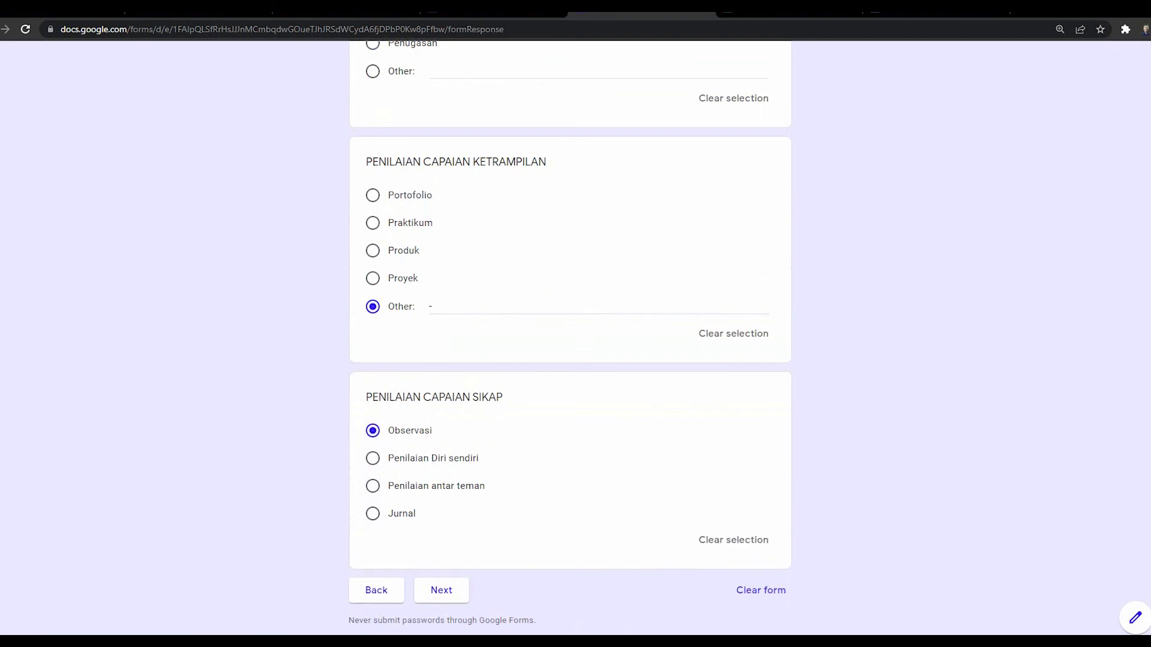
{"action": "left_click", "coordinate": [441, 589]}
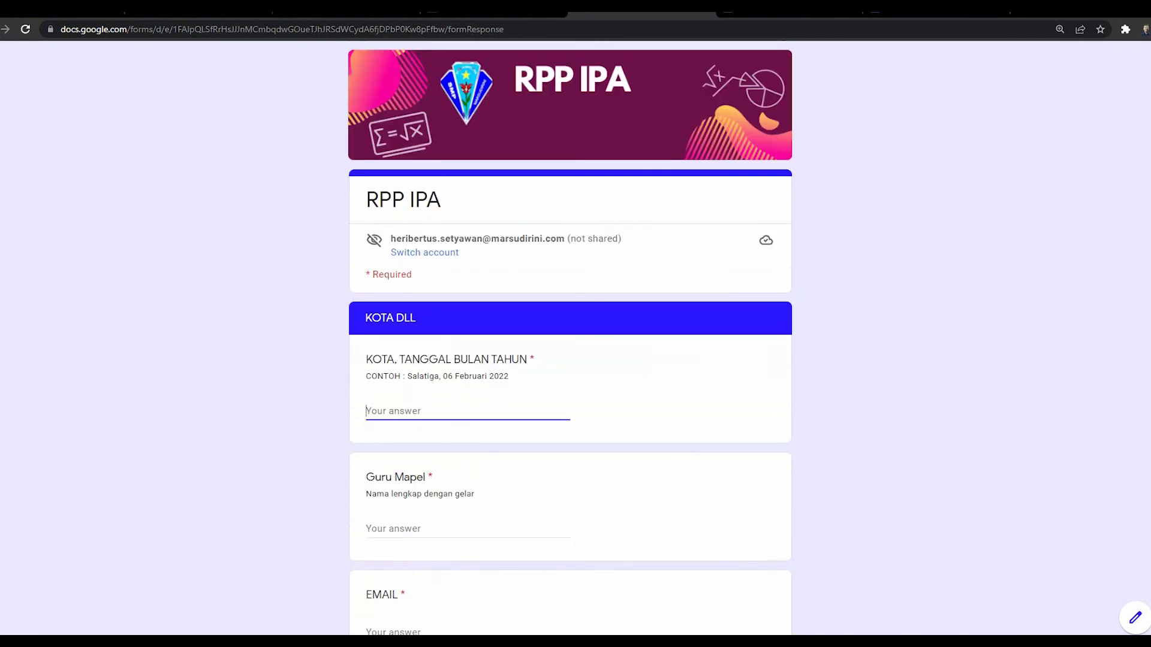
Step: Enter 'Magelang 2 Juni 2021' as city and date and replace the Guru Mapel name
{"action": "type", "text": "Magelang"}
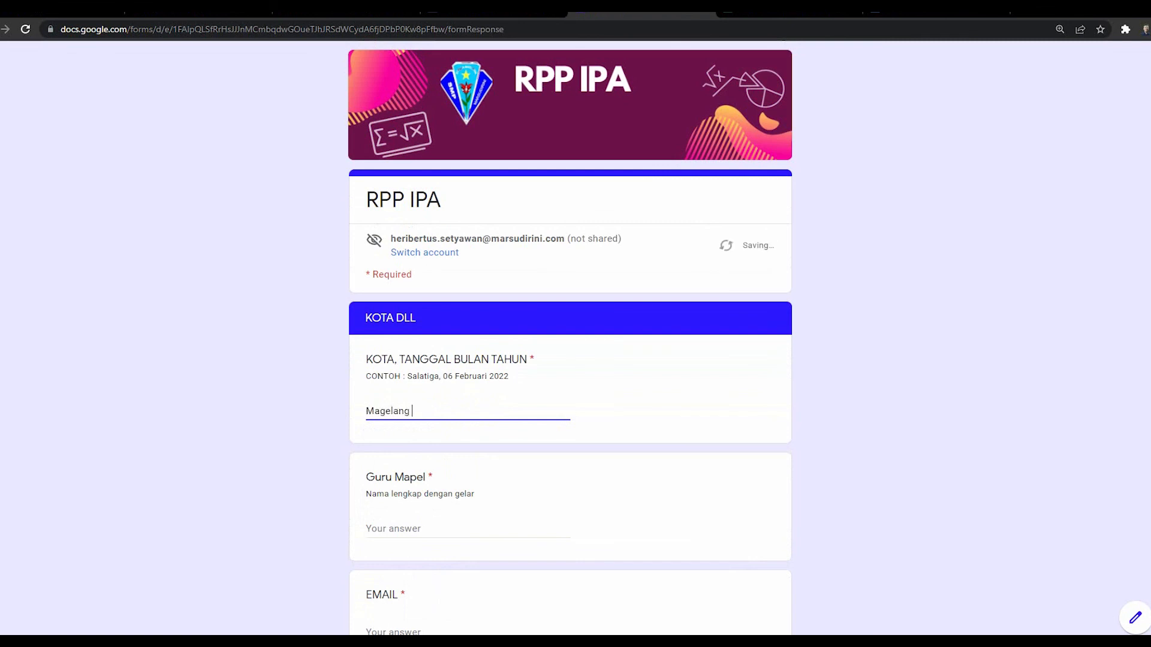
{"action": "type", "text": "2 Juni 2021"}
{"action": "scroll", "coordinate": [368, 429], "scroll_direction": "down", "scroll_amount": 1}
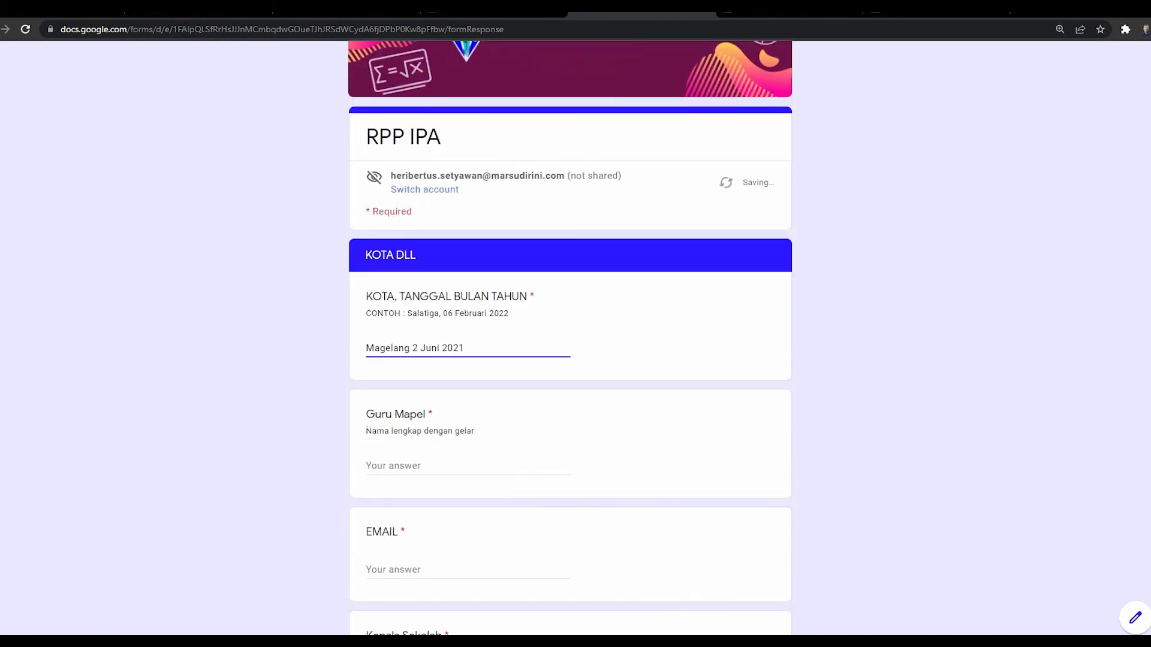
{"action": "left_click", "coordinate": [367, 465]}
{"action": "type", "text": "Heri S"}
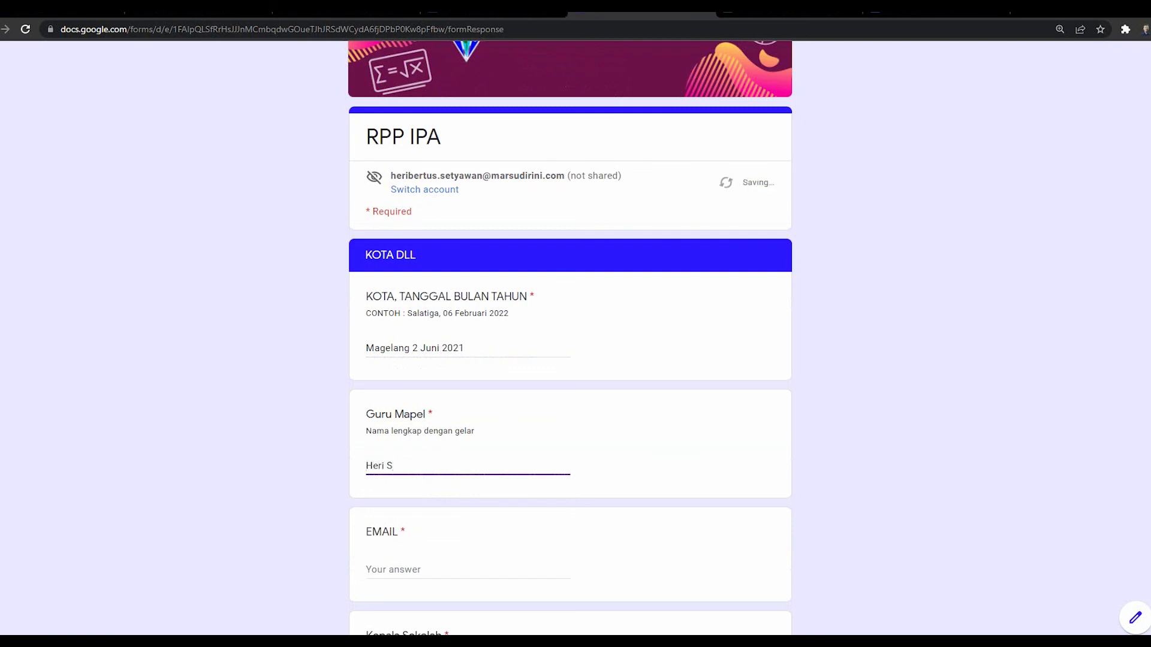
{"action": "key", "text": "BackSpace"}
{"action": "key", "text": "BackSpace"}
{"action": "key", "text": "BackSpace"}
{"action": "key", "text": "BackSpace"}
{"action": "key", "text": "BackSpace"}
{"action": "key", "text": "BackSpace"}
{"action": "type", "text": "Albert S.Pd"}
Step: Set EMAIL to '-', fill the Kepala Sekolah name, add a comma after Magelang, and submit
{"action": "left_click", "coordinate": [393, 569]}
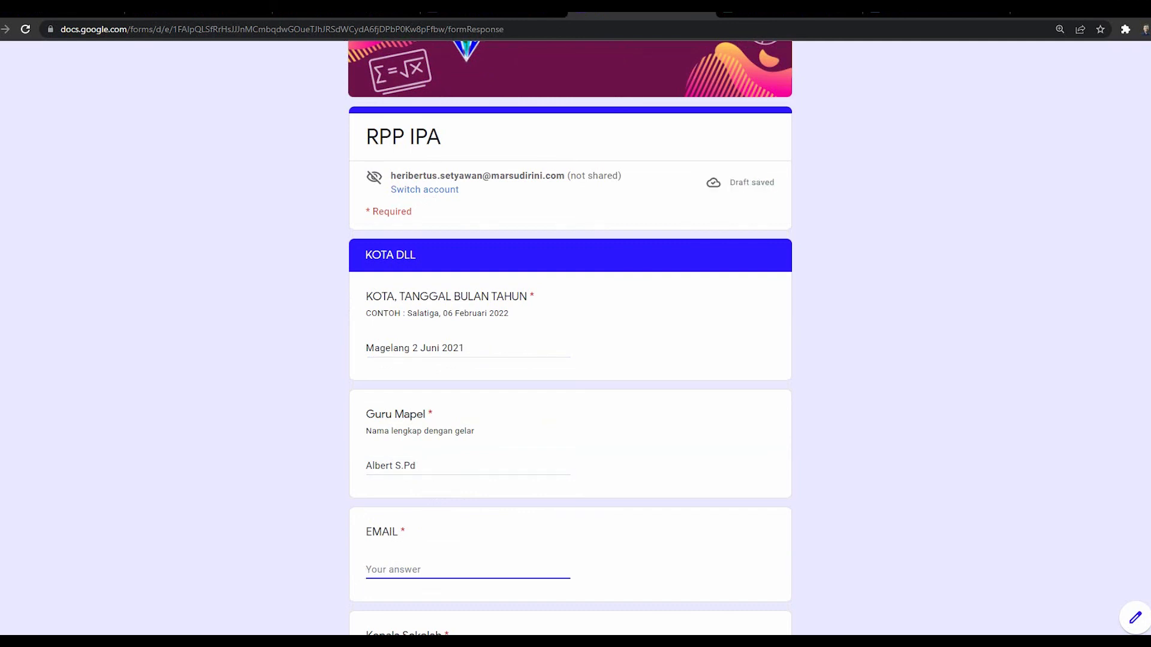
{"action": "scroll", "coordinate": [569, 372], "scroll_direction": "down", "scroll_amount": 1}
{"action": "type", "text": "-"}
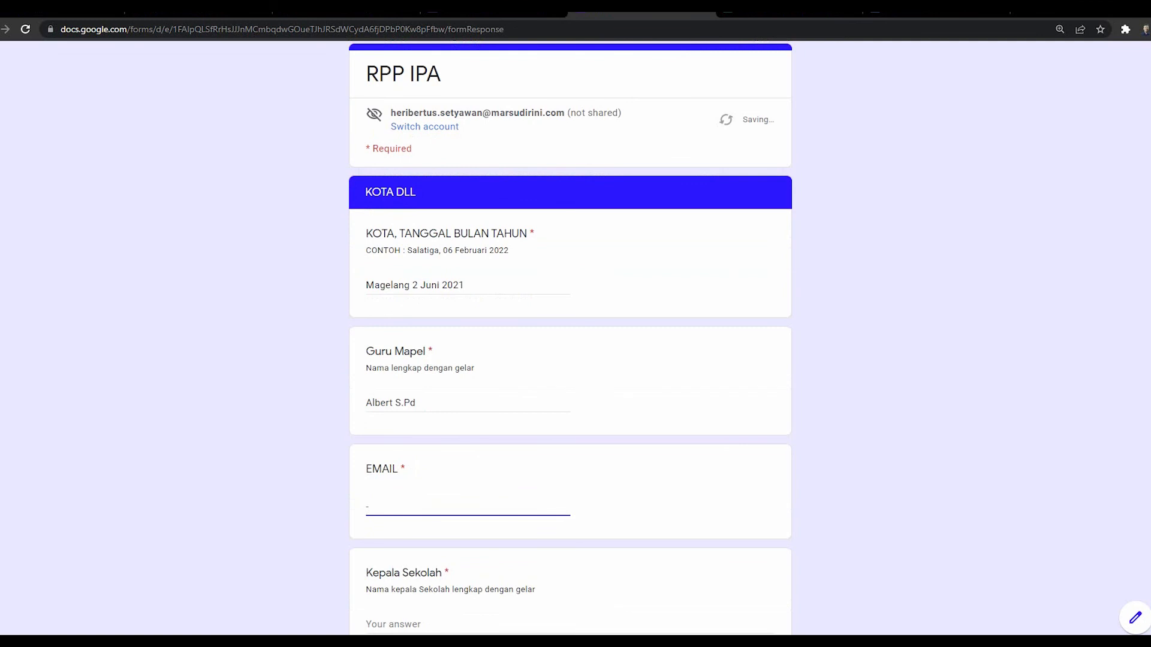
{"action": "scroll", "coordinate": [569, 371], "scroll_direction": "down", "scroll_amount": 2}
{"action": "left_click", "coordinate": [396, 498]}
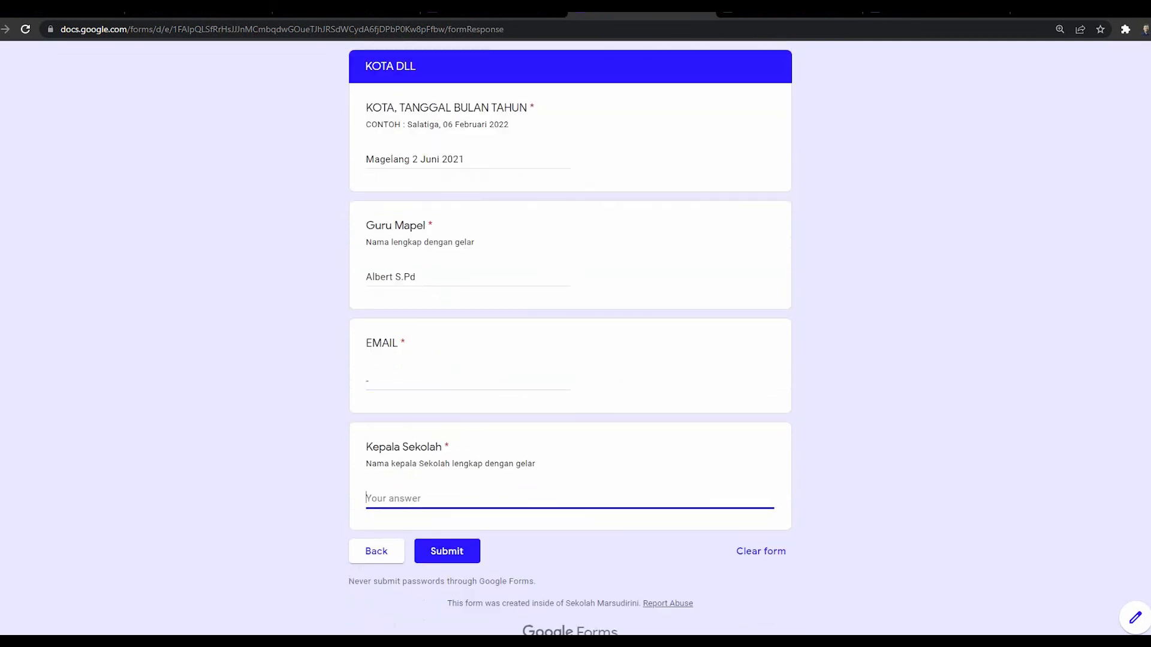
{"action": "type", "text": "andika, S.Pd, M.Pd"}
{"action": "key", "text": "BackSpace"}
{"action": "type", "text": "A"}
{"action": "left_click", "coordinate": [410, 159]}
{"action": "type", "text": ","}
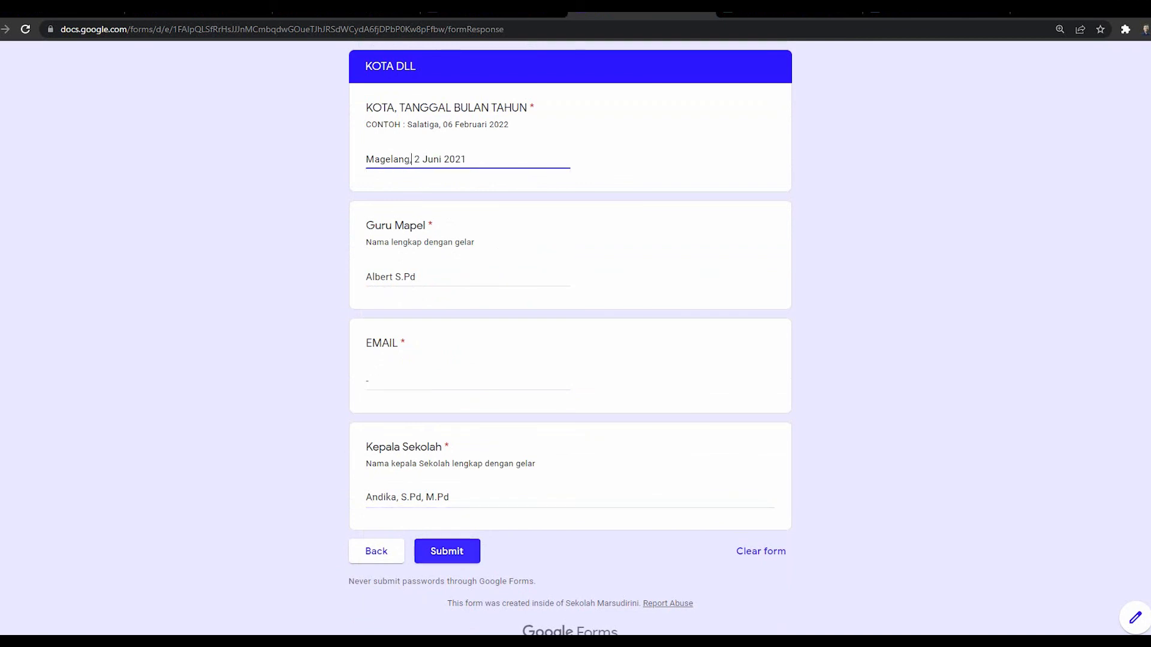
{"action": "left_click", "coordinate": [446, 550]}
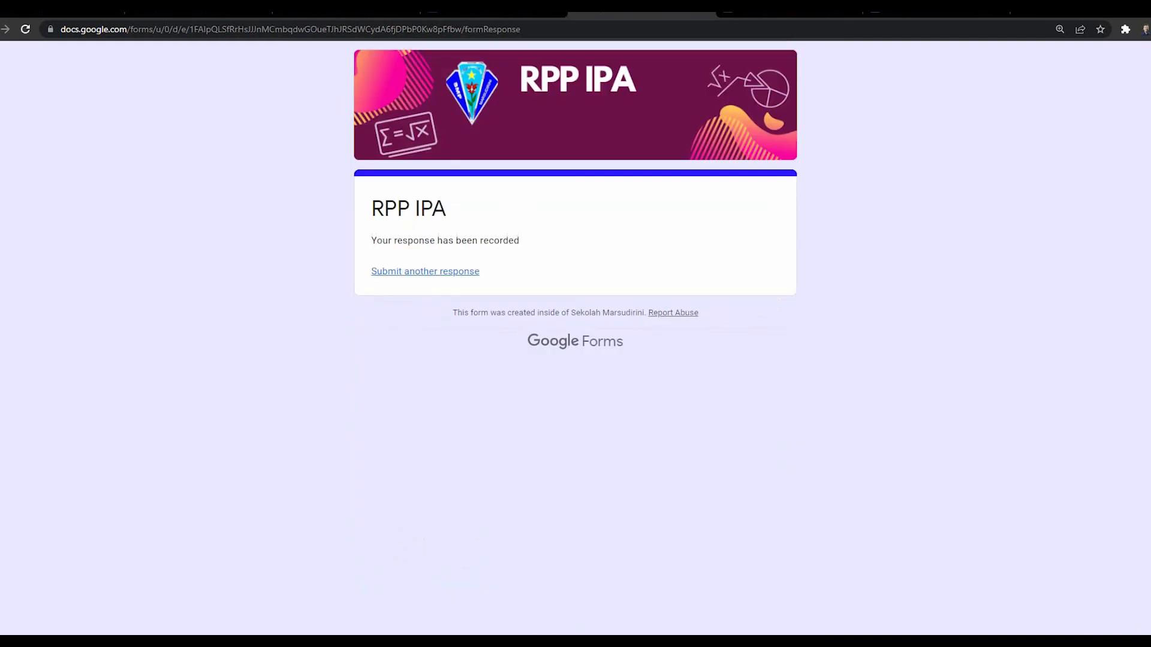
Step: In the responses spreadsheet, select columns AA through AF and delete them
{"action": "left_click", "coordinate": [493, 7]}
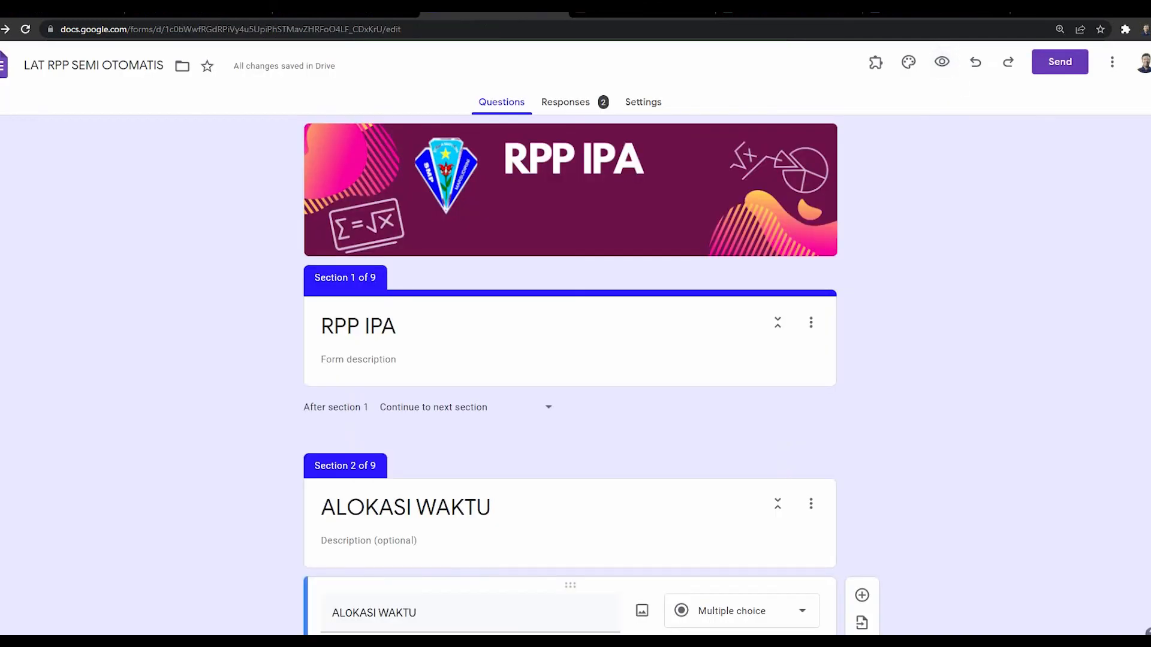
{"action": "left_click", "coordinate": [789, 11]}
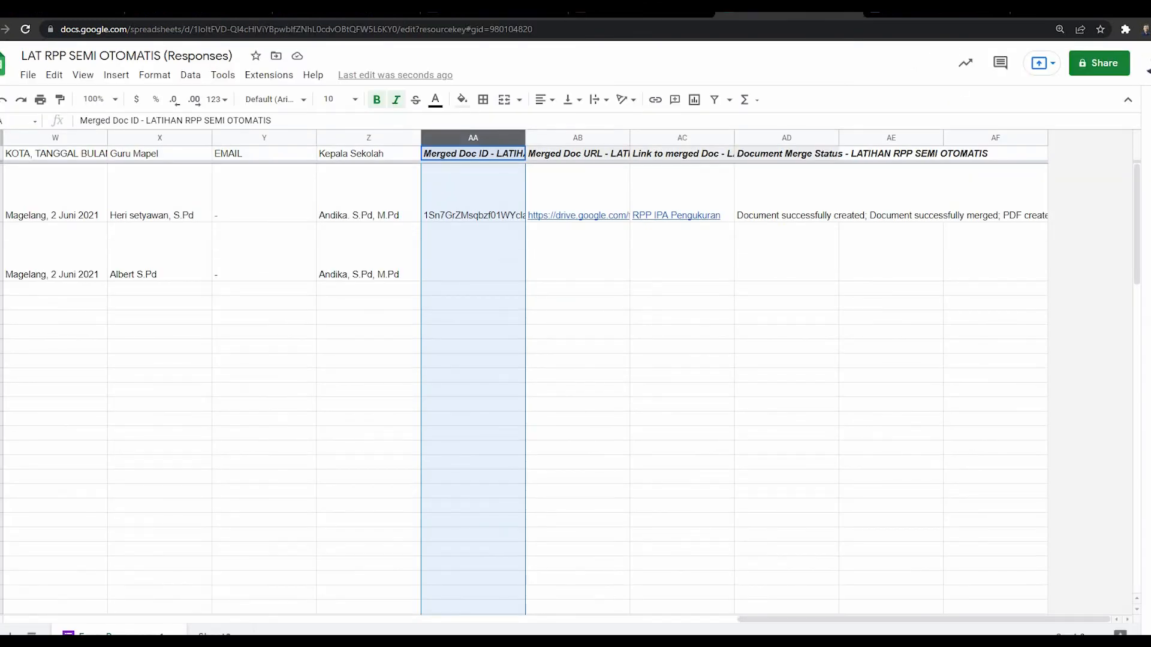
{"action": "mouse_move", "coordinate": [923, 619]}
{"action": "left_mouse_down"}
{"action": "mouse_move", "coordinate": [186, 619]}
{"action": "mouse_move", "coordinate": [924, 619]}
{"action": "left_mouse_up"}
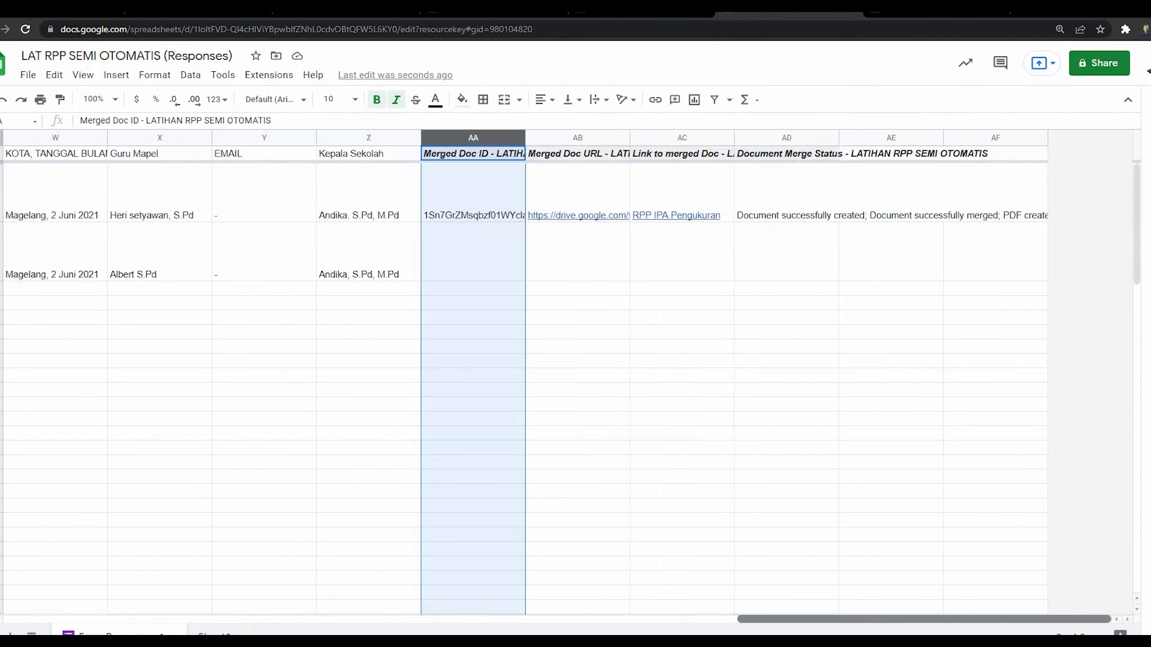
{"action": "left_click", "coordinate": [577, 195]}
{"action": "left_click", "coordinate": [478, 251]}
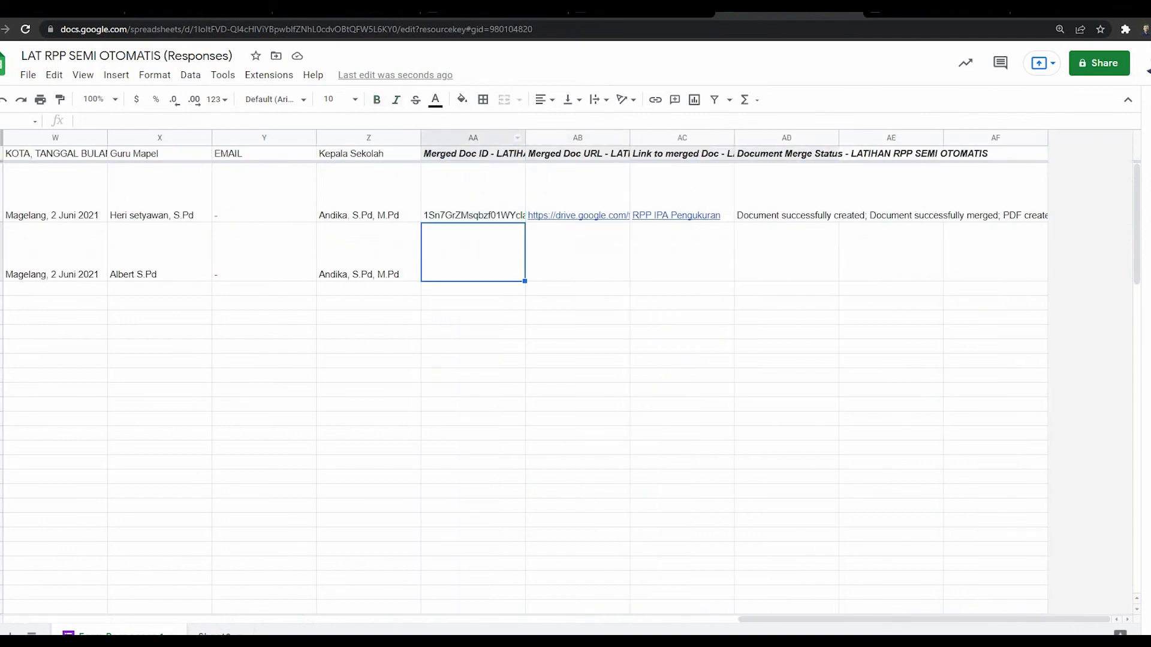
{"action": "left_click", "coordinate": [474, 138]}
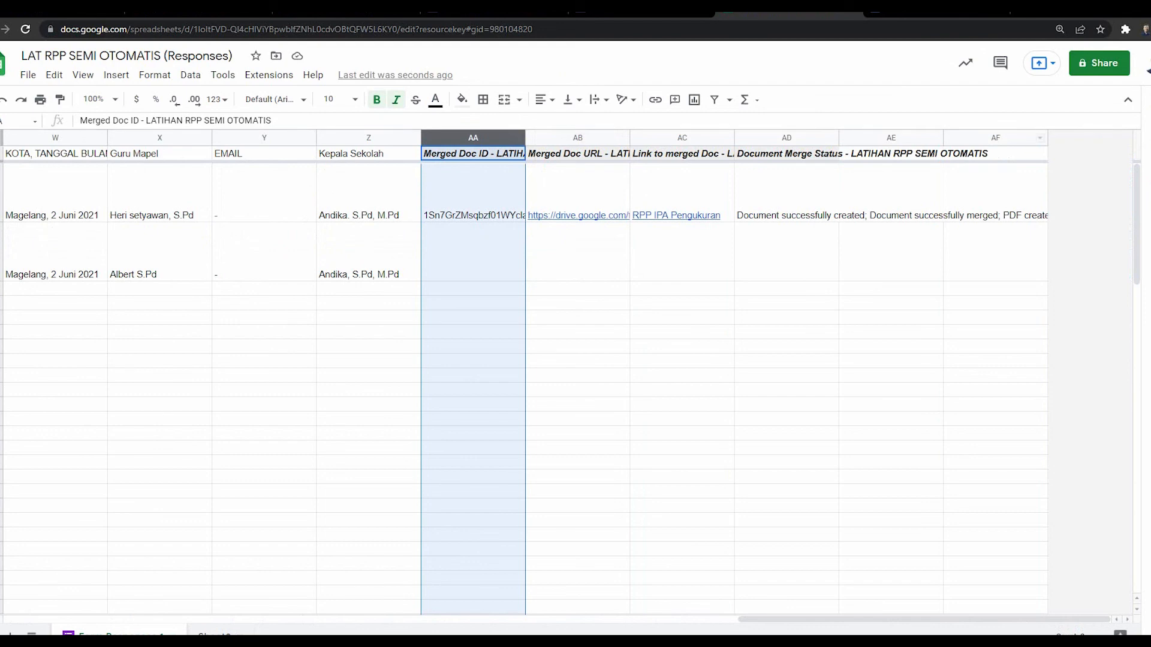
{"action": "left_click", "coordinate": [995, 138], "text": "shift"}
{"action": "right_click", "coordinate": [797, 217]}
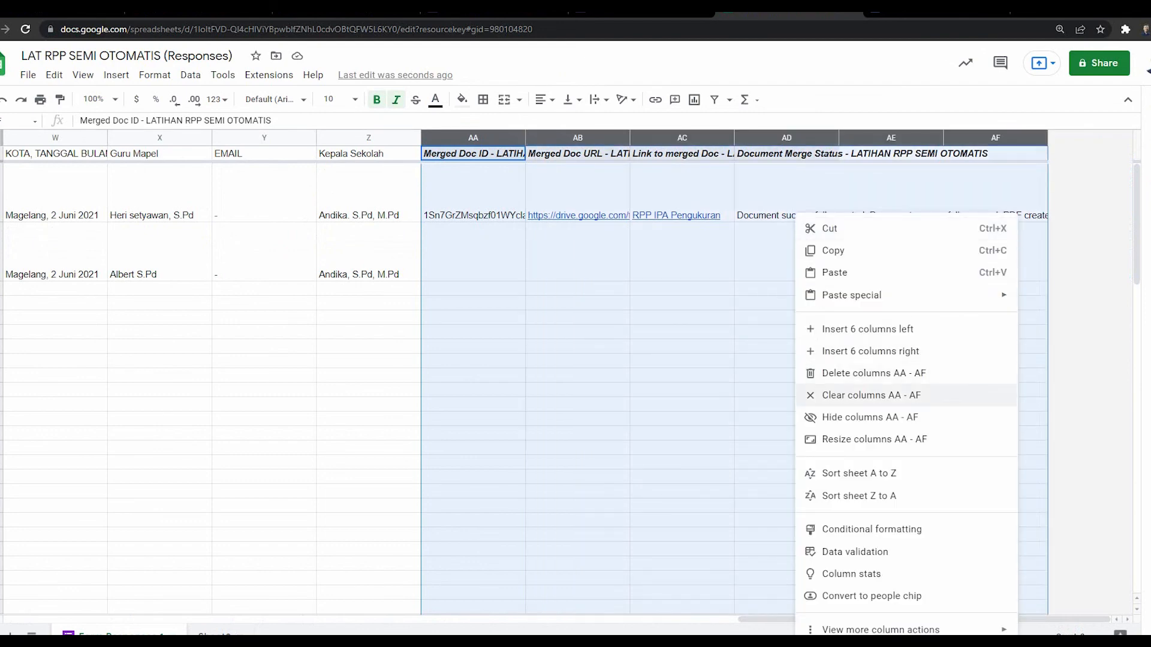
{"action": "left_click", "coordinate": [873, 372]}
{"action": "left_click", "coordinate": [786, 391]}
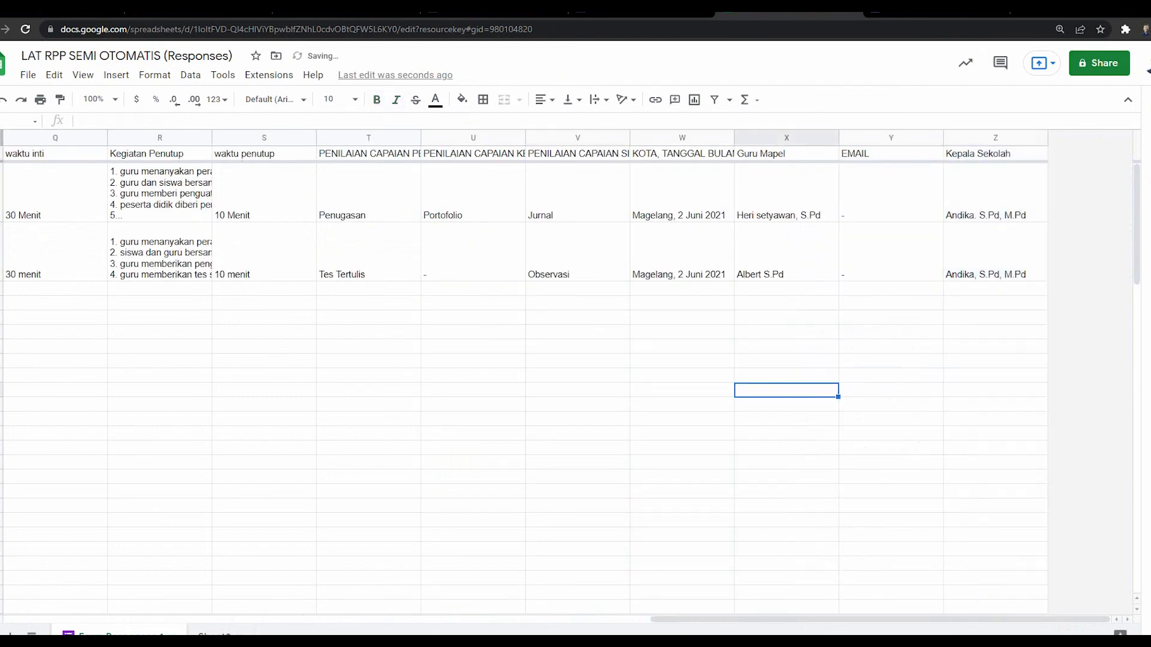
{"action": "left_click", "coordinate": [269, 75]}
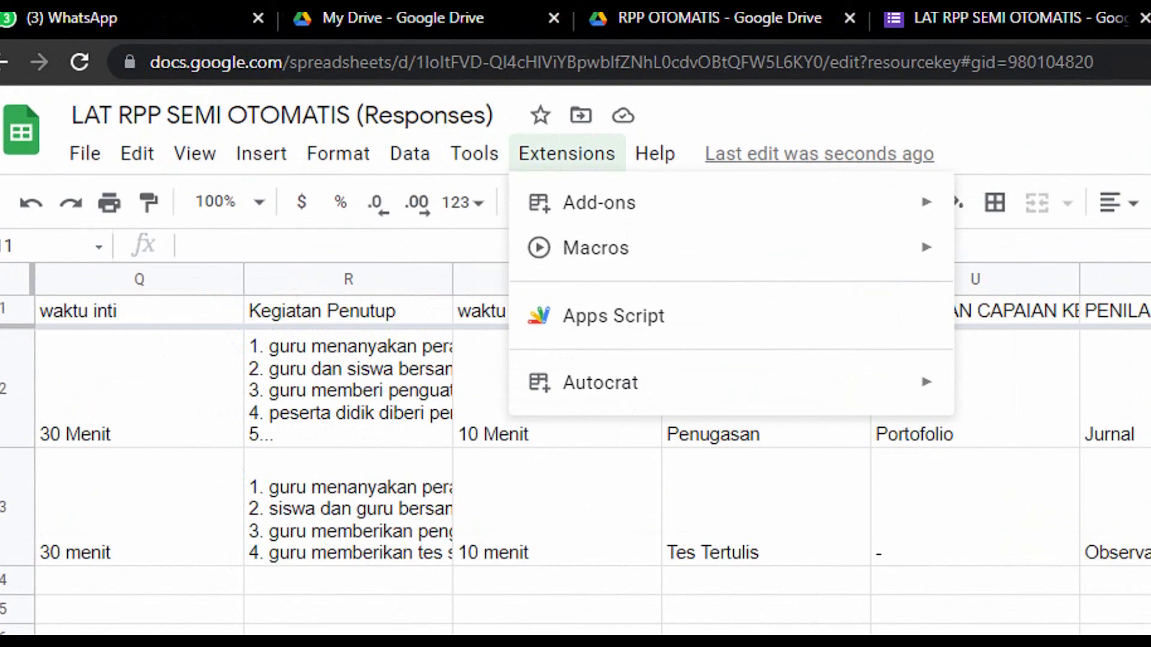
Step: Launch Autocrat to list the LATIHAN RPP SEMI OTOMATIS job, then view the CONTOH FORMAT RPP IPA template
{"action": "mouse_move", "coordinate": [839, 383]}
{"action": "left_click", "coordinate": [1009, 393]}
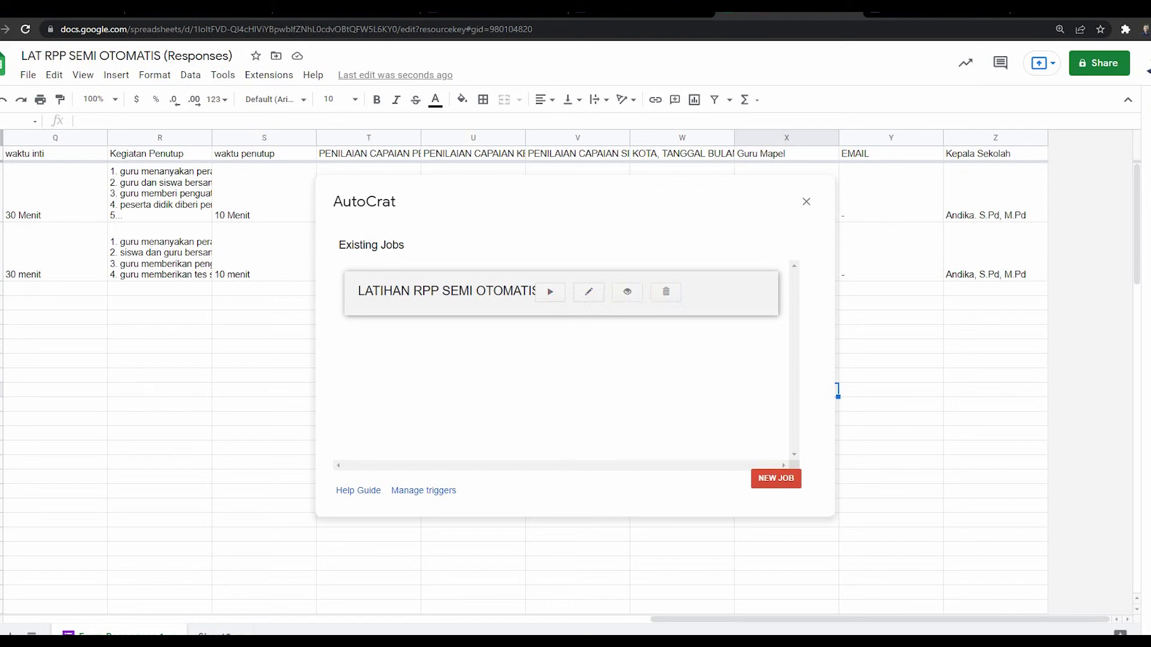
{"action": "left_click", "coordinate": [929, 12]}
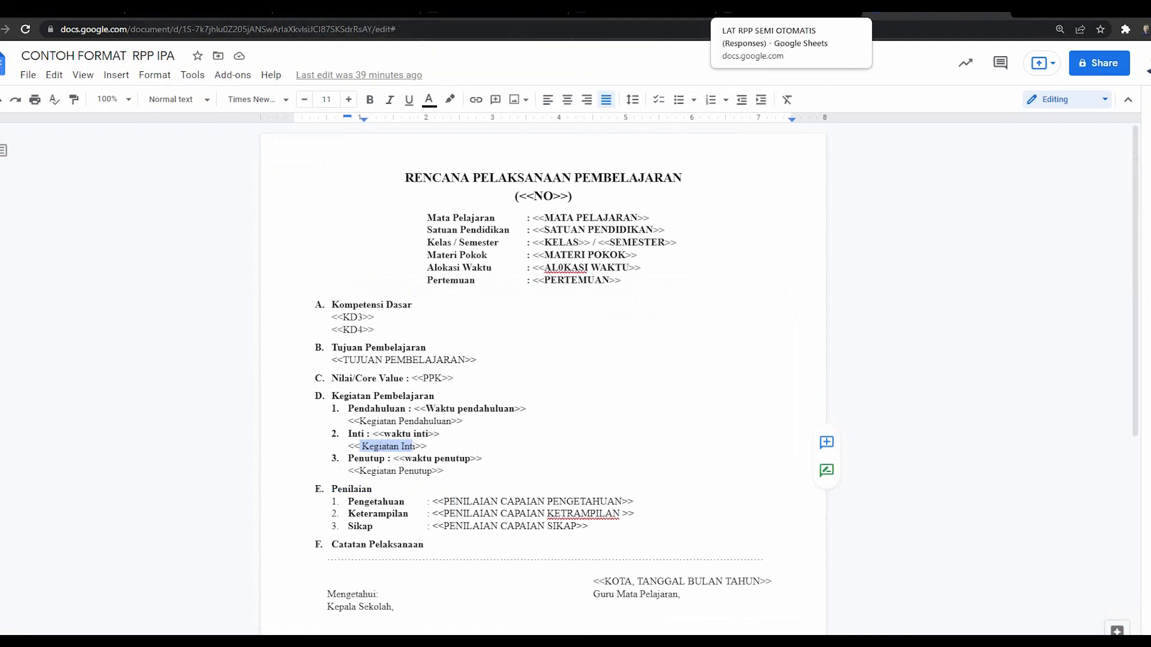
Step: Switch to the Drive preview of RPP IPA Pengukuran.pdf
{"action": "left_click", "coordinate": [644, 12]}
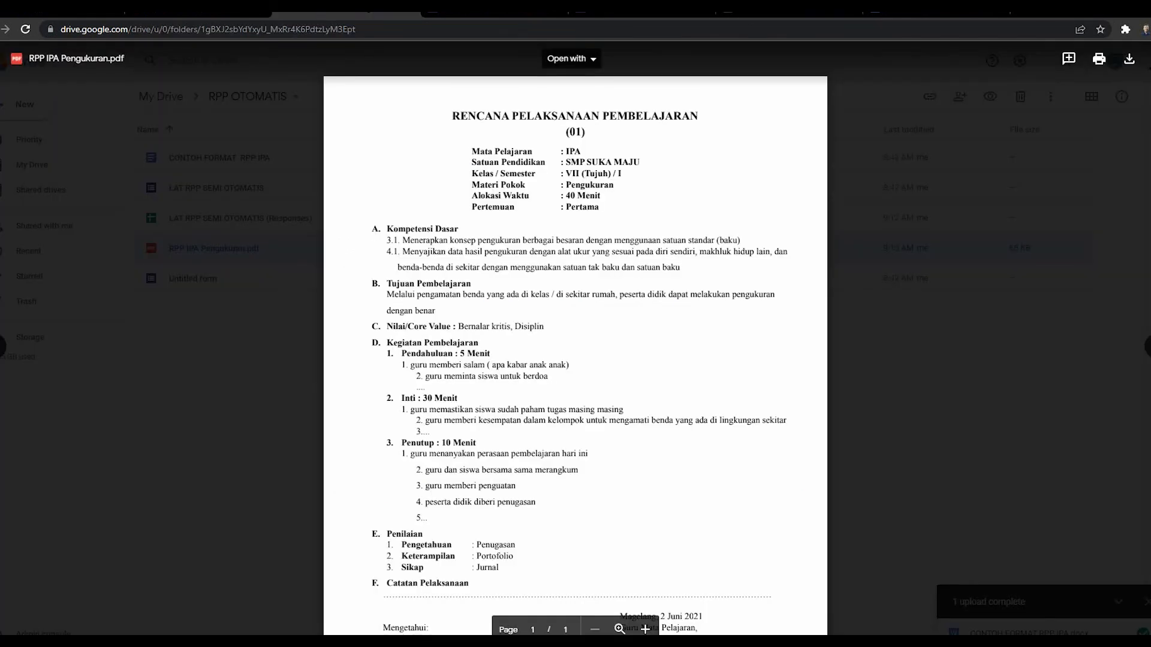
Step: Close the PDF preview and return to the LAT RPP SEMI OTOMATIS (Responses) spreadsheet
{"action": "key", "text": "Escape"}
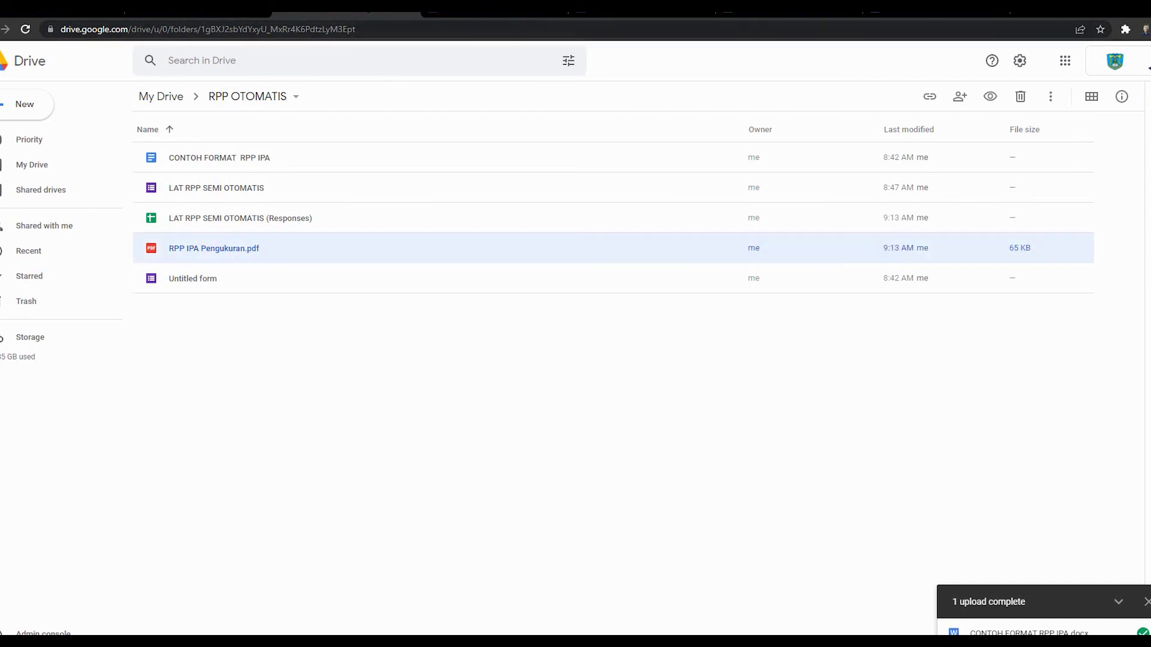
{"action": "left_click", "coordinate": [779, 8]}
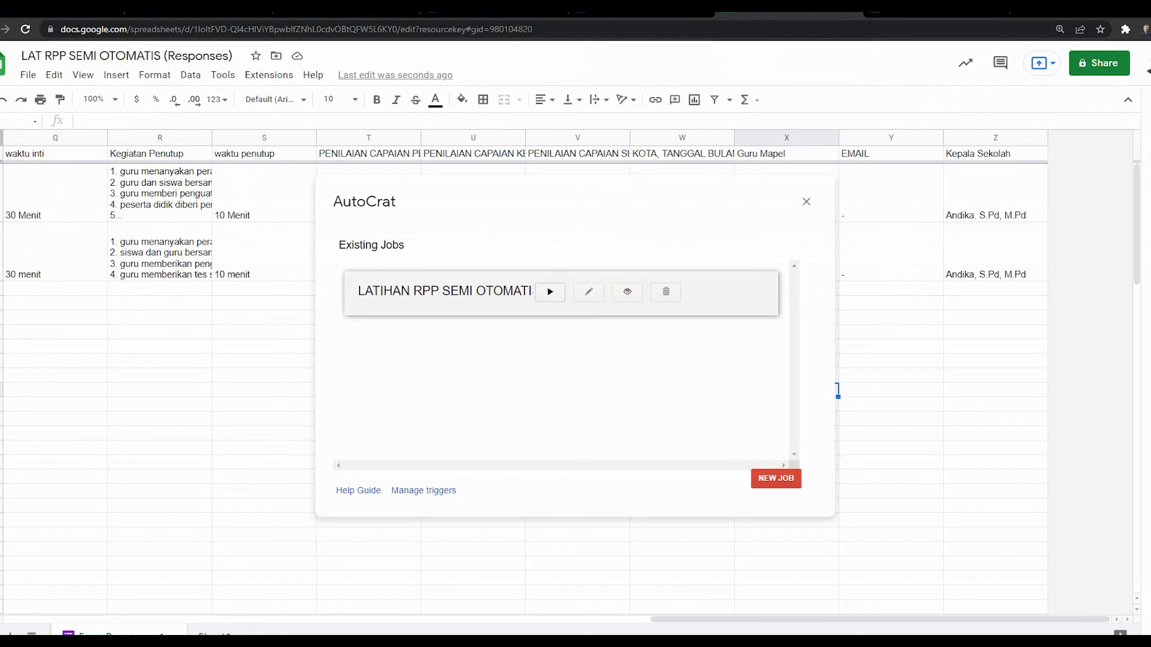
Step: Run the LATIHAN RPP SEMI OTOMATIS Autocrat job so both response rows are merged, then view the RPP OTOMATIS folder
{"action": "left_click", "coordinate": [550, 292]}
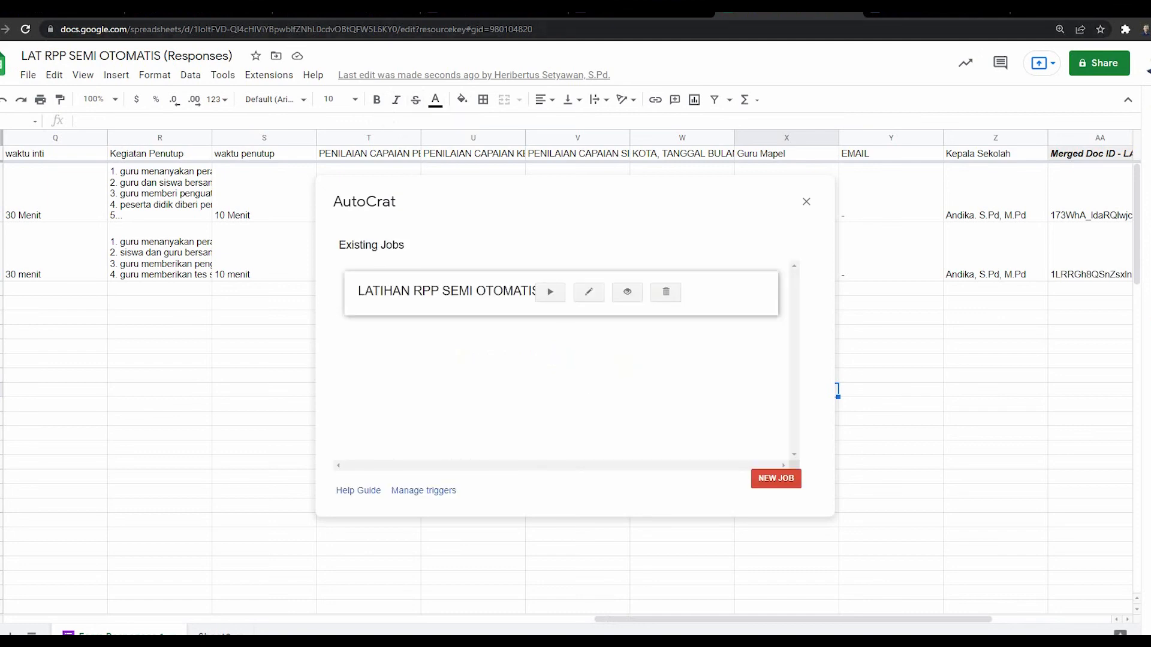
{"action": "left_click", "coordinate": [369, 12]}
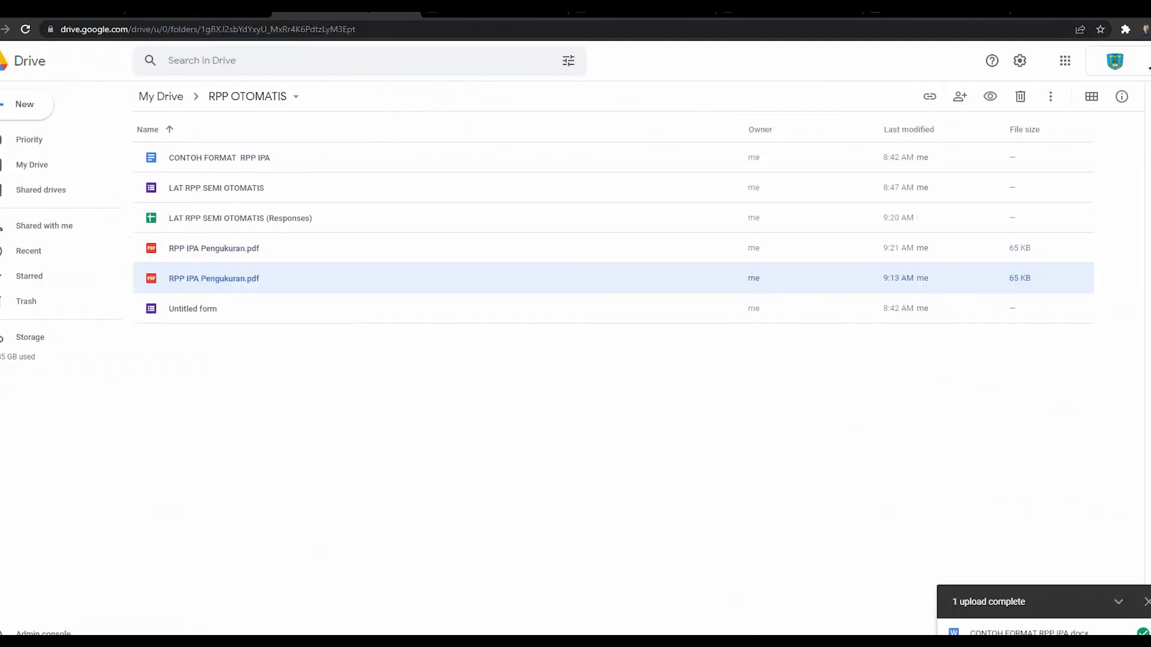
Step: Refresh the RPP OTOMATIS folder and preview each of the three RPP IPA Pengukuran.pdf files
{"action": "key", "text": "F5"}
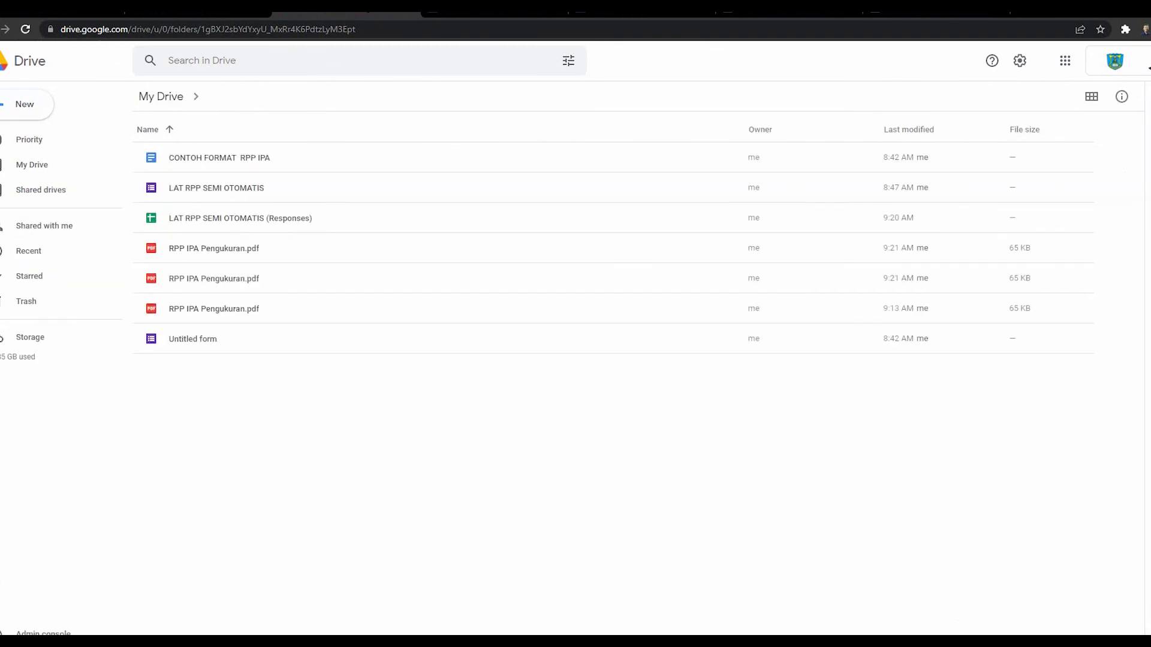
{"action": "left_click", "coordinate": [214, 248]}
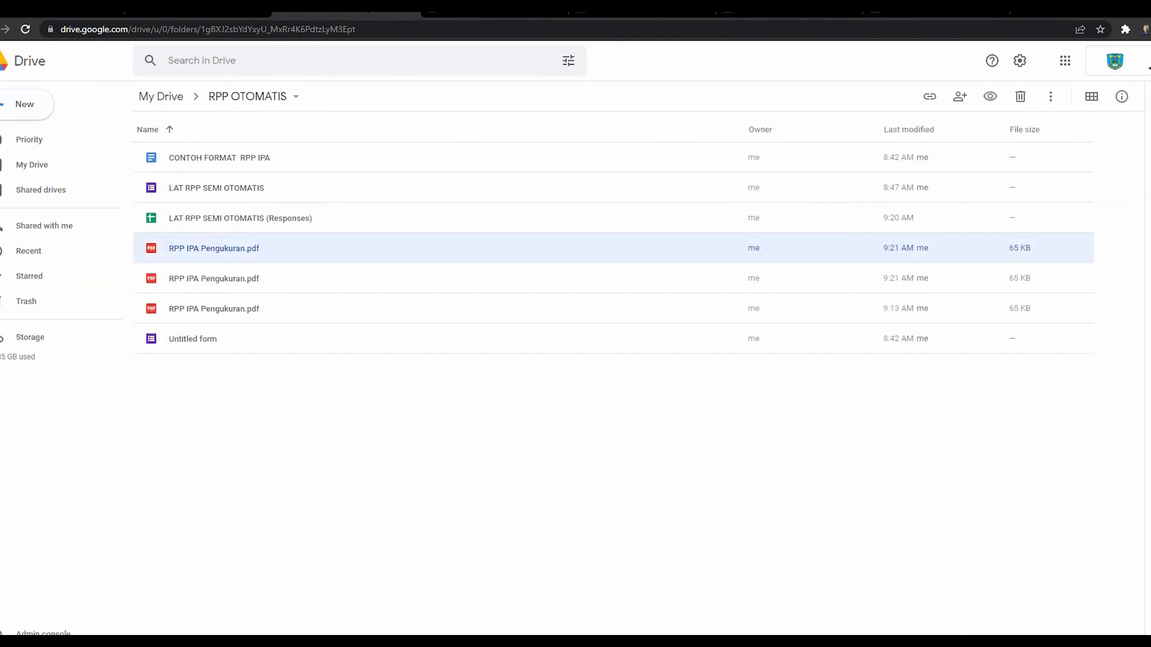
{"action": "double_click", "coordinate": [214, 248]}
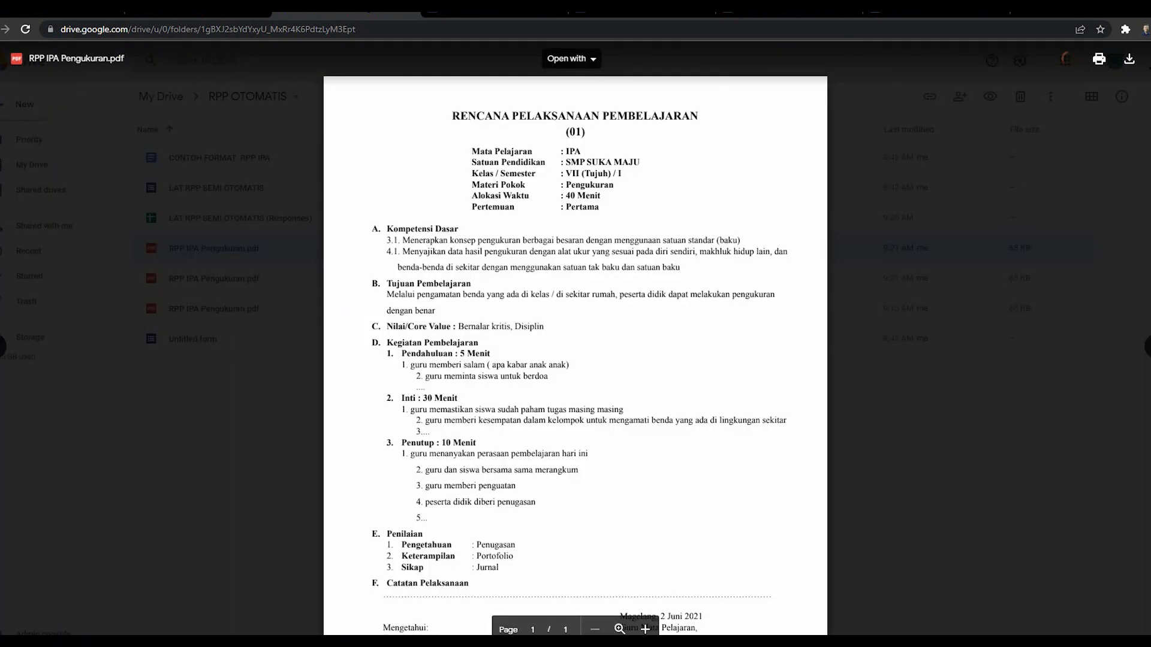
{"action": "key", "text": "Escape"}
{"action": "double_click", "coordinate": [214, 279]}
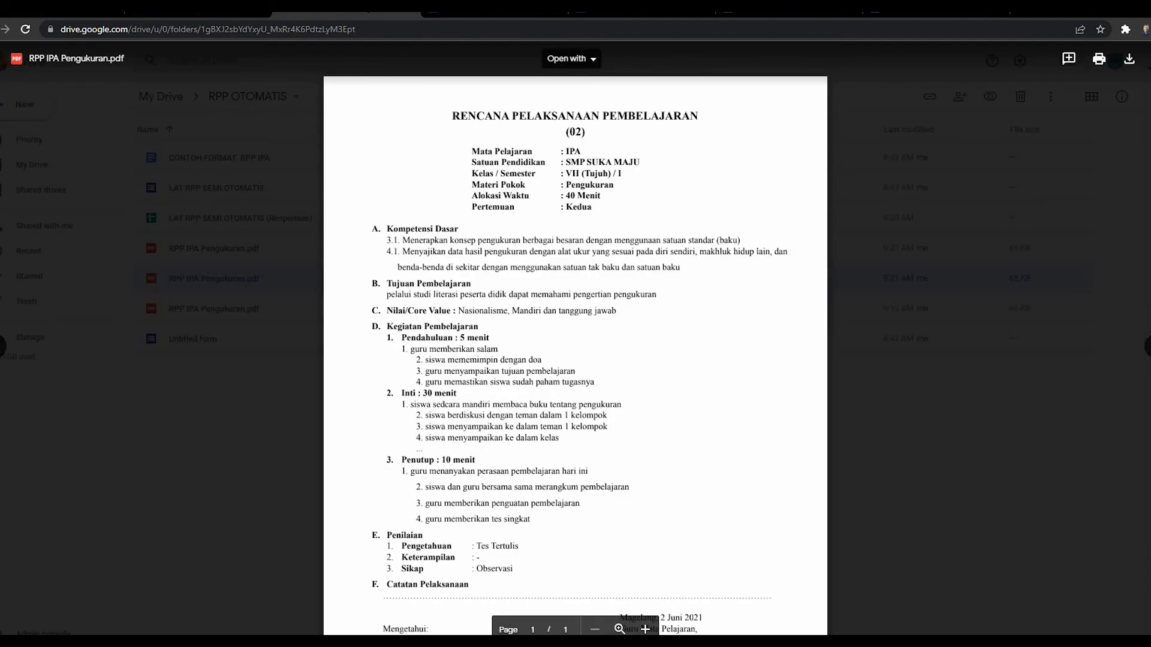
{"action": "key", "text": "Escape"}
{"action": "double_click", "coordinate": [214, 308]}
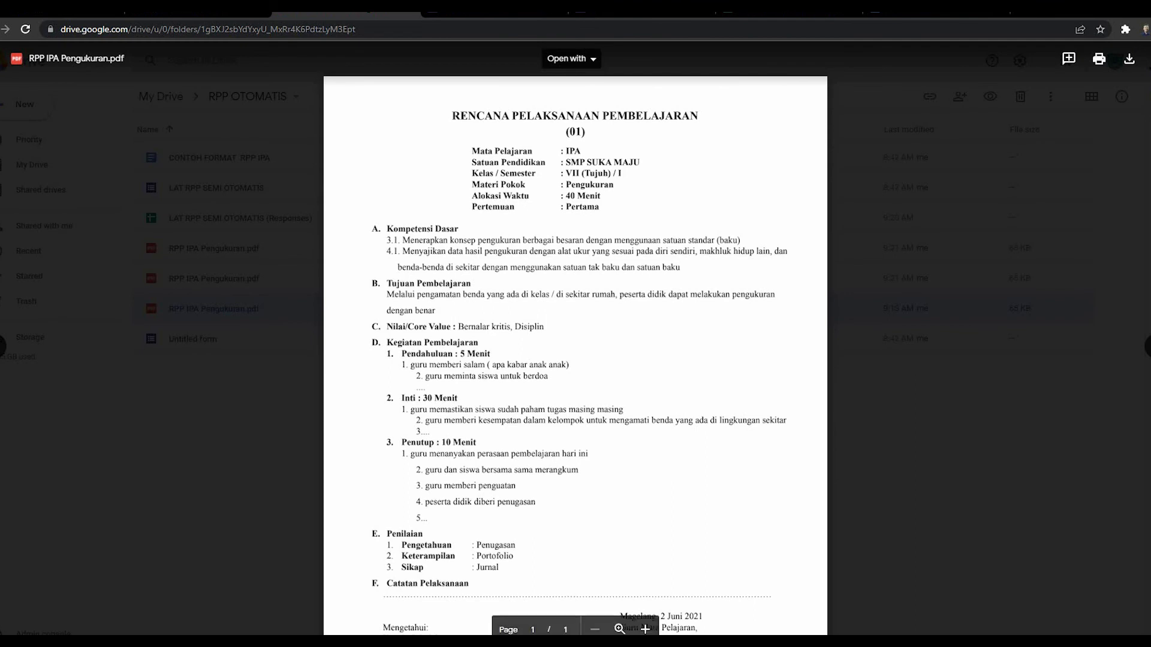
{"action": "key", "text": "Escape"}
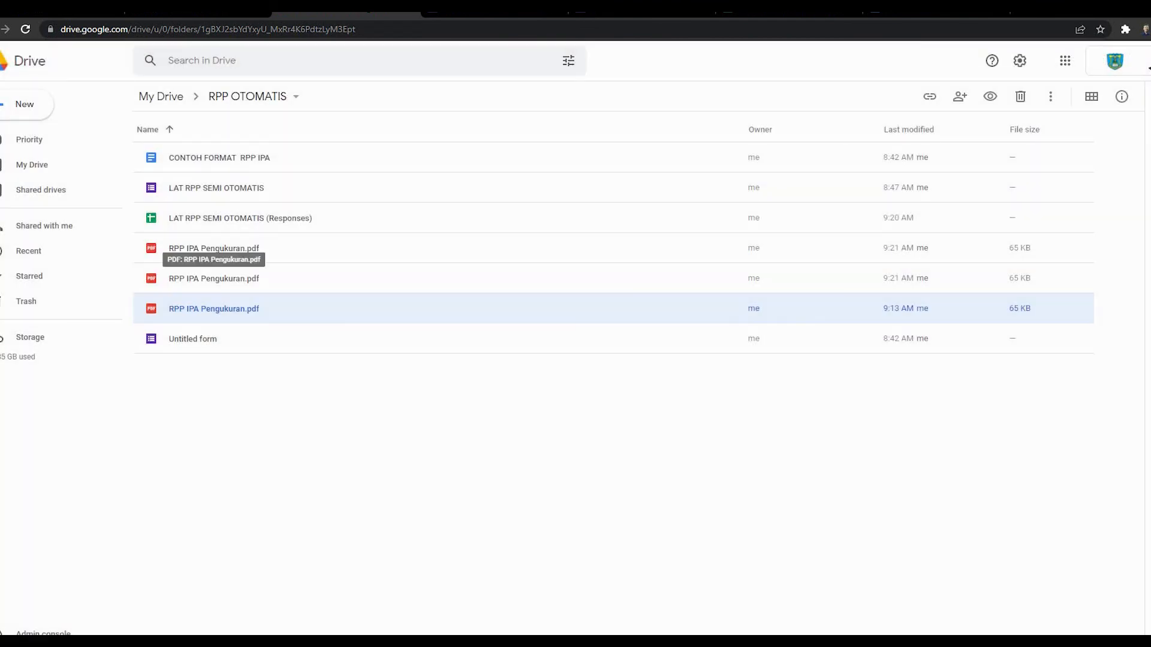
Step: Return to the responses spreadsheet and close the Autocrat dialog
{"action": "left_click", "coordinate": [214, 248]}
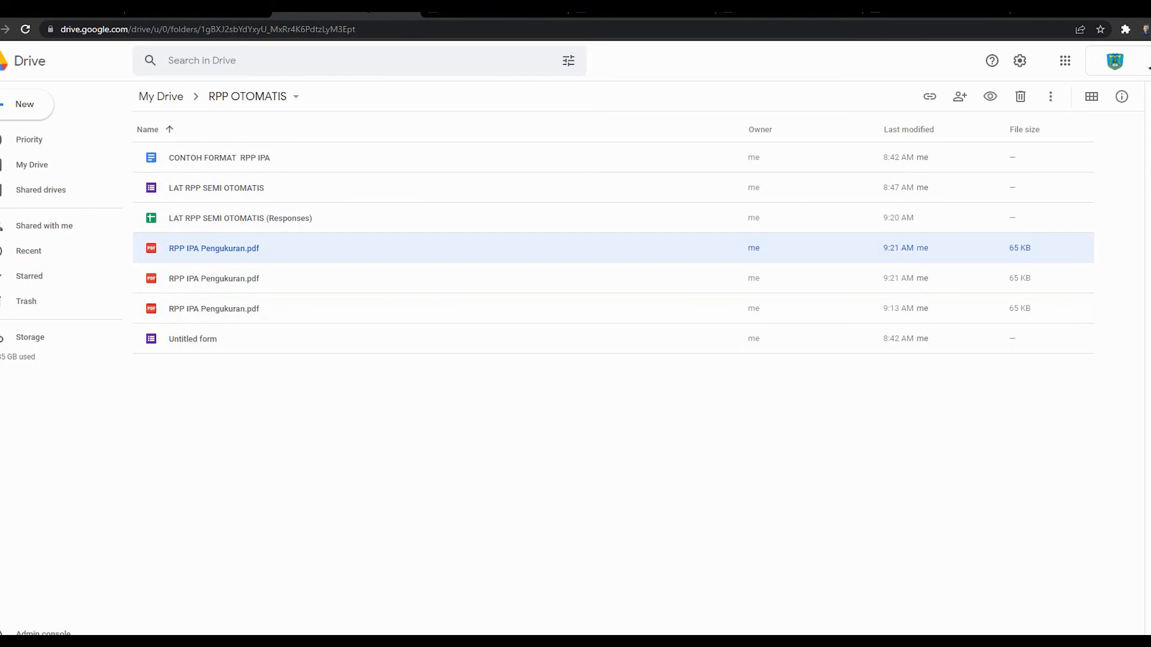
{"action": "left_click", "coordinate": [786, 12]}
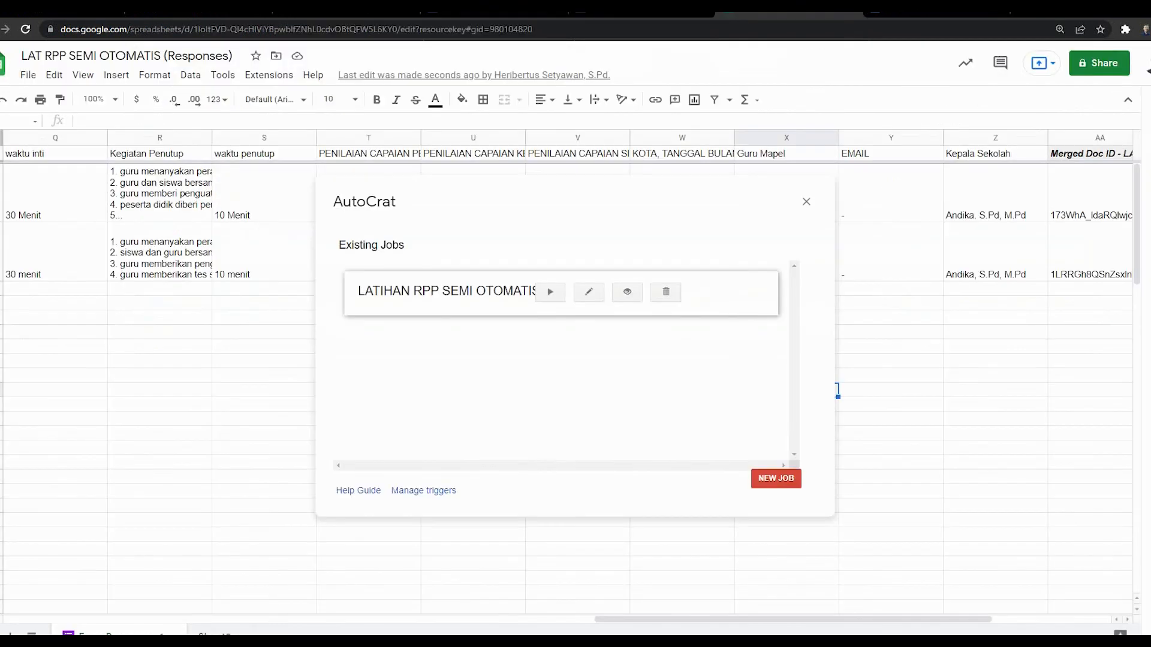
{"action": "left_click", "coordinate": [806, 202]}
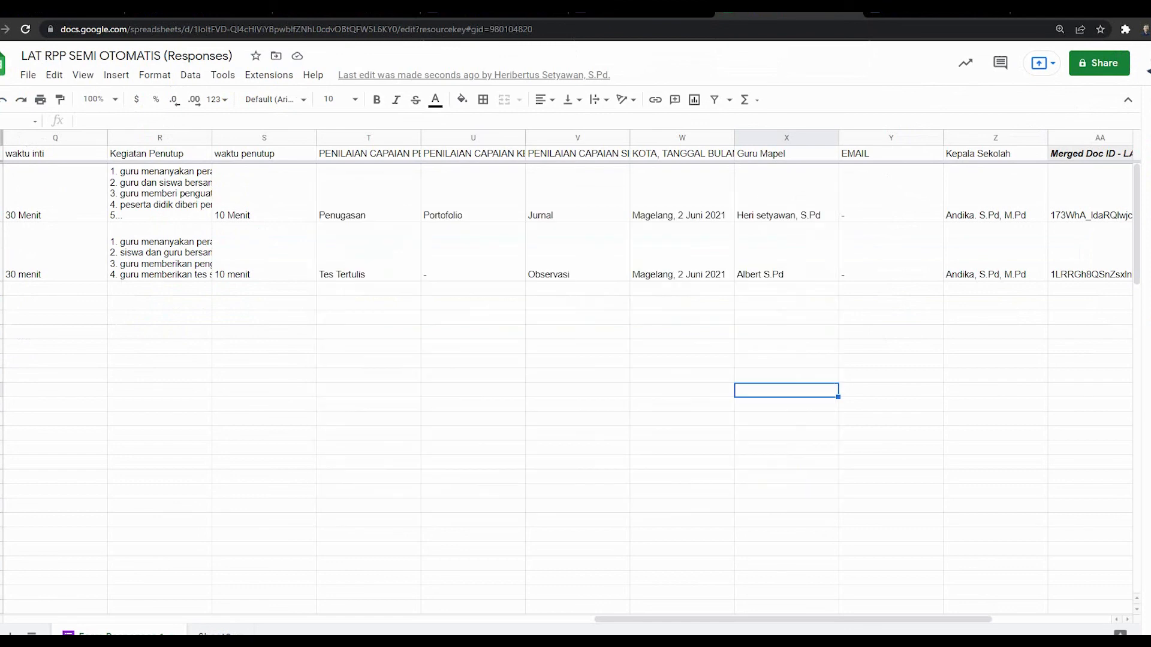